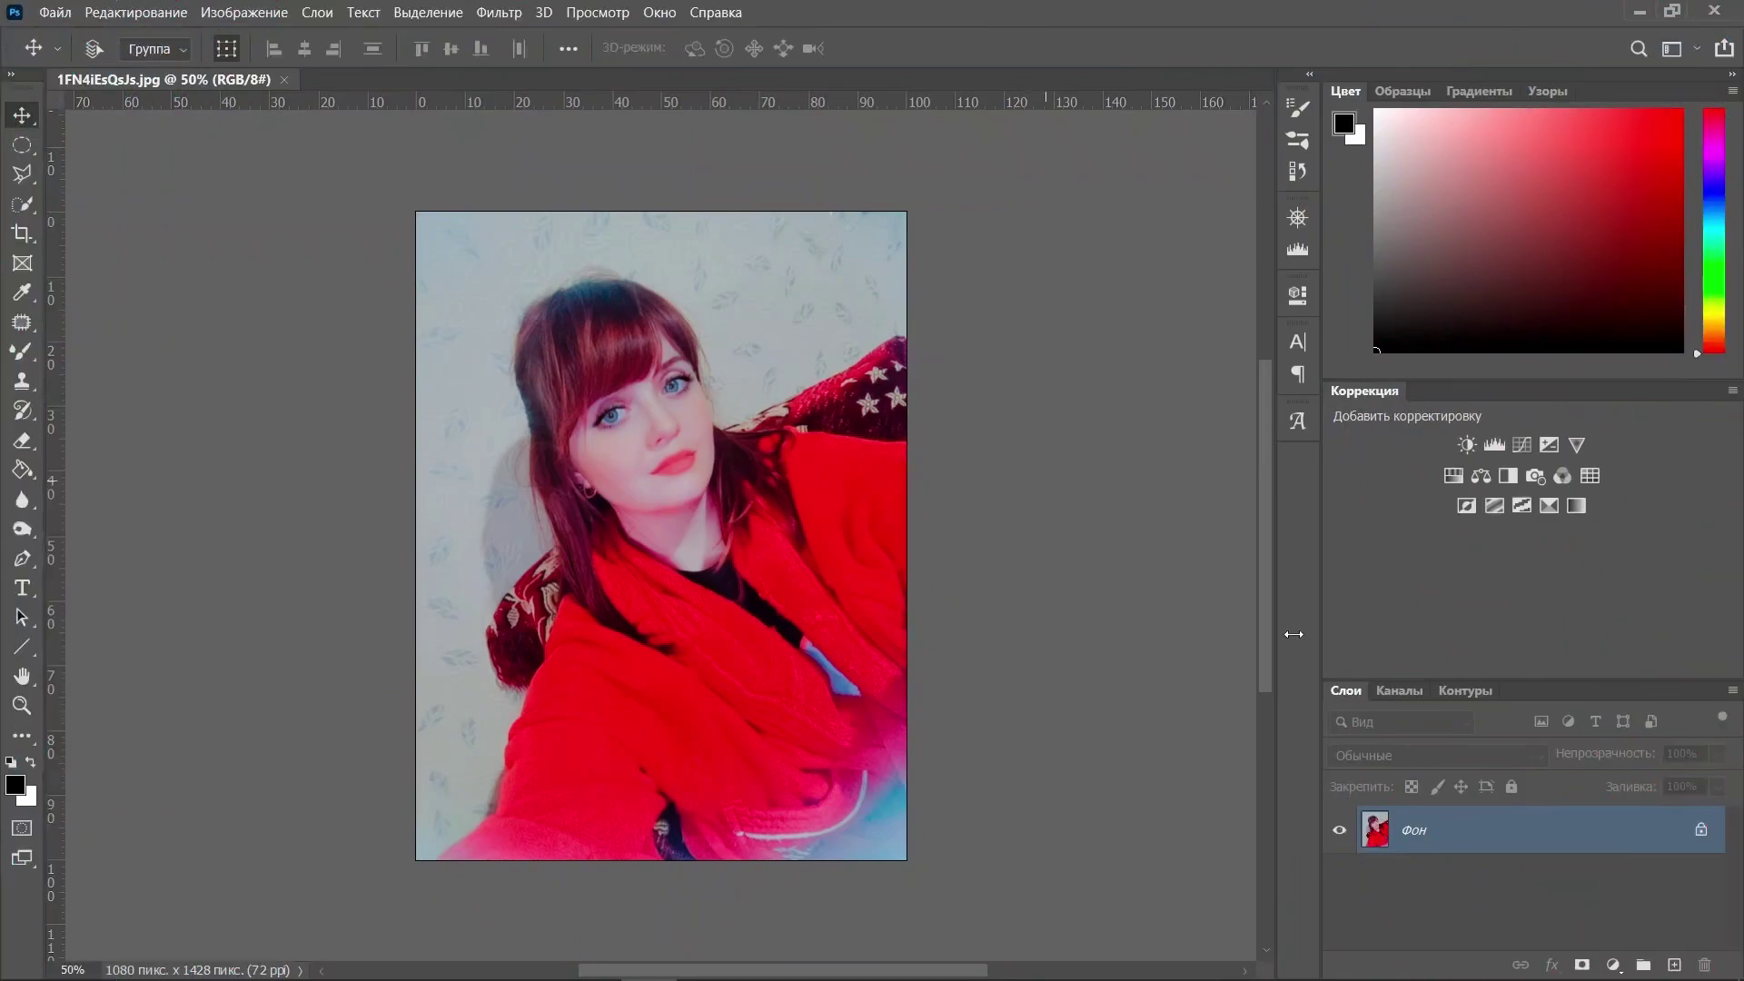
Duplicate the Фон layer and automatically select the subject on the copy
drag(1647, 821, 1674, 964)
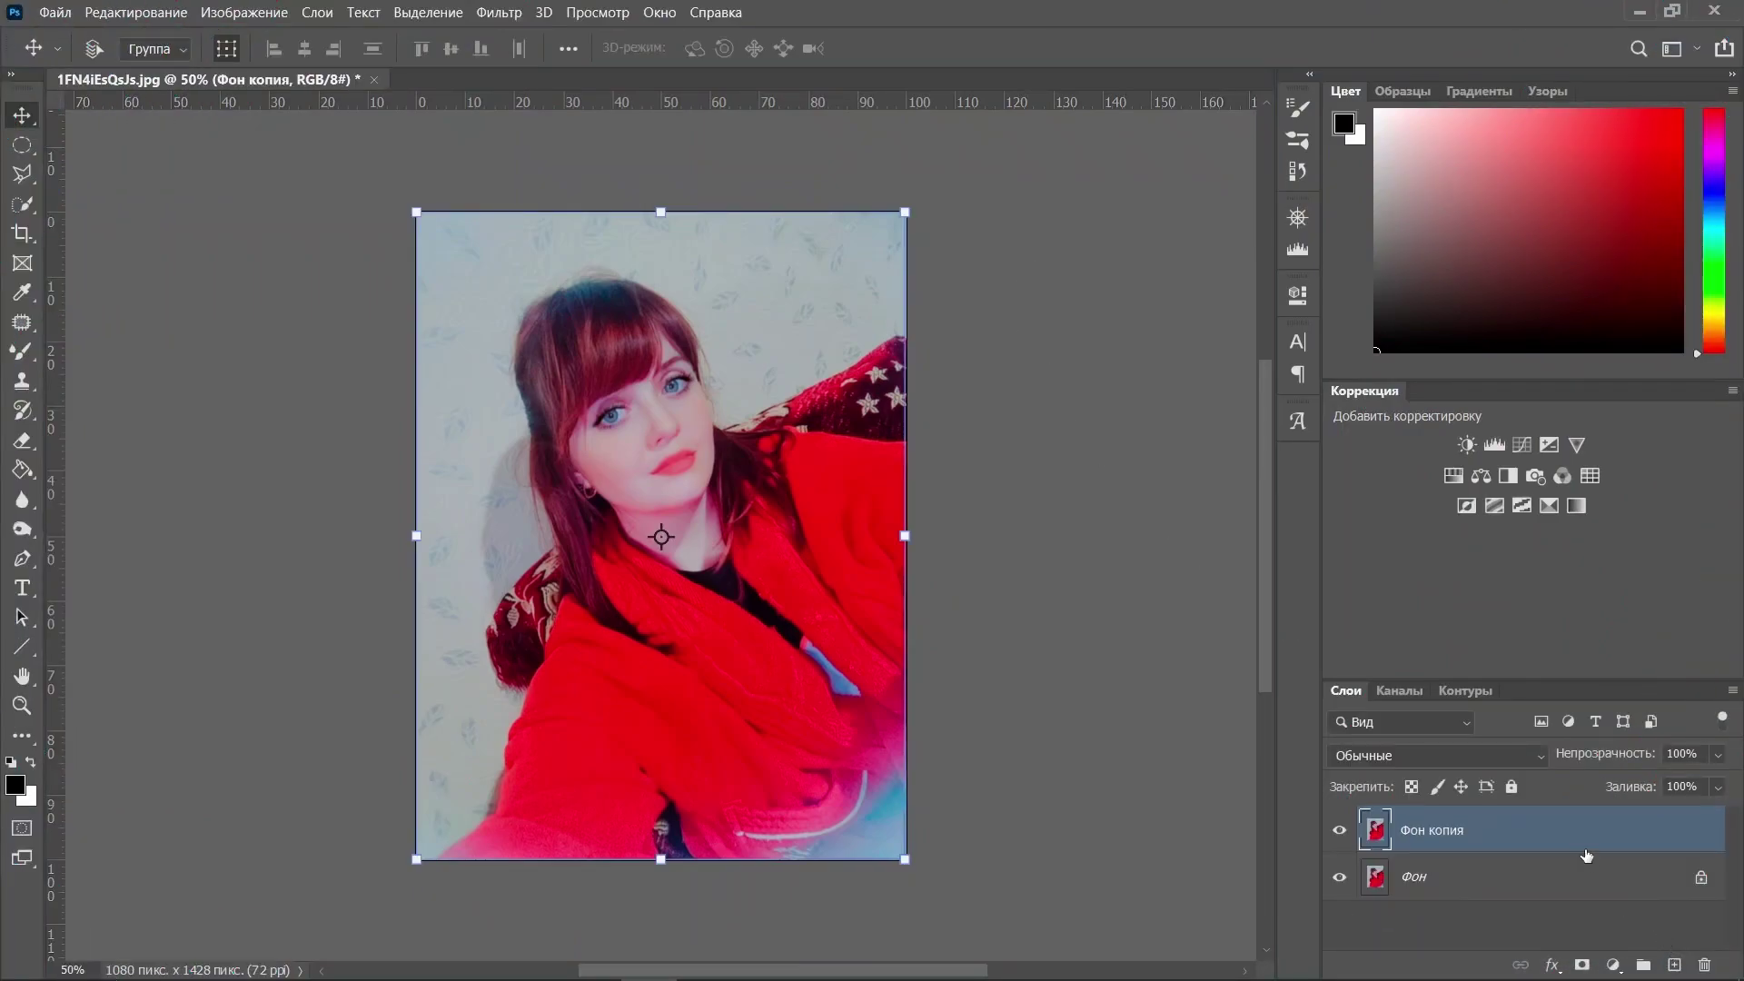
click(428, 13)
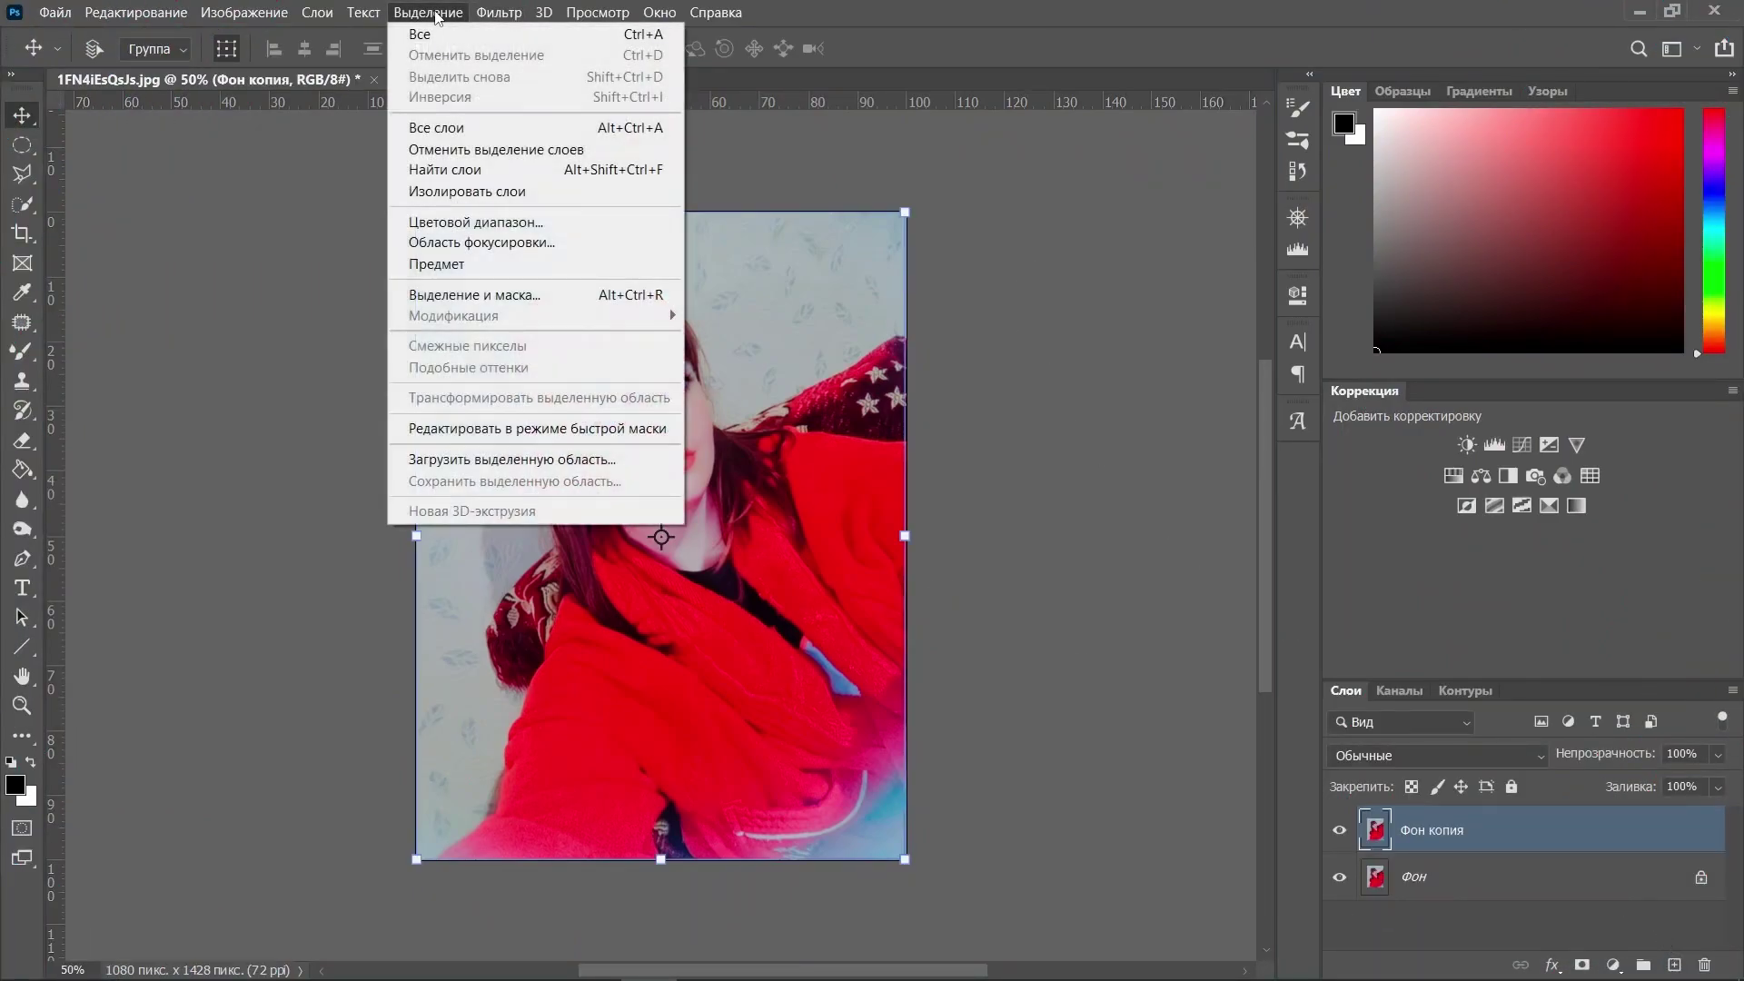
click(431, 269)
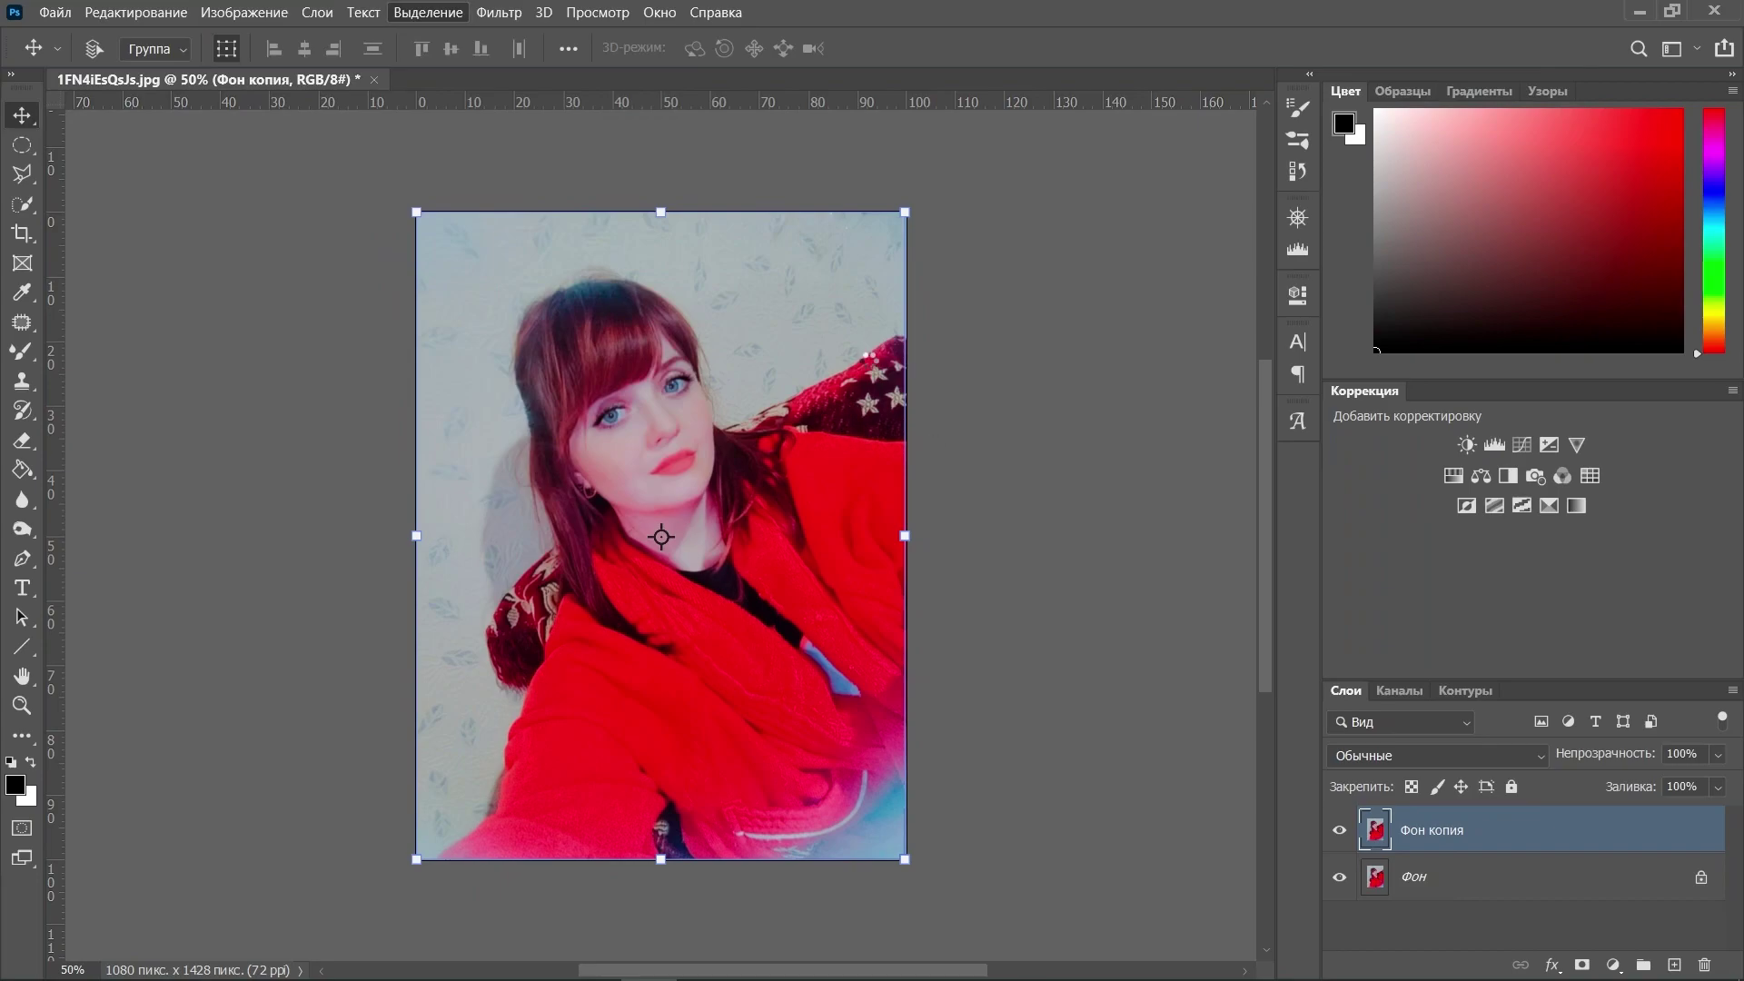
In Select and Mask, subtract the leftover cushion areas beside the hair and above the shoulder from the selection
click(22, 146)
click(981, 50)
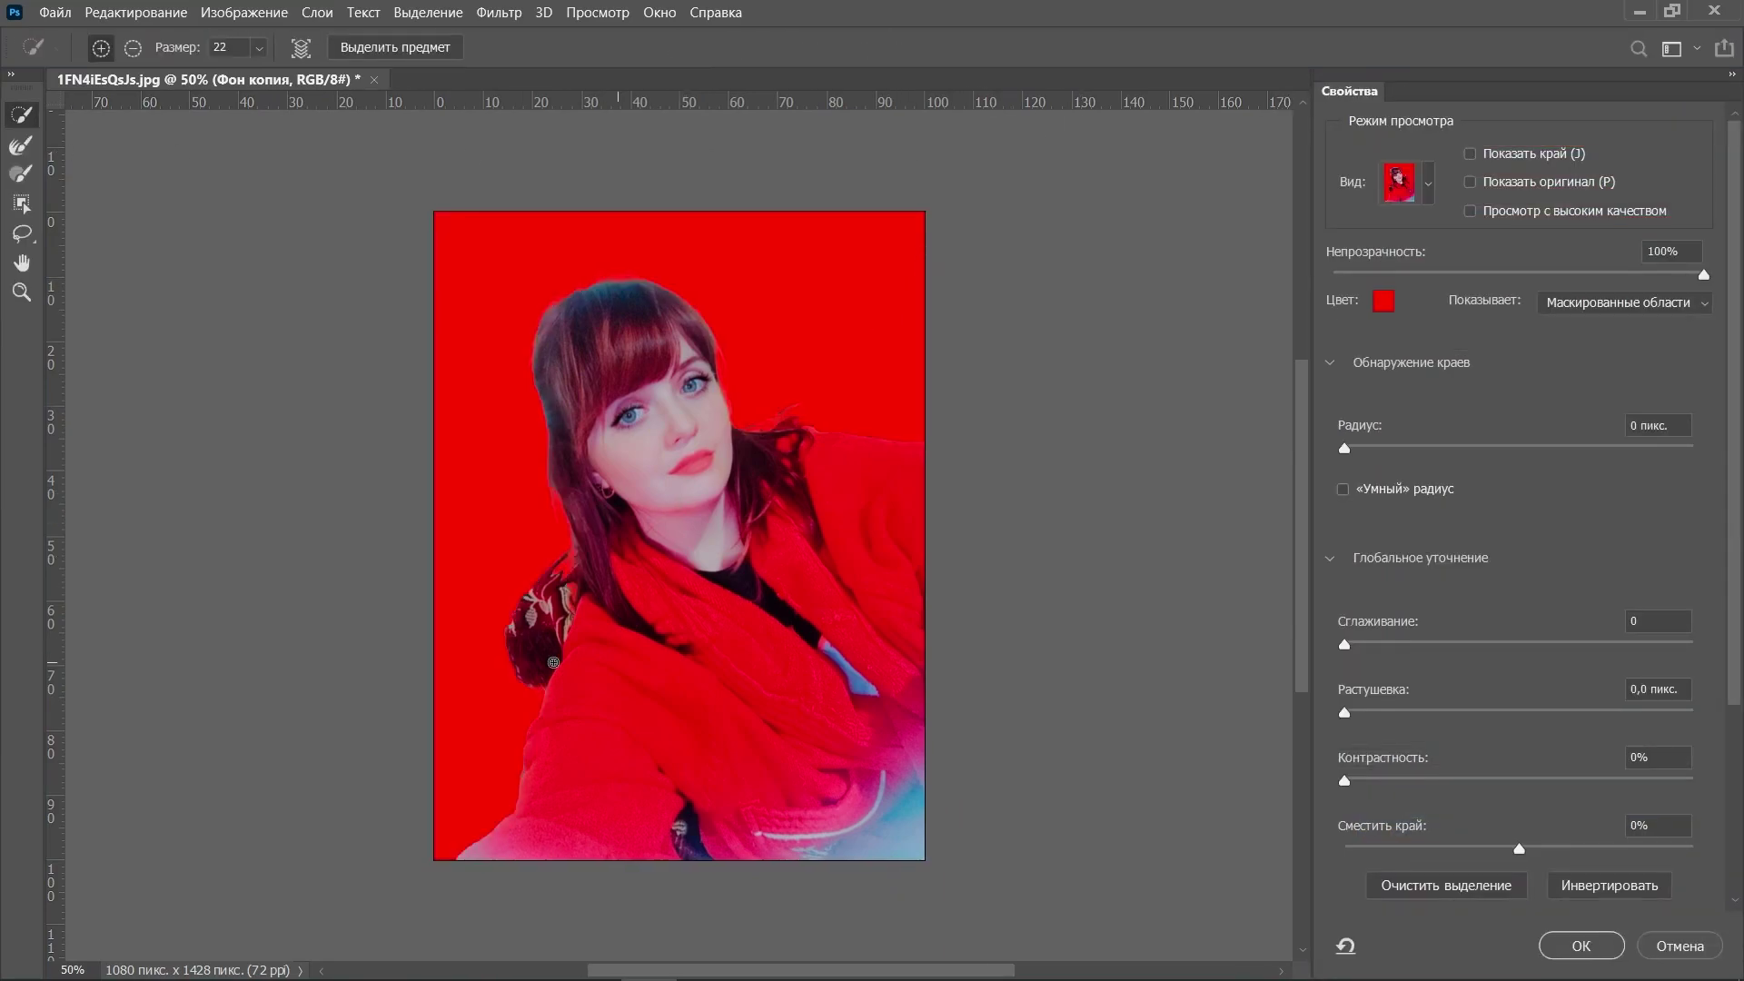
scroll(553, 662, up, 5)
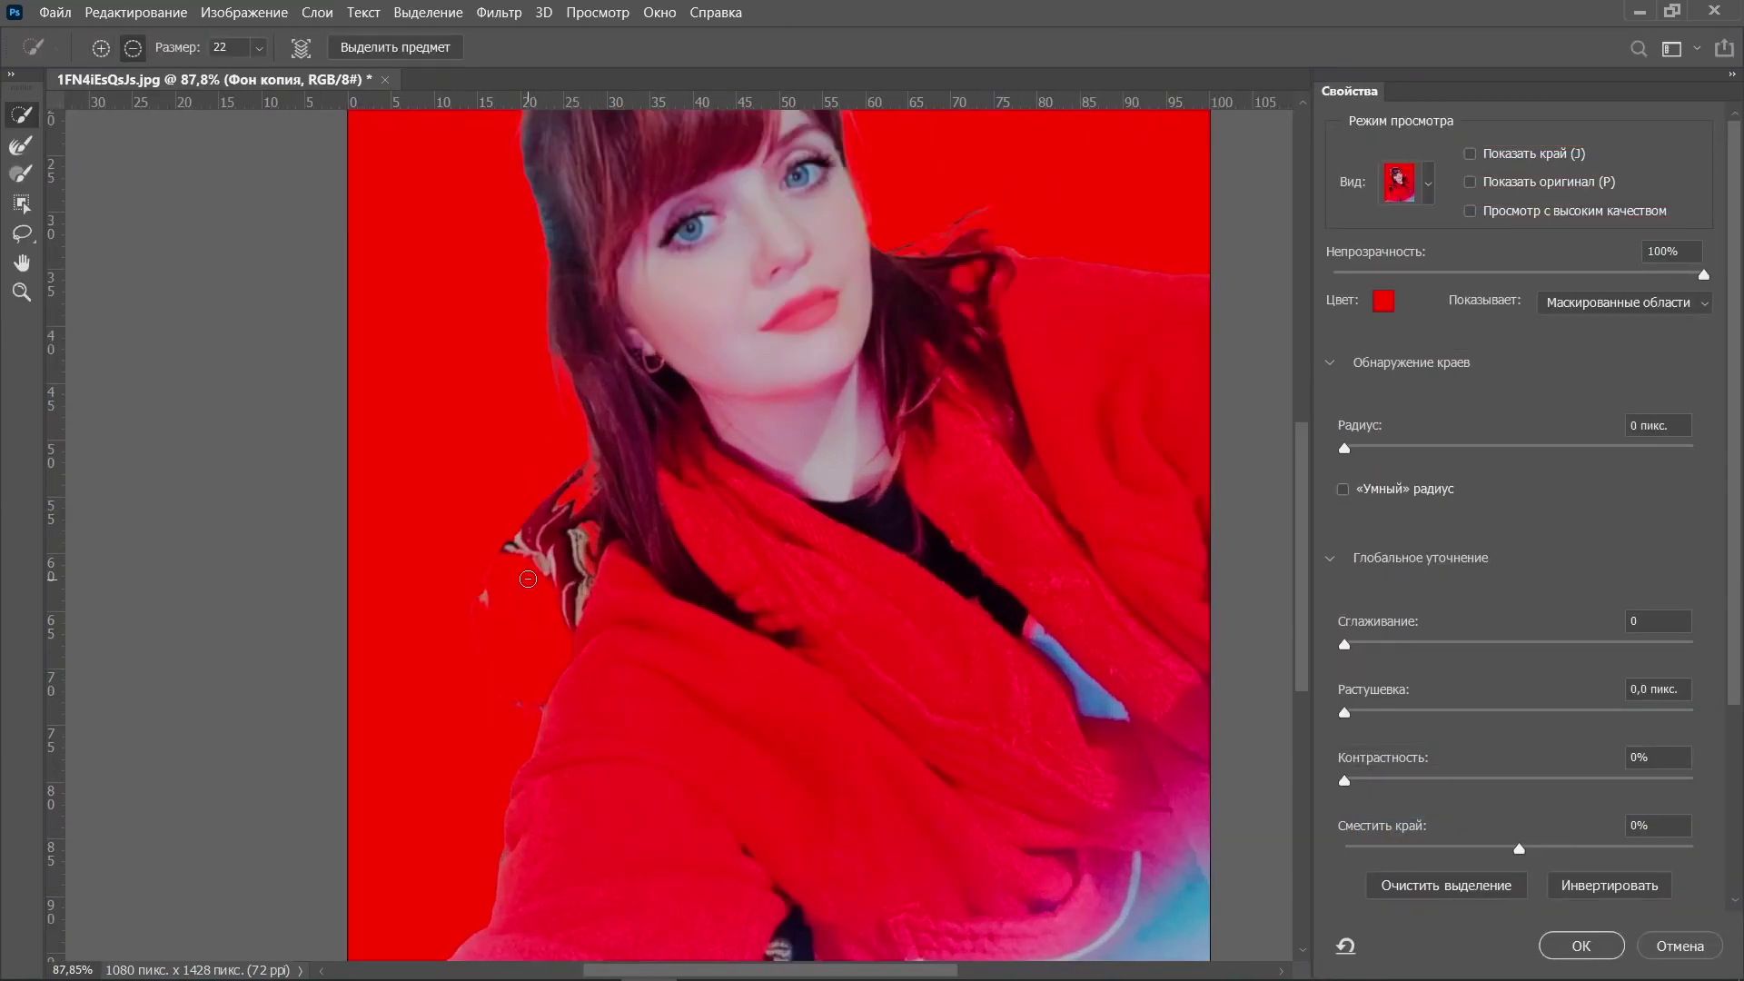
drag(527, 579, 554, 492)
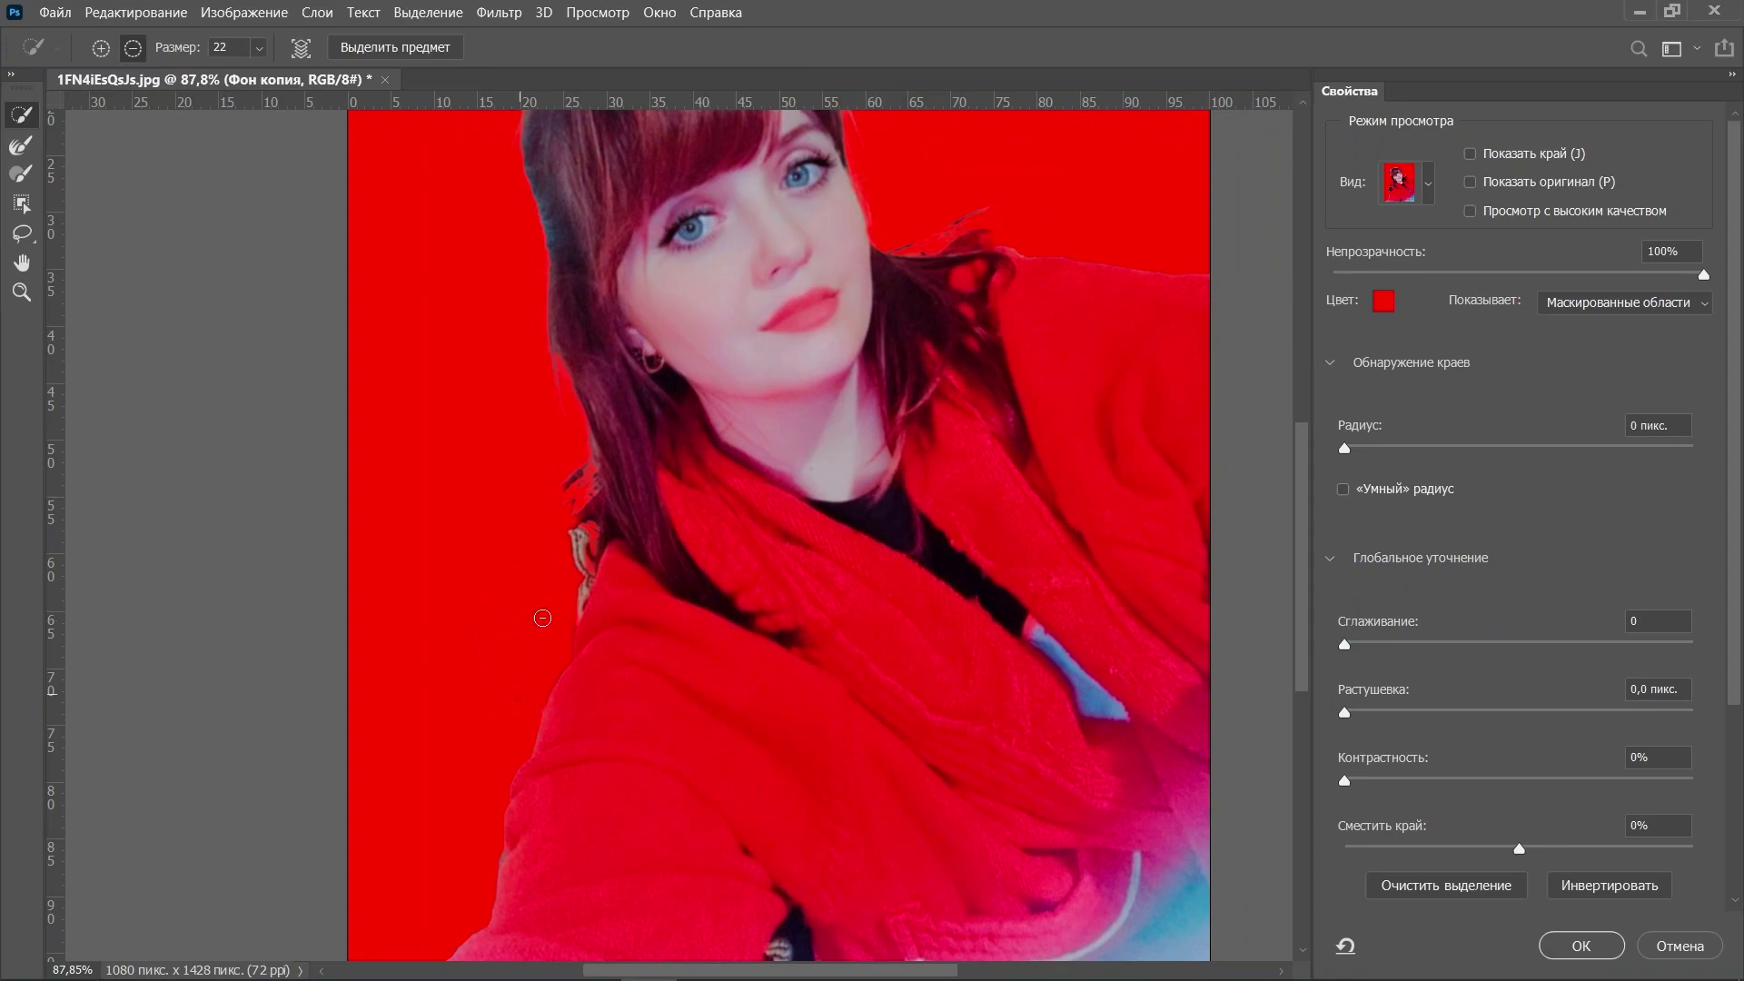
mouse_move(576, 588)
mouse_down()
mouse_move(582, 454)
mouse_move(551, 437)
mouse_up()
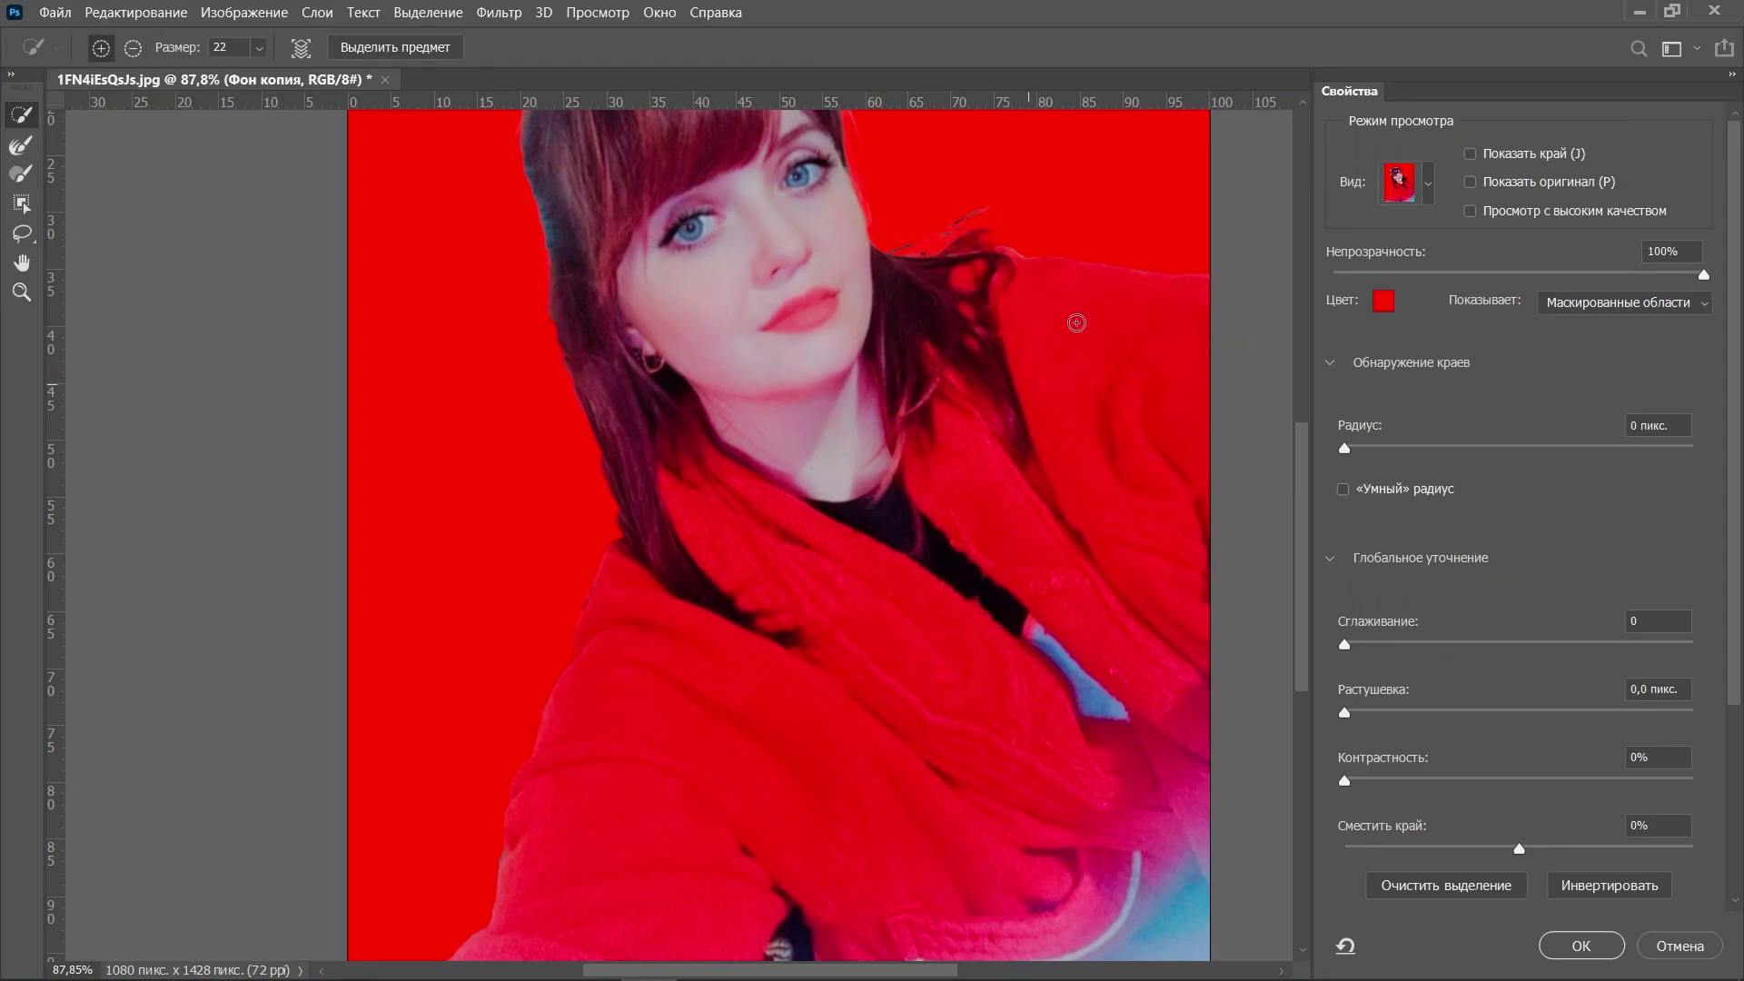
drag(981, 202, 906, 240)
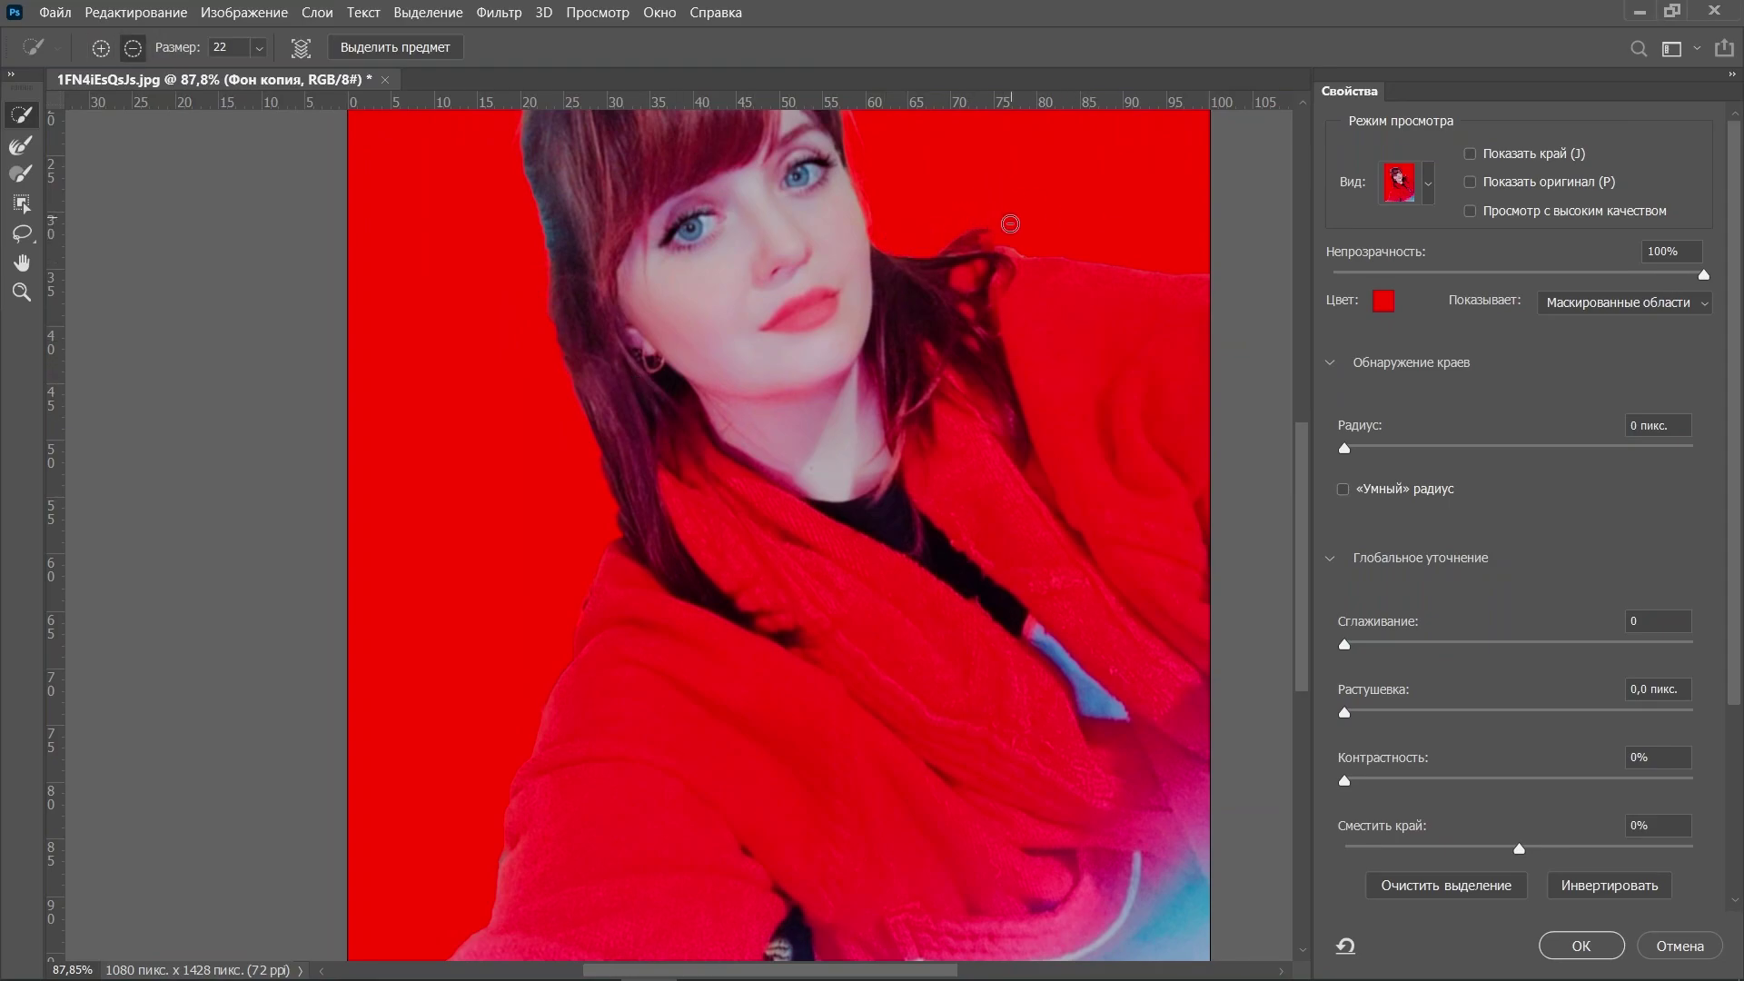
Subtract the dark gap under the sleeve at the photo's lower edge from the selection
scroll(1035, 257, up, 3)
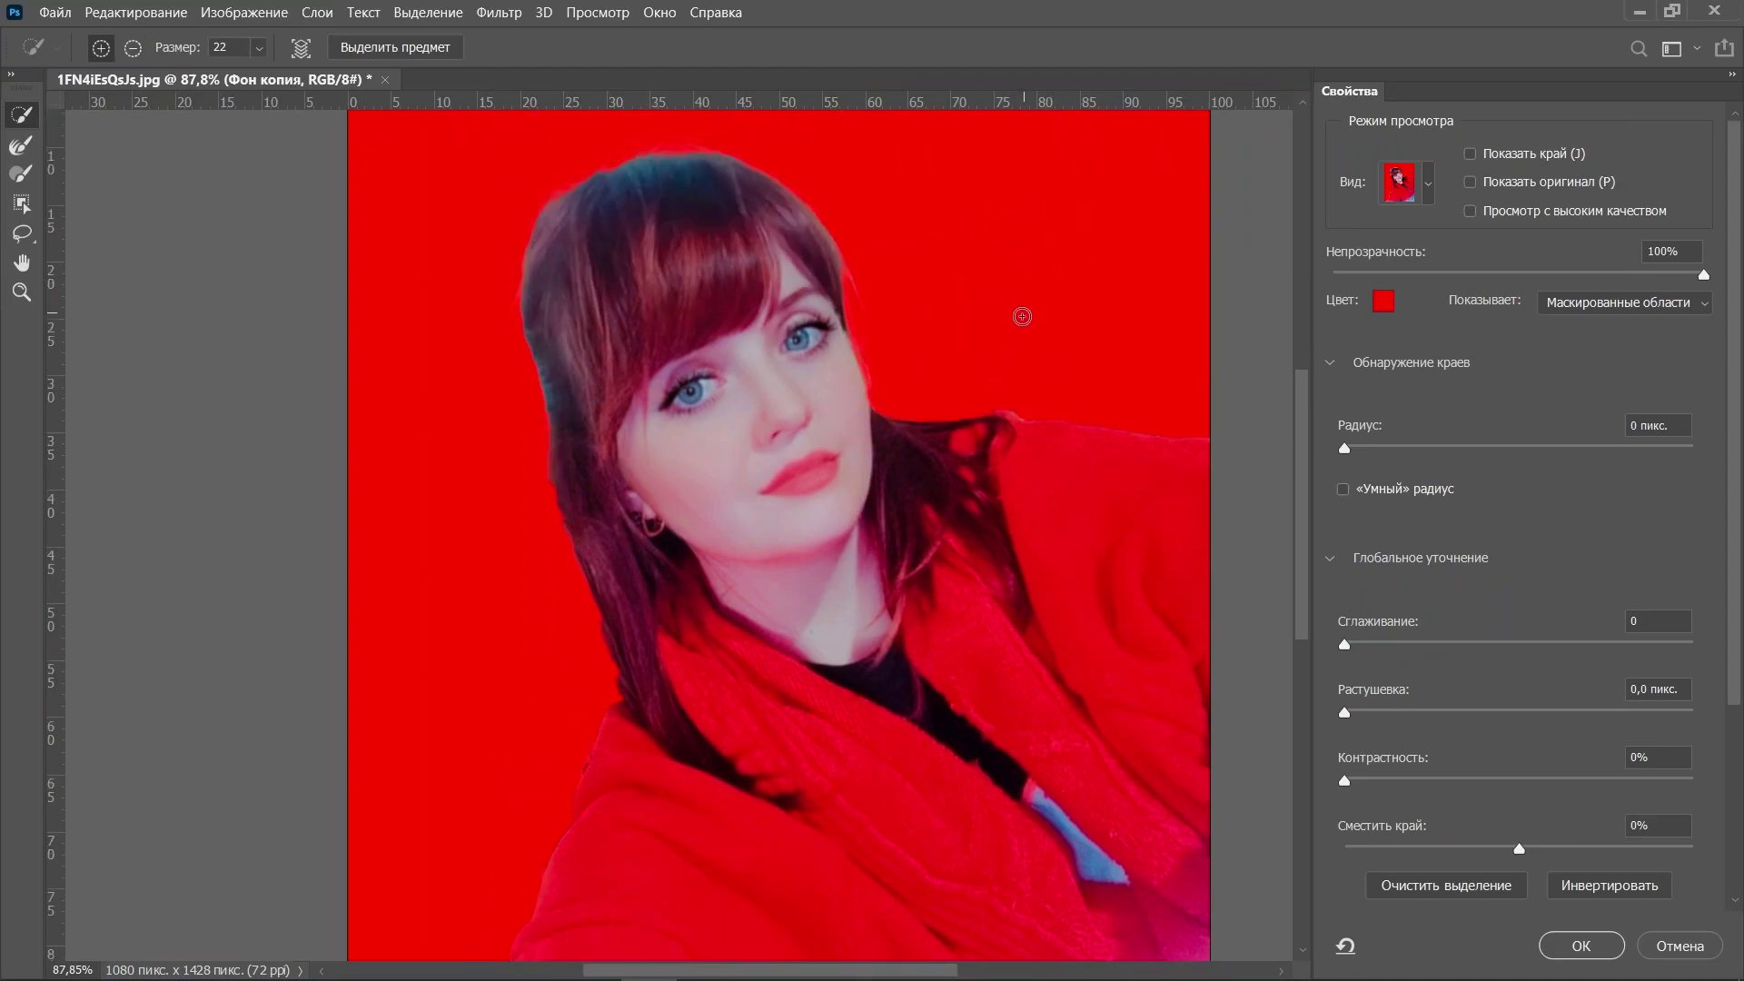
scroll(1022, 314, down, 2)
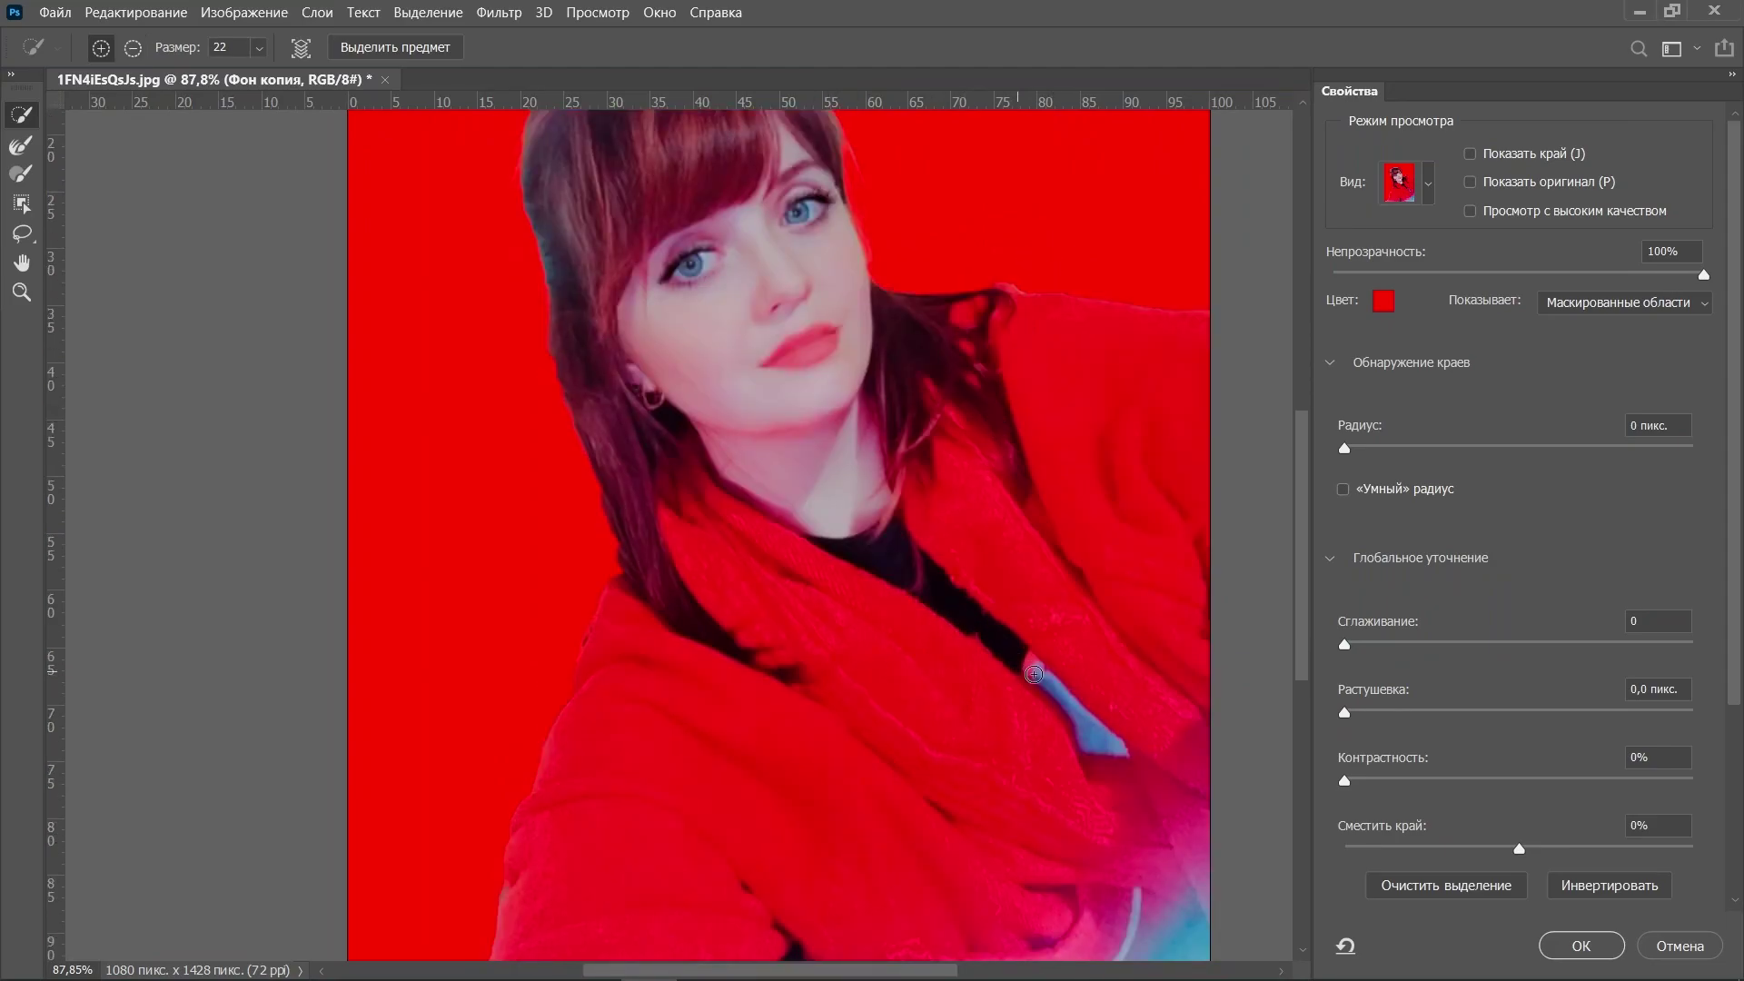
scroll(999, 668, right, 4)
scroll(896, 646, down, 2)
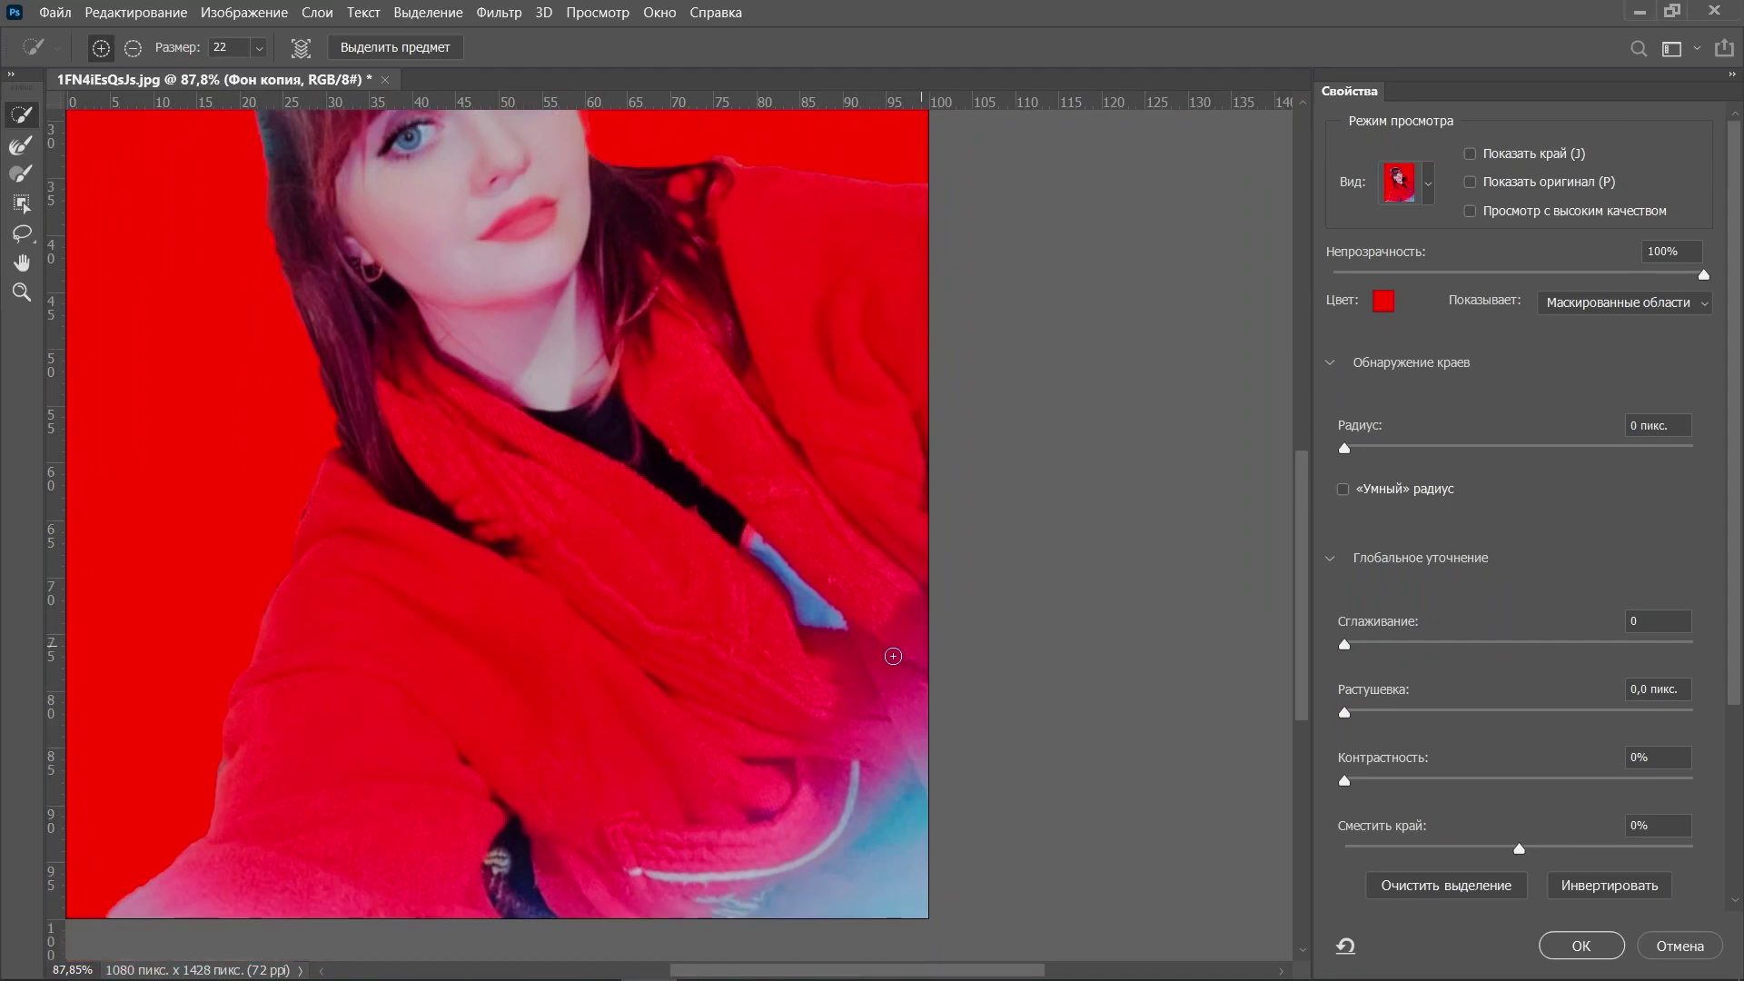
scroll(897, 646, down, 2)
drag(505, 740, 504, 800)
scroll(576, 767, up, 5)
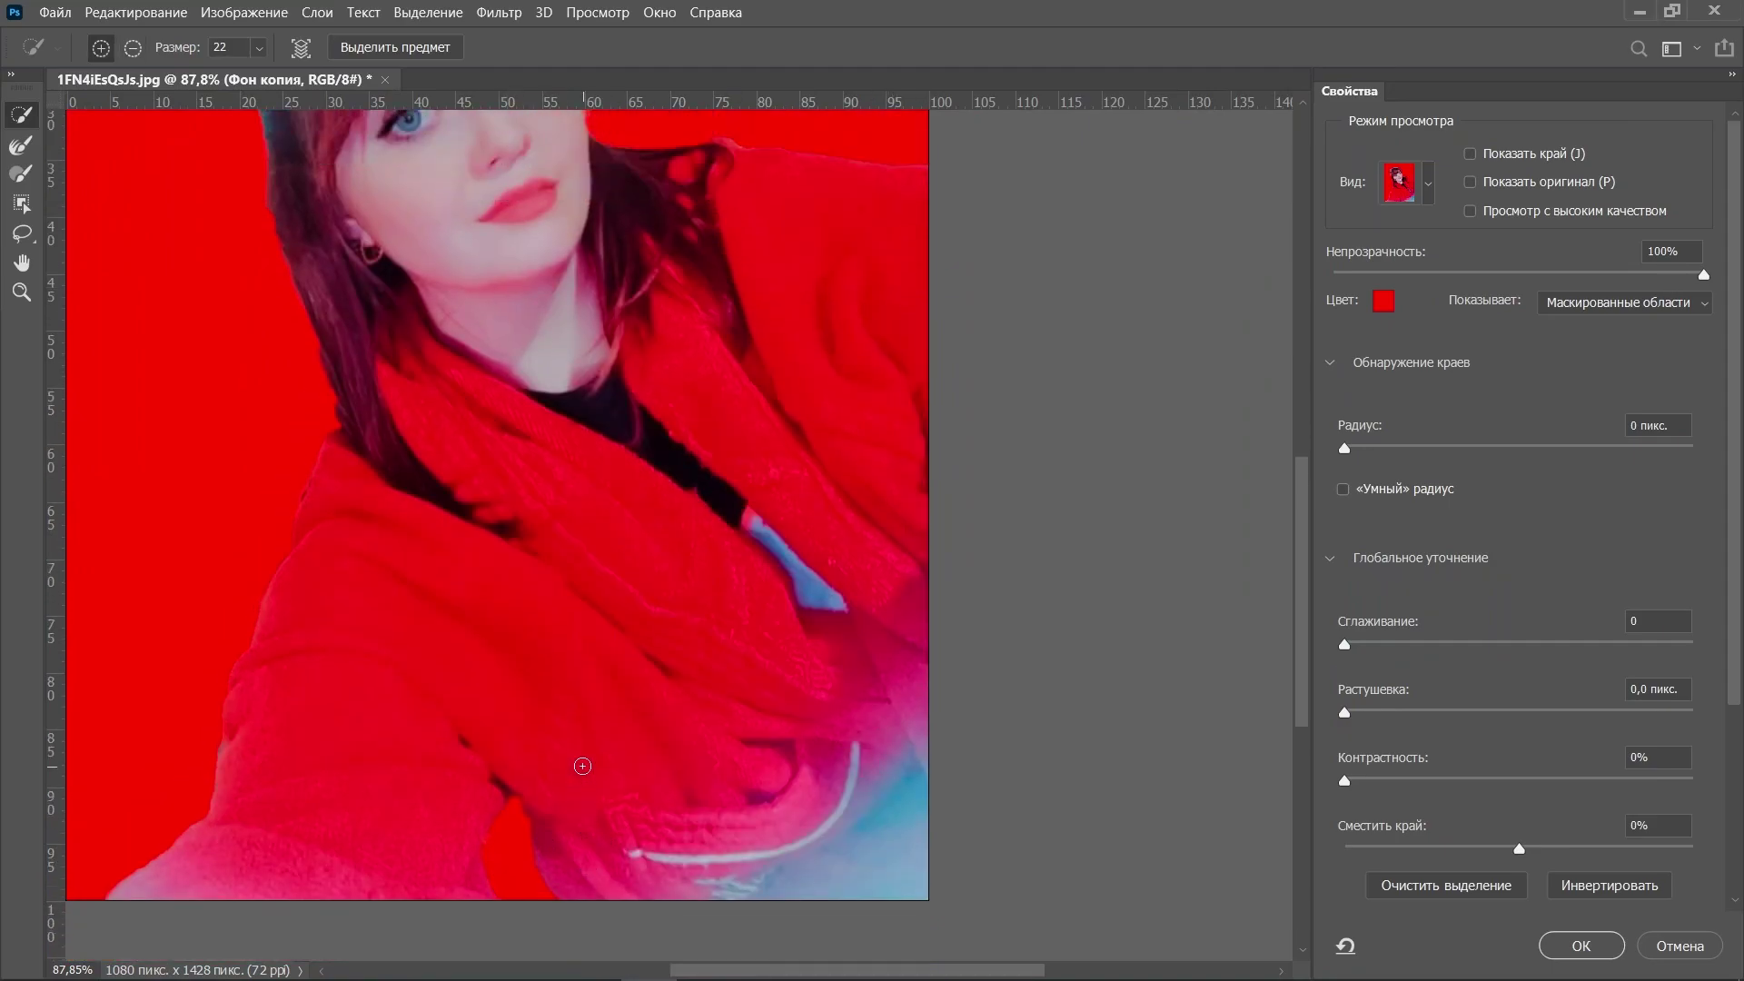
Refine the hair edges around the crown and down the outer side of the head with the Refine Edge brush
click(20, 145)
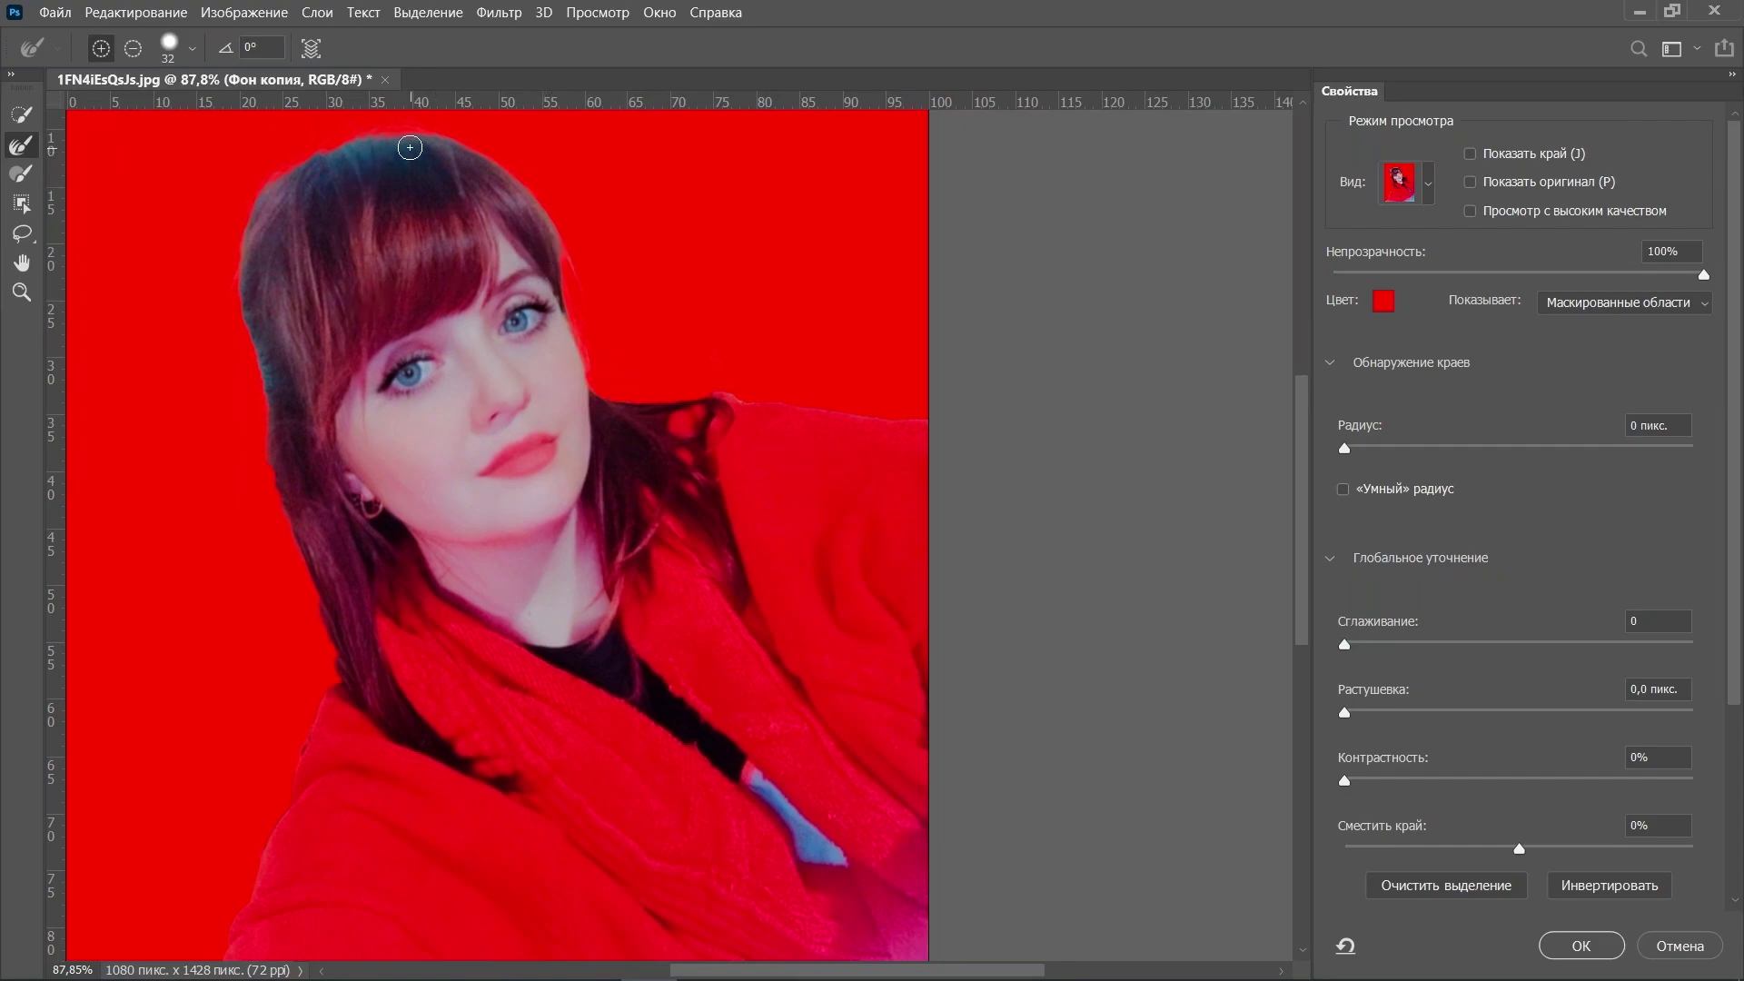
mouse_move(389, 138)
mouse_down()
mouse_move(264, 186)
mouse_move(242, 281)
mouse_move(254, 366)
mouse_up()
mouse_move(269, 471)
mouse_down()
mouse_move(322, 616)
mouse_move(314, 735)
mouse_up()
scroll(362, 836, down, 2)
scroll(693, 794, up, 2)
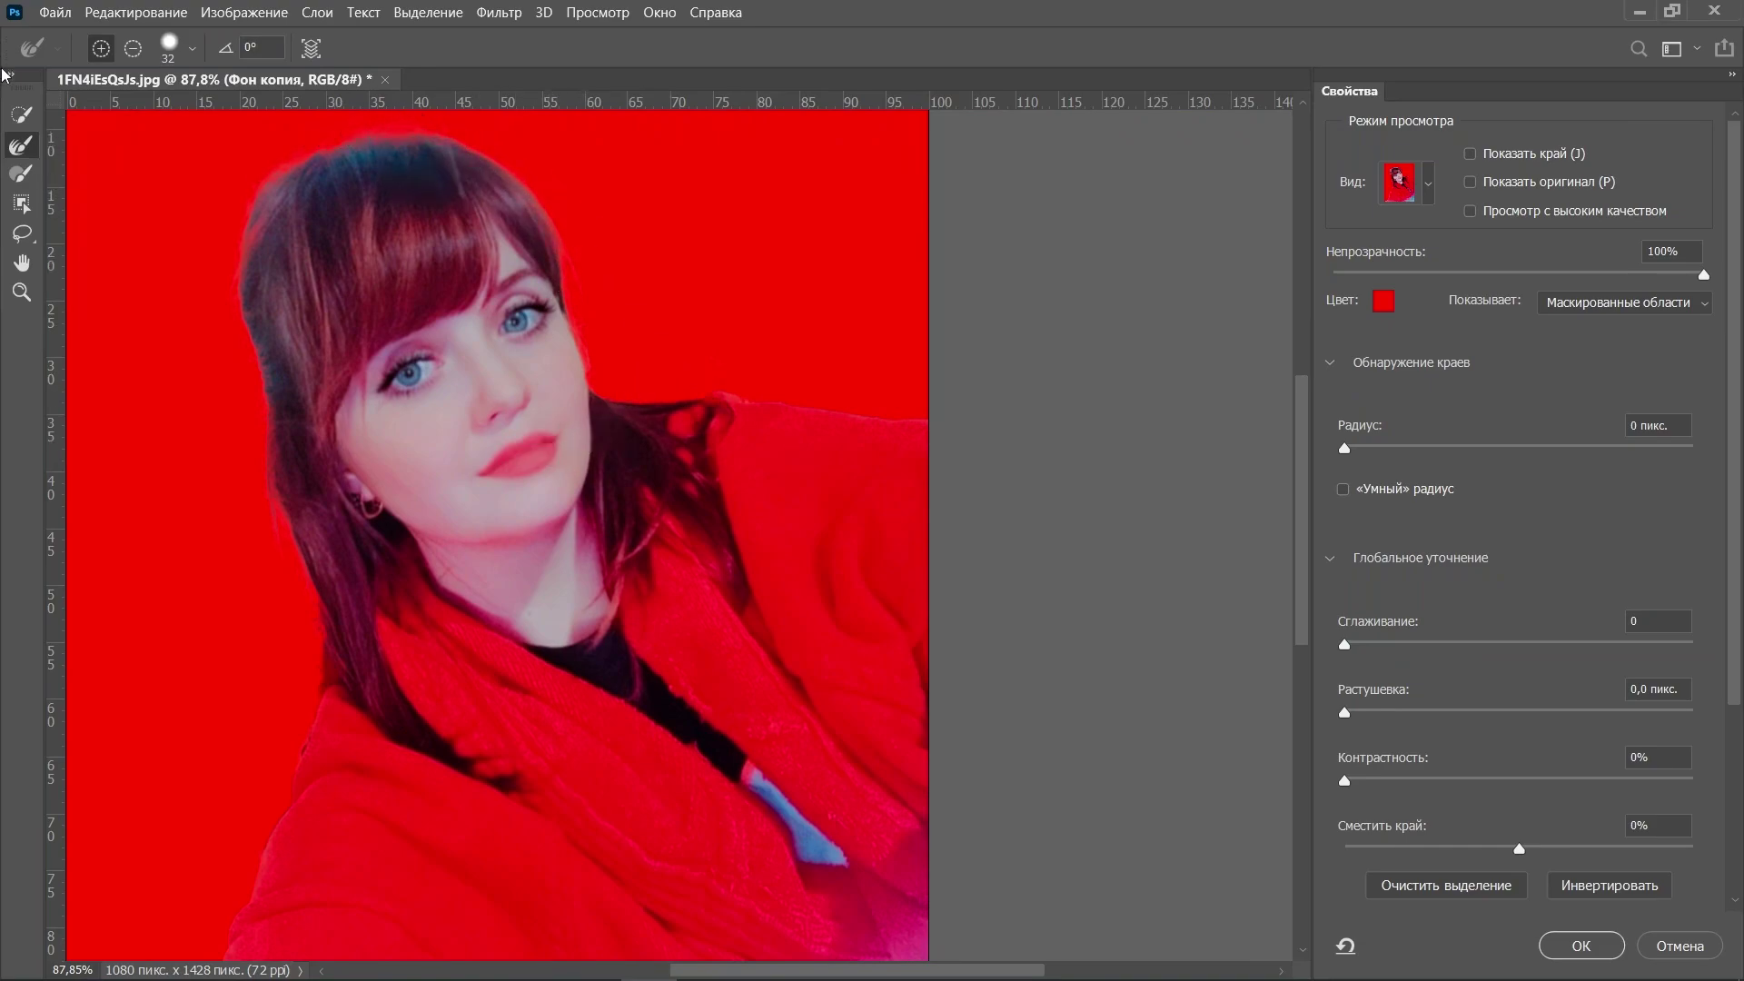
Output the refined selection to a new layer with a layer mask
scroll(1739, 595, down, 5)
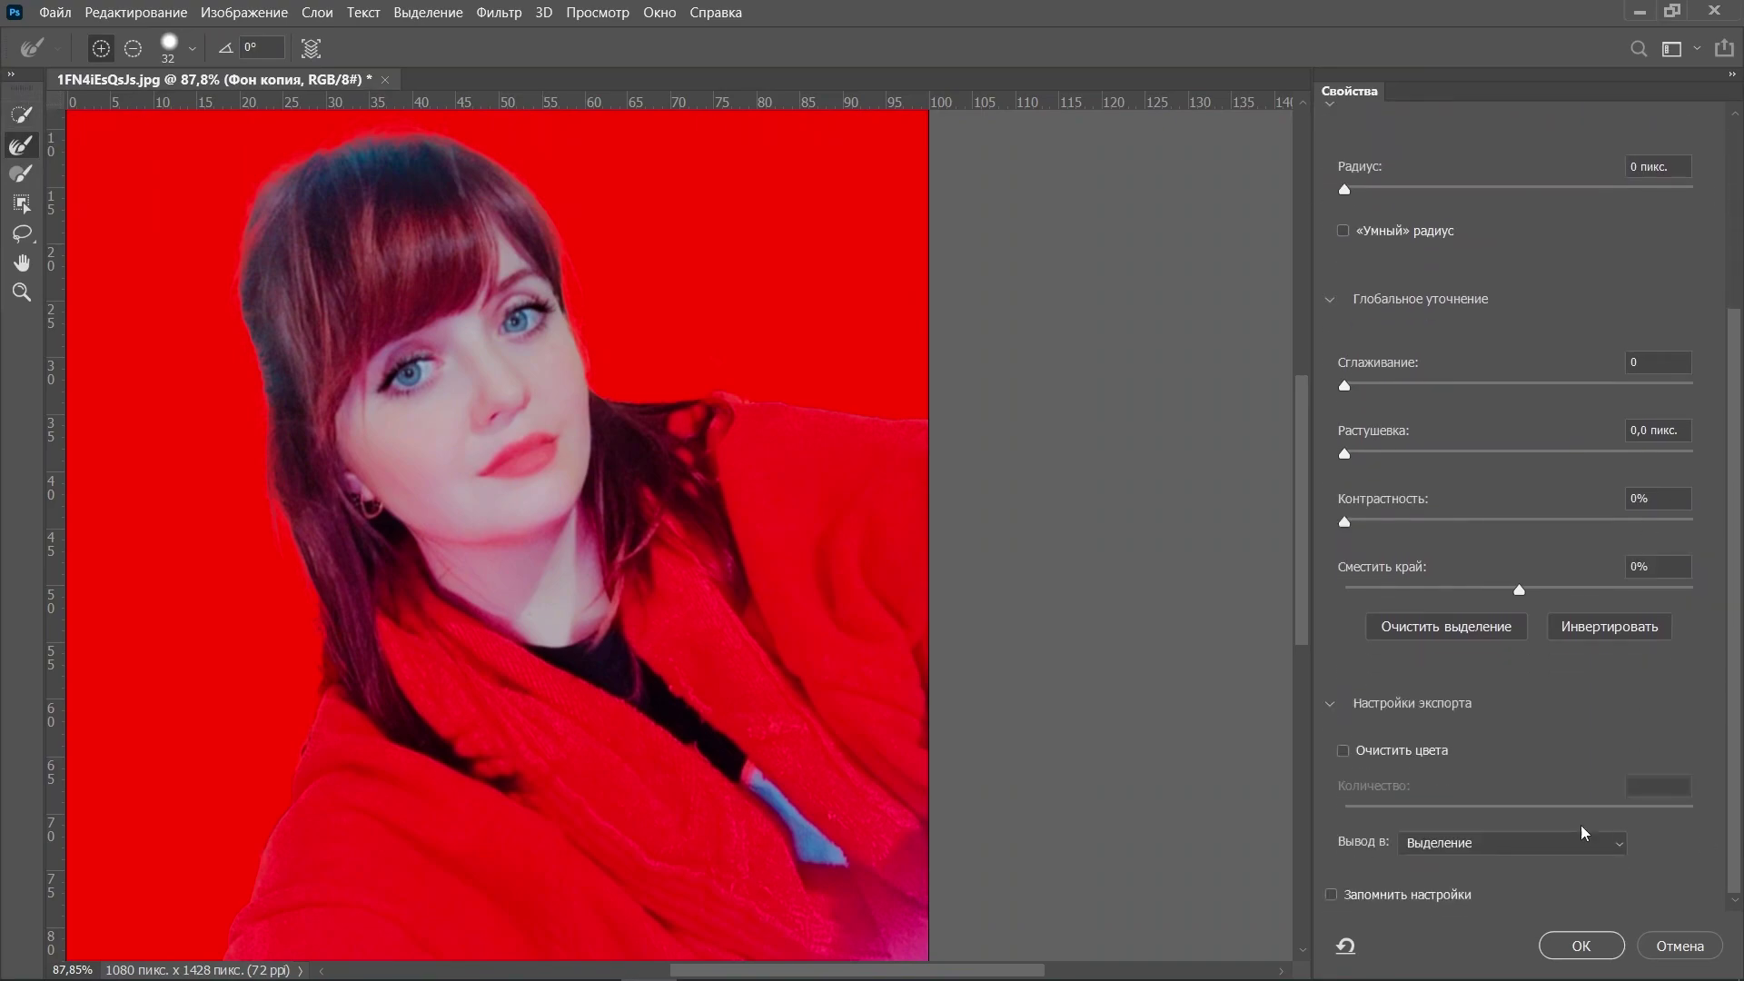
click(1621, 840)
click(1537, 916)
click(1585, 946)
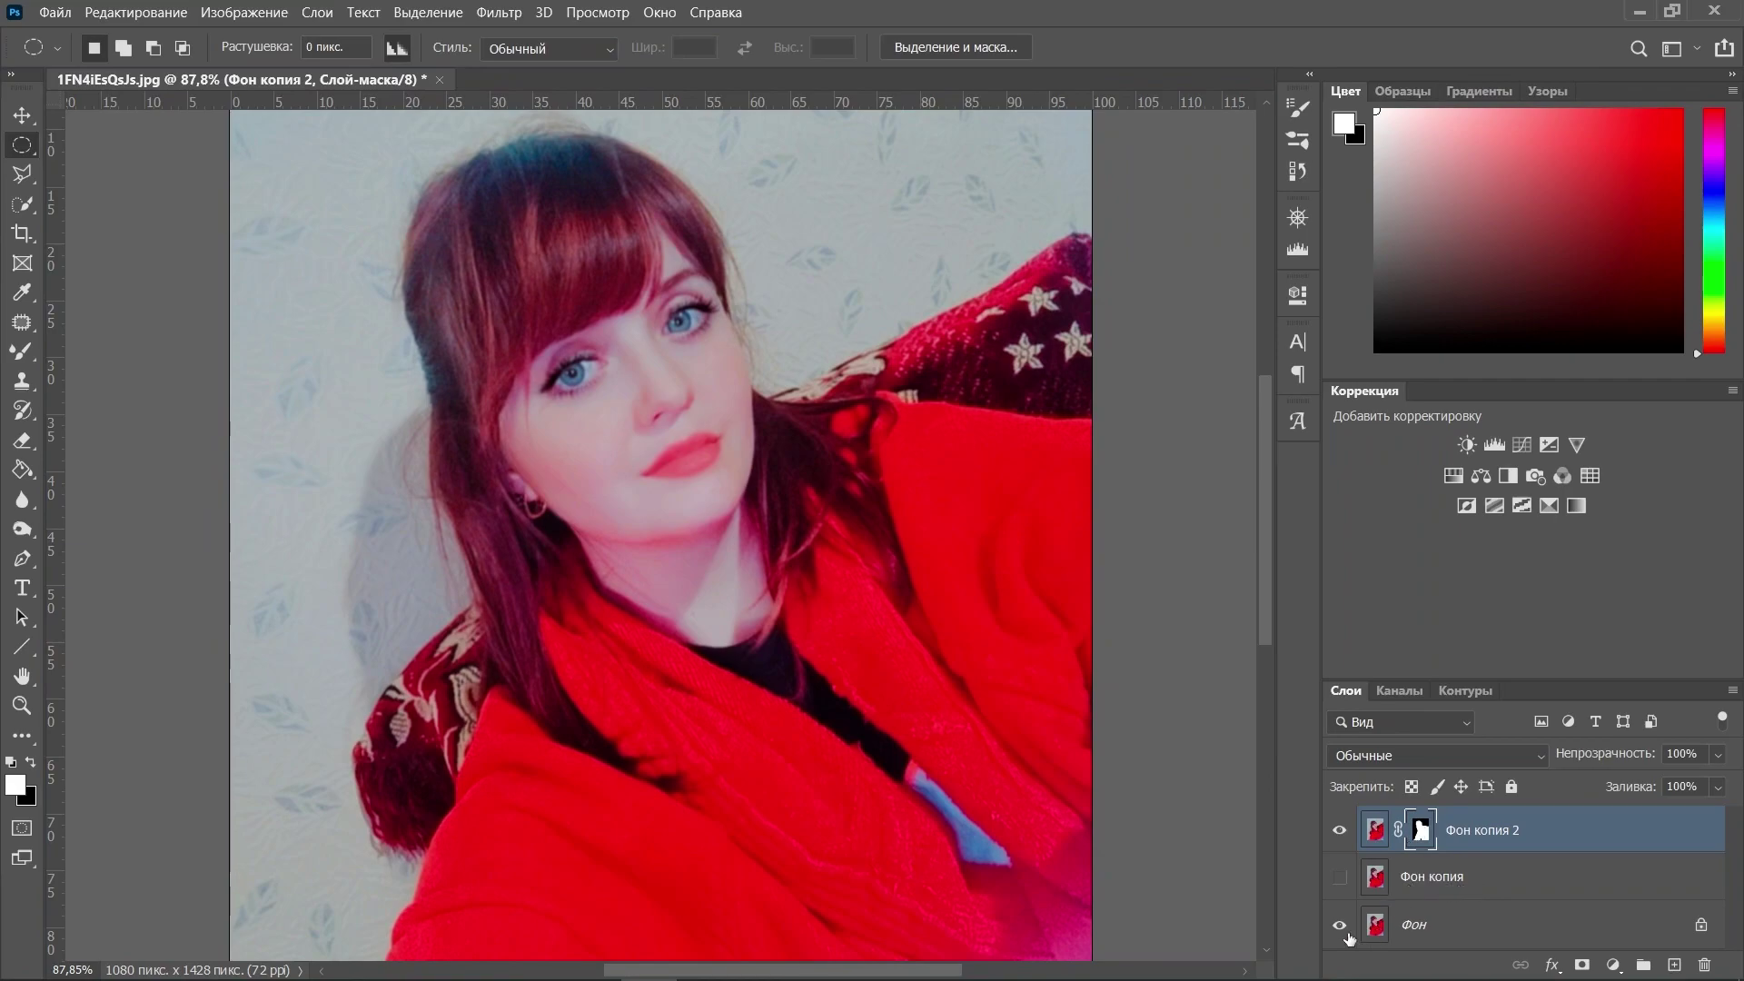
Hide the Фон layer, and add a white-filled layer directly beneath the masked cutout
click(1341, 926)
key(d)
ctrl+click(1674, 965)
click(22, 470)
click(31, 763)
click(945, 683)
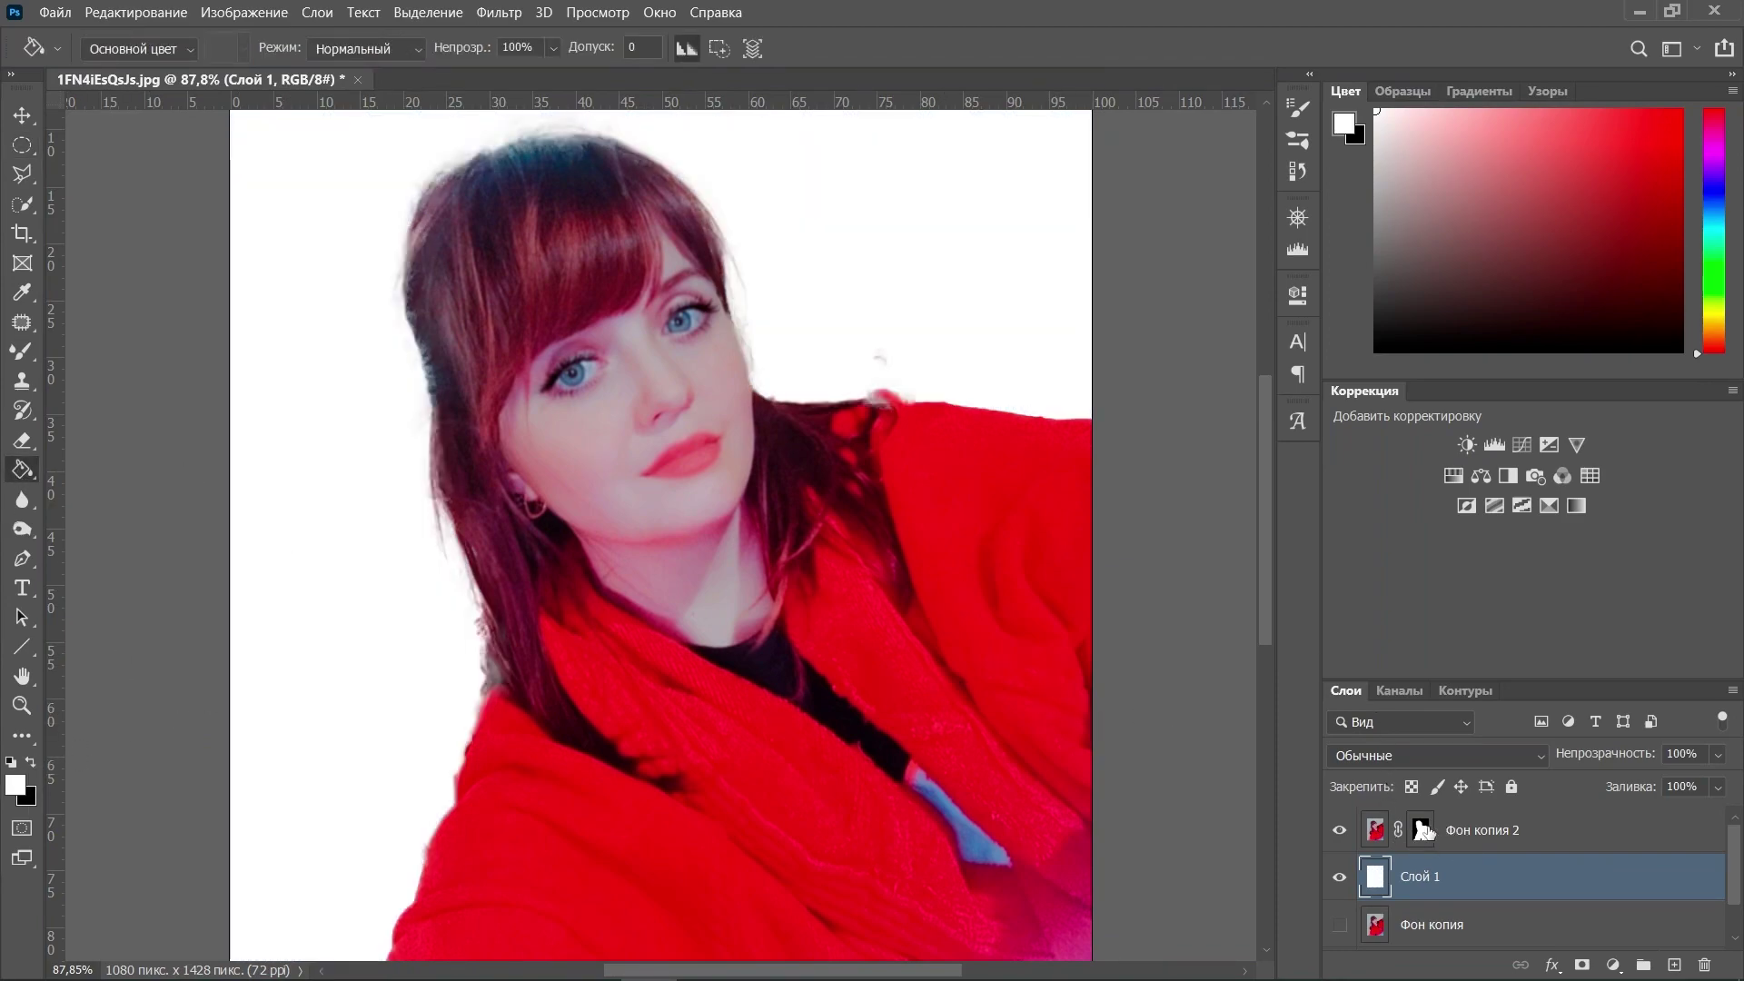
Paint out the leftover specks and fringe above the shoulder on the mask of Фон копия 2 with a black 24 px brush
click(1422, 830)
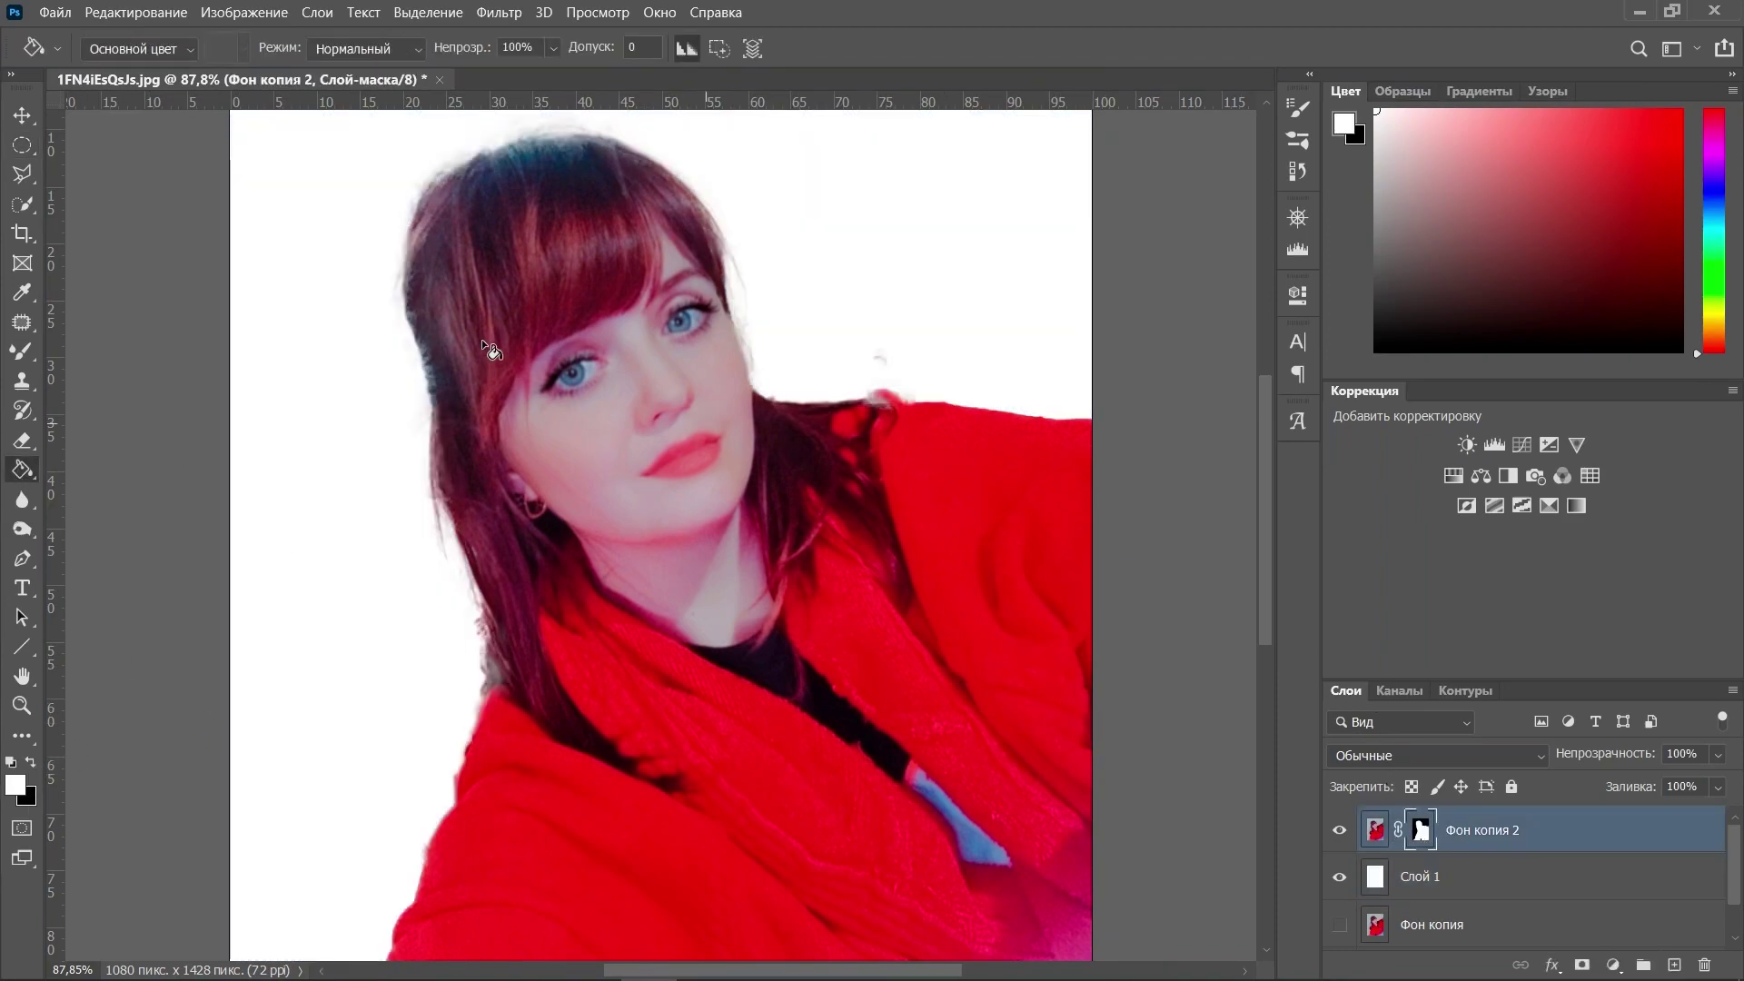
right_click(22, 354)
click(100, 347)
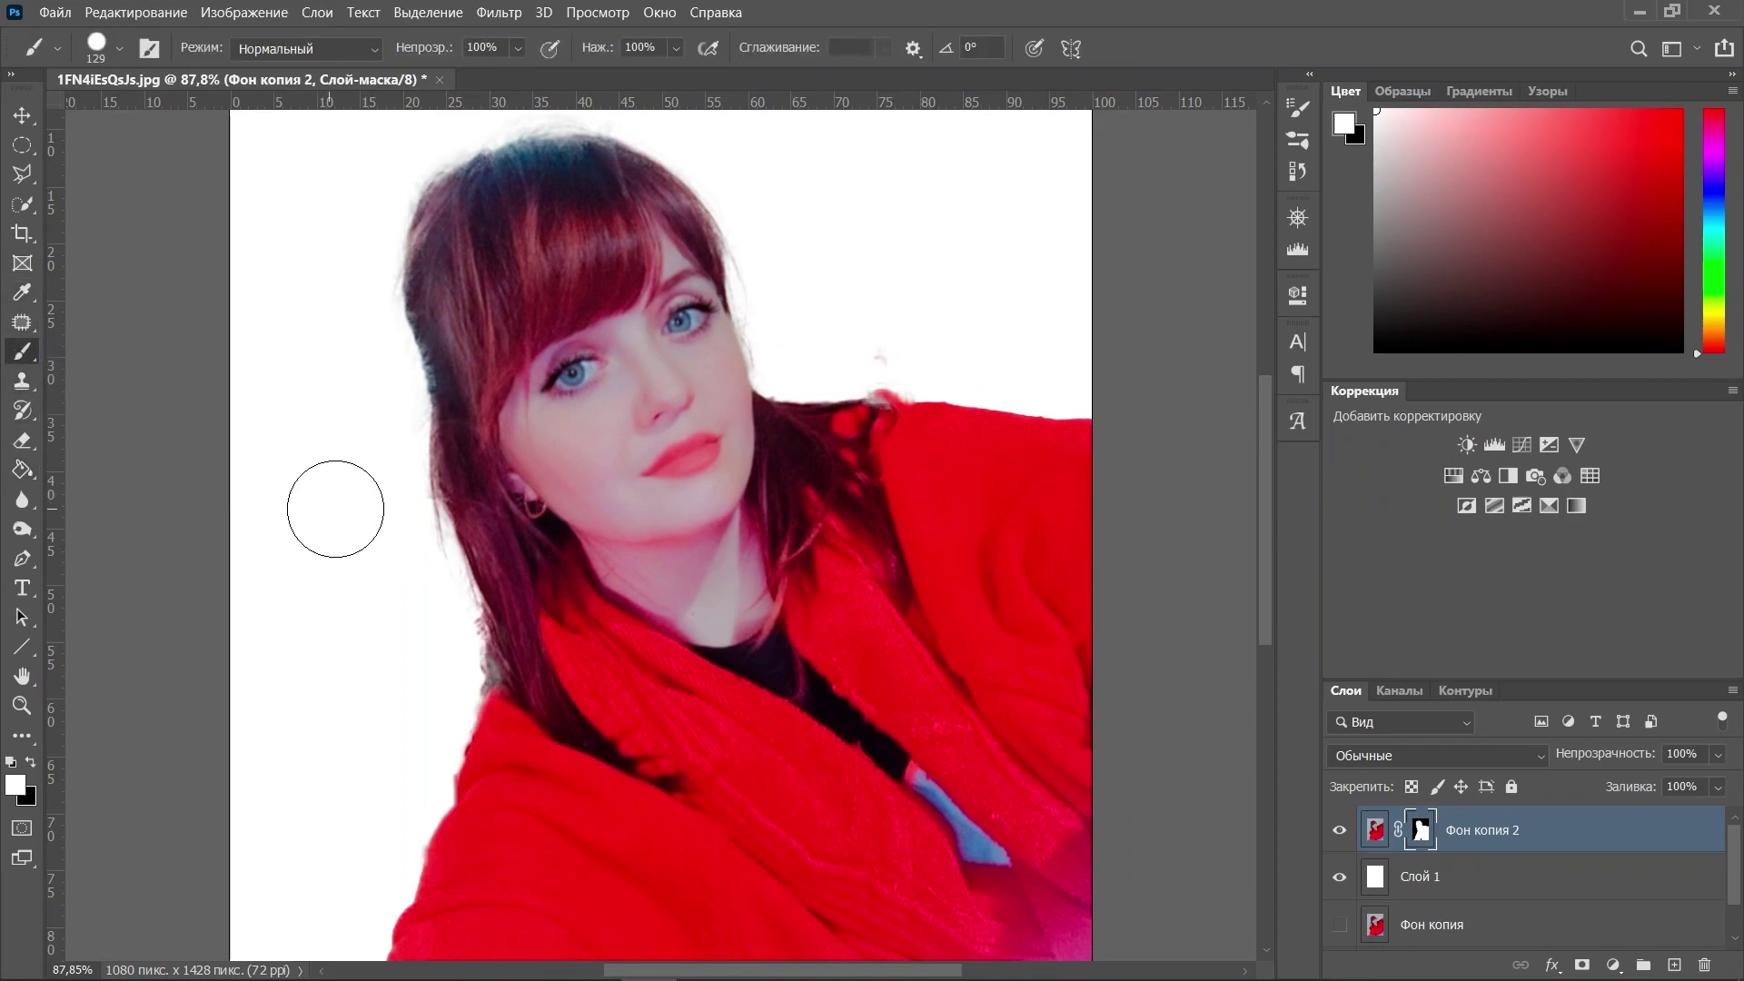
click(30, 763)
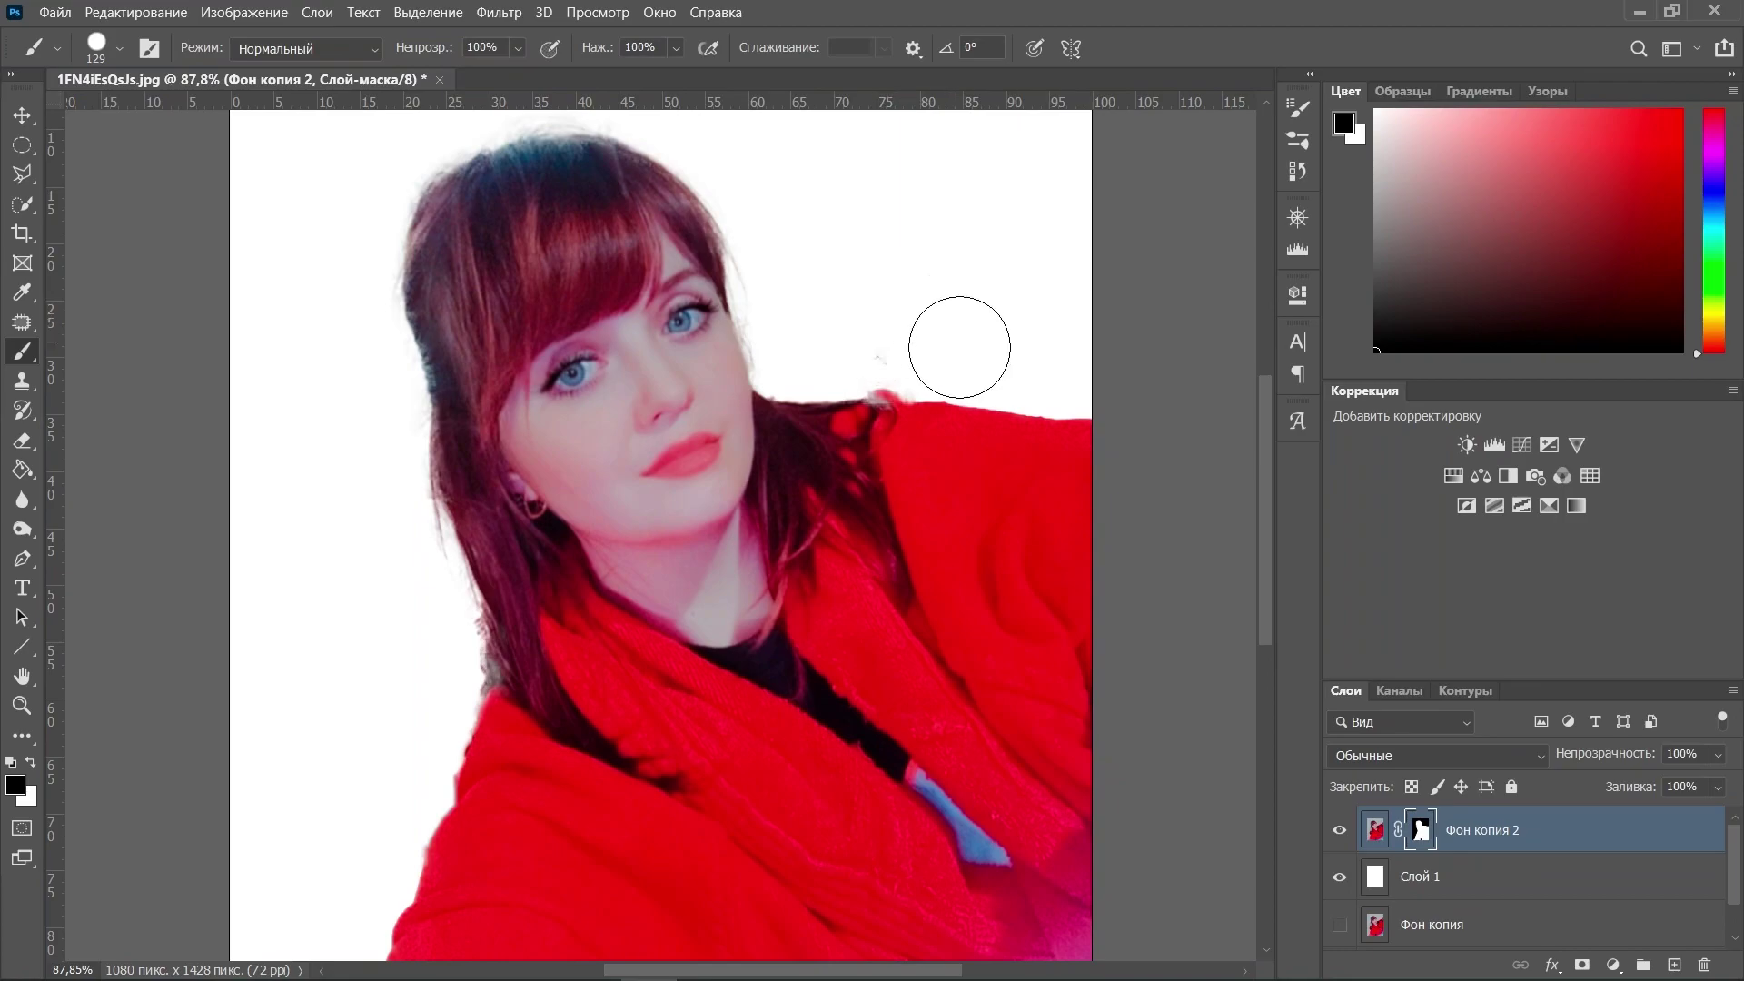
scroll(963, 343, up, 3)
scroll(981, 340, up, 1)
right_click(867, 300)
drag(1005, 346, 996, 346)
key(Return)
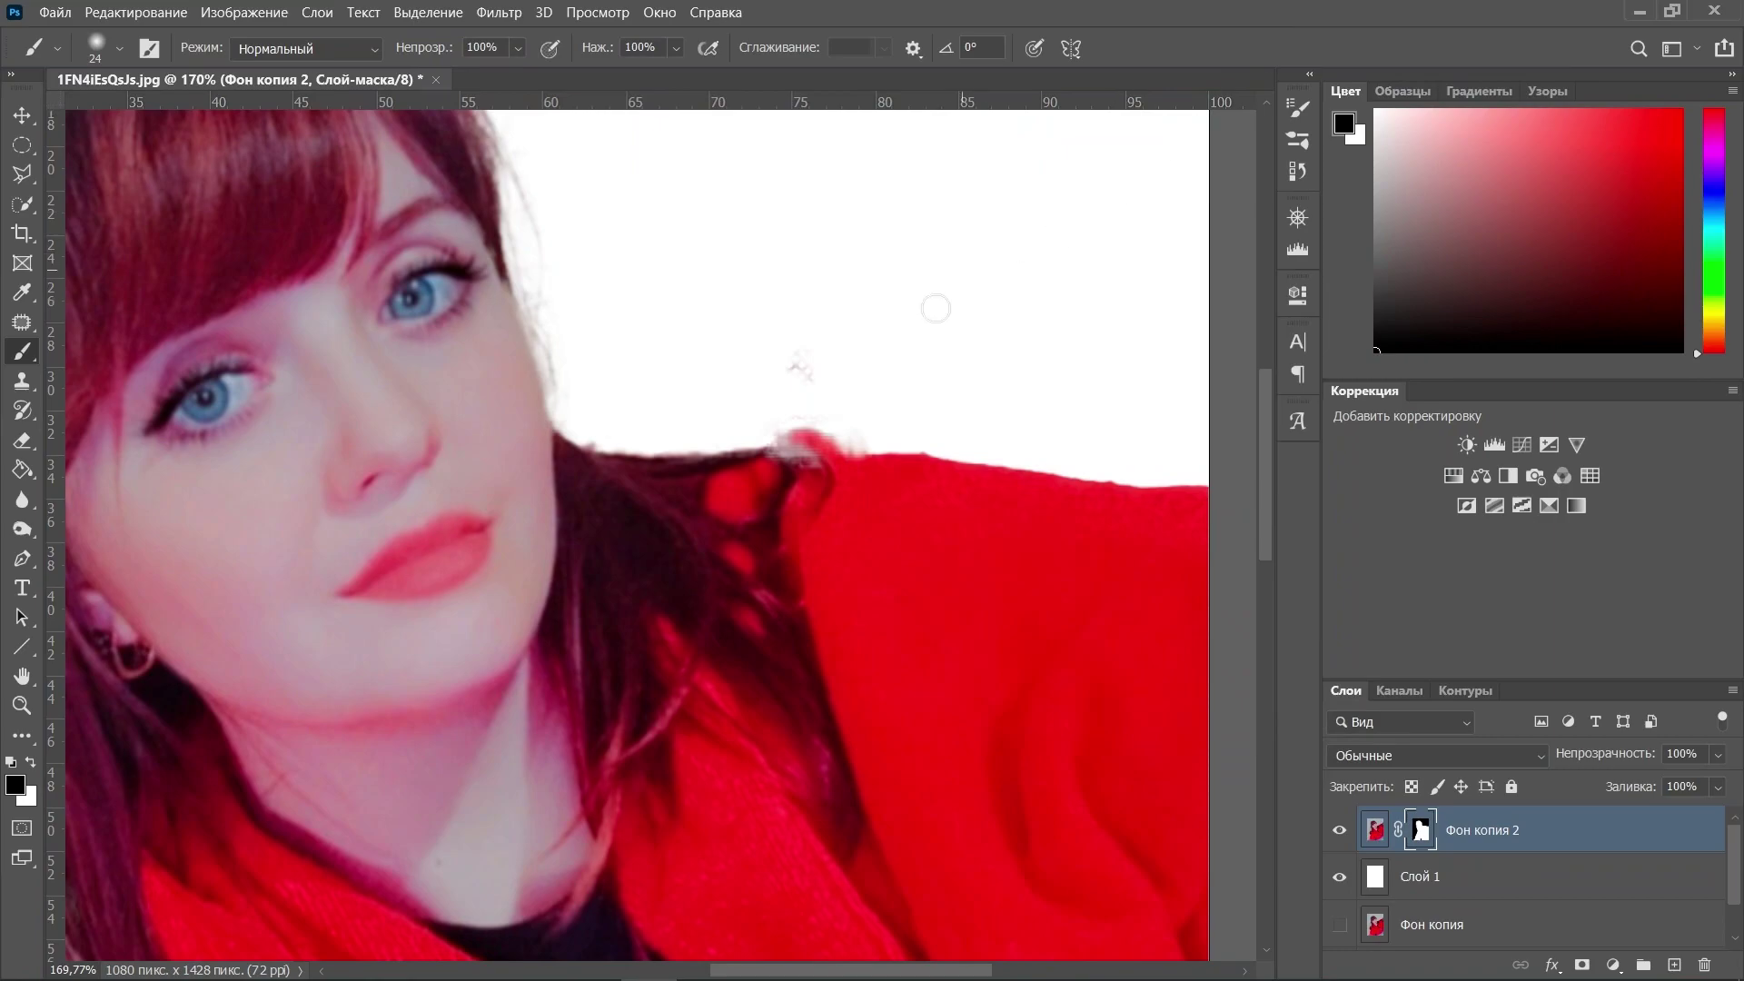
drag(813, 359, 820, 355)
scroll(868, 399, up, 1)
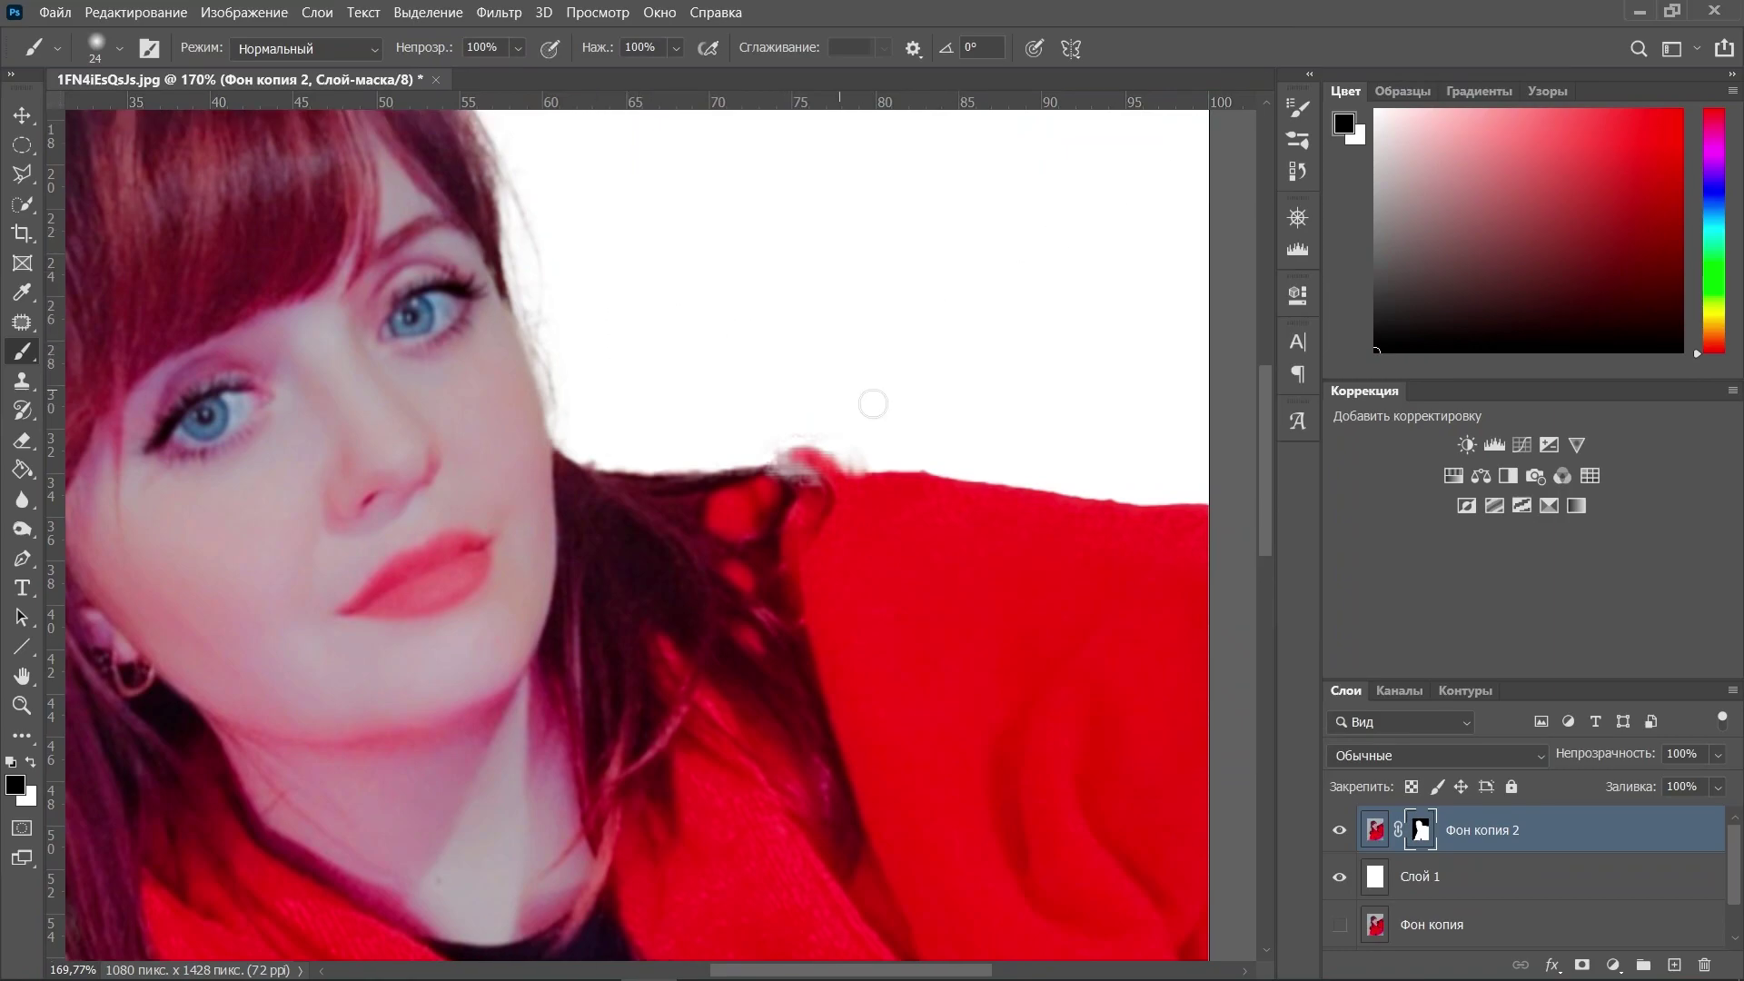
mouse_move(766, 448)
mouse_down()
mouse_move(865, 446)
mouse_move(767, 447)
mouse_move(933, 451)
mouse_up()
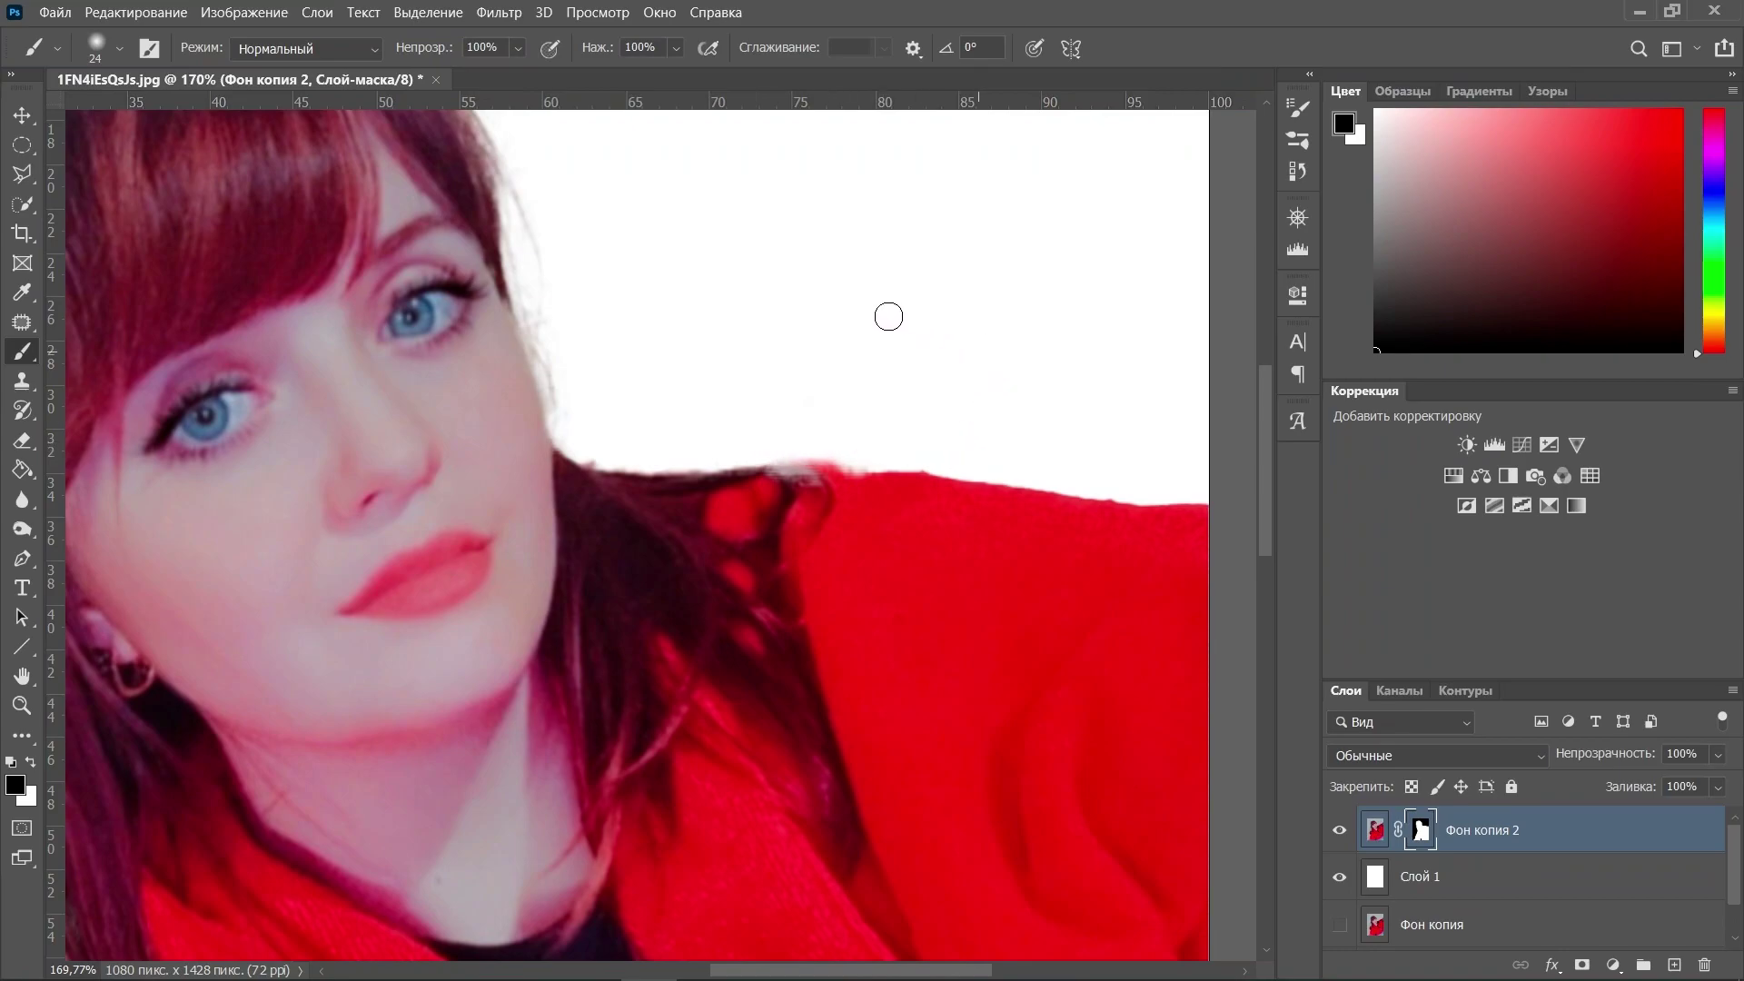
Convert Фон копия 2 and Слой 1 into one smart object and duplicate it
scroll(693, 405, down, 2)
scroll(724, 434, down, 1)
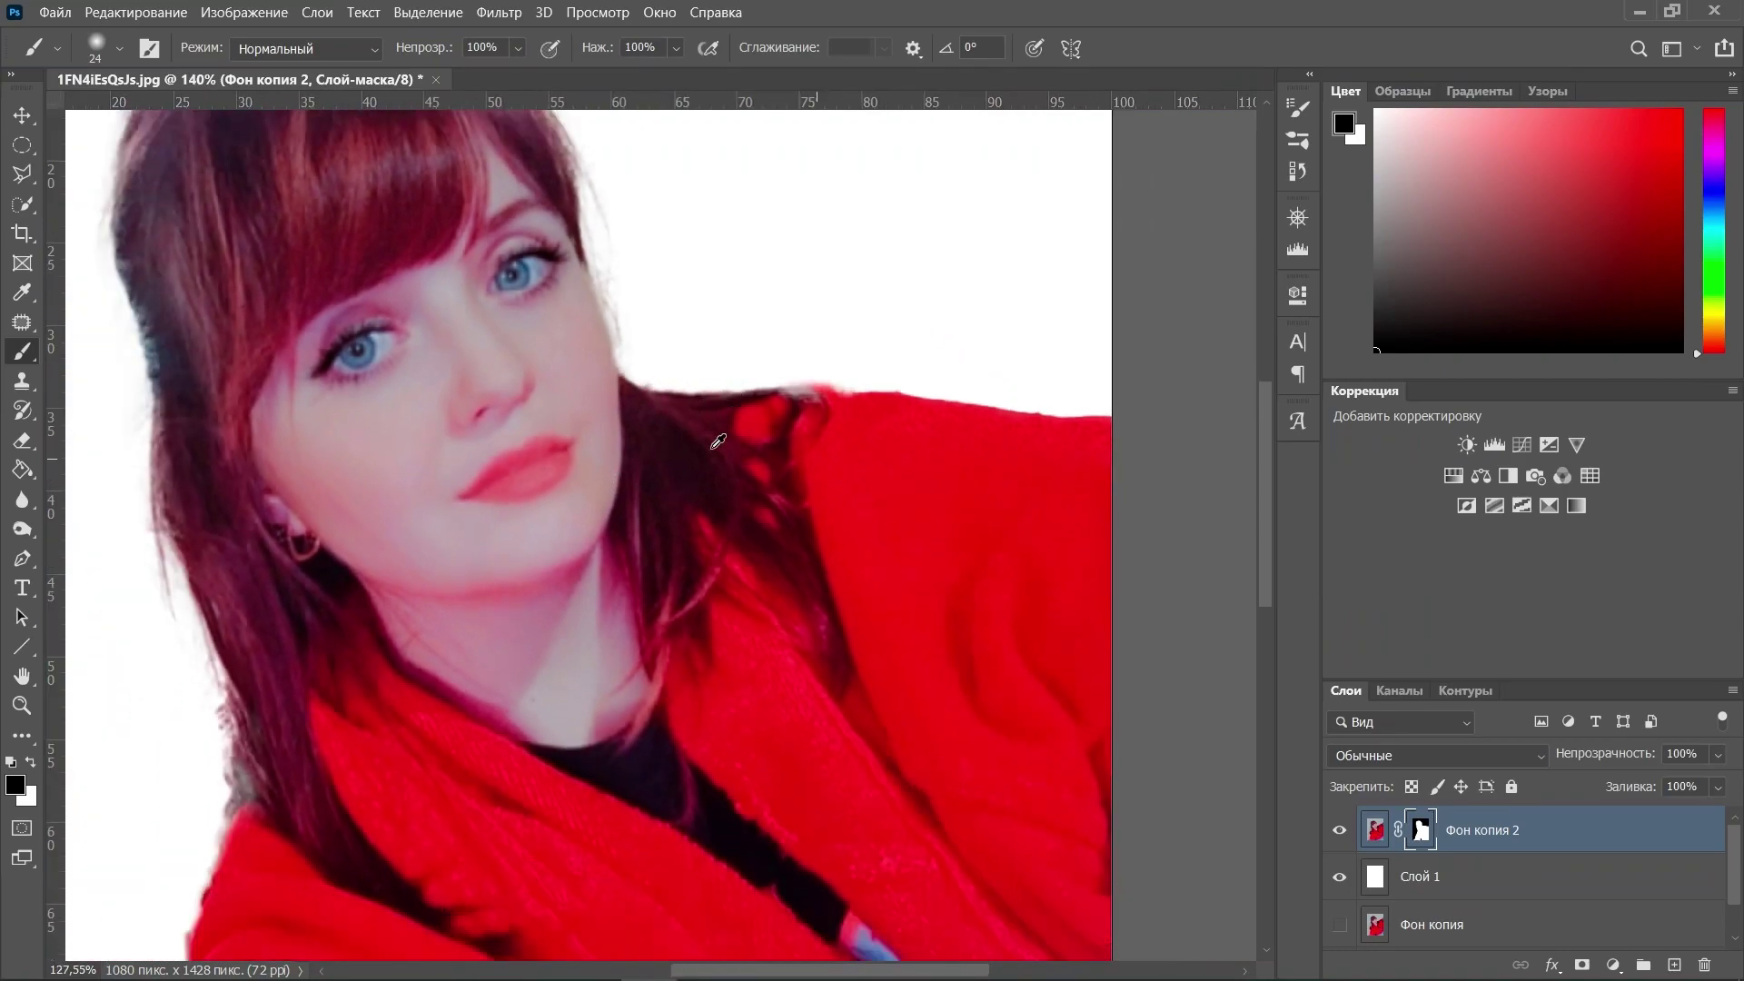
scroll(724, 433, down, 4)
scroll(523, 734, up, 2)
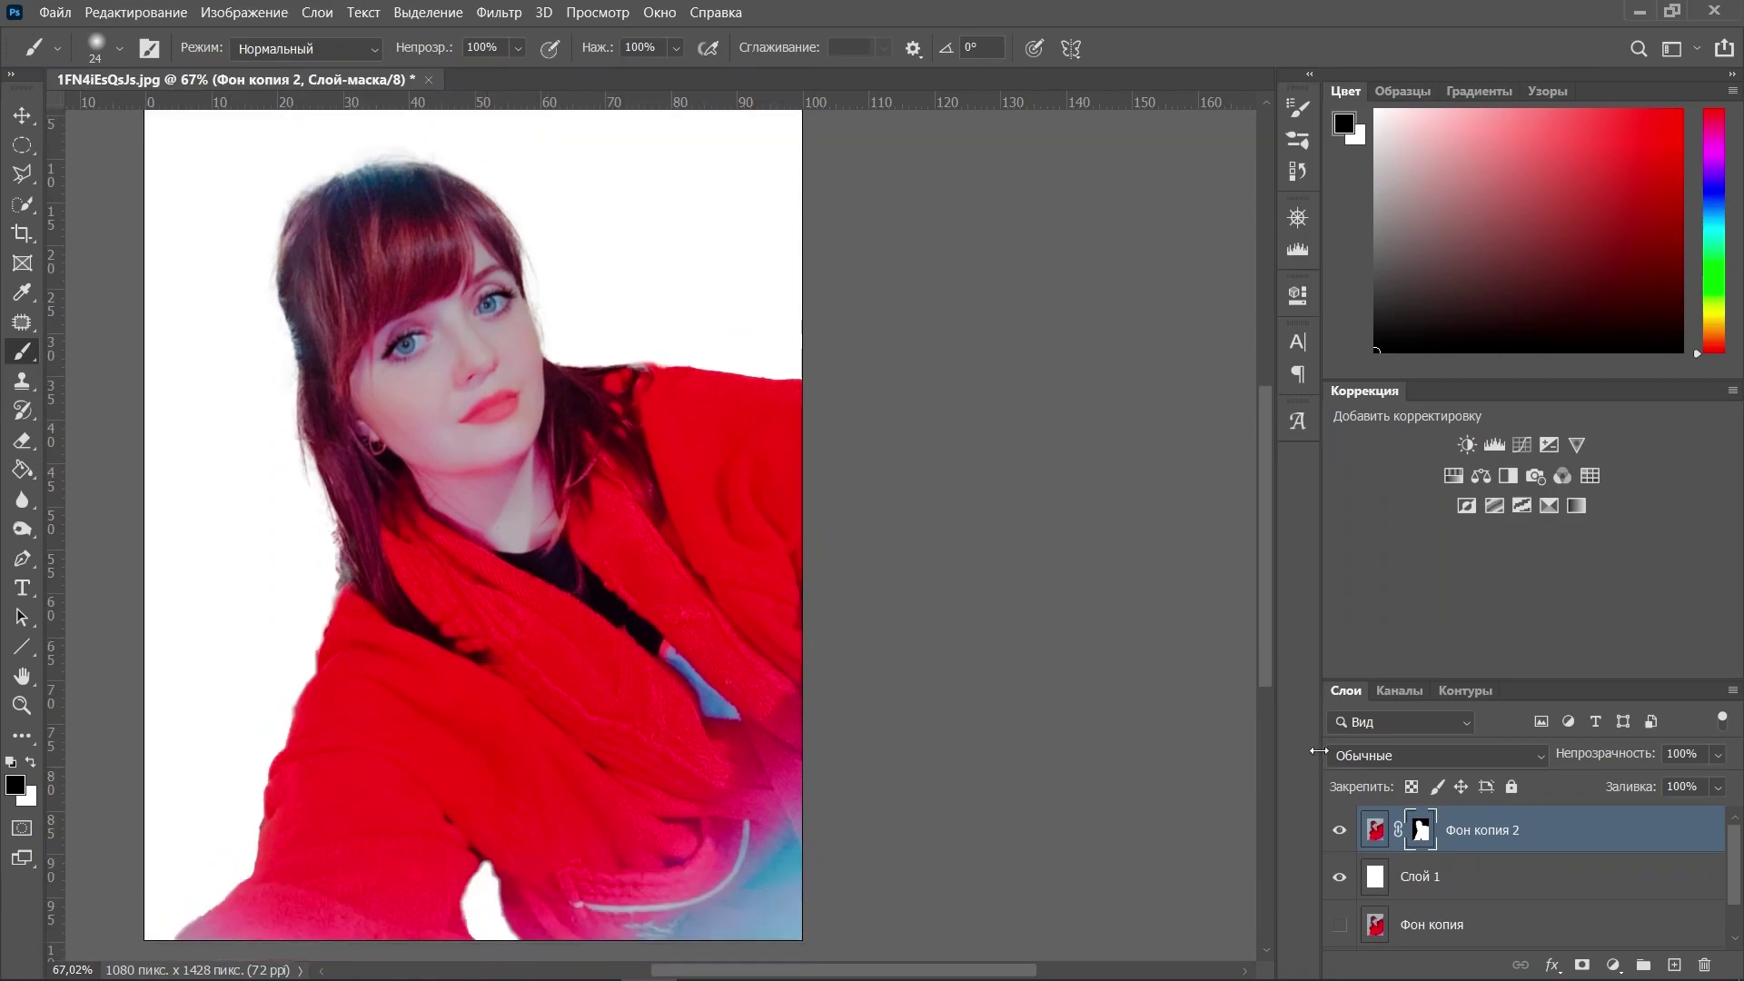
shift+click(1479, 879)
right_click(1489, 831)
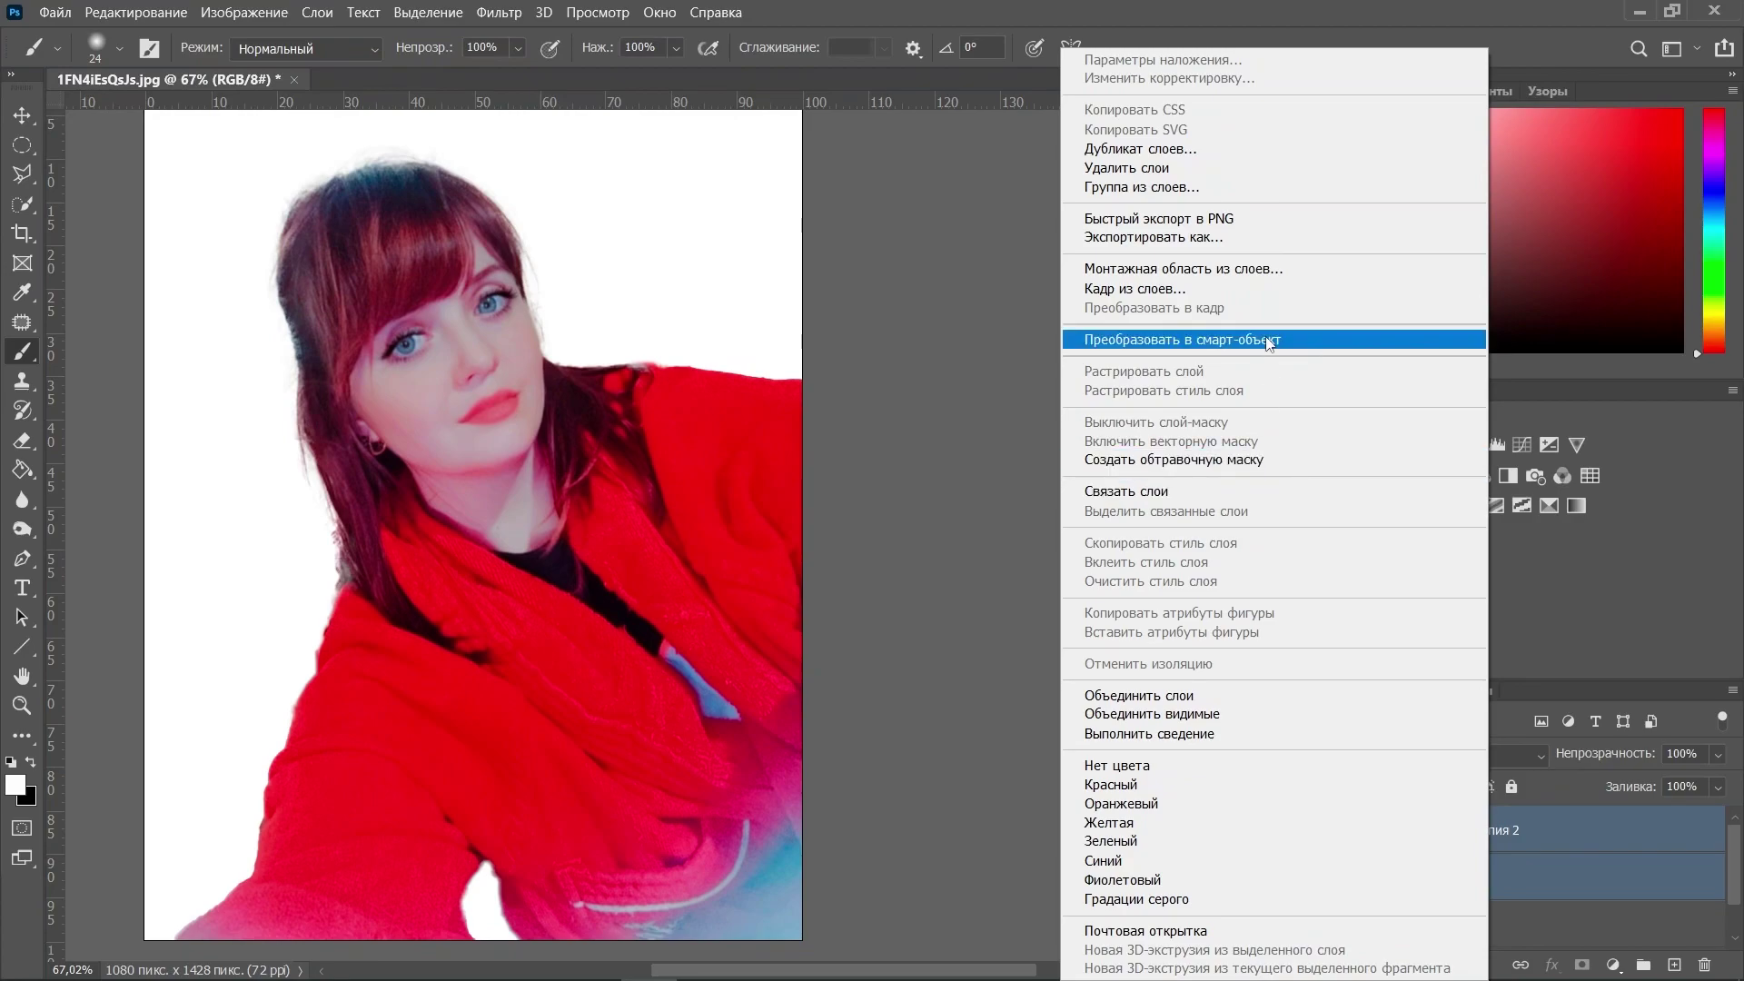
click(1303, 344)
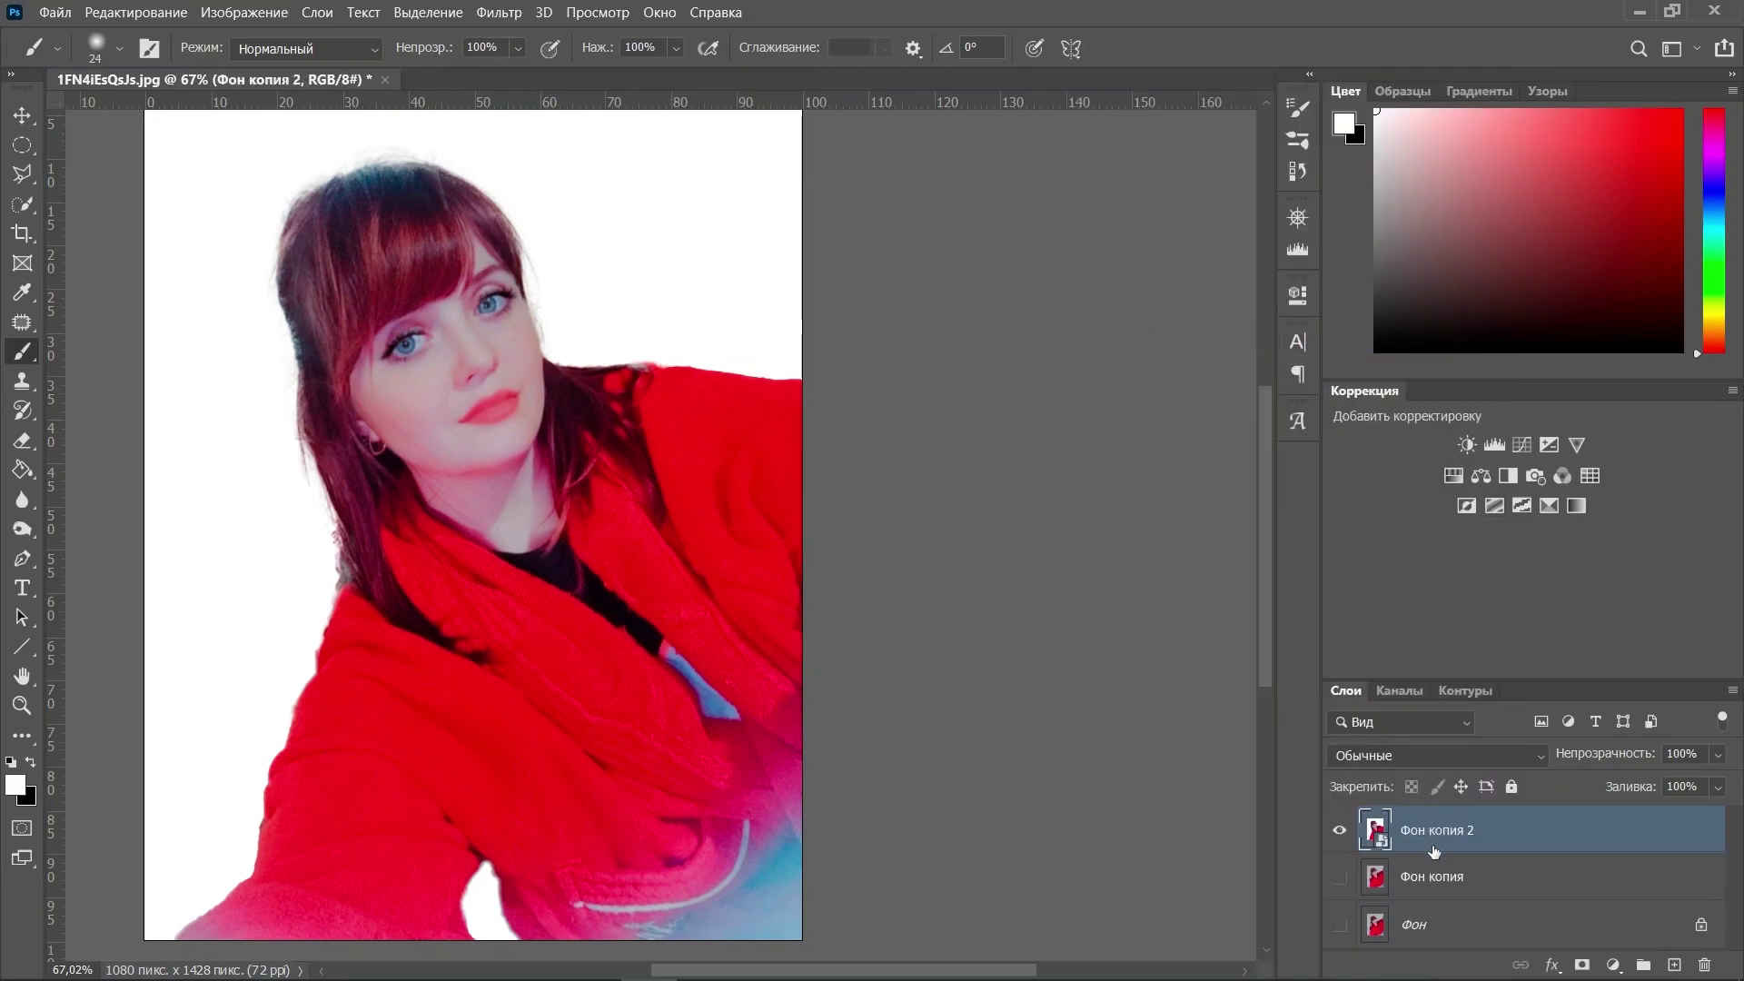
key(ctrl+j)
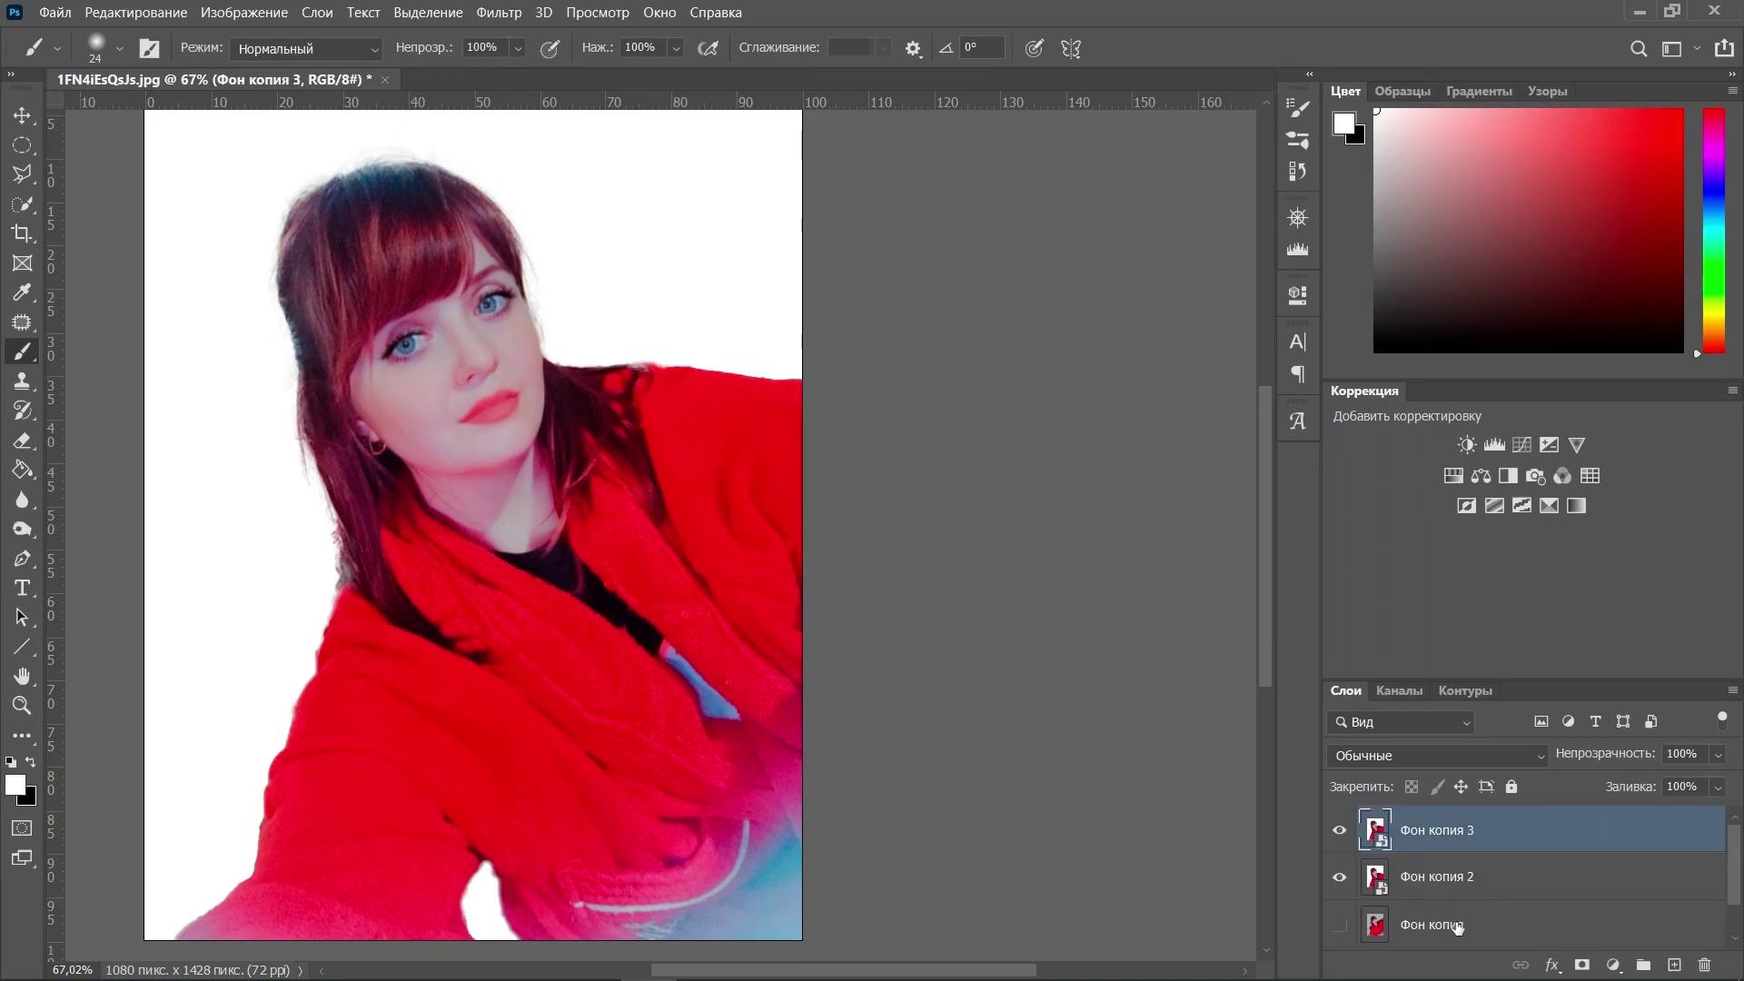
Unlock the Фон layer and gather it with Фон копия in a new layer group
click(1516, 921)
shift+click(1519, 925)
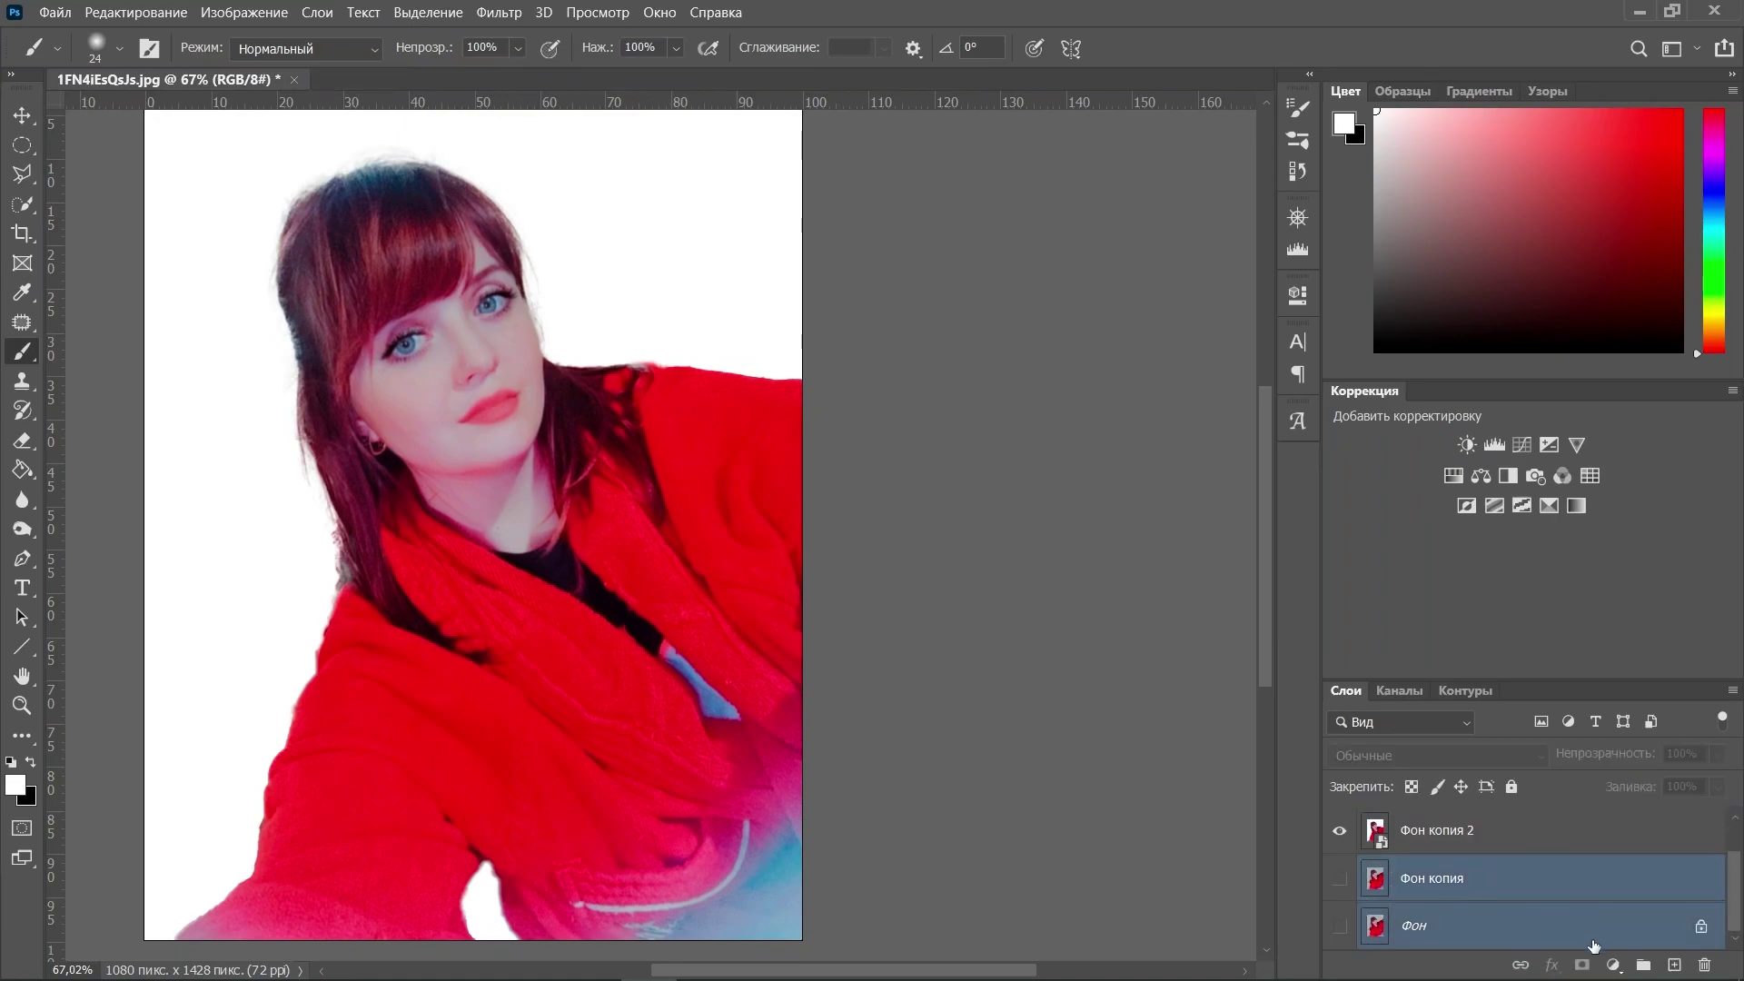
click(1644, 968)
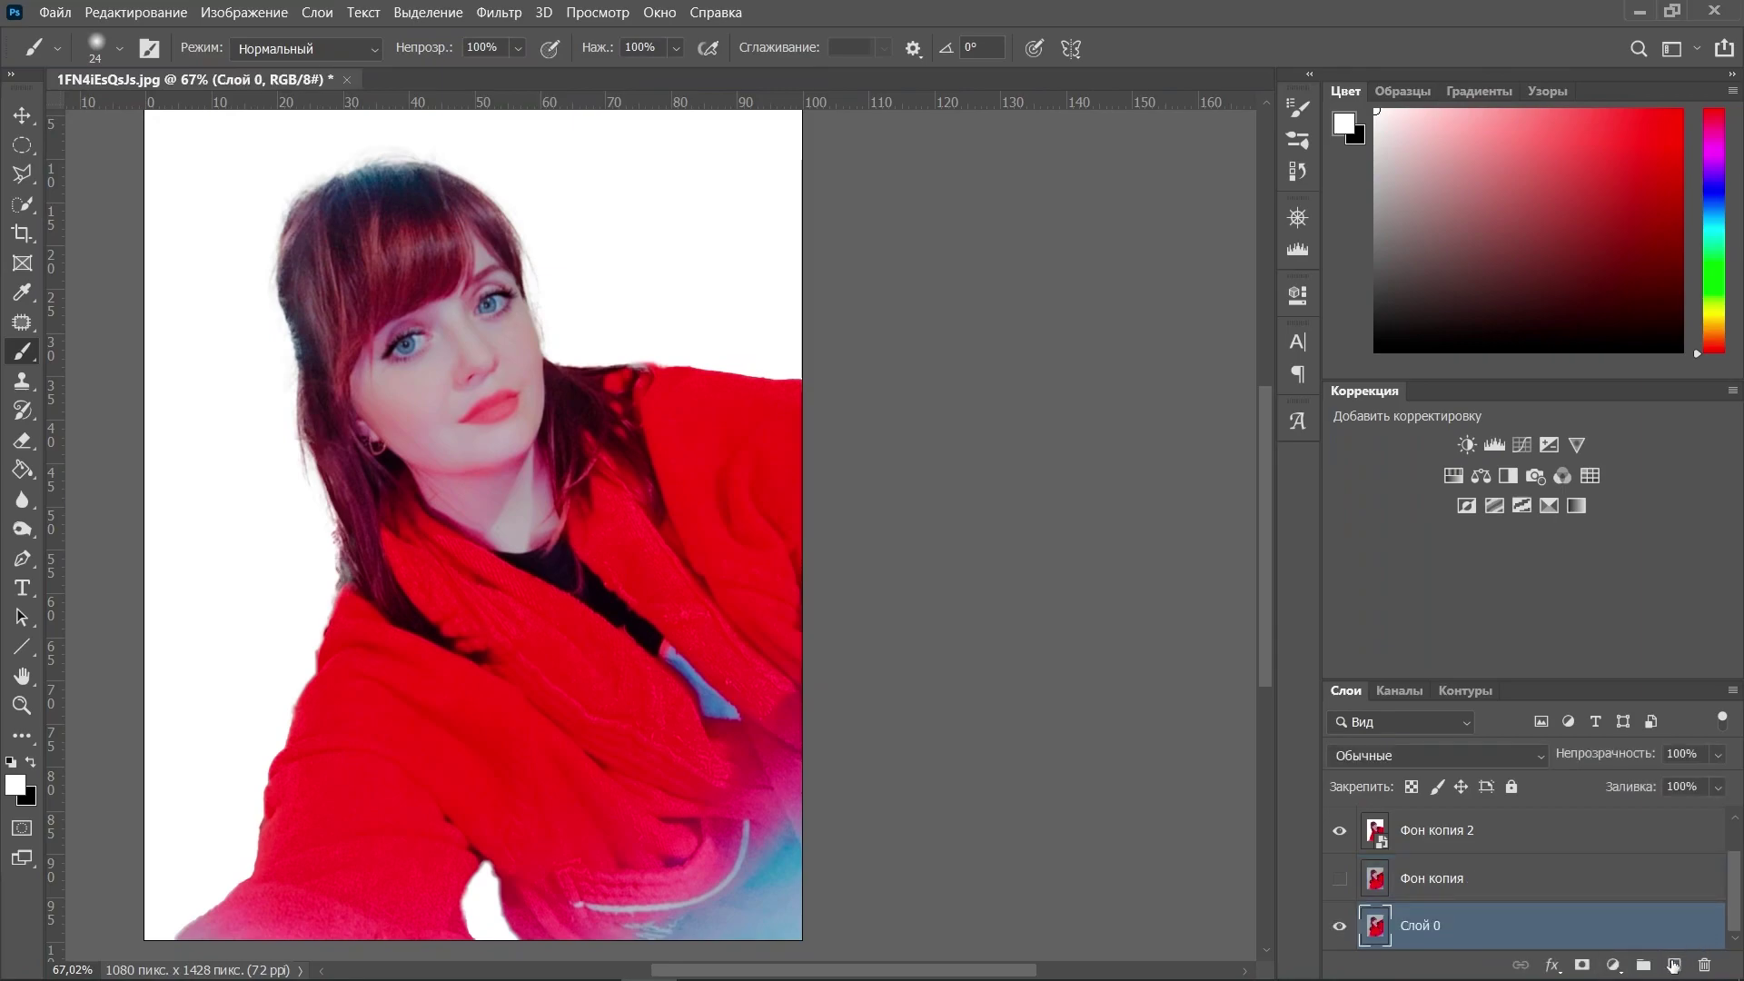
click(1644, 969)
scroll(1503, 912, up, 1)
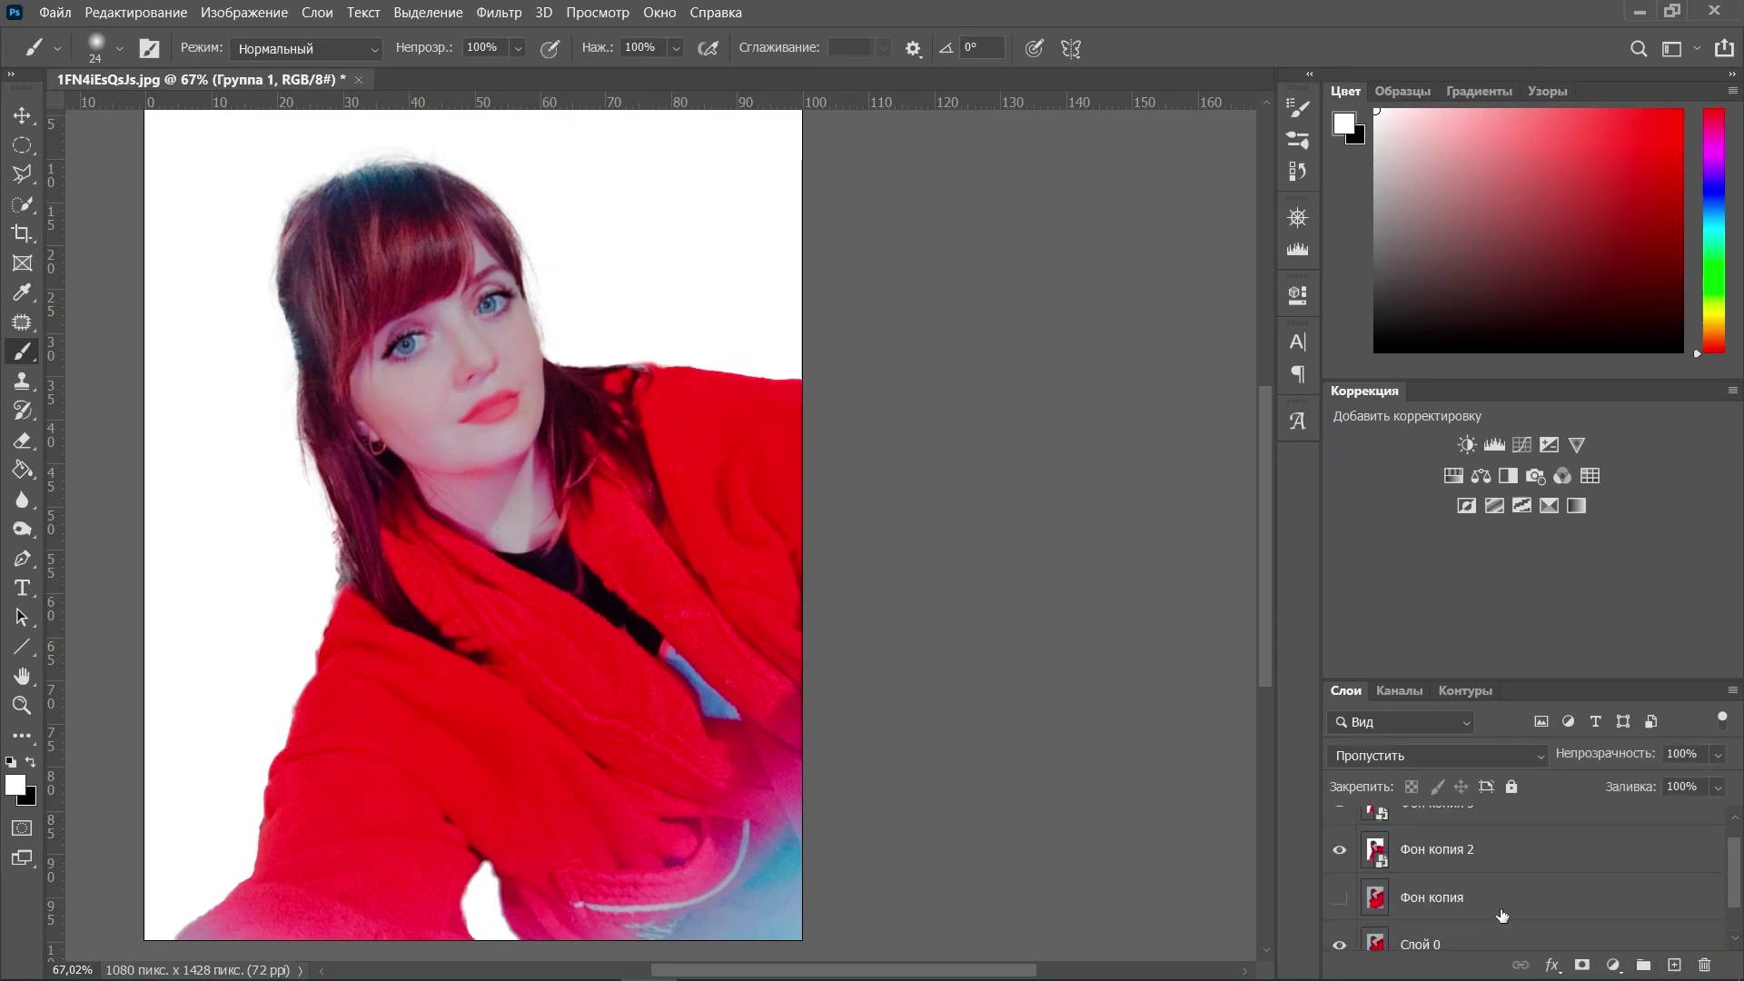
click(1501, 915)
shift+click(1496, 935)
drag(1495, 935, 1386, 926)
Collapse and hide Группа 1
click(1365, 839)
click(1365, 927)
click(1344, 922)
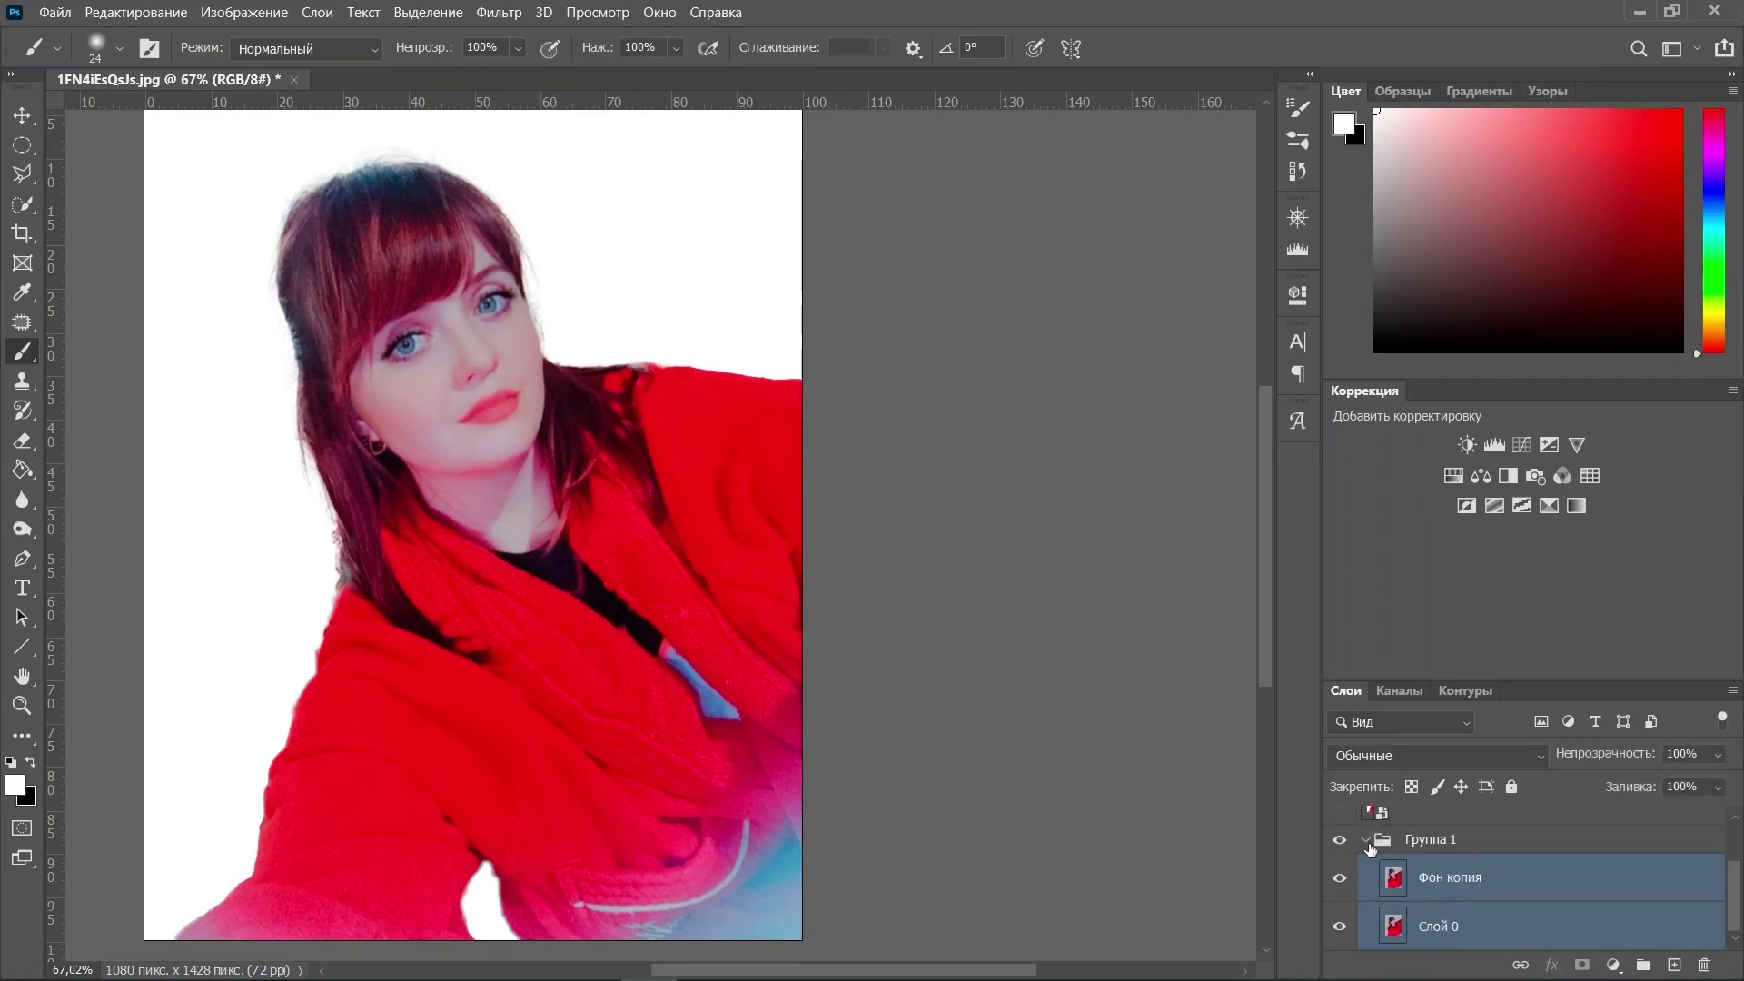
Apply the gallery filter Очерченные края to Фон копия 3 with edge thickness 0, intensity 5 and posterization 6
click(1501, 837)
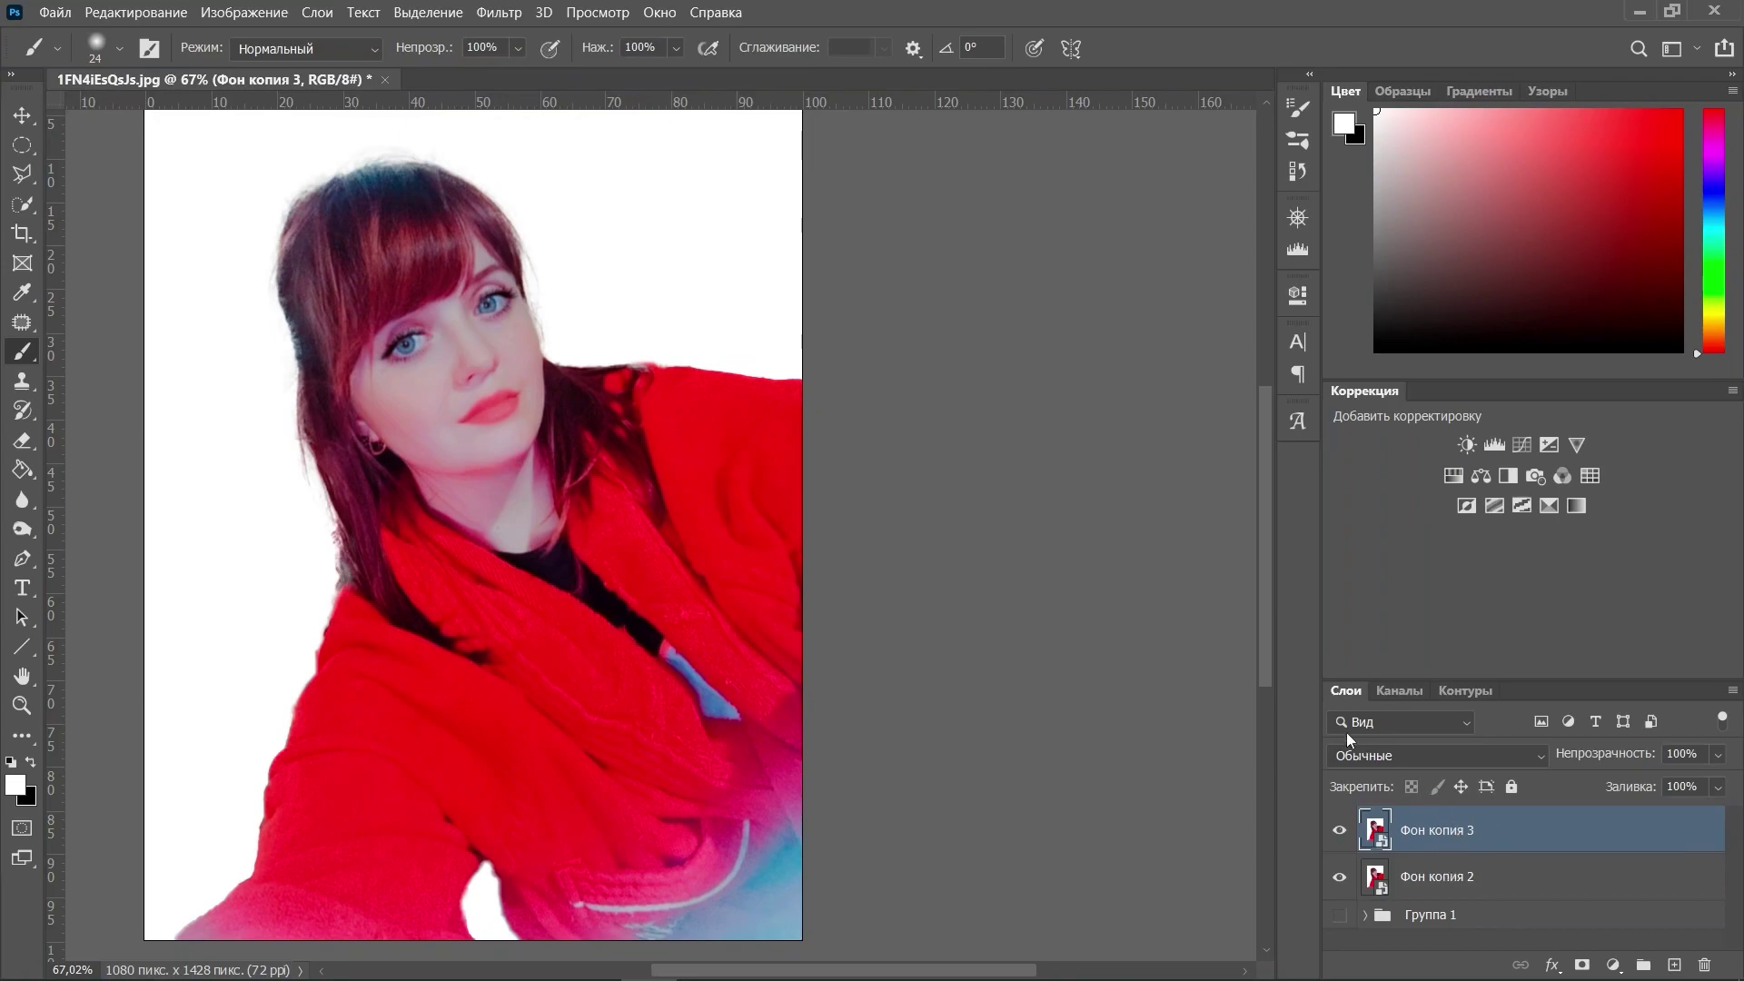
click(498, 12)
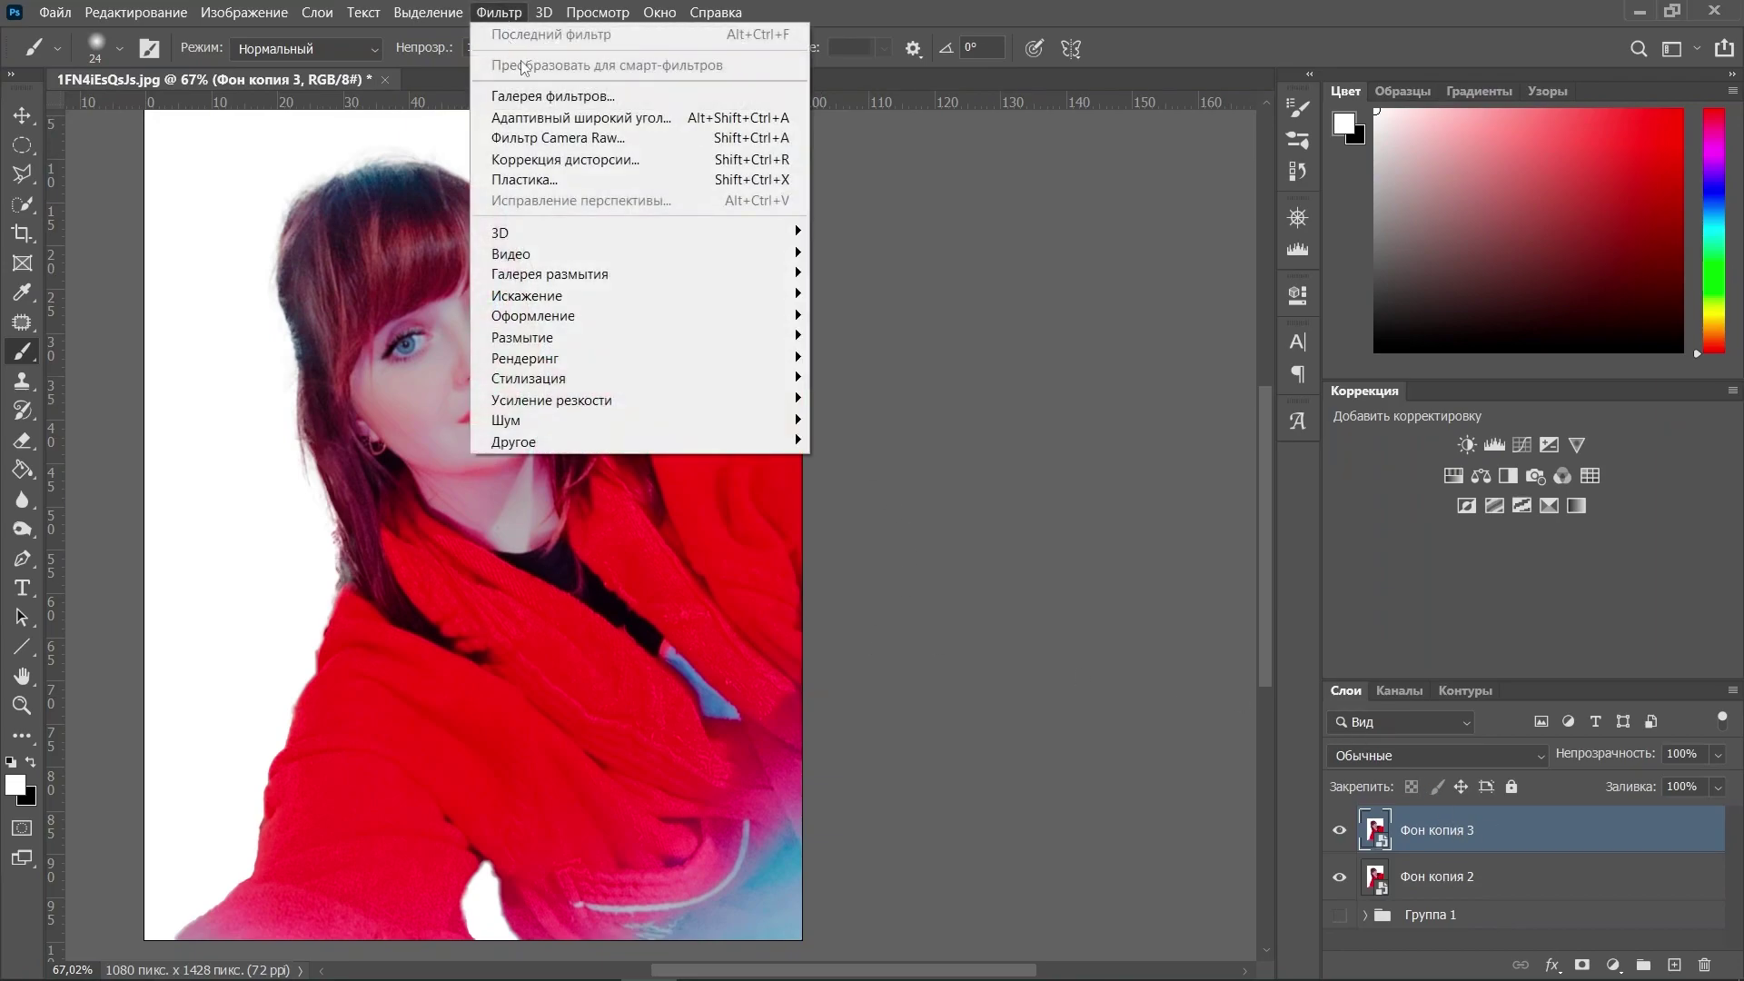
click(539, 98)
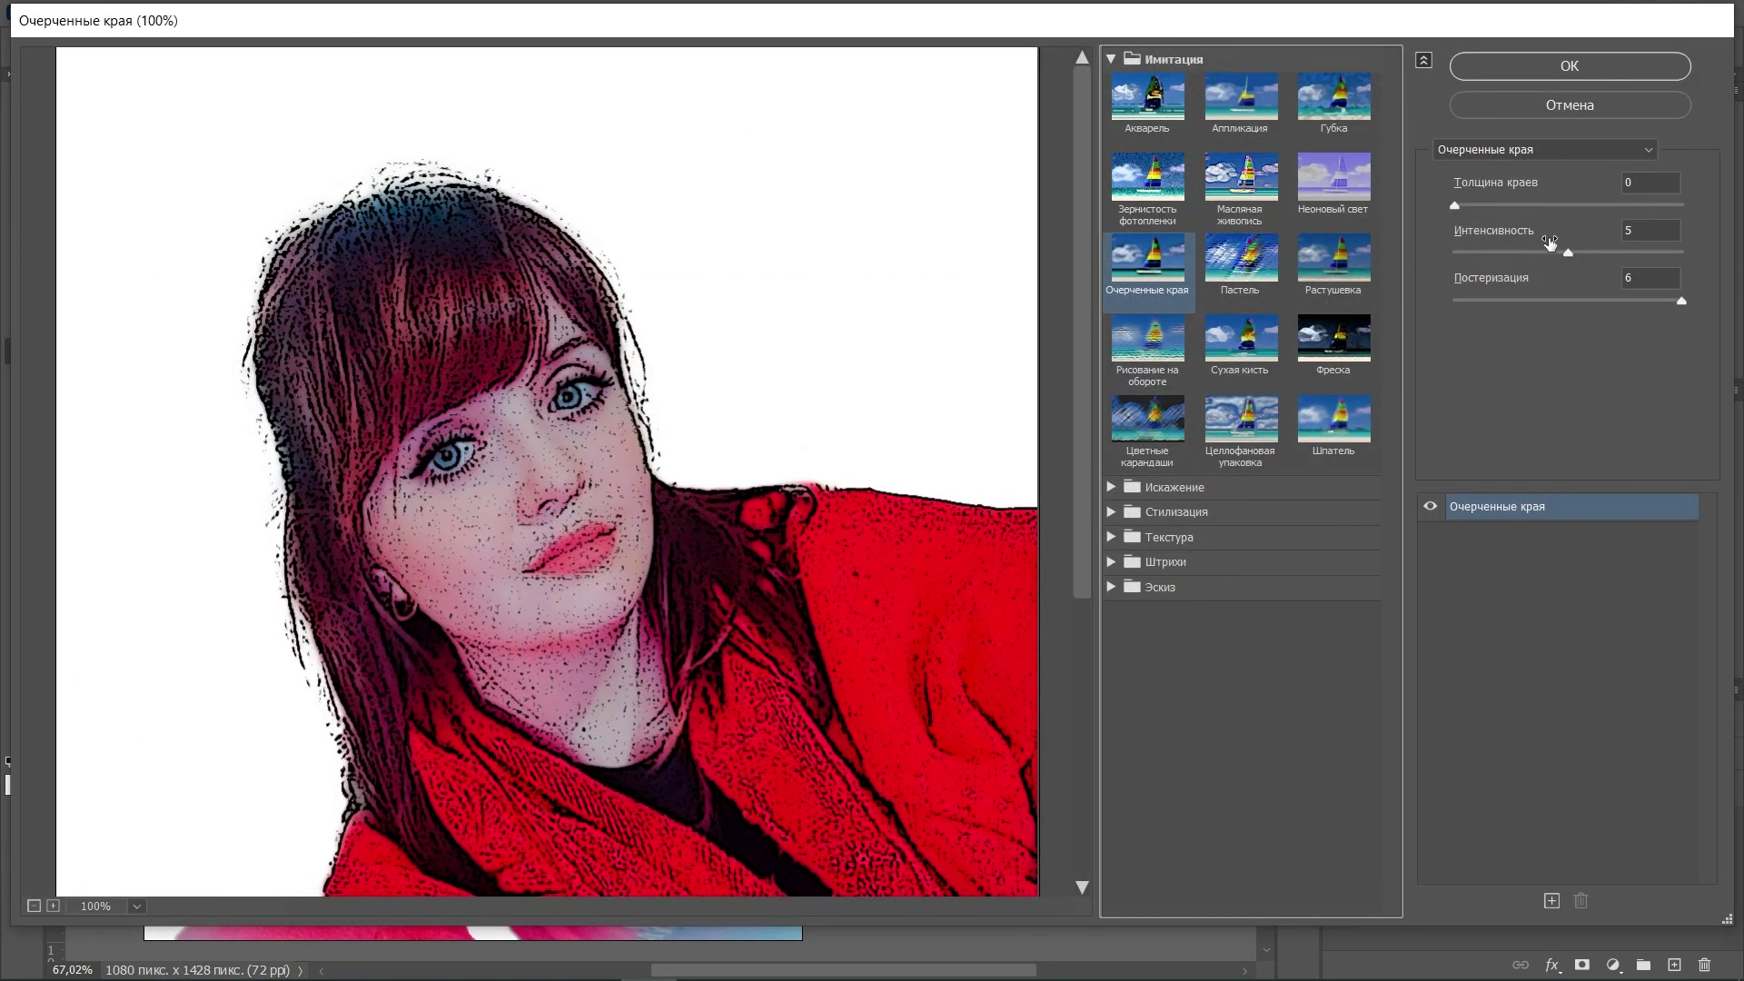
click(1608, 67)
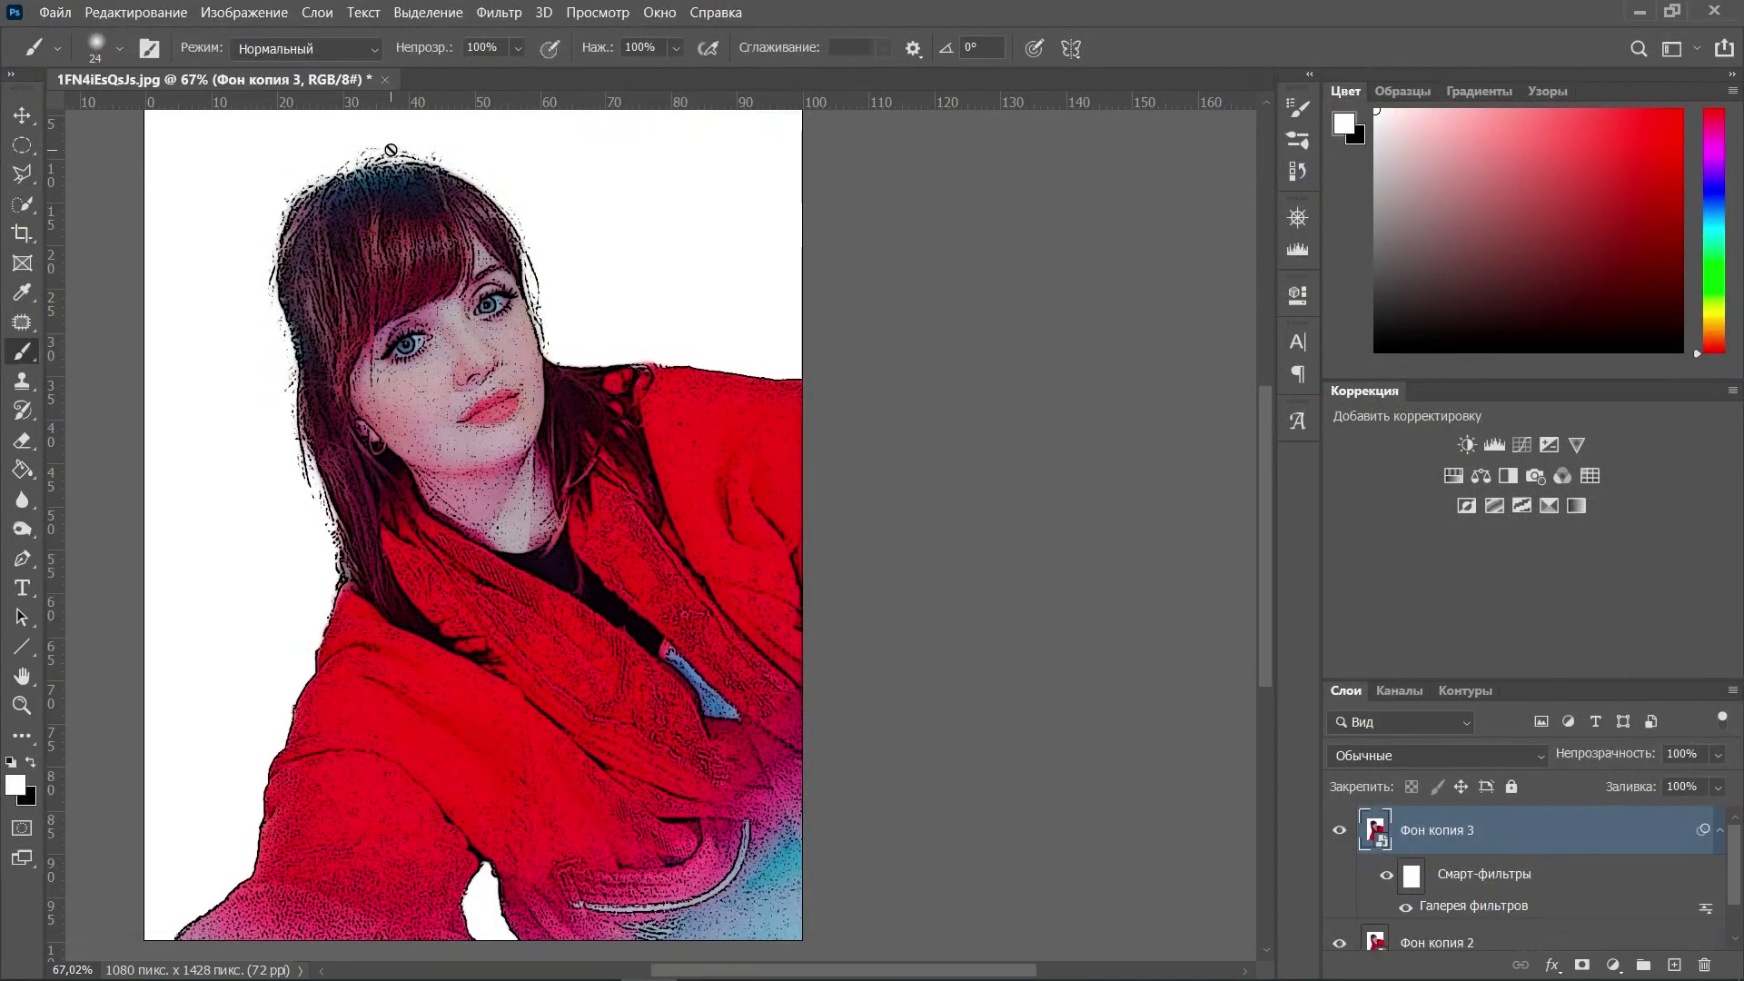
Apply a Threshold correction with level 37 to Фон копия 3
click(257, 13)
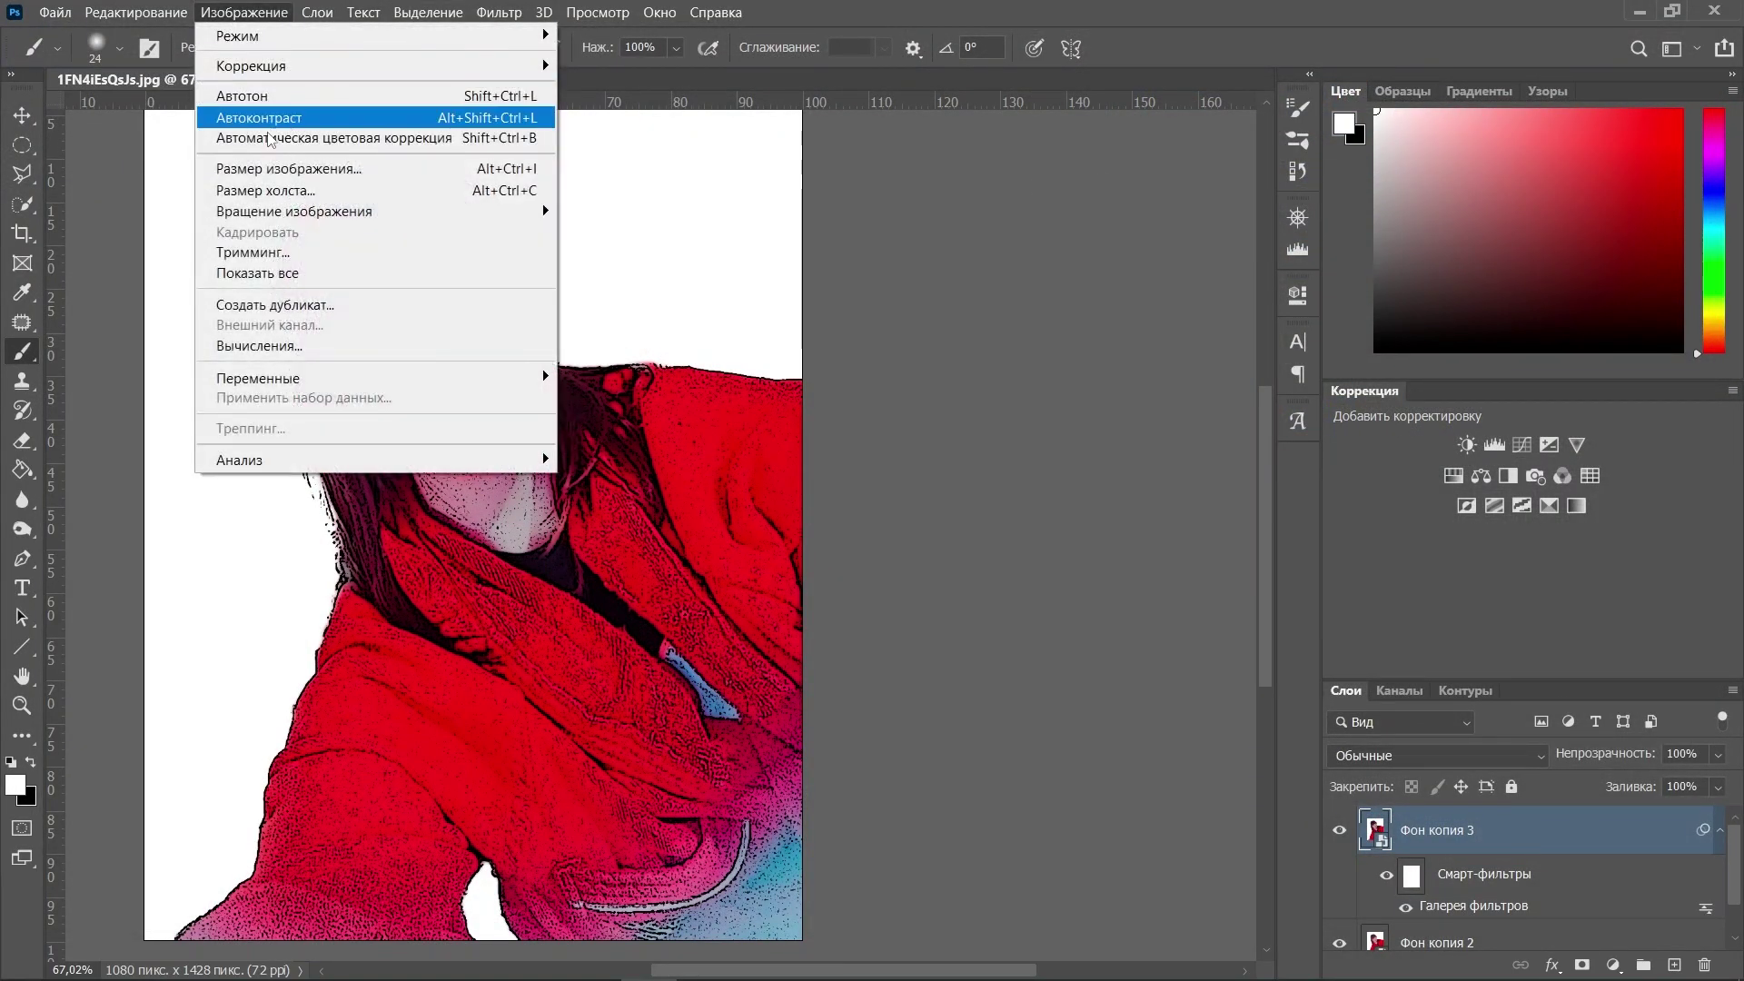
mouse_move(298, 73)
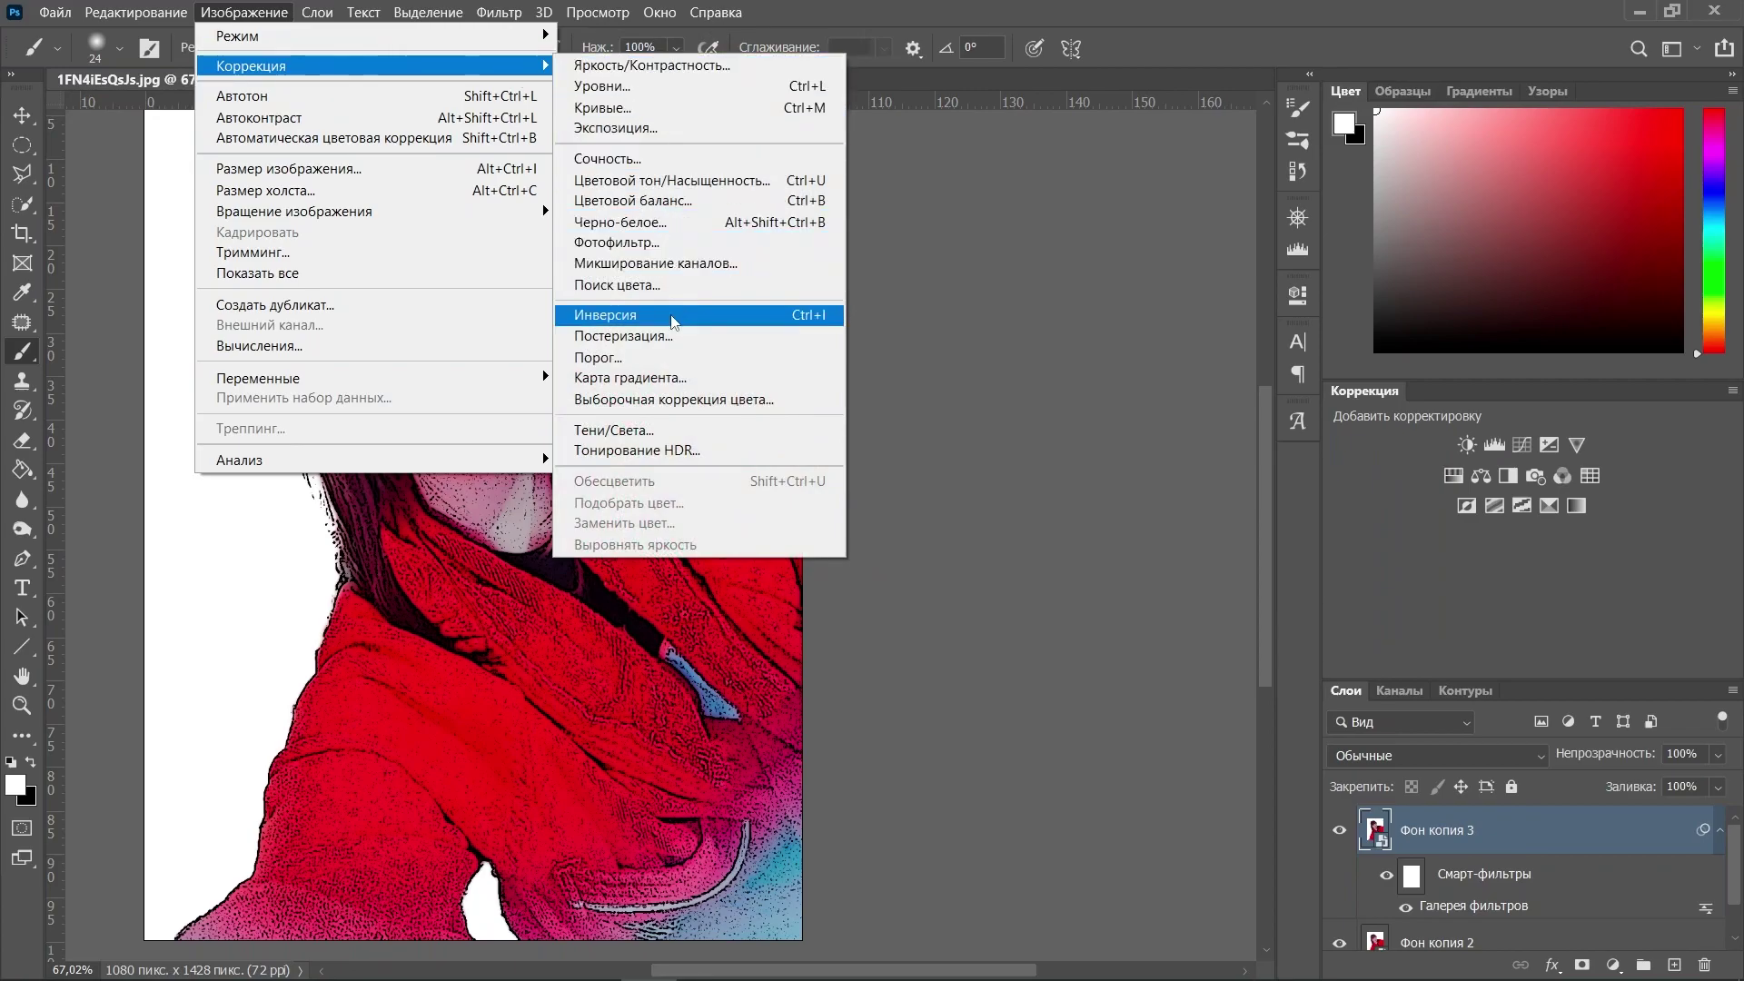
click(599, 357)
drag(826, 227, 1019, 203)
drag(1002, 400, 896, 368)
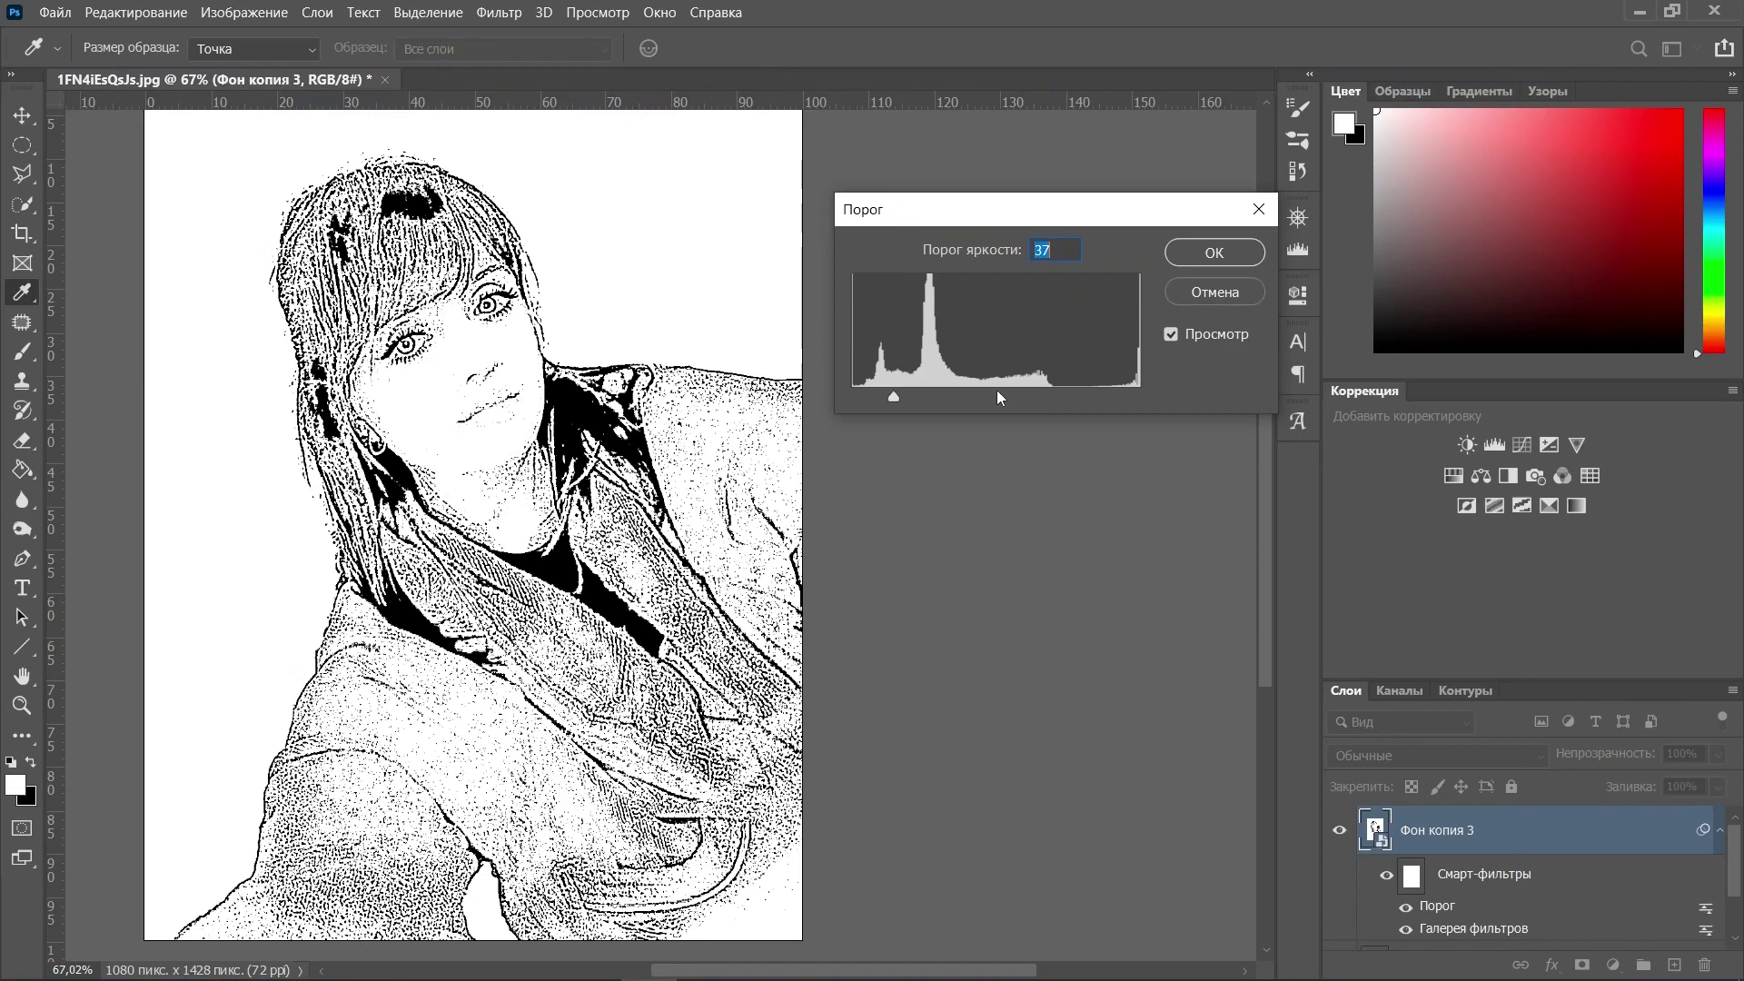
click(1216, 253)
key(b)
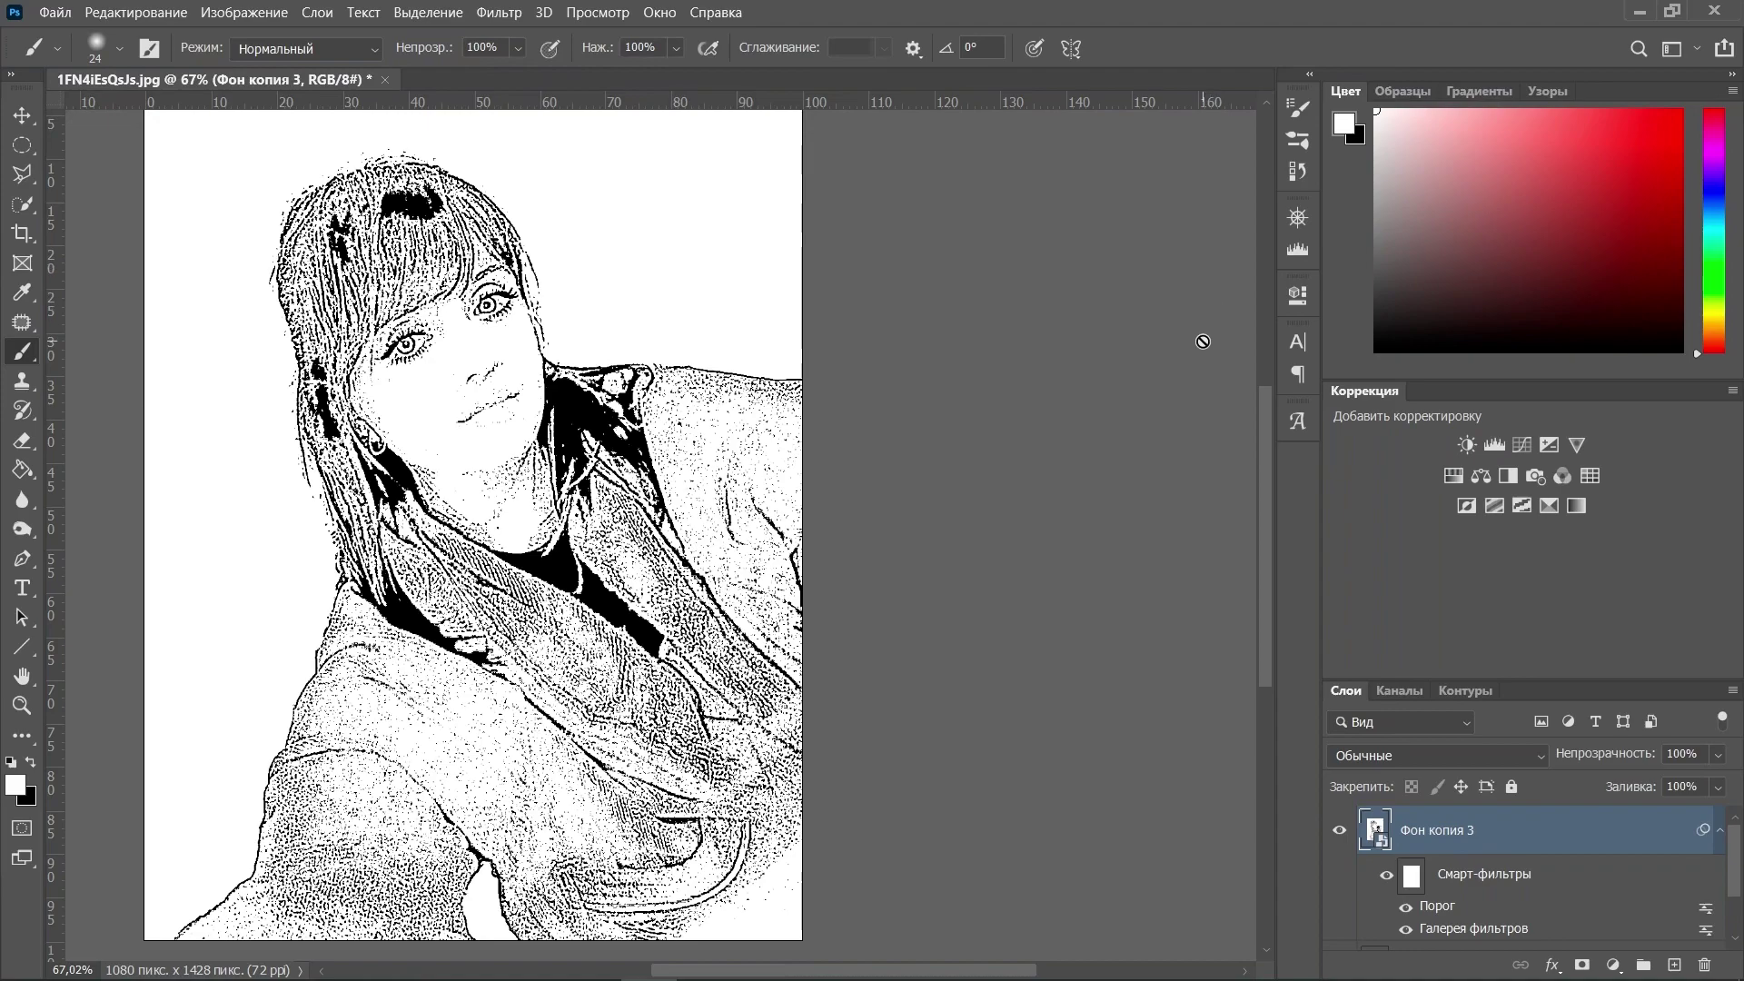
Apply the Oil Paint filter to Фон копия 3 with stylization 5.0, cleanliness 3.0, scale 0.1, bristle detail 0.0 and lighting off
click(499, 12)
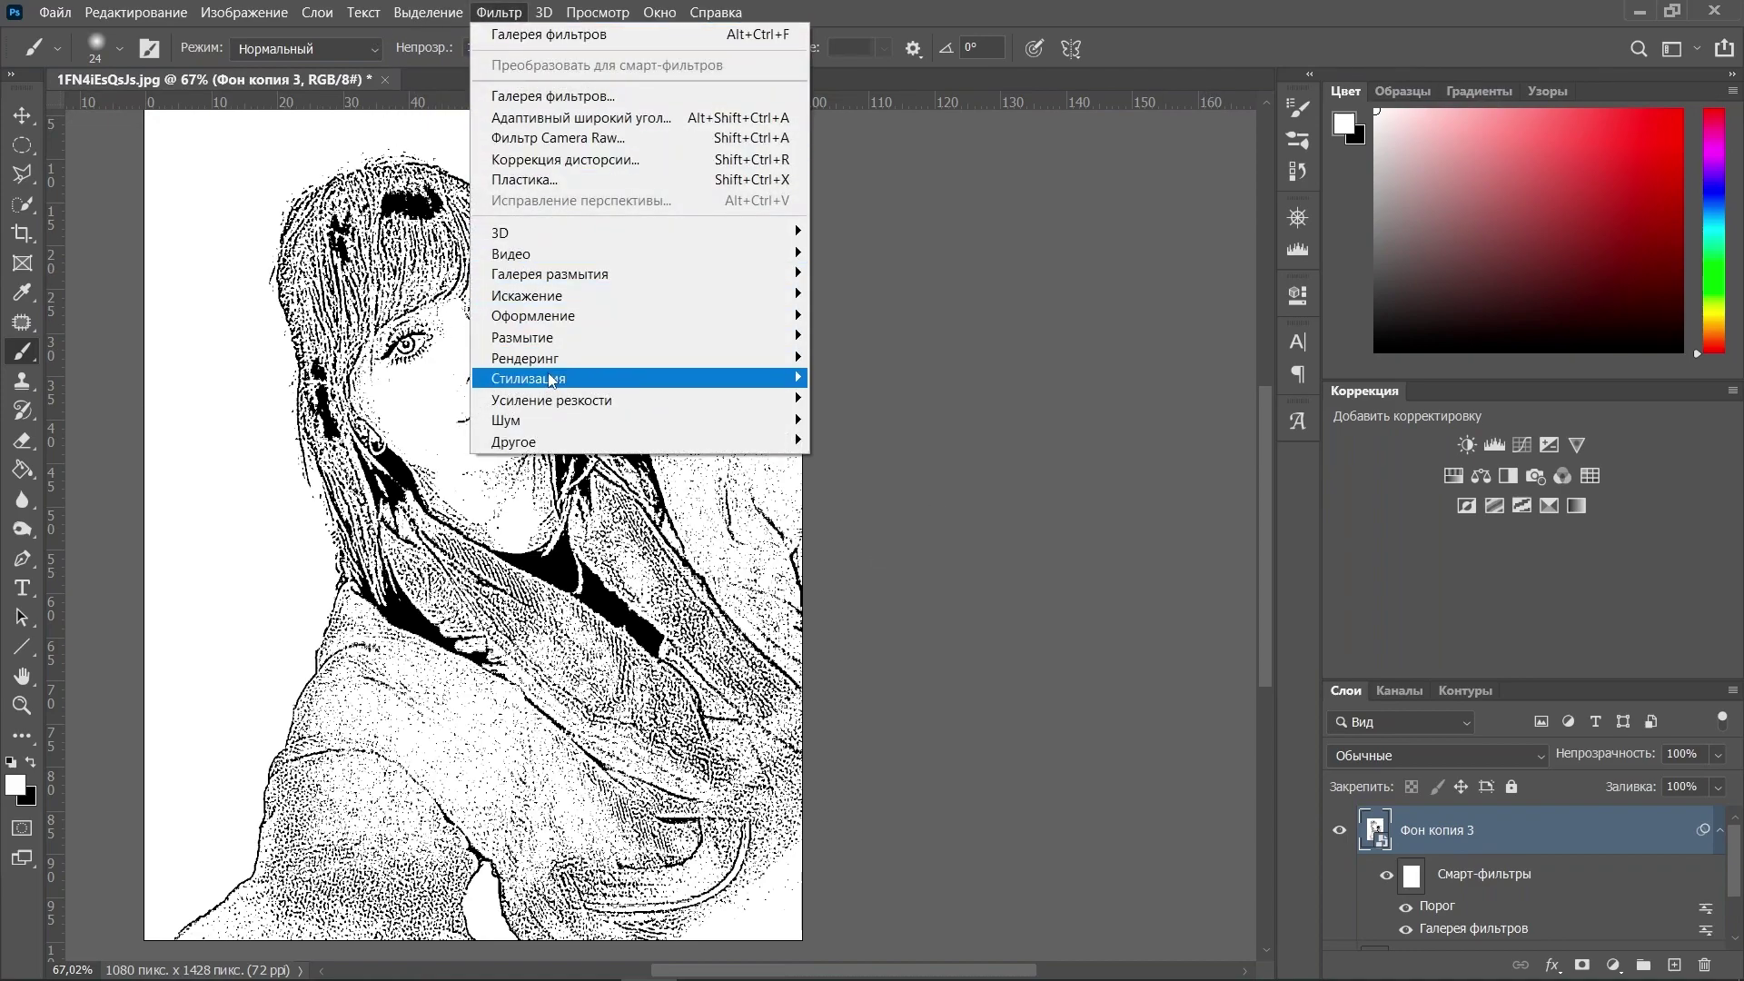
mouse_move(609, 383)
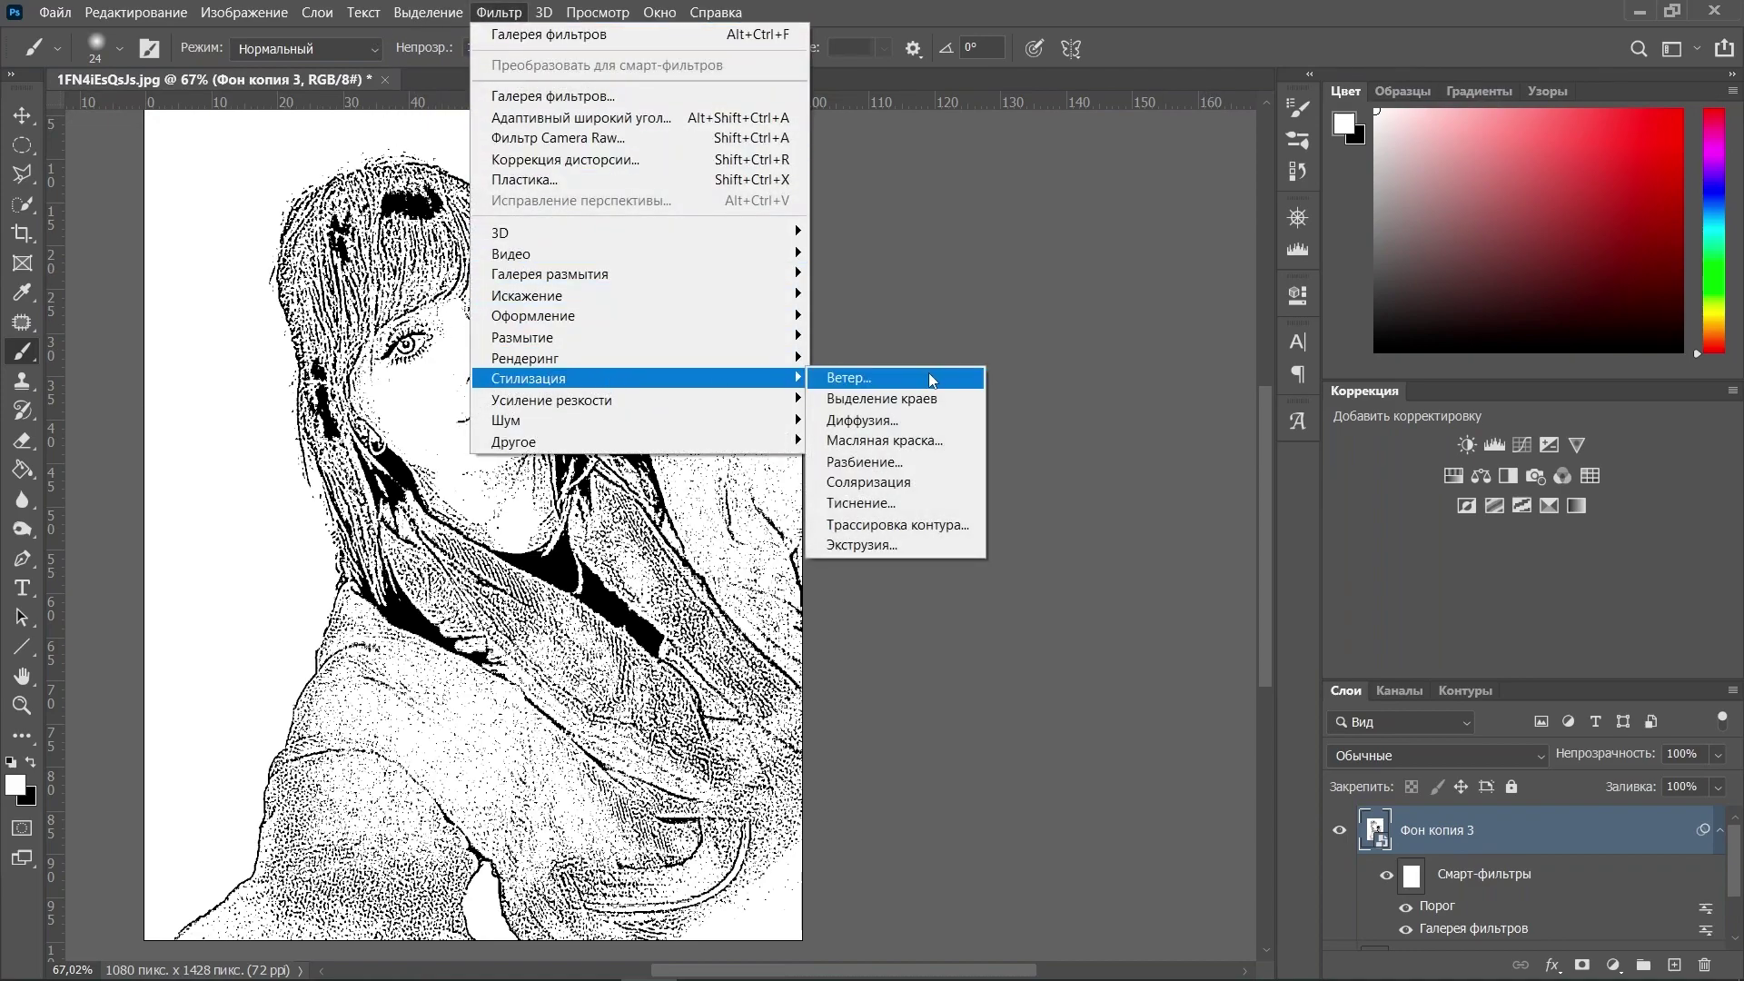
click(935, 439)
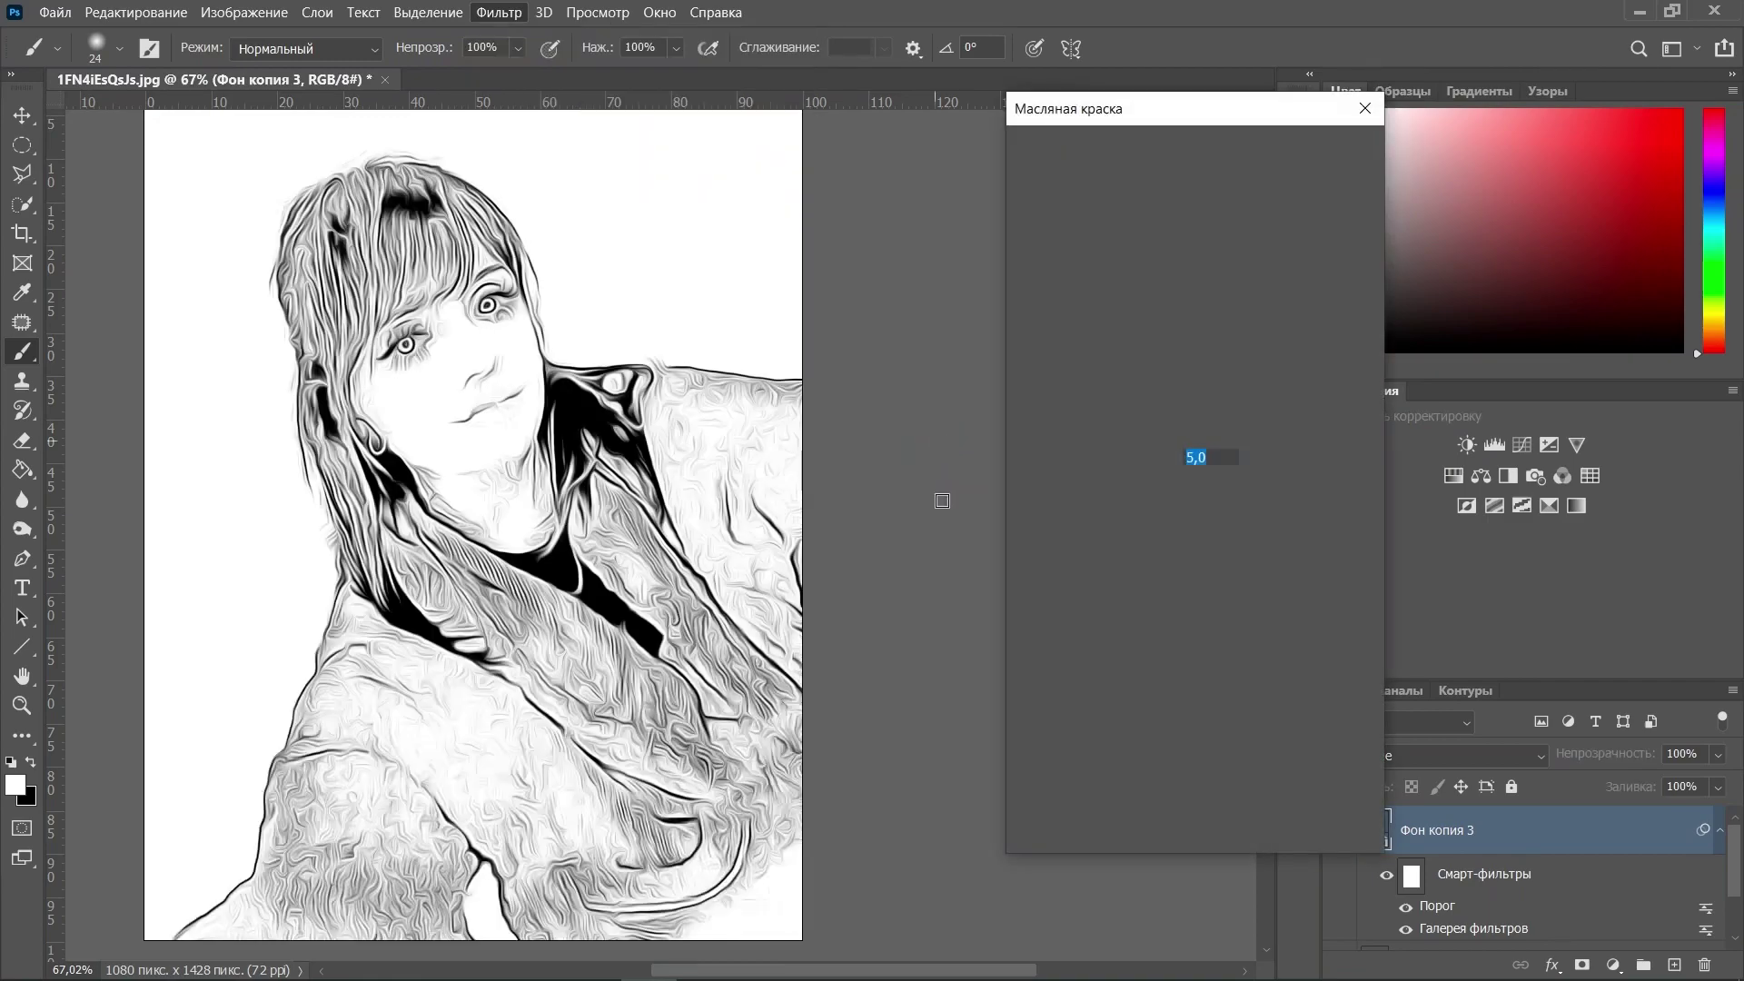
drag(1156, 186, 1102, 292)
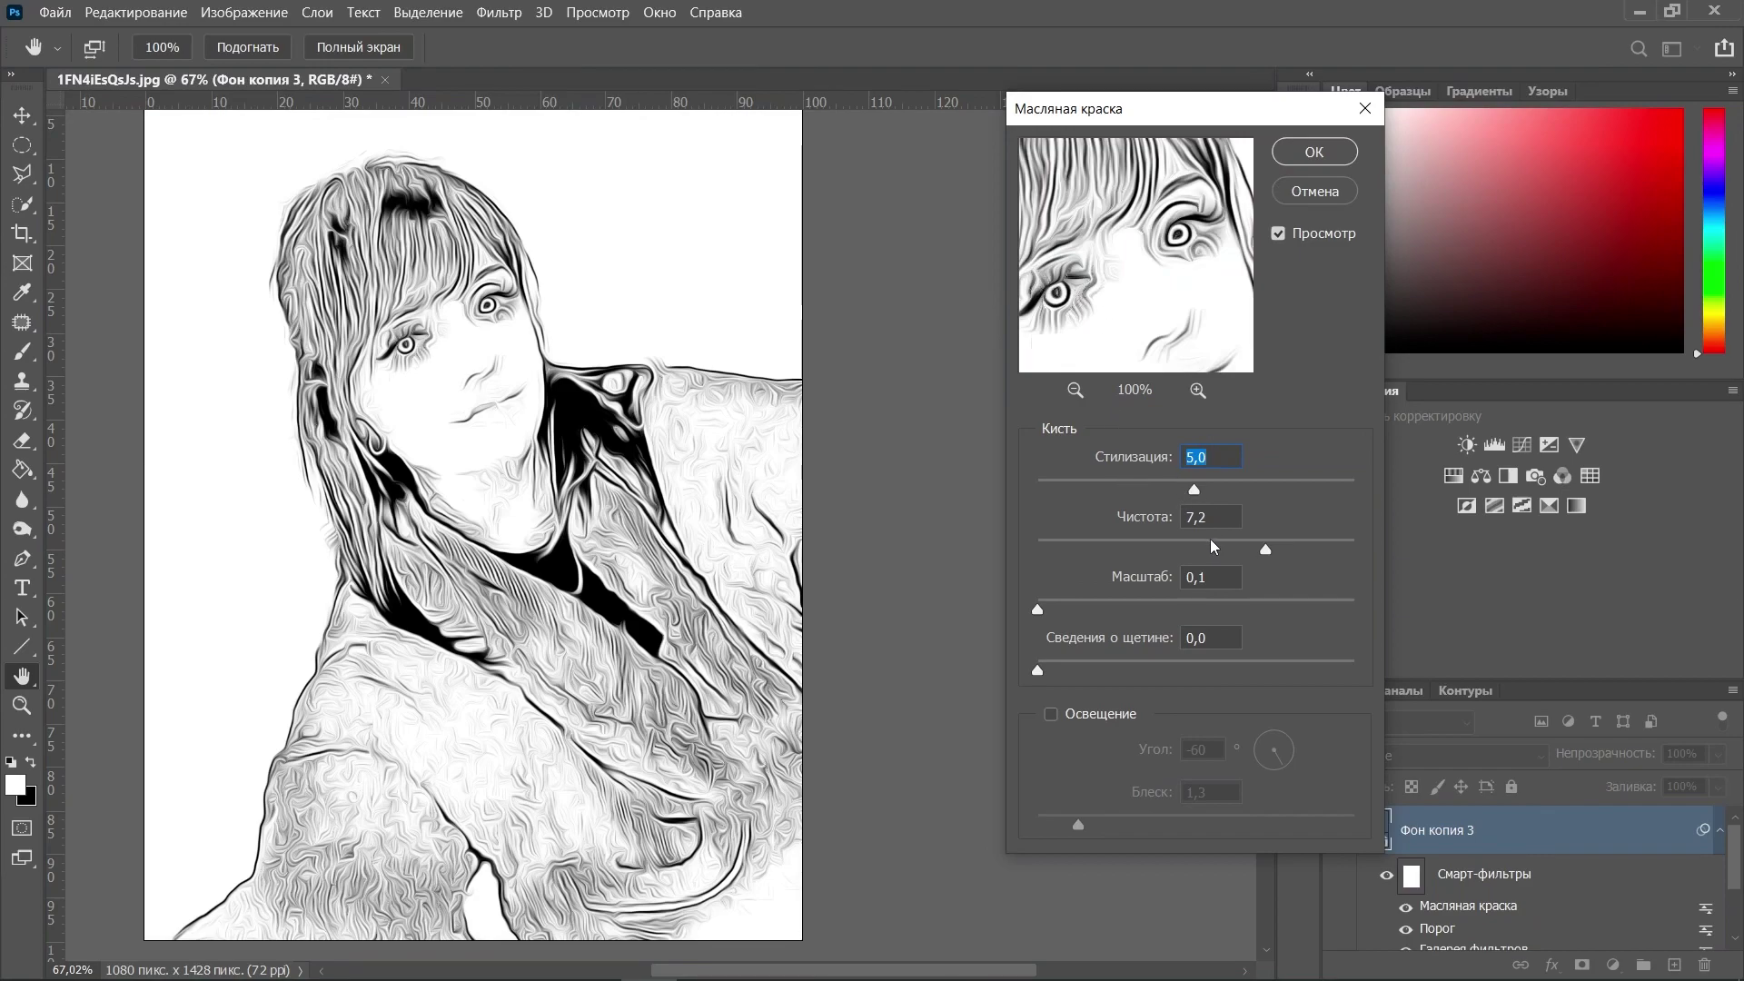
drag(1265, 552, 1136, 558)
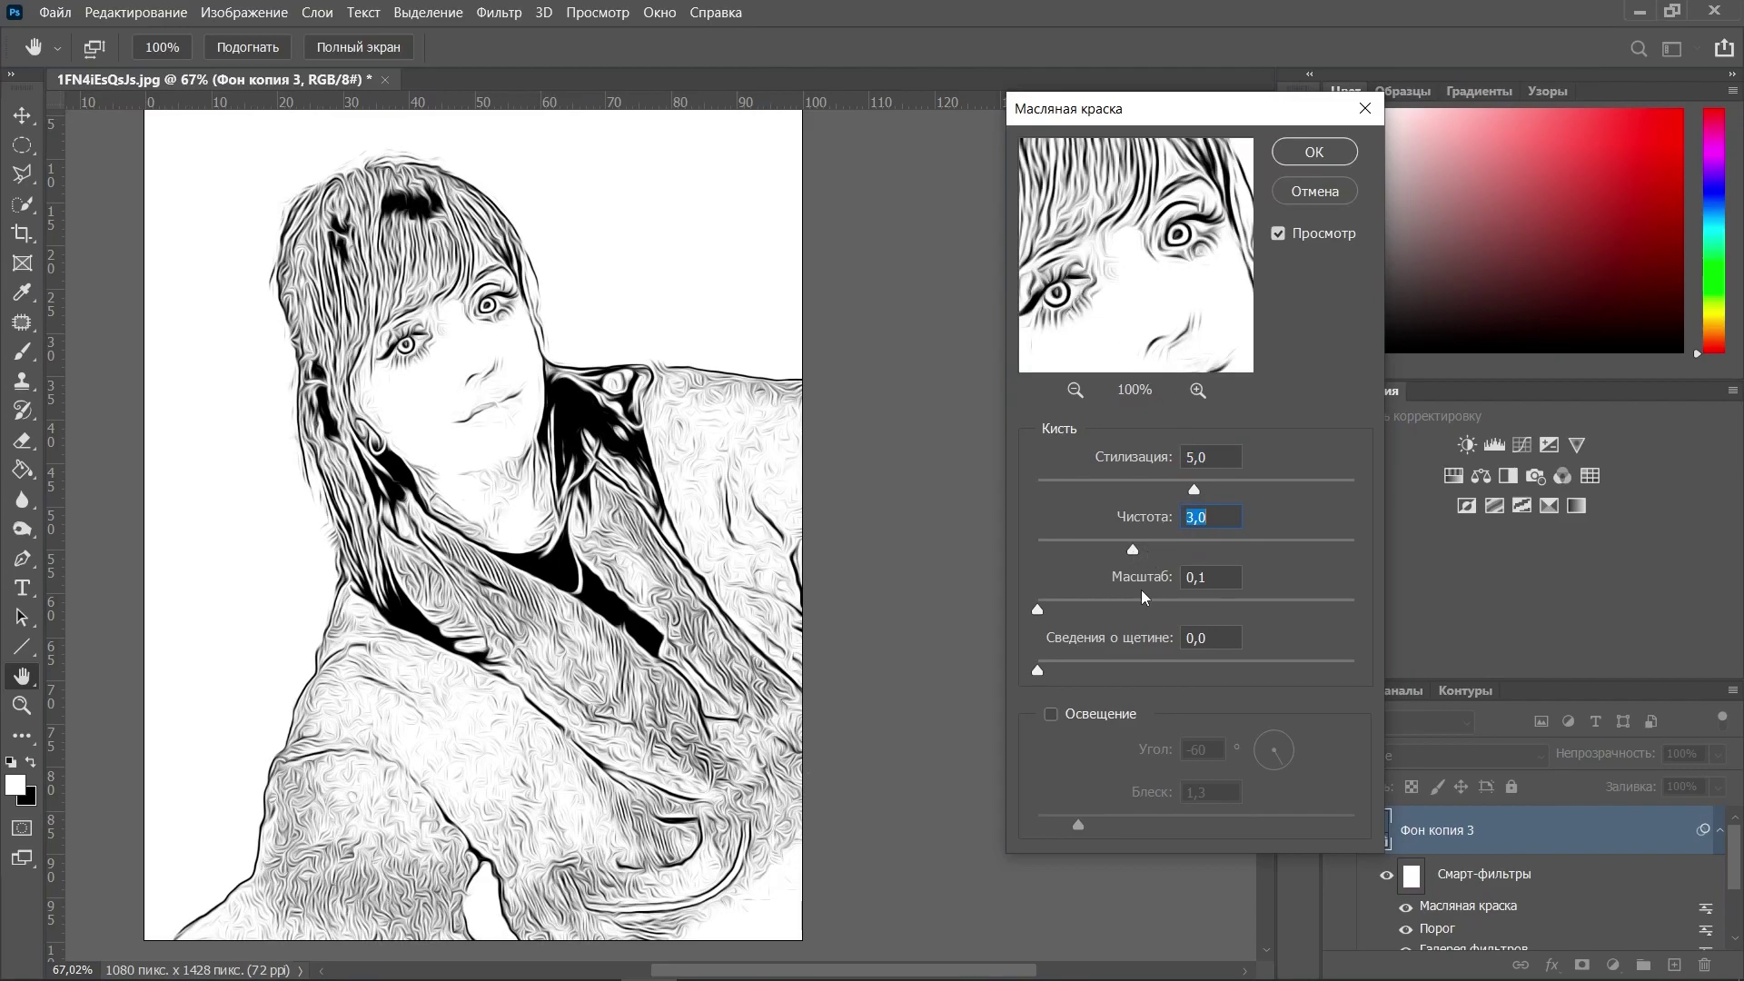
click(1299, 160)
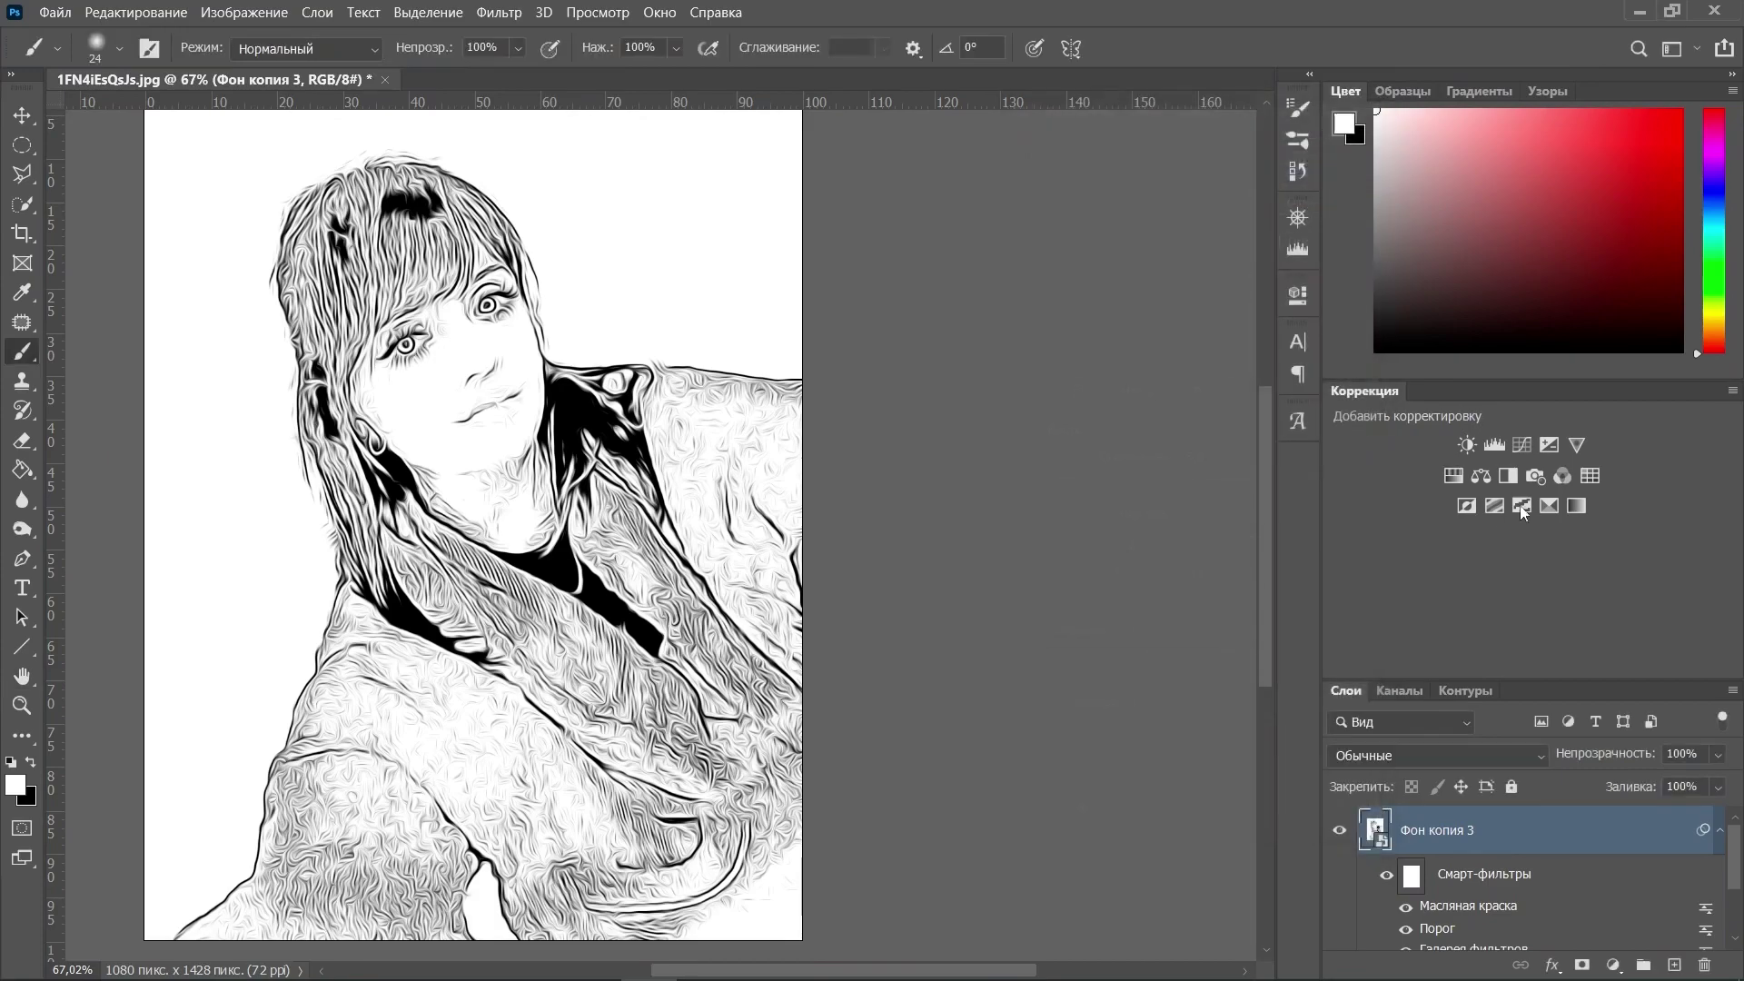
Add a Levels adjustment layer with black input 100 and white input 160, clipped to Фон копия 3
click(1614, 966)
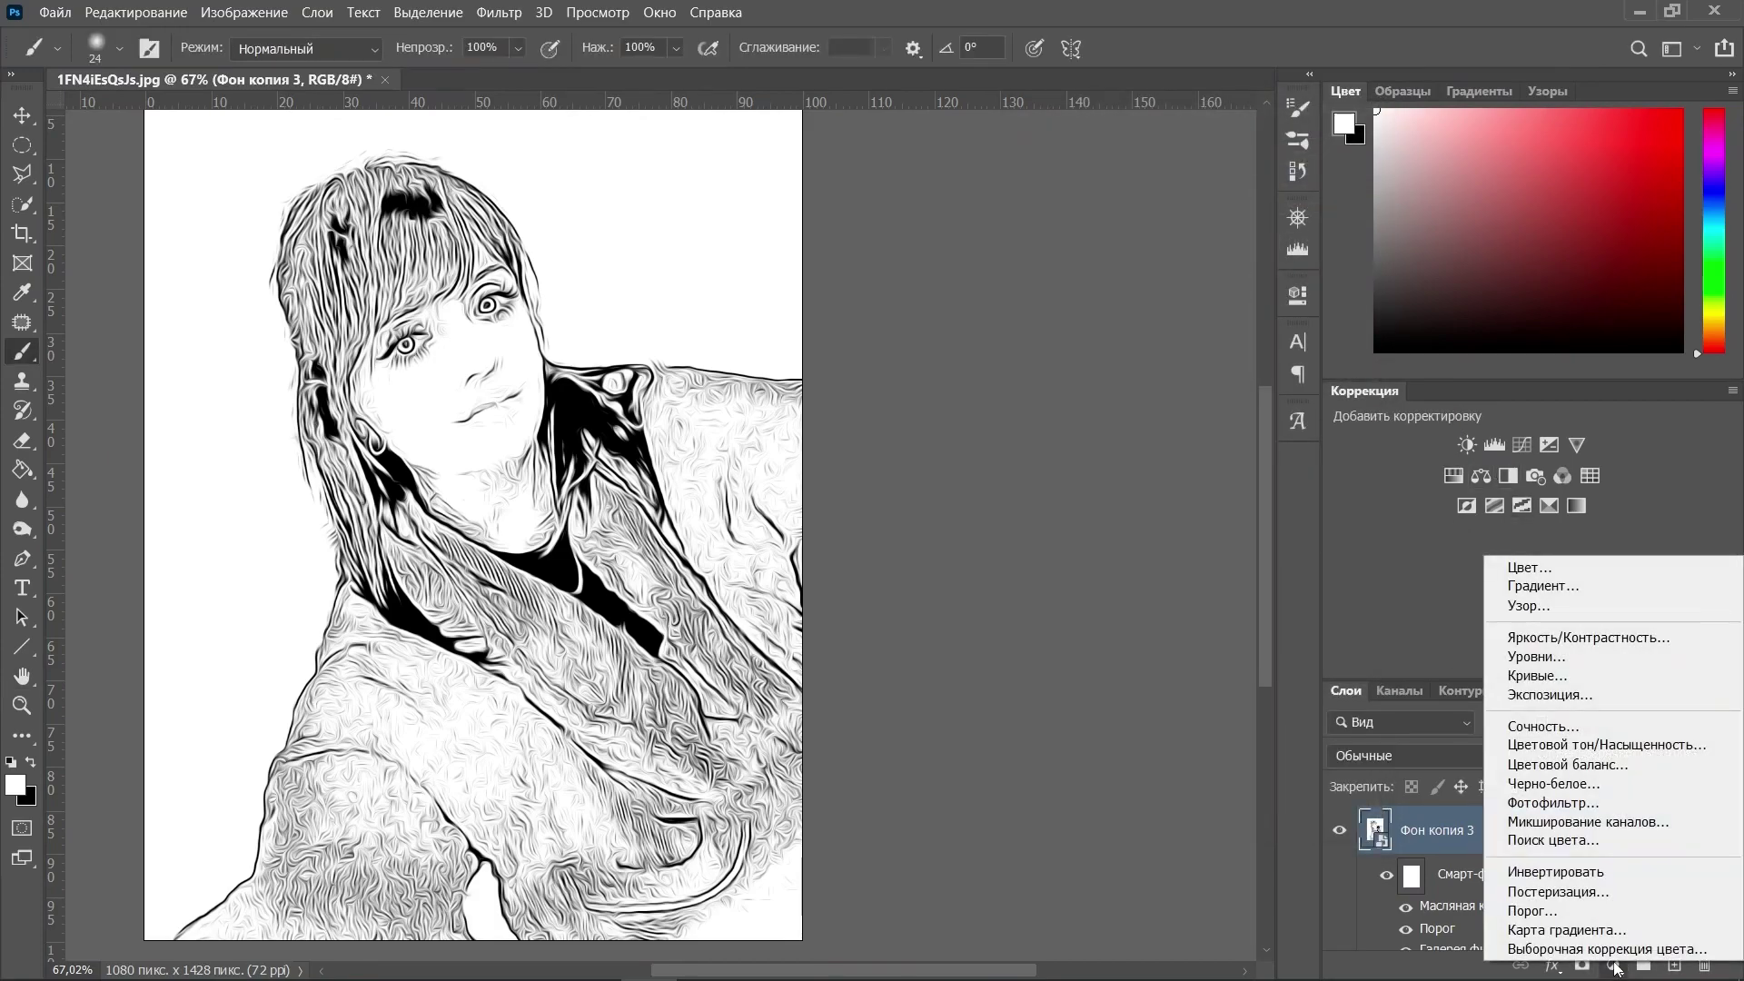
click(1589, 657)
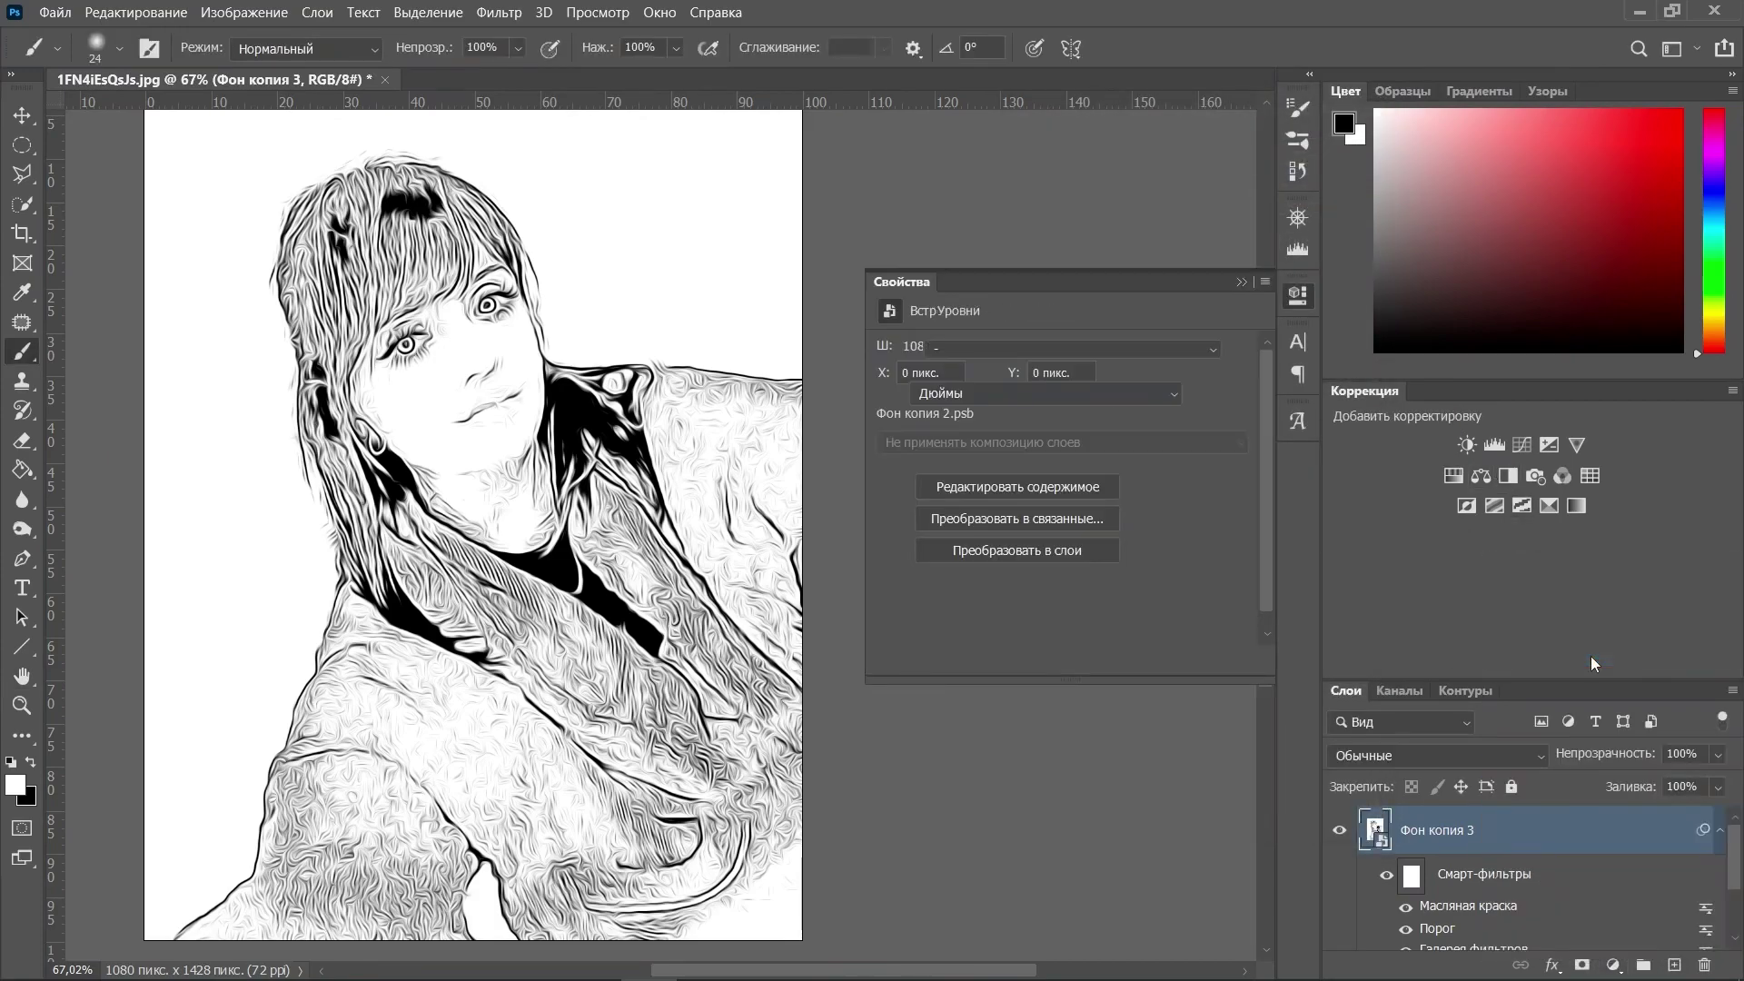
text(160)
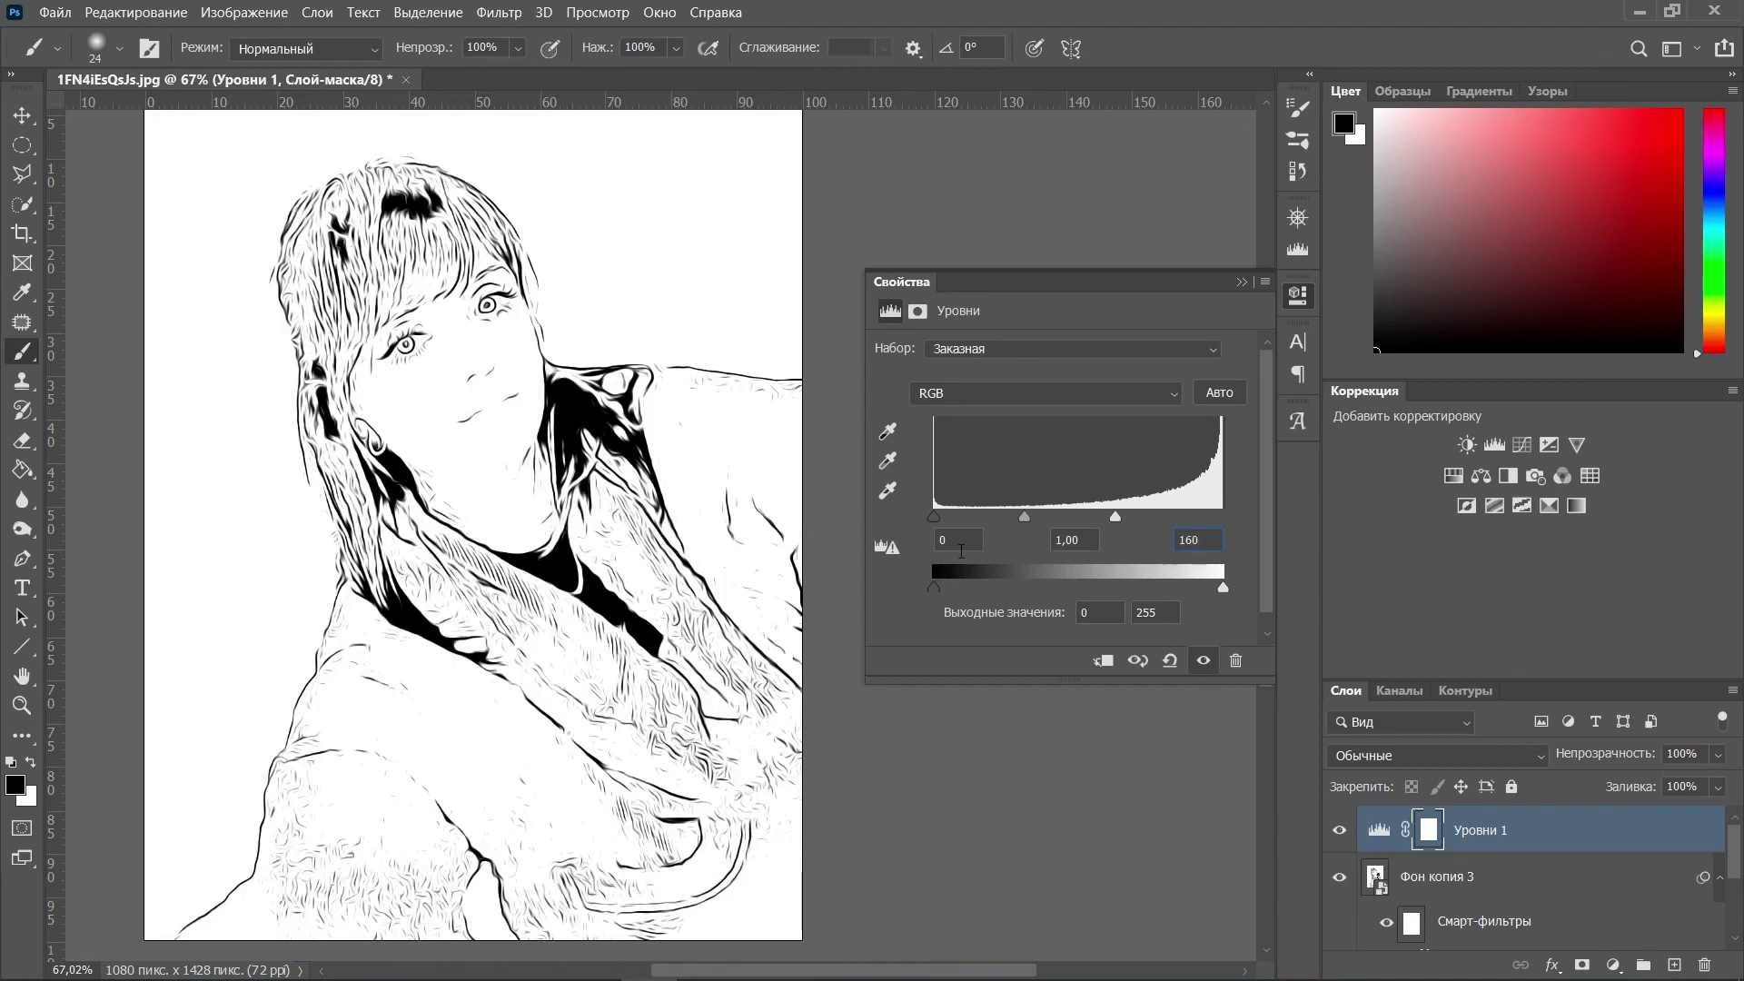
text(100)
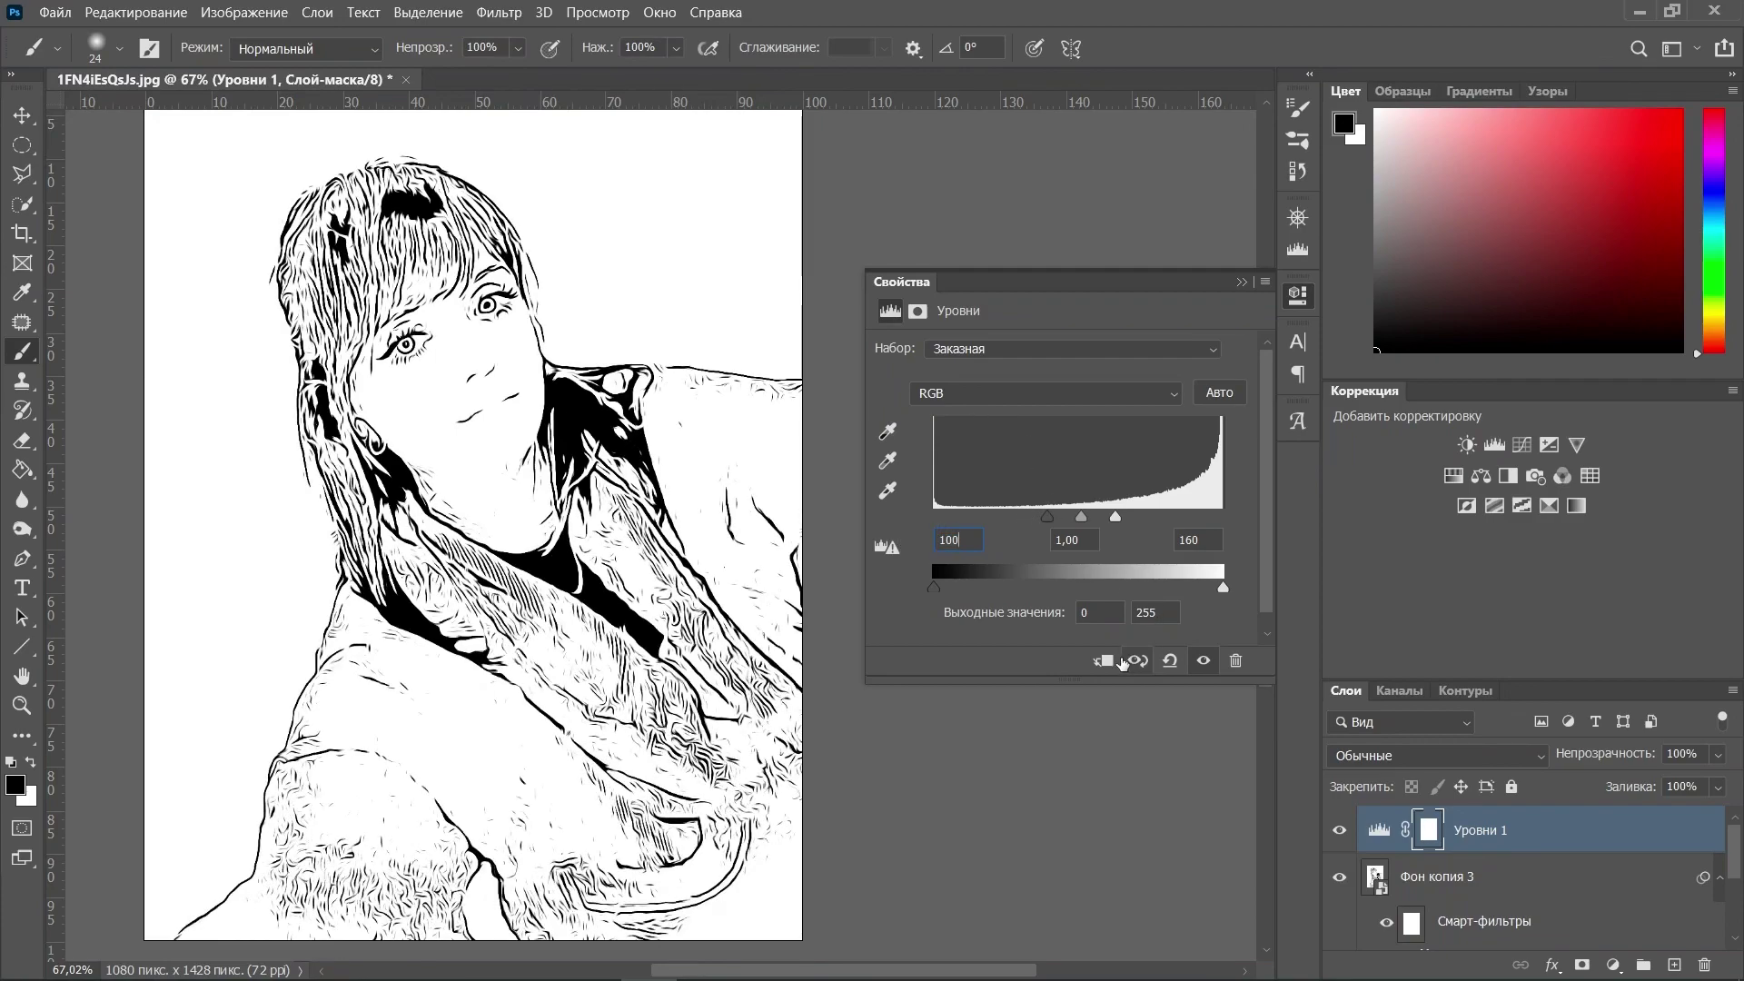
click(1105, 662)
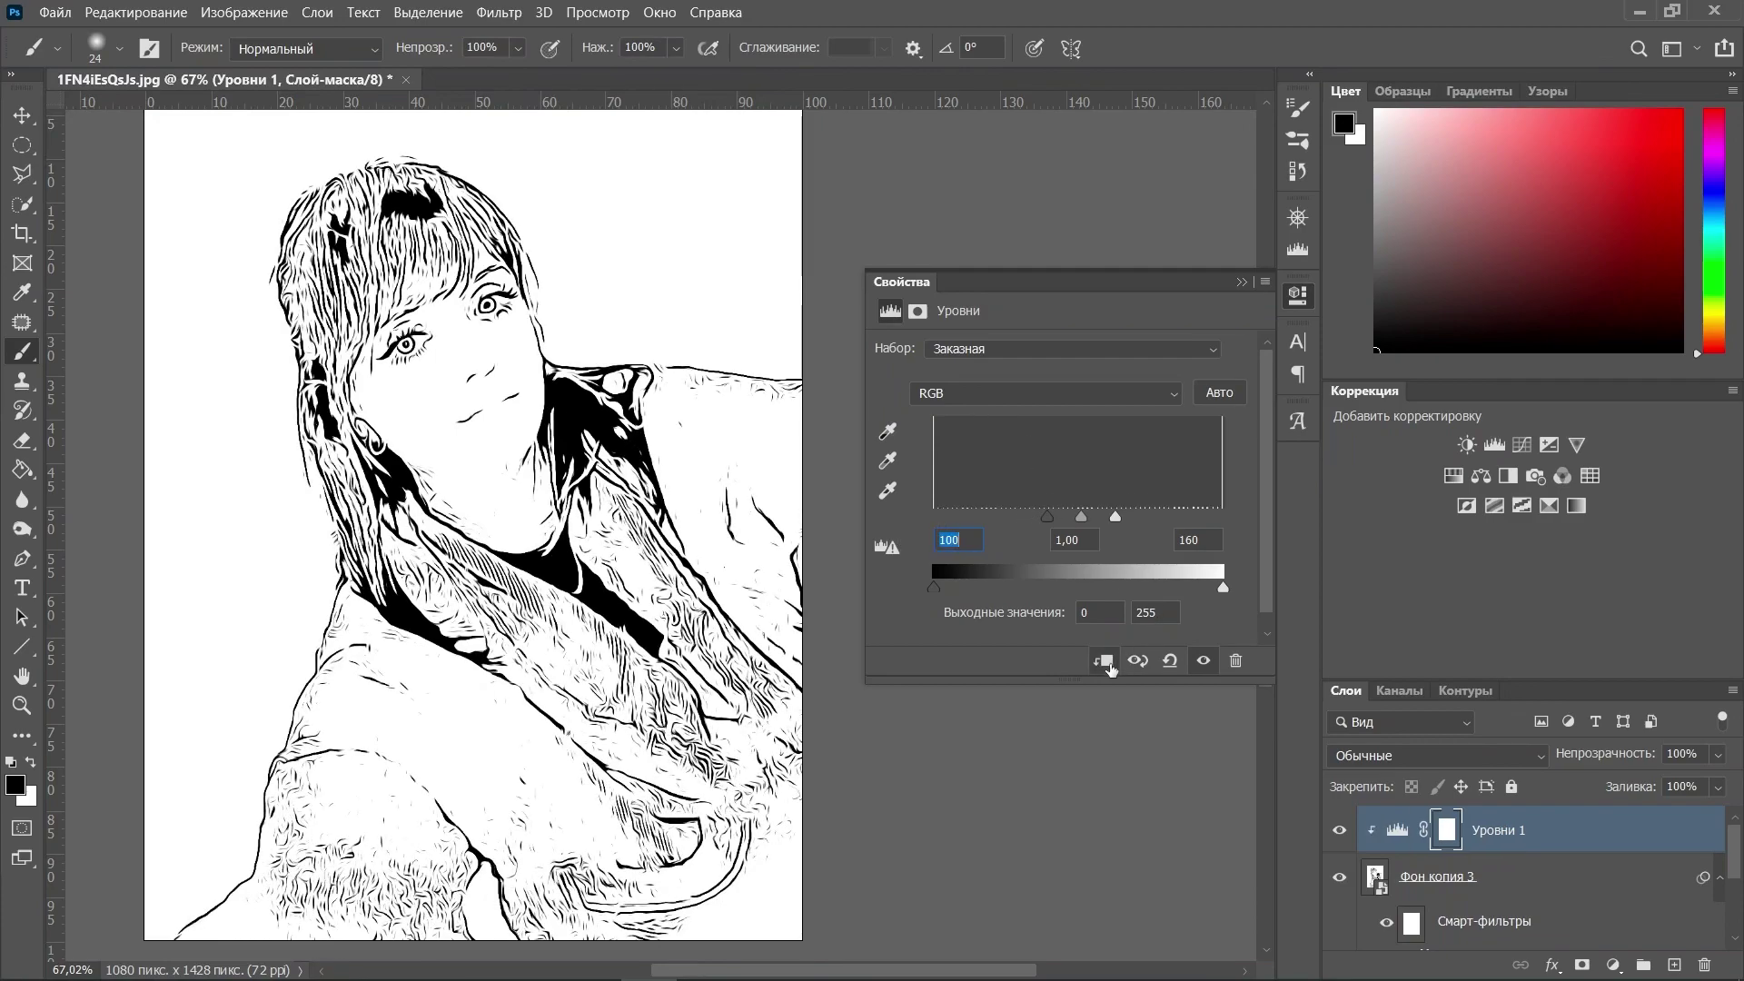
click(1244, 284)
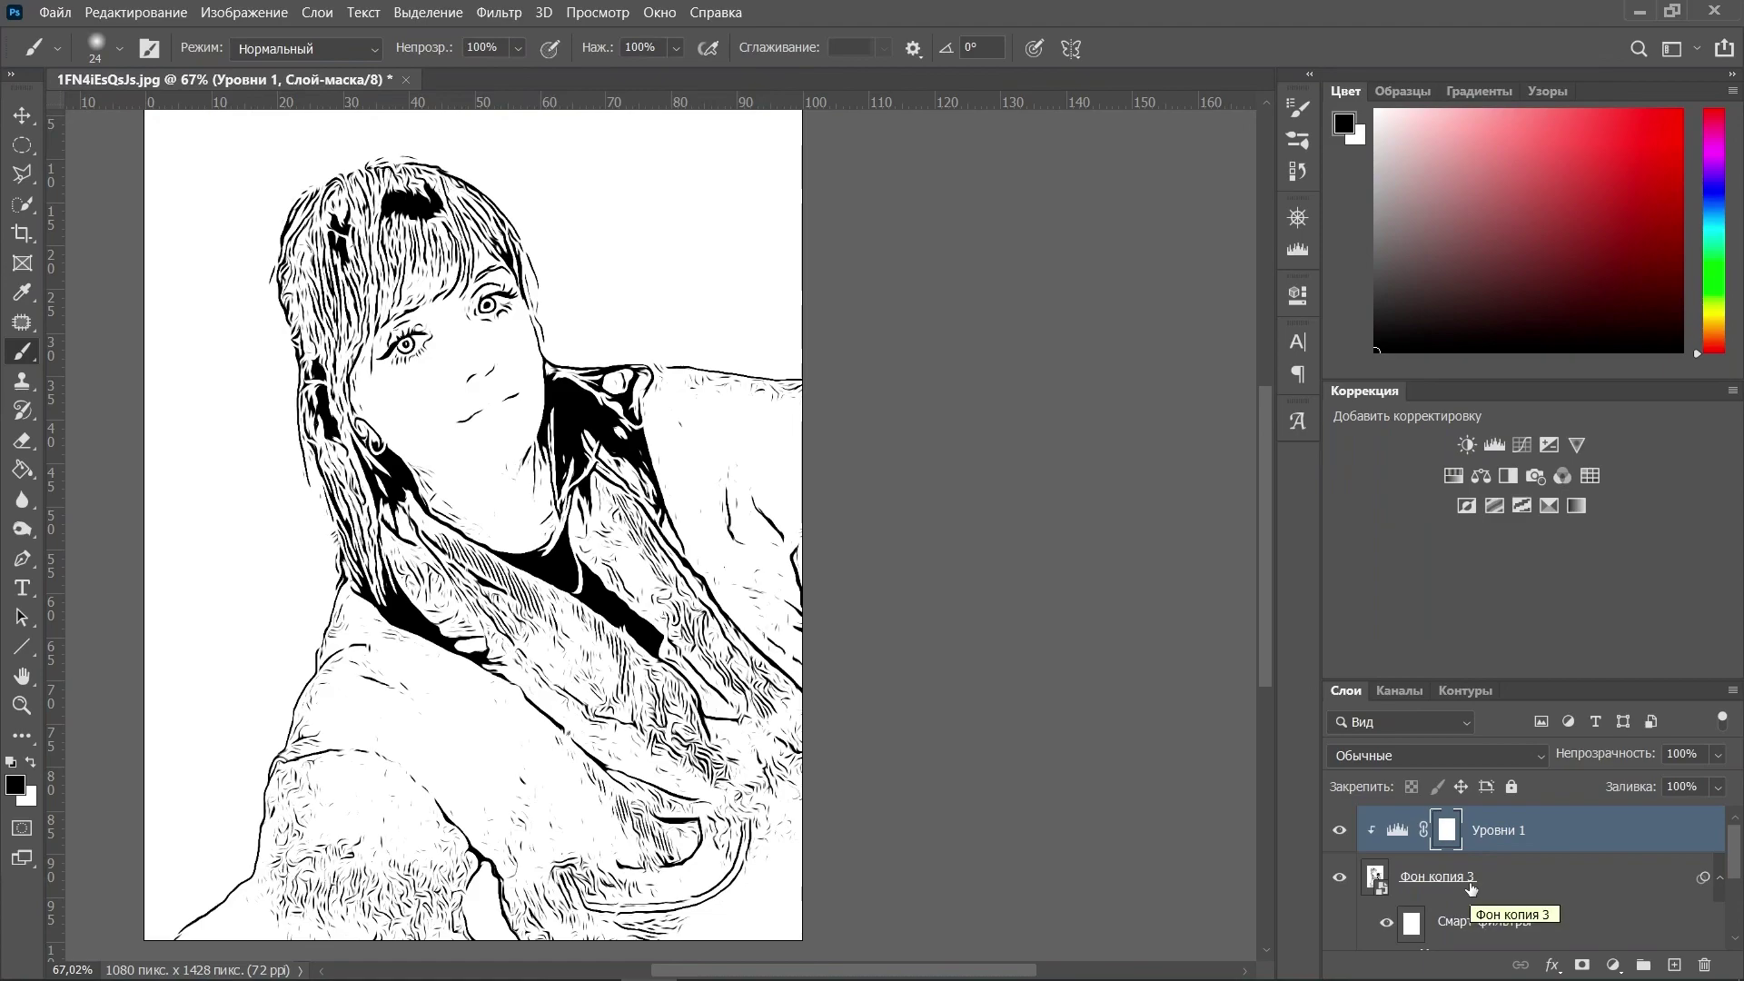
Enlarge the layer list area and set the blend mode of Фон копия 3 to Multiply (Умножение)
scroll(1472, 888, down, 4)
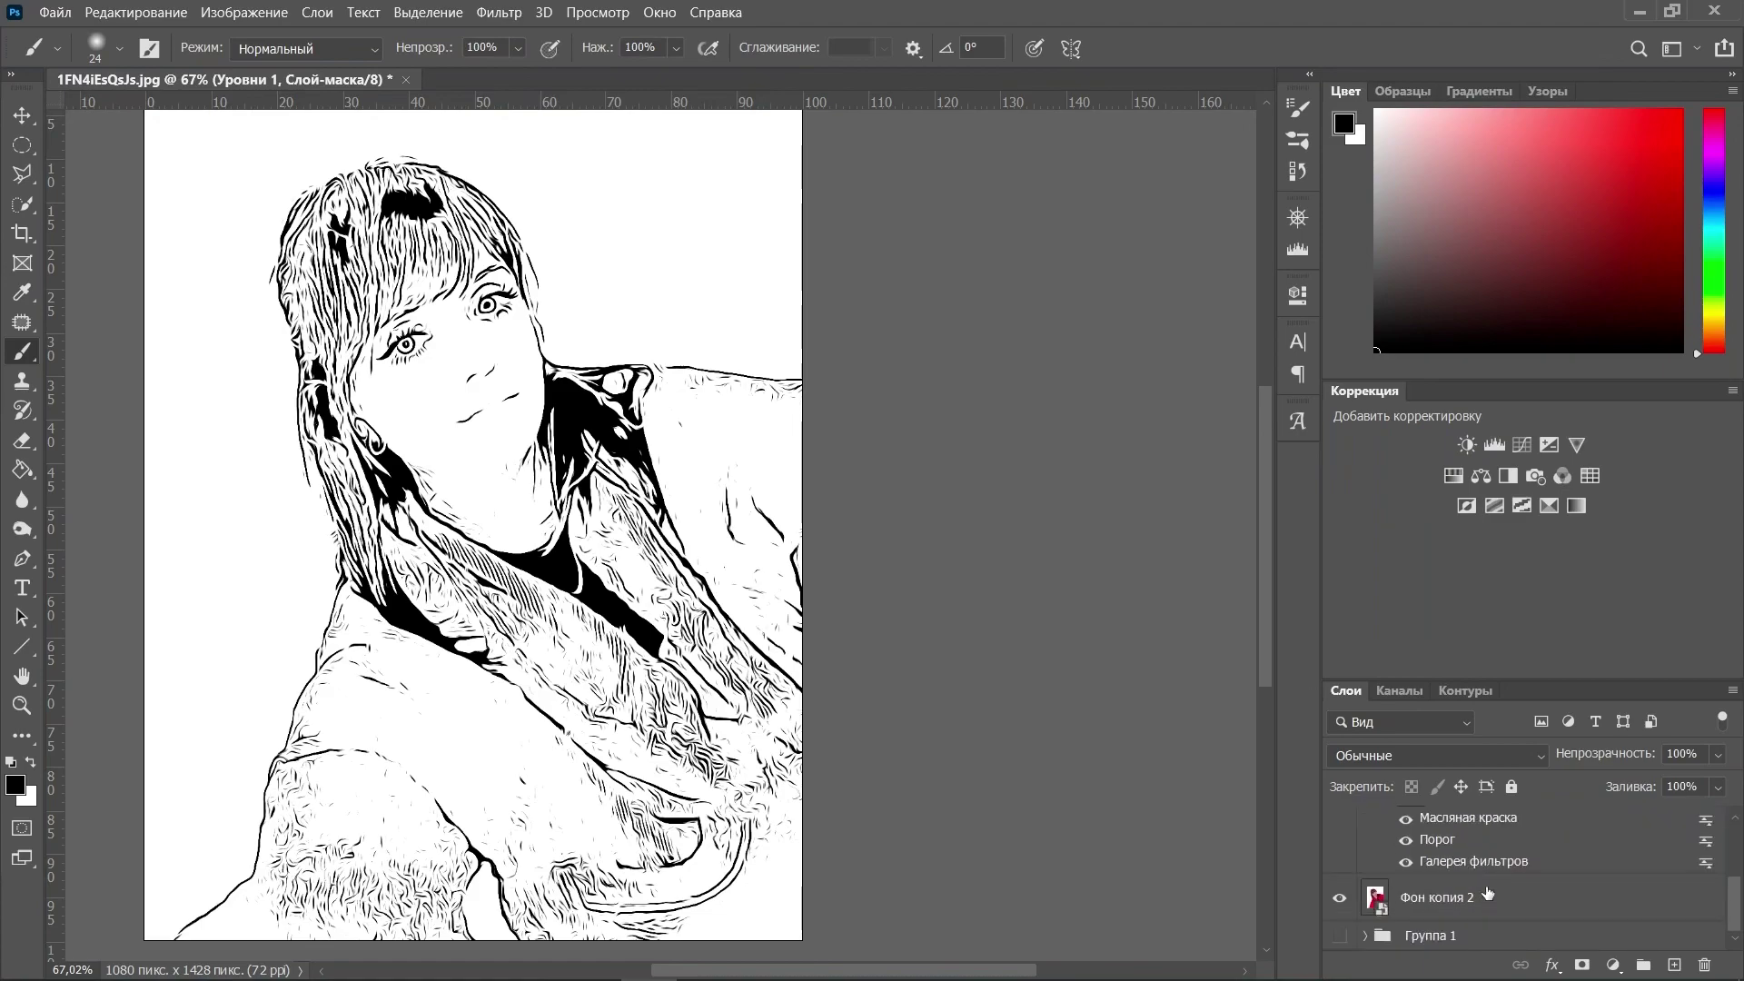
drag(1517, 678, 1517, 527)
click(1462, 900)
click(1505, 729)
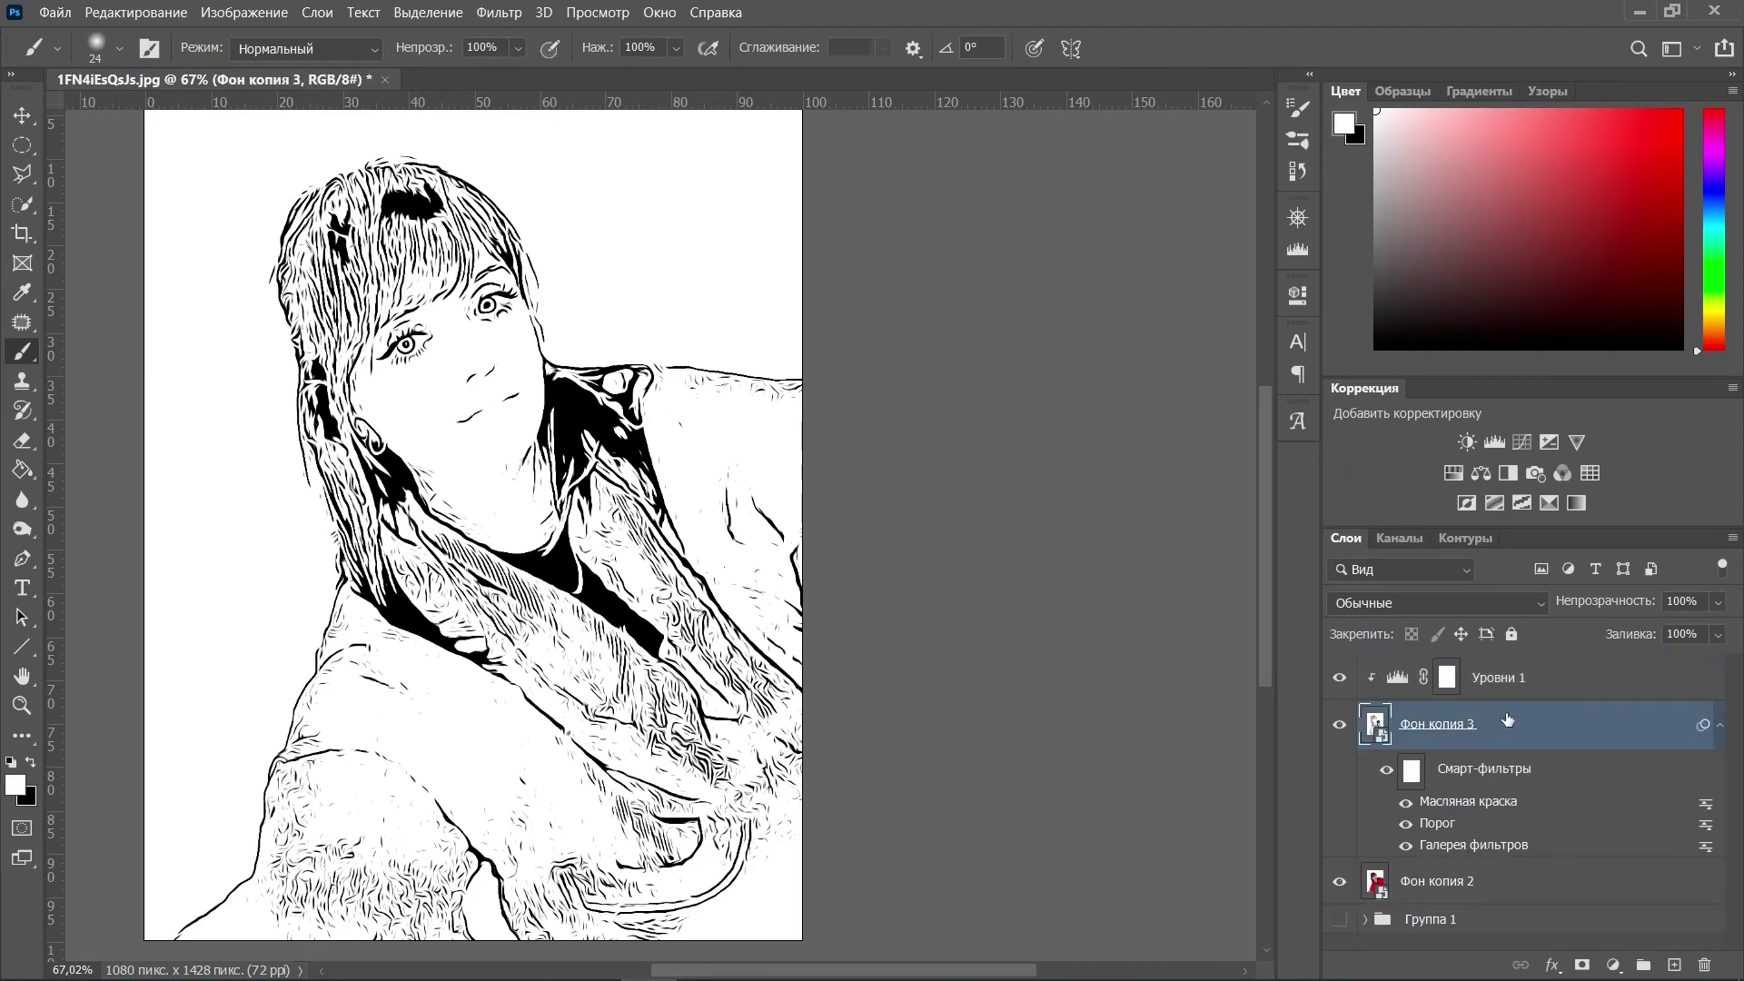
click(1471, 604)
click(1417, 436)
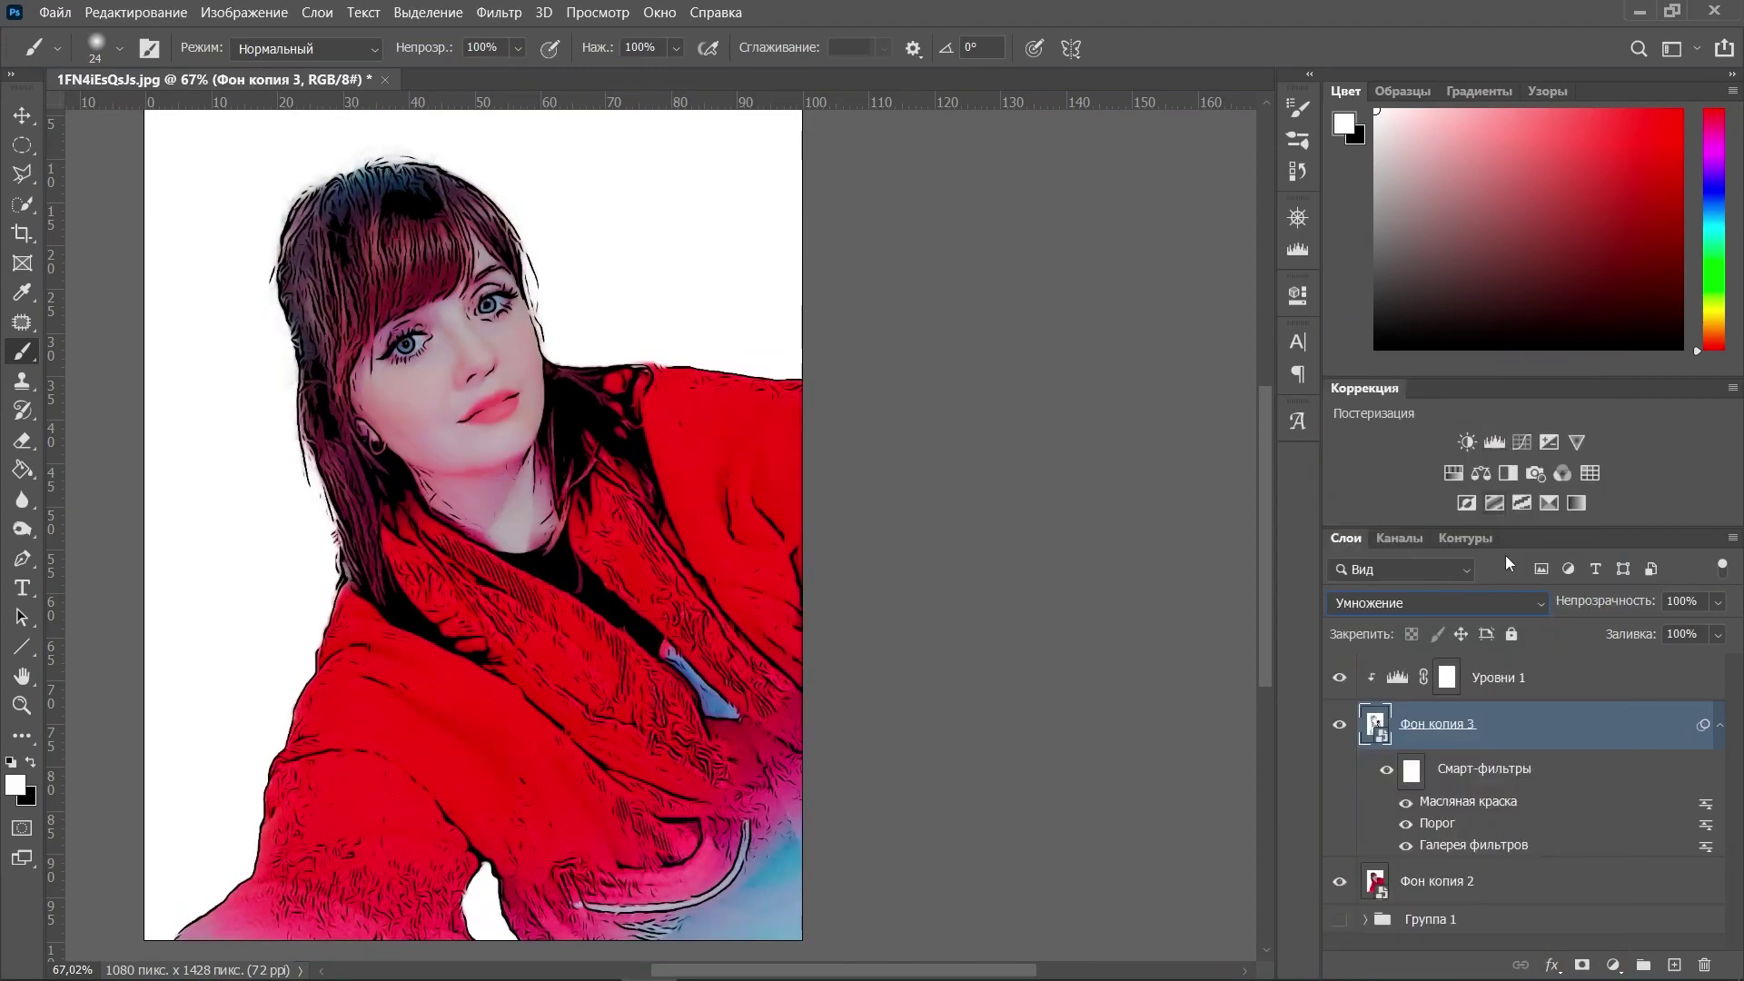
Apply a Surface Blur to Фон копия 2 with a radius of 20 pixels and a threshold of 10 levels
click(1457, 883)
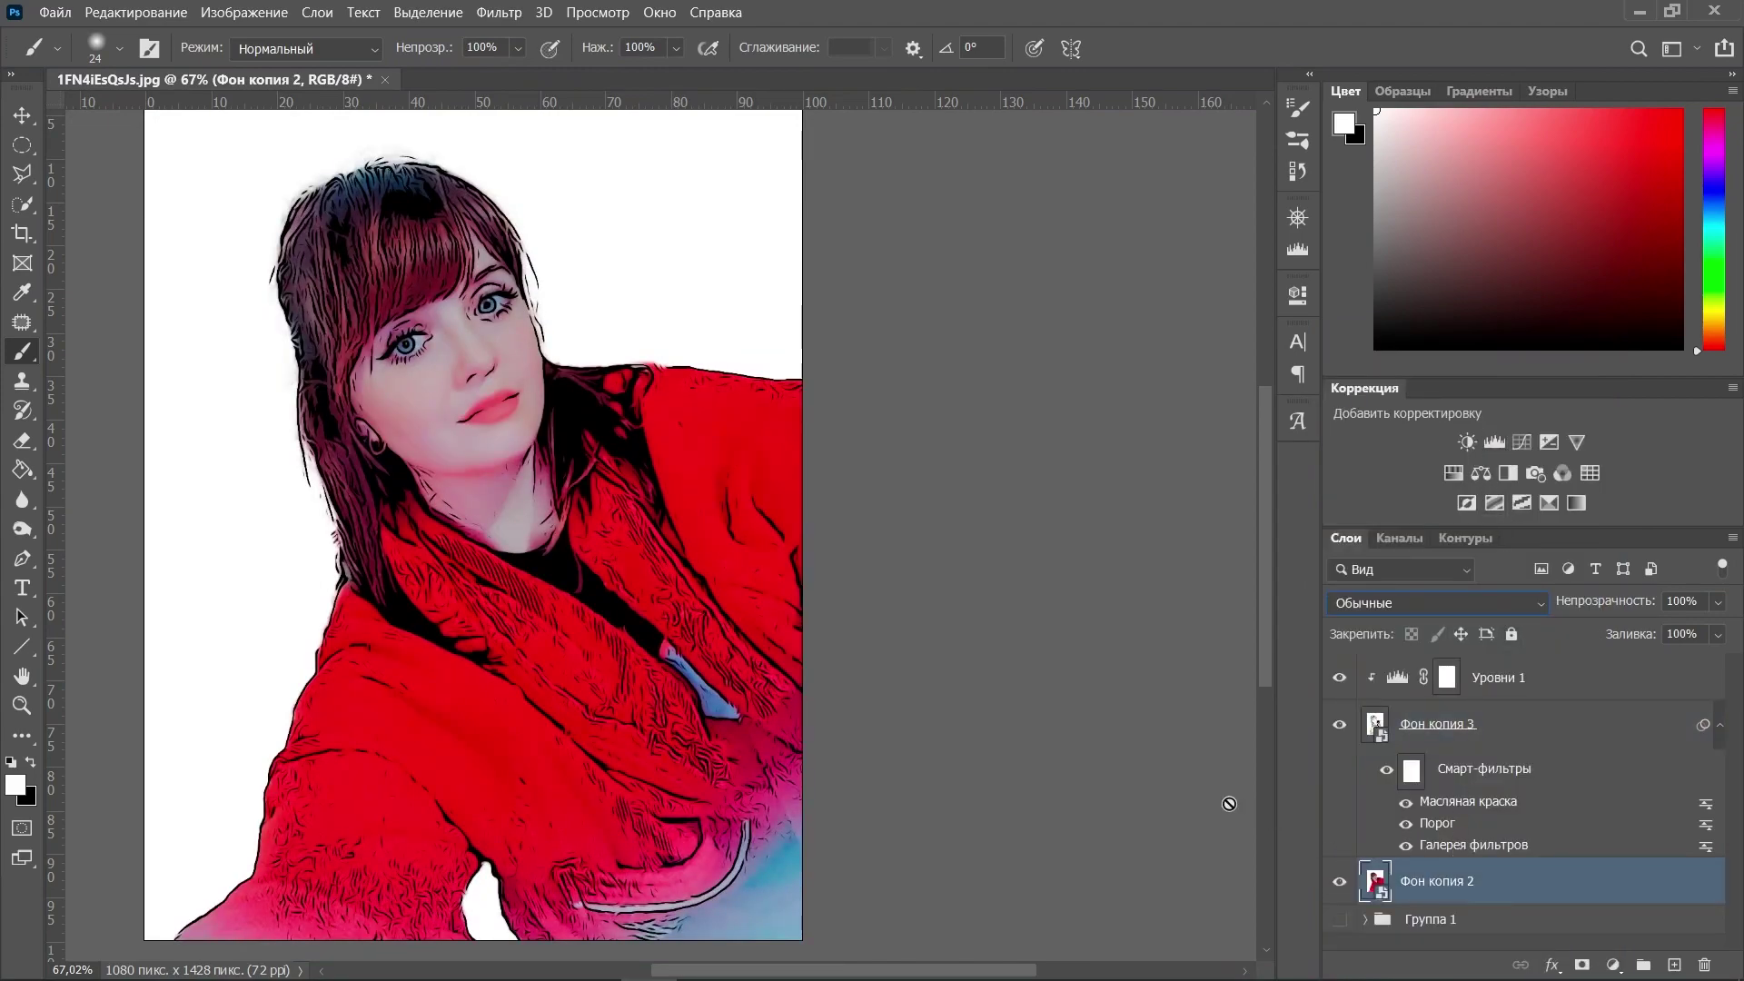
click(499, 12)
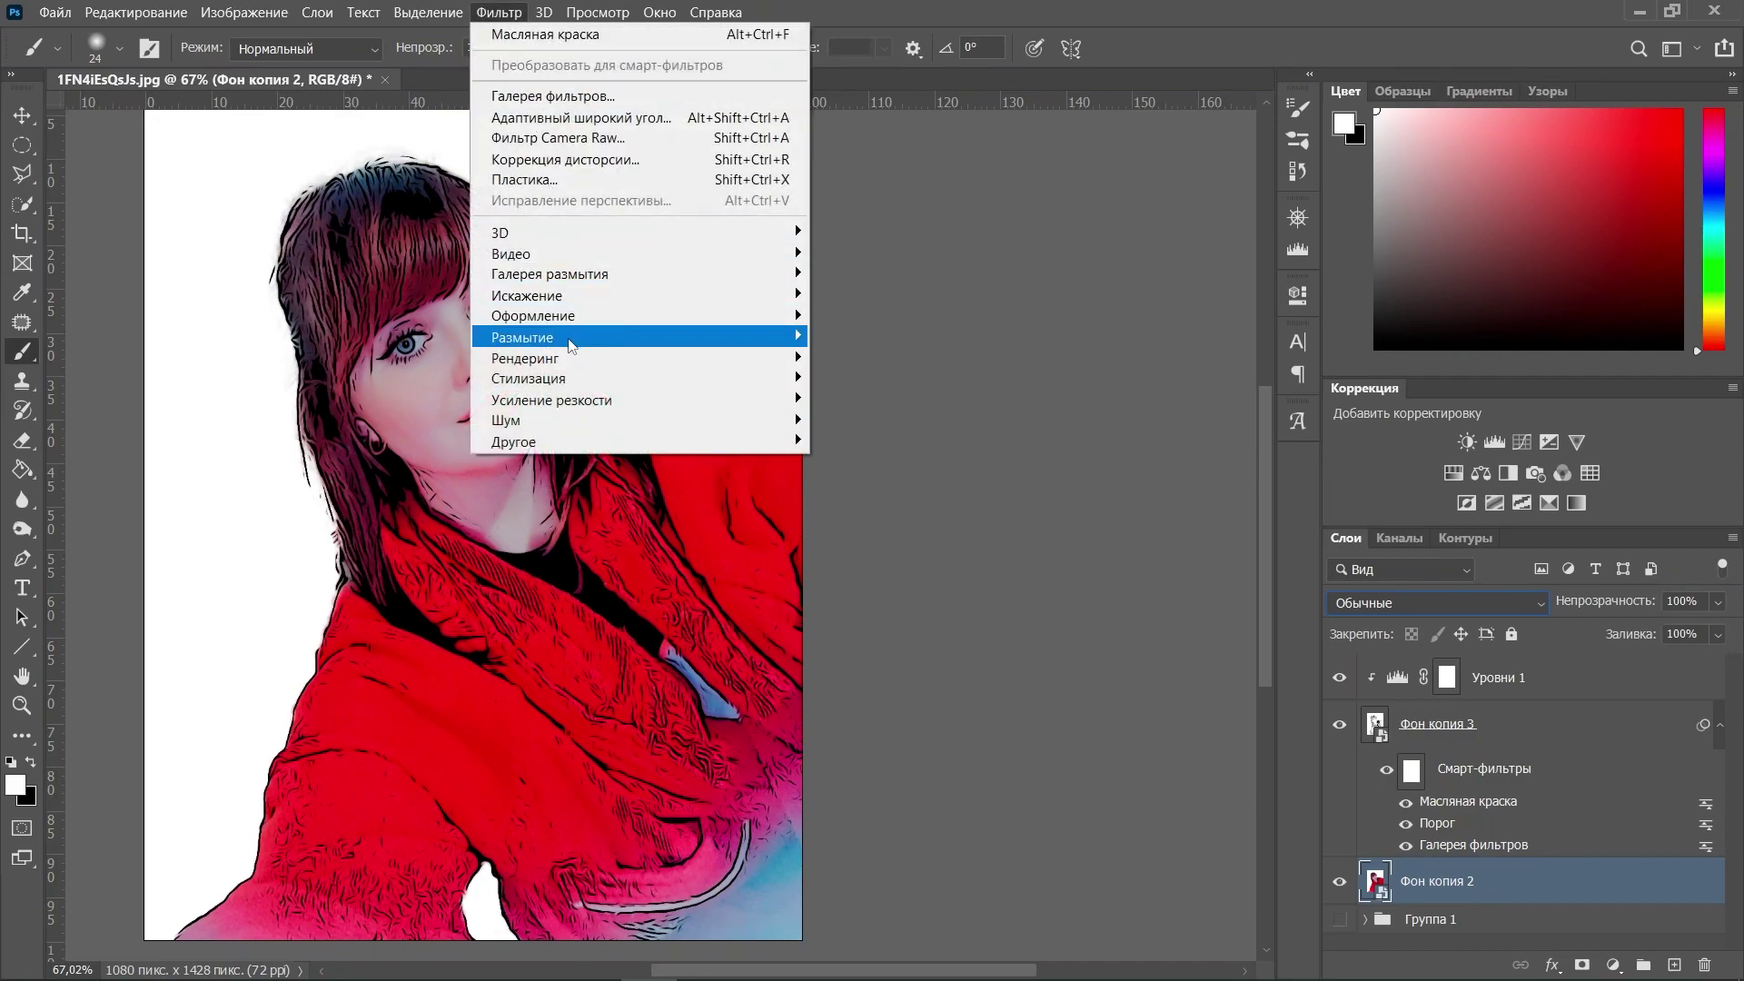
mouse_move(571, 343)
click(954, 480)
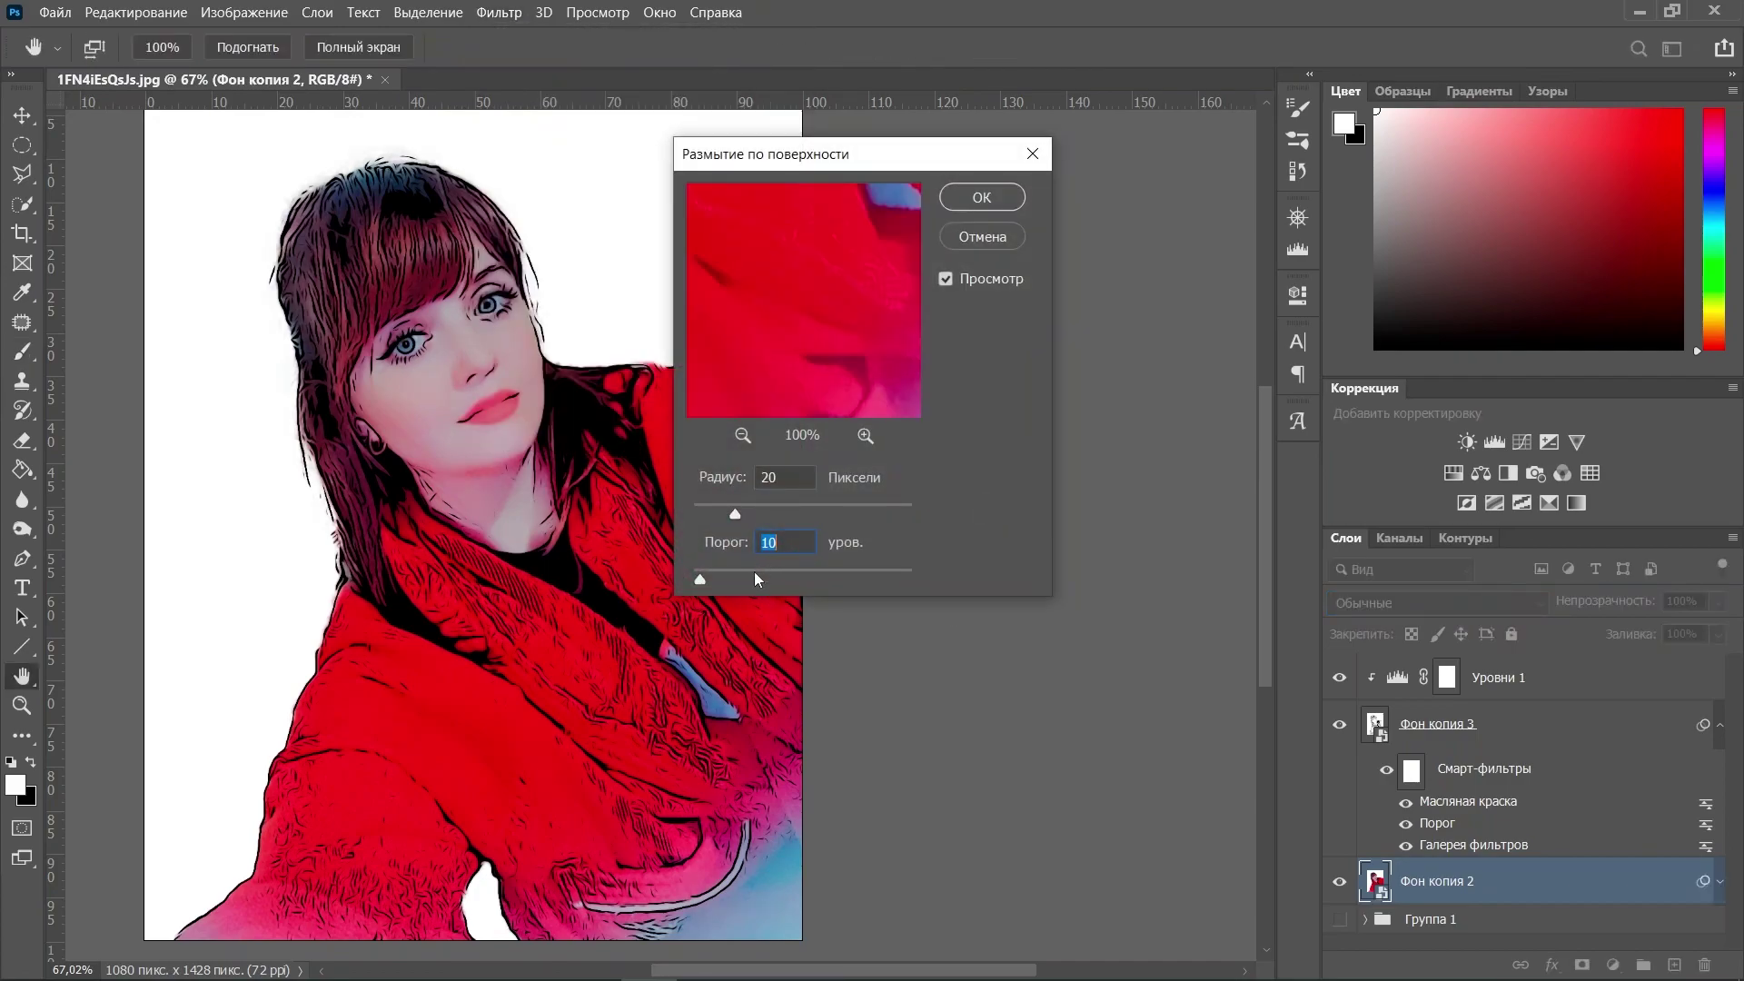
click(982, 197)
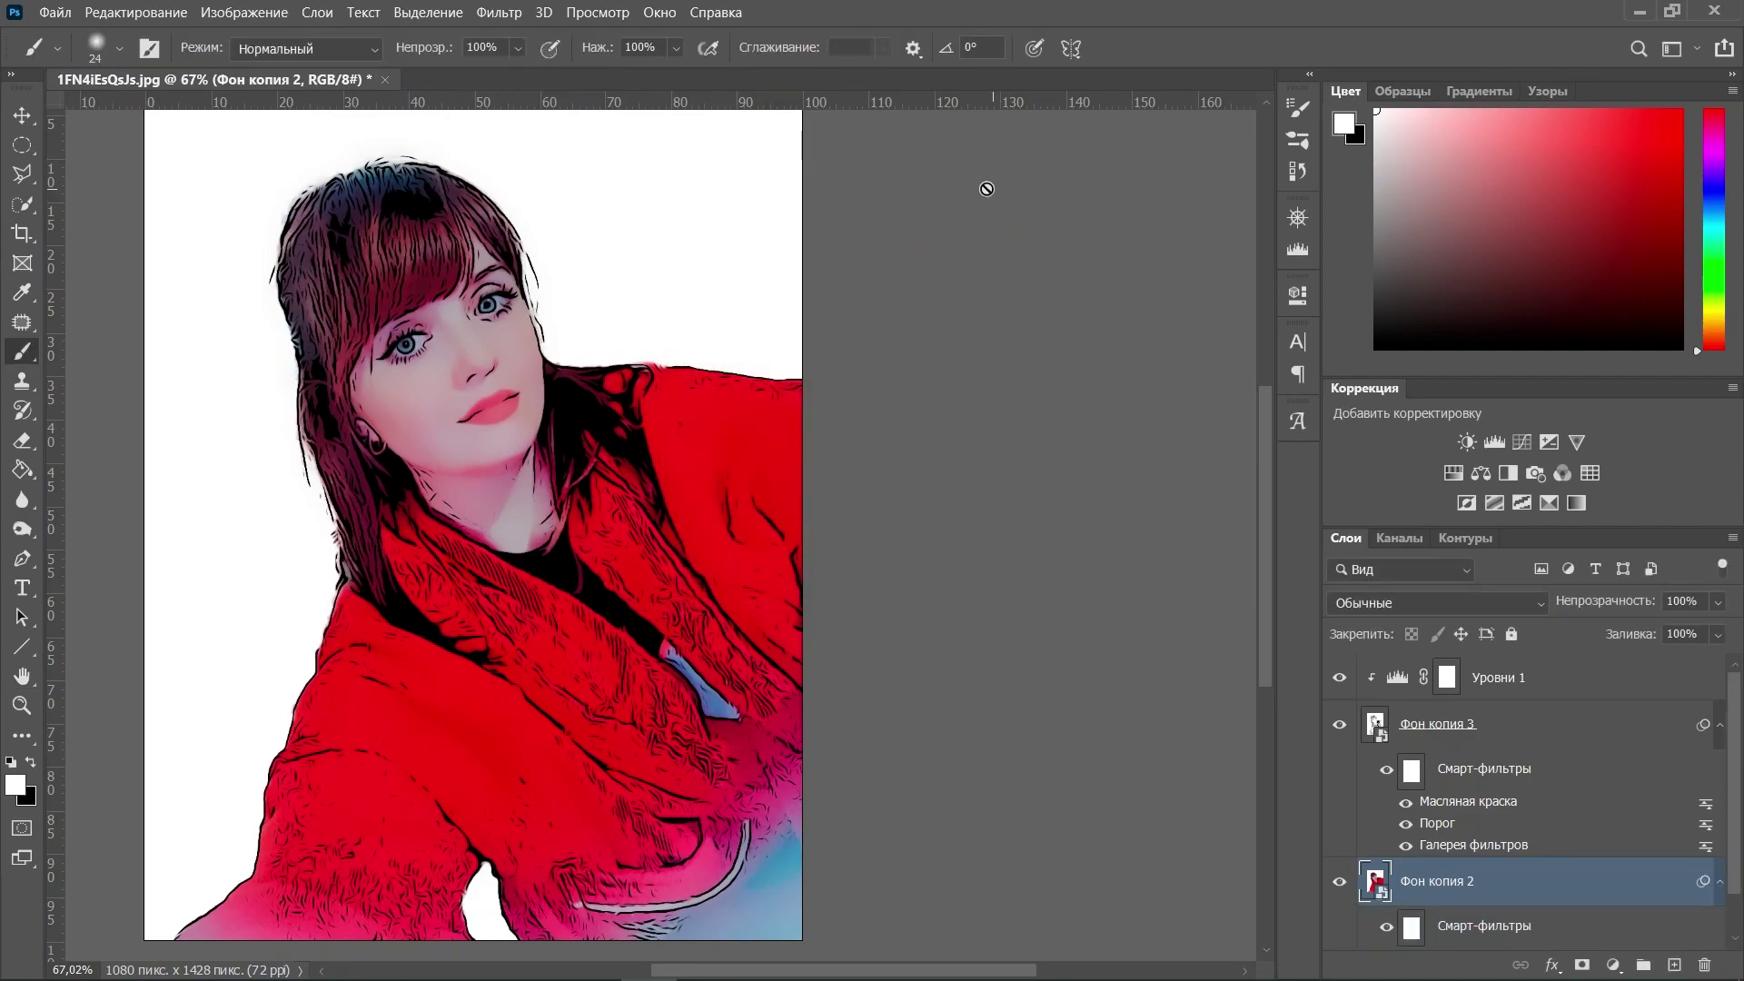
Apply the Oil Paint filter to Фон копия 2 with stylization 5.0, cleanliness 3.0, scale 0.1 and bristle detail 0.0
click(499, 13)
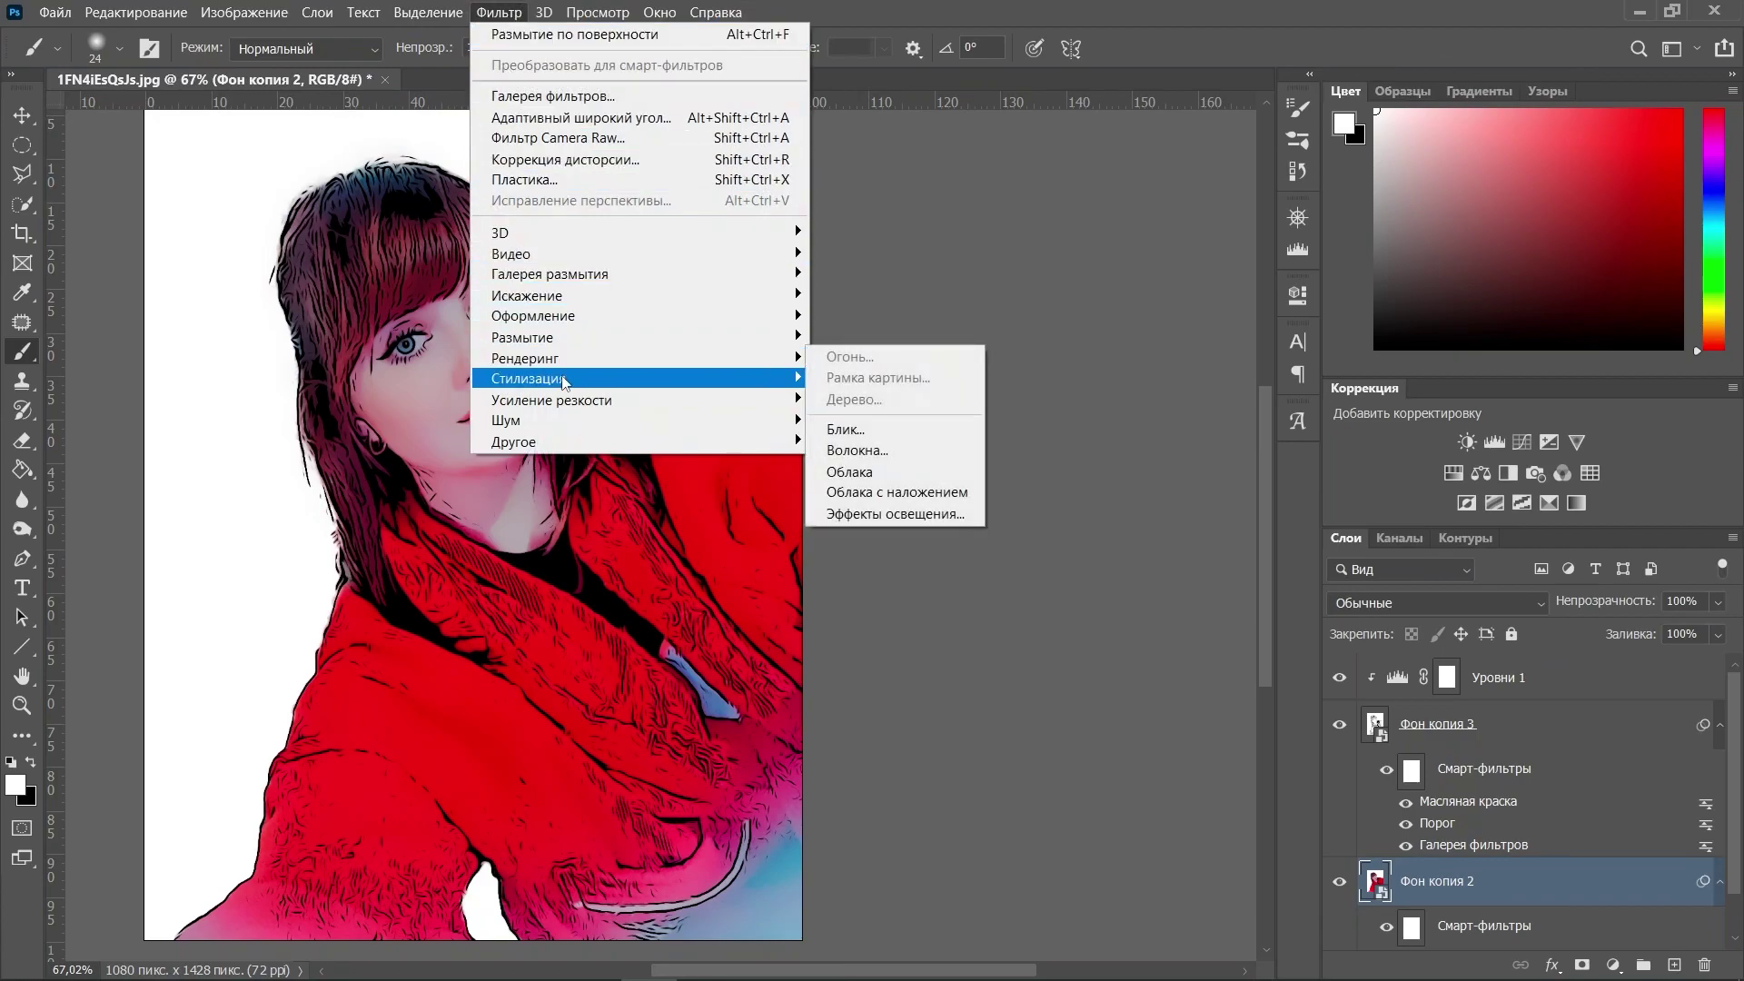
click(923, 443)
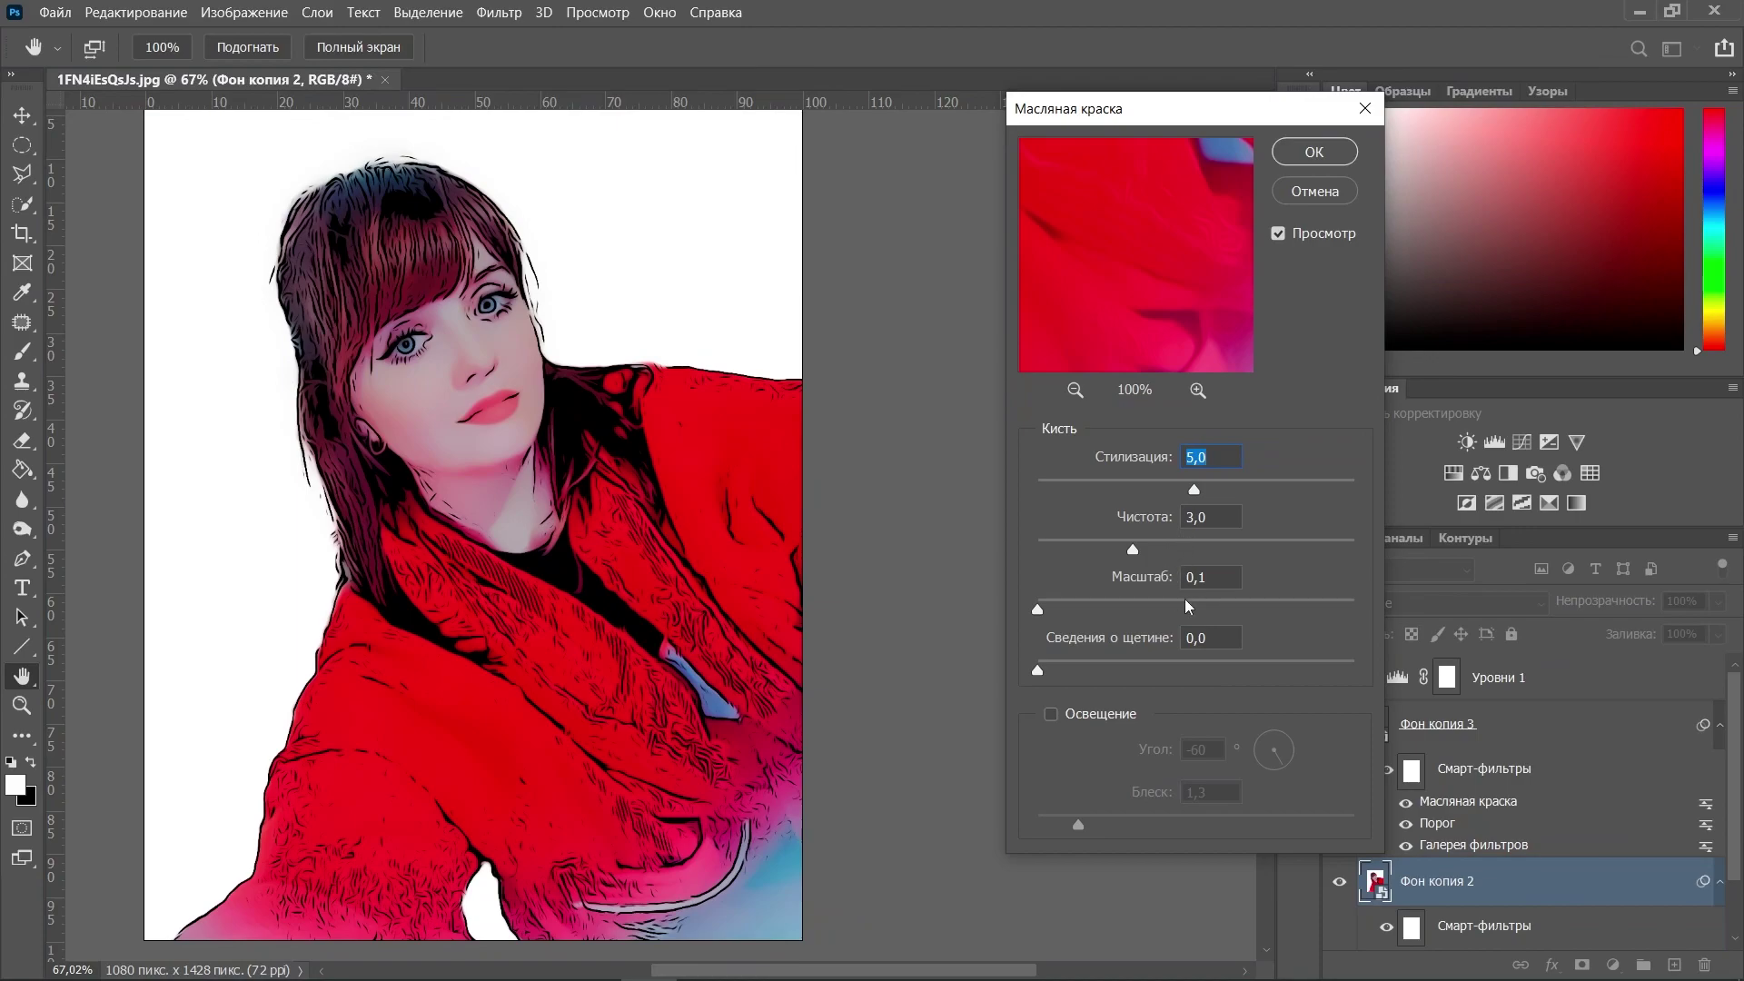
click(1319, 153)
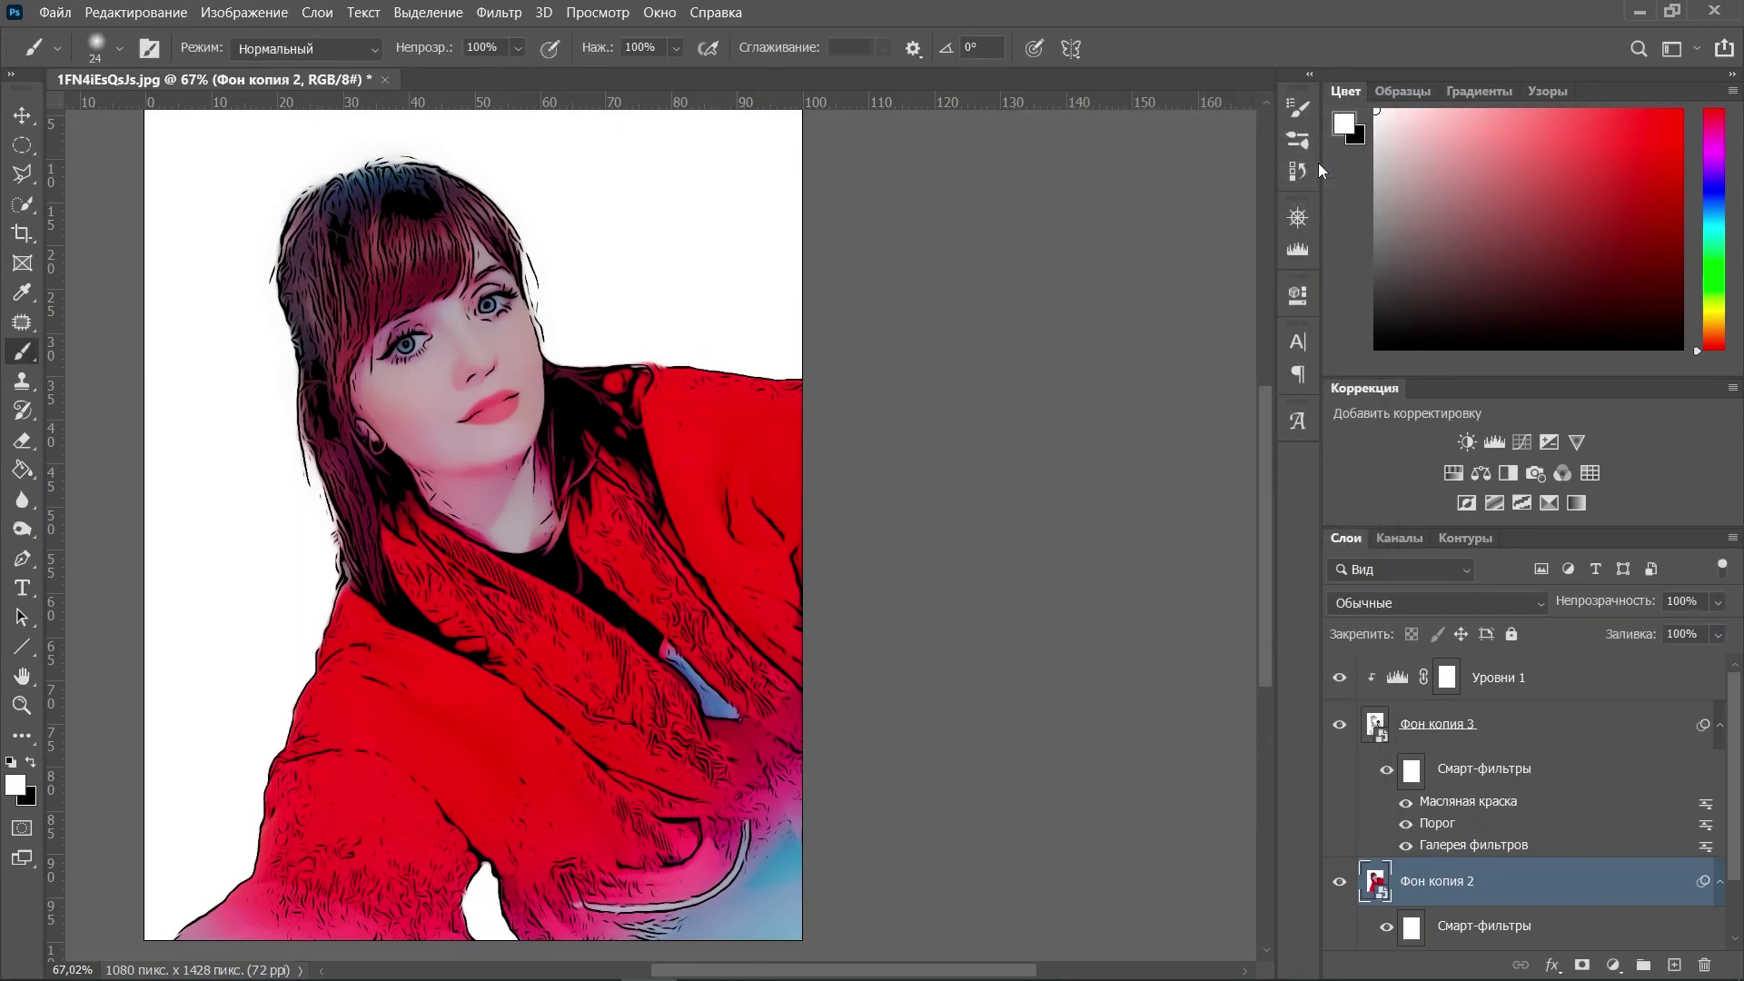
Apply the Cutout (Аппликация) filter to Фон копия 2 with 4 levels, edge simplicity 4 and edge fidelity 2
click(499, 13)
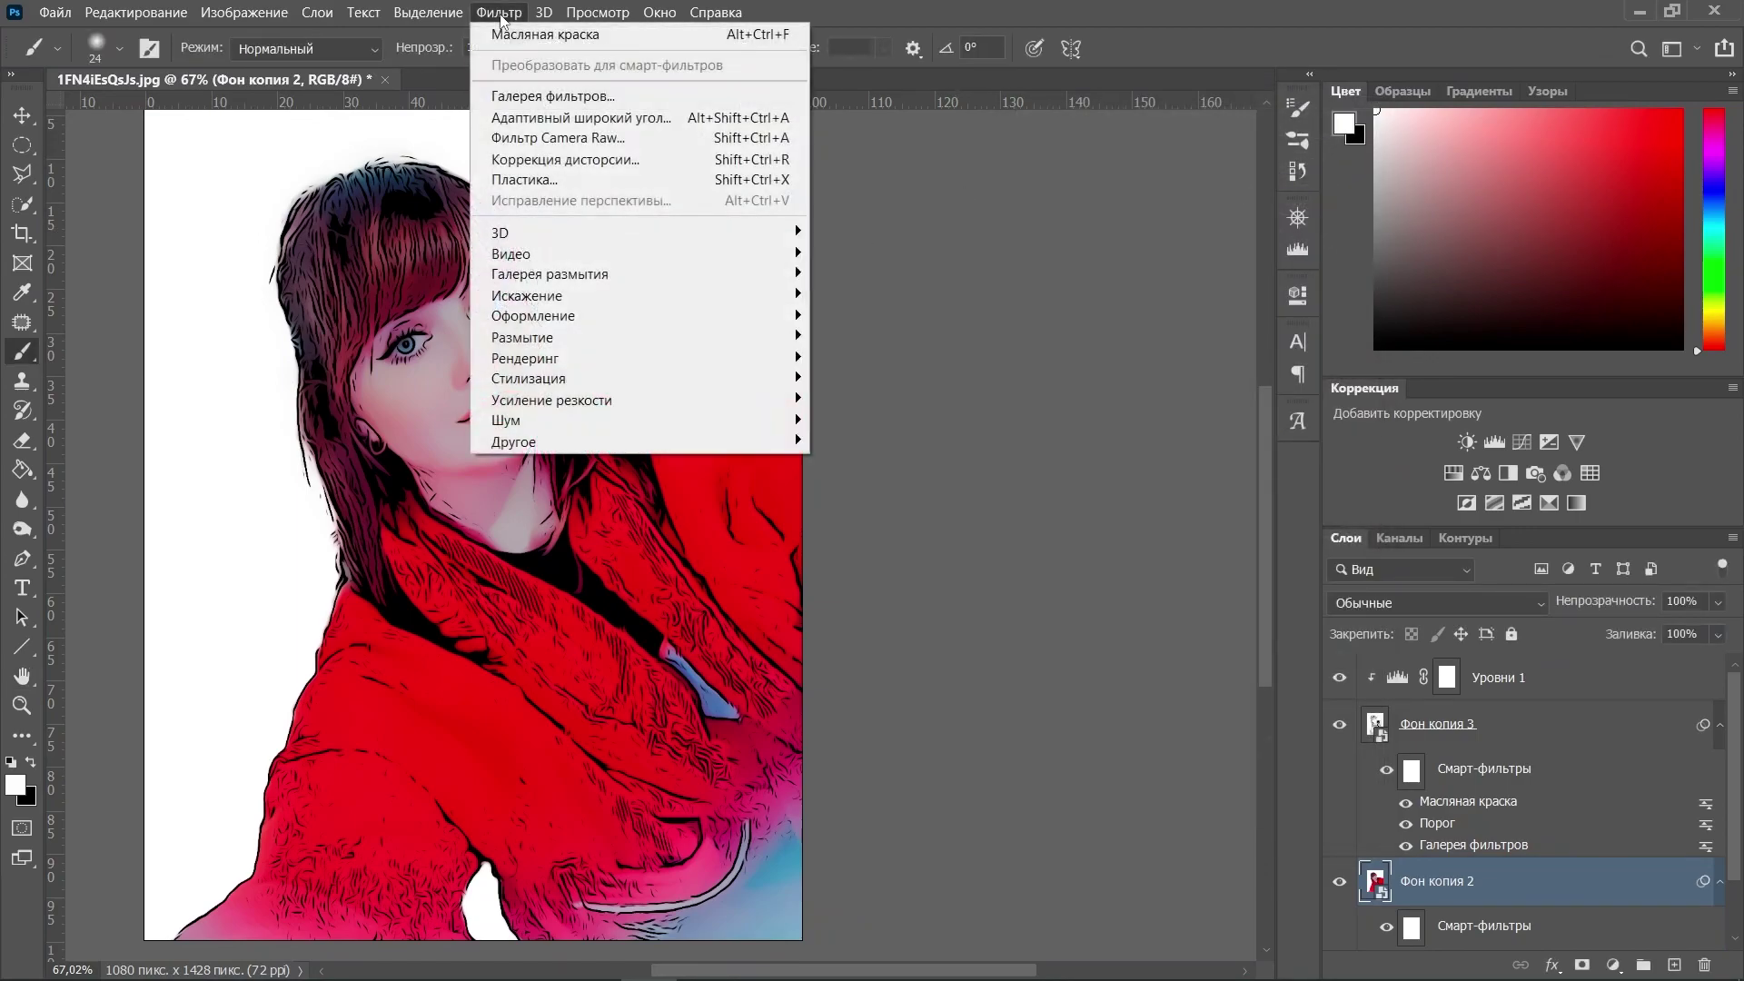
click(554, 94)
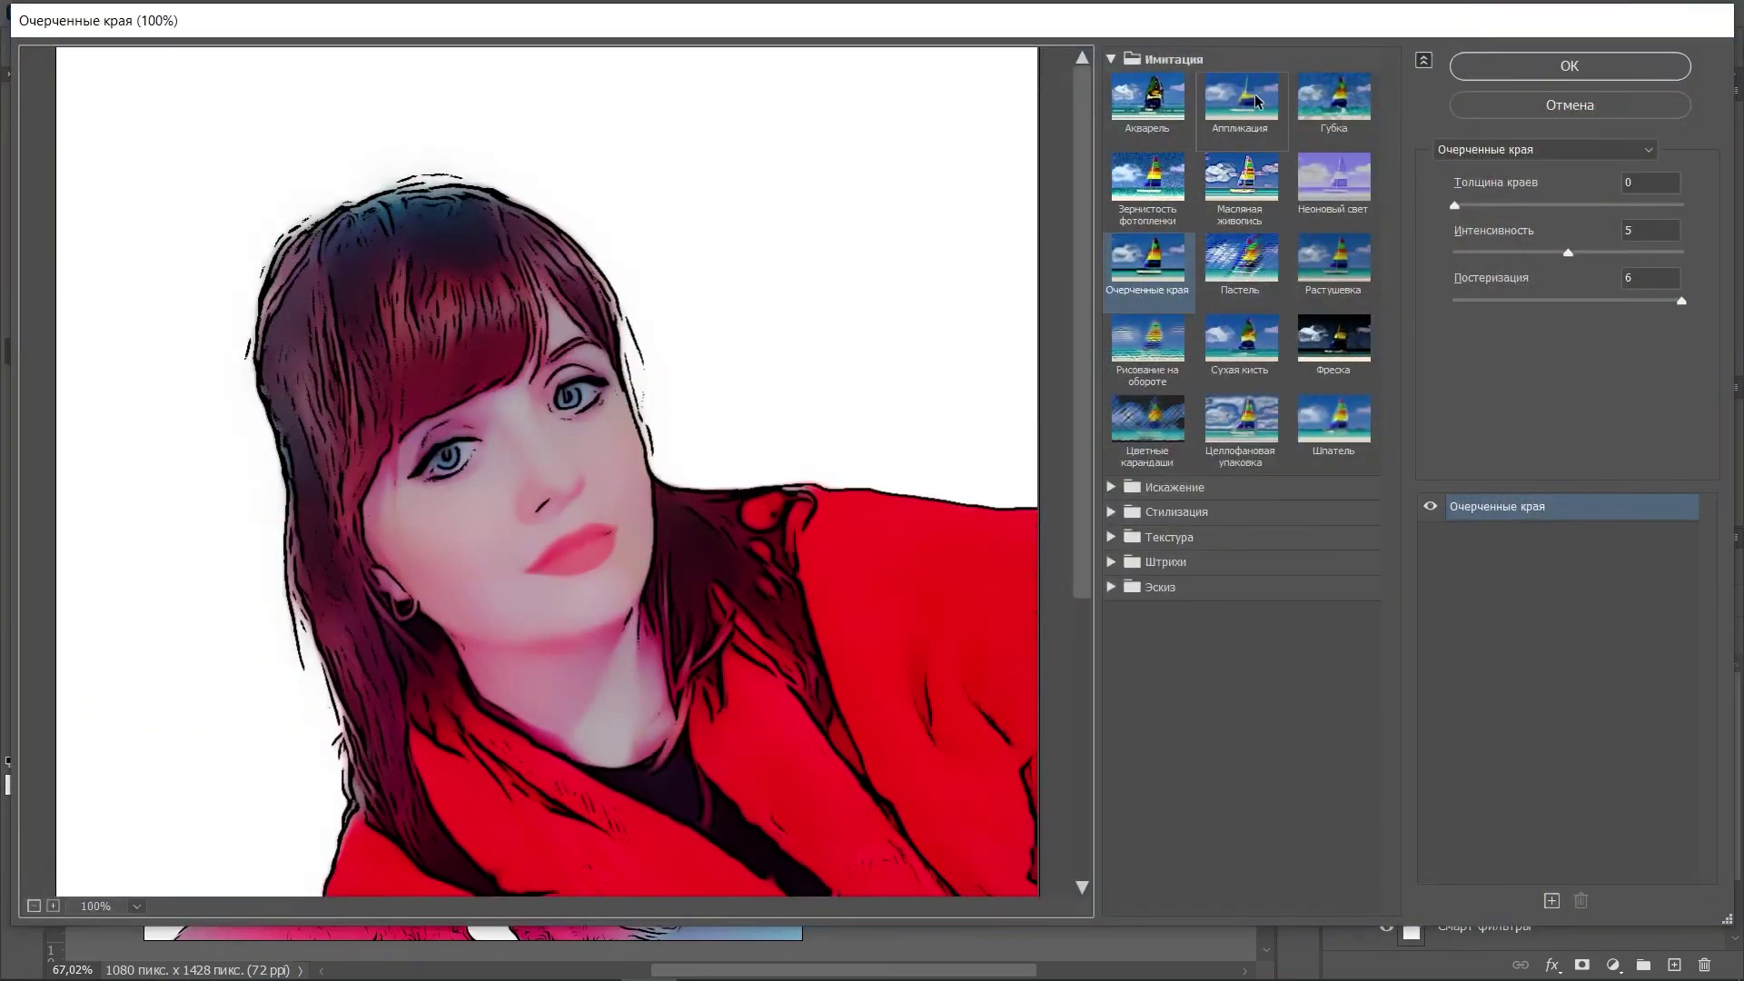
click(1257, 101)
drag(1530, 207, 1595, 205)
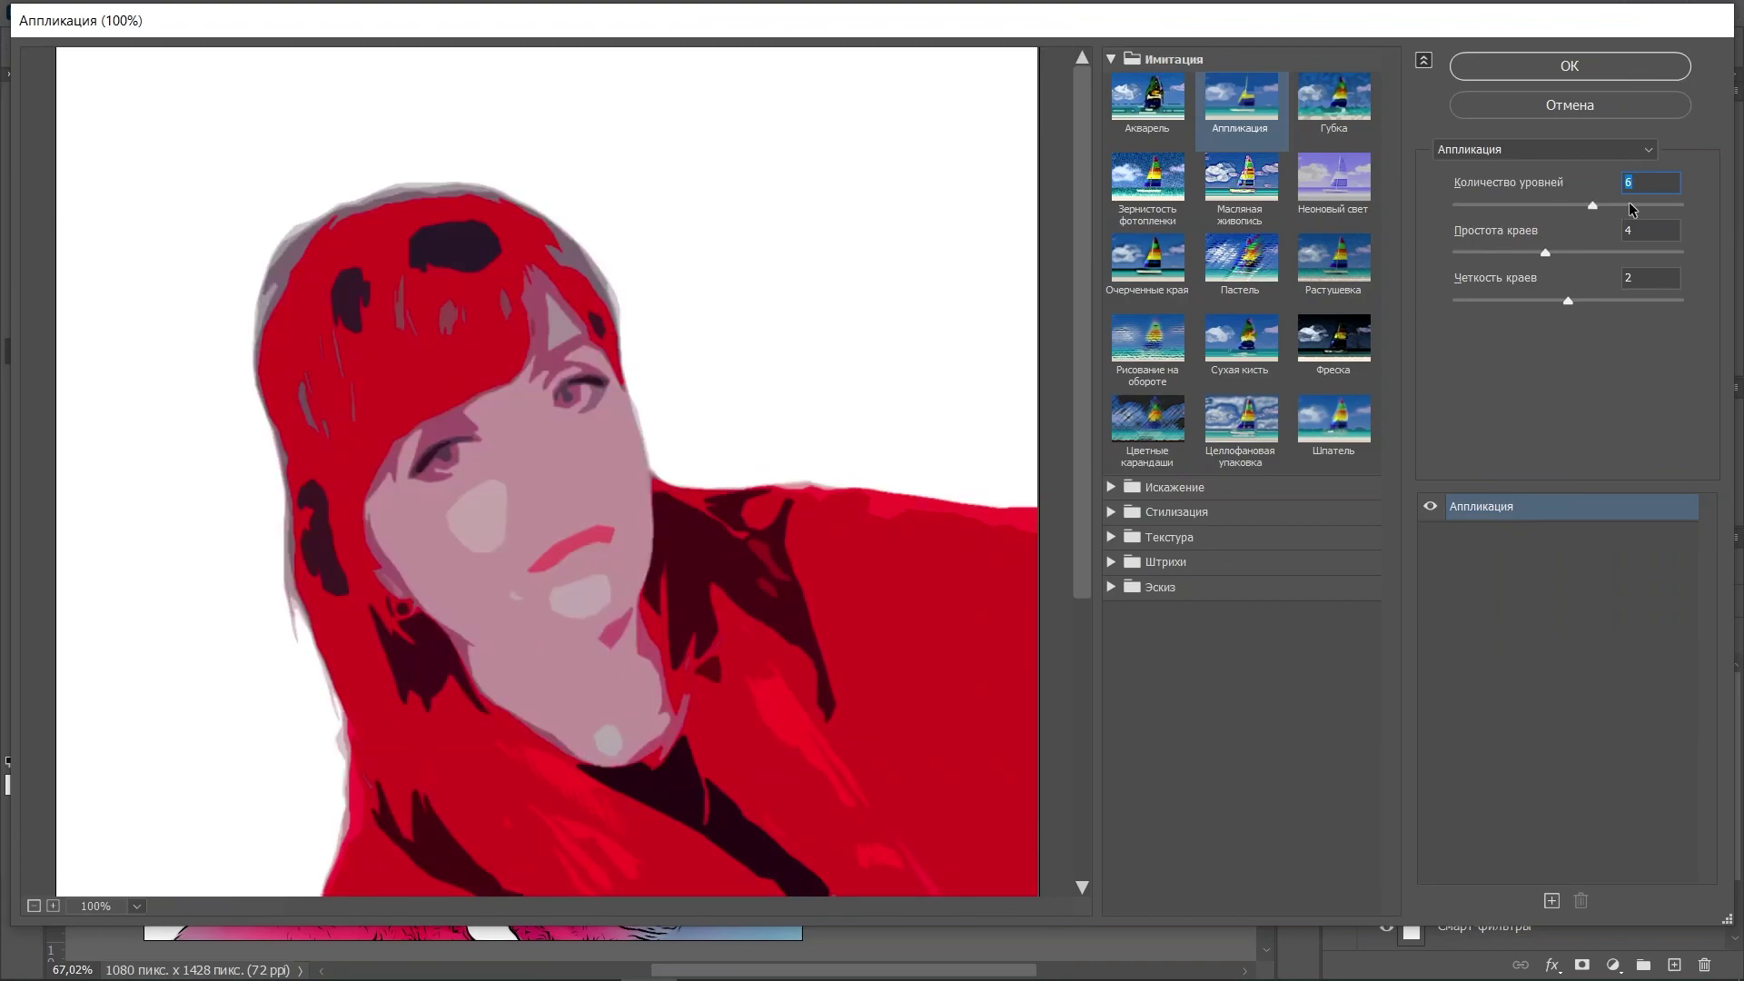
click(1629, 205)
click(1671, 203)
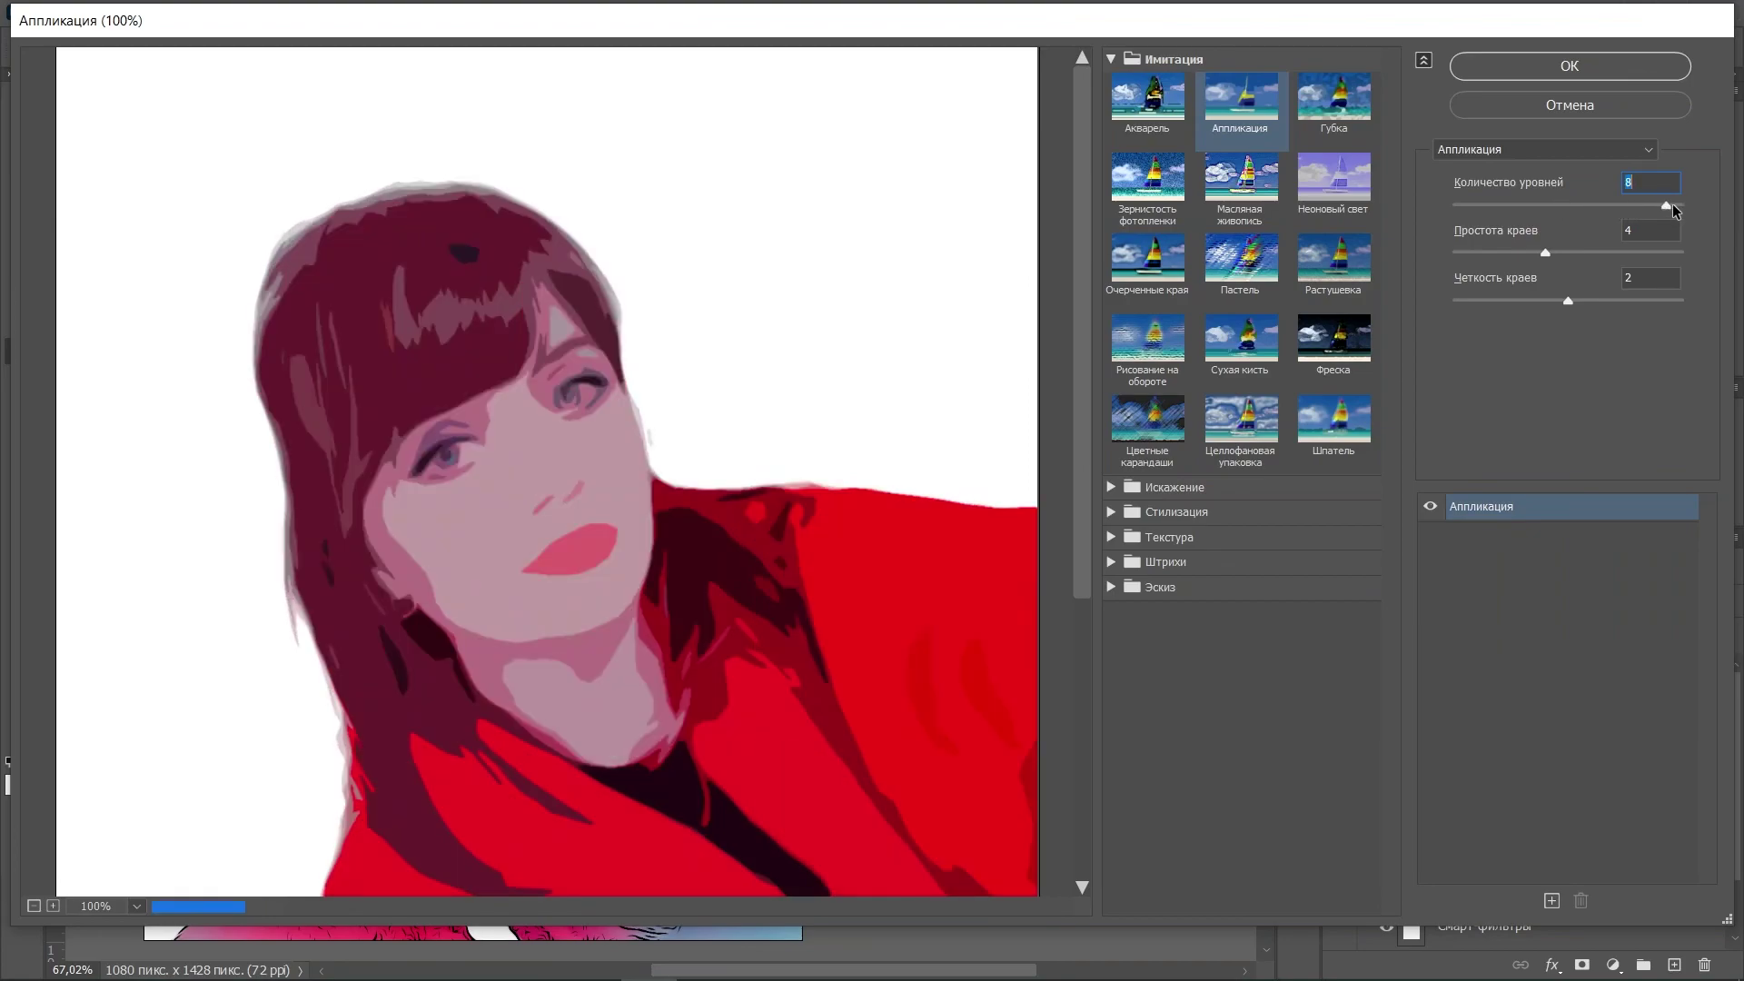
click(1538, 203)
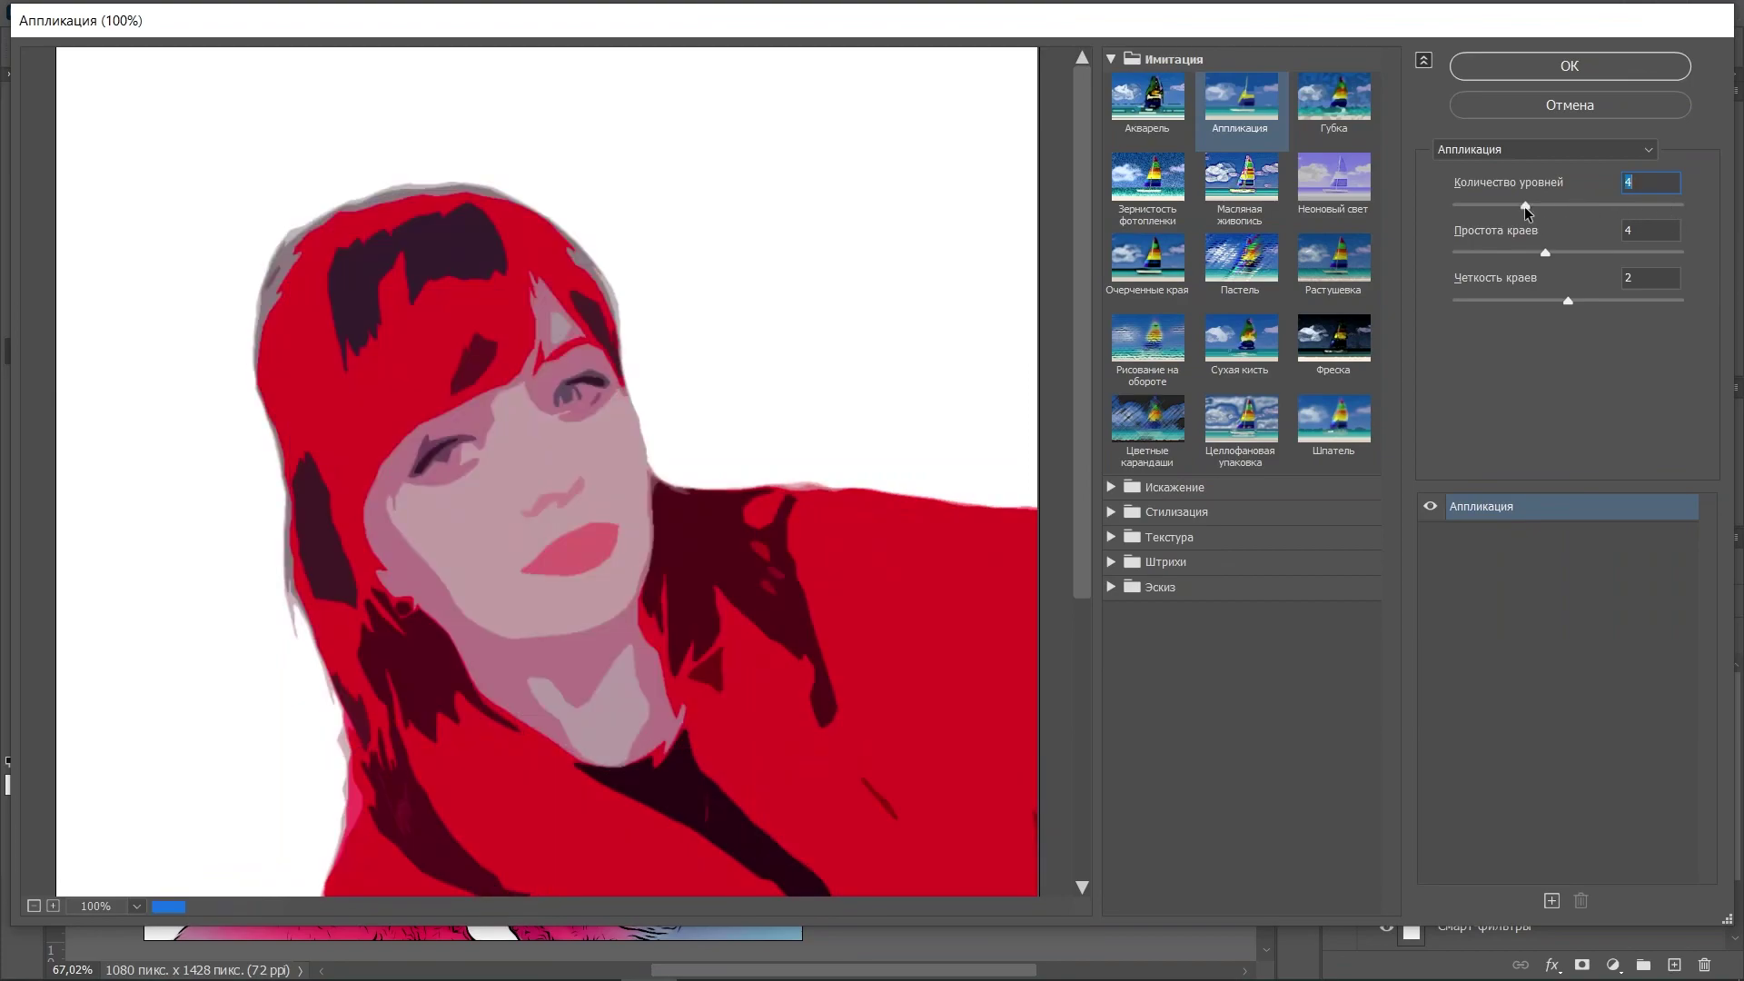
click(1524, 206)
click(1586, 202)
click(1602, 73)
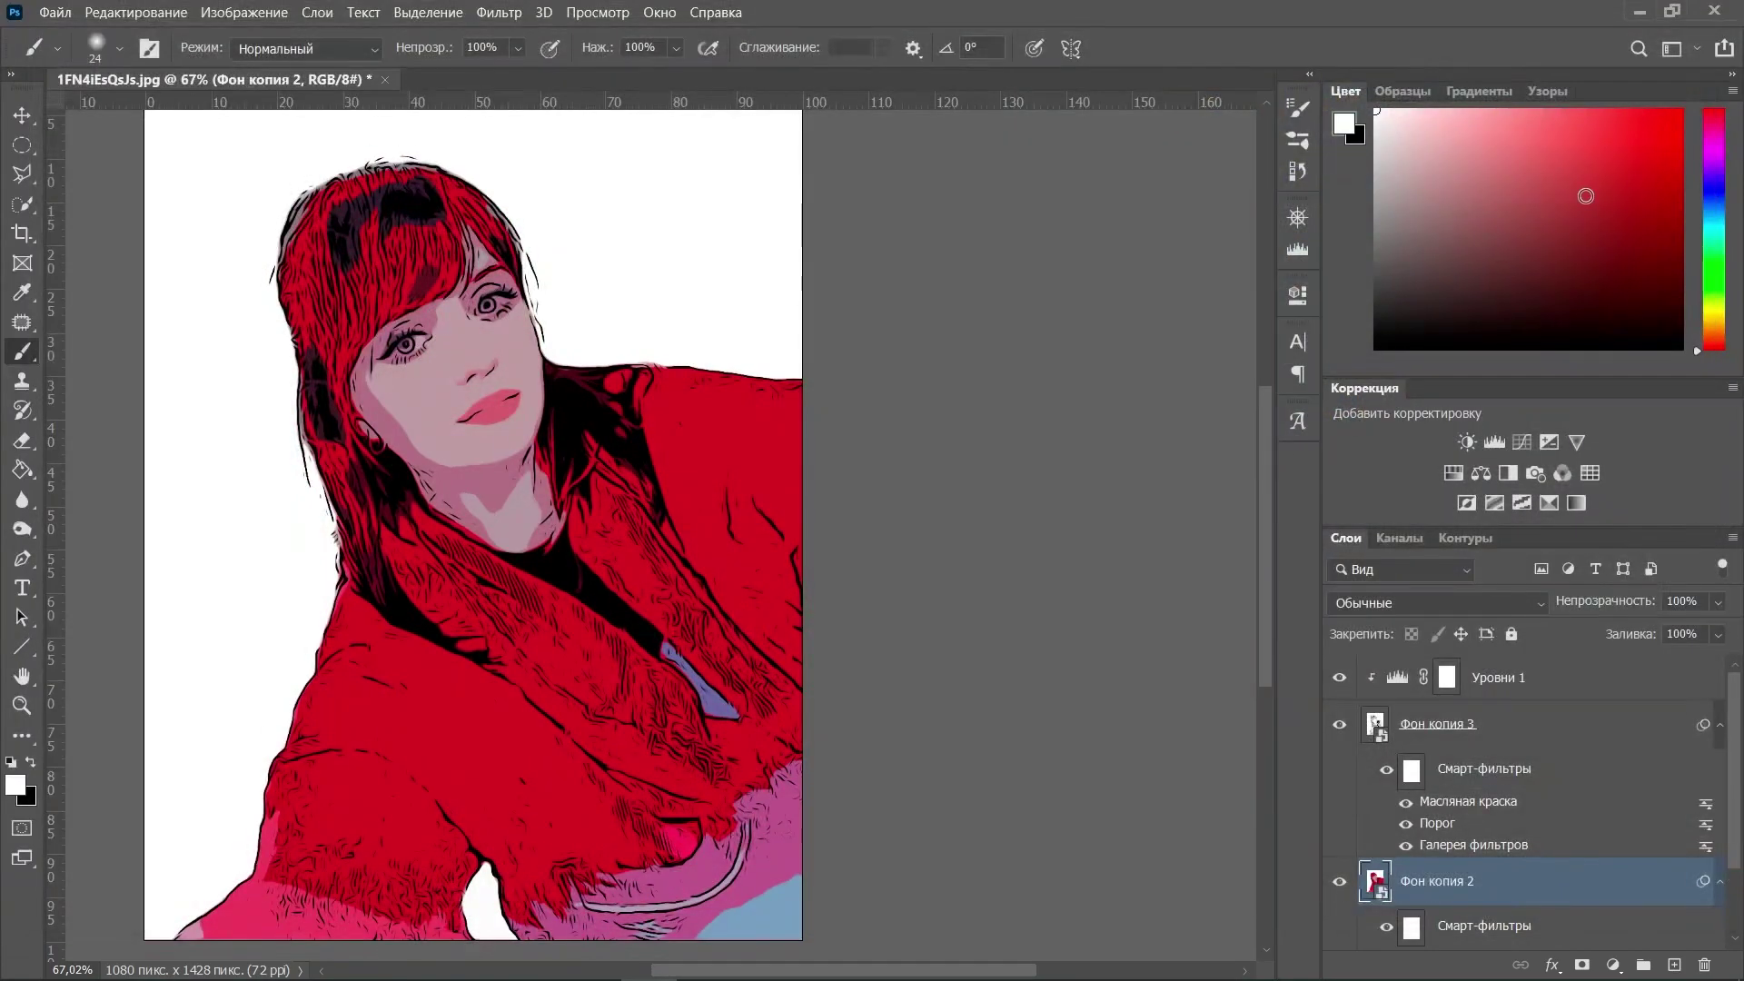
Add a Hue/Saturation adjustment layer clipped to Фон копия 2 with saturation +35
click(1613, 965)
click(1615, 747)
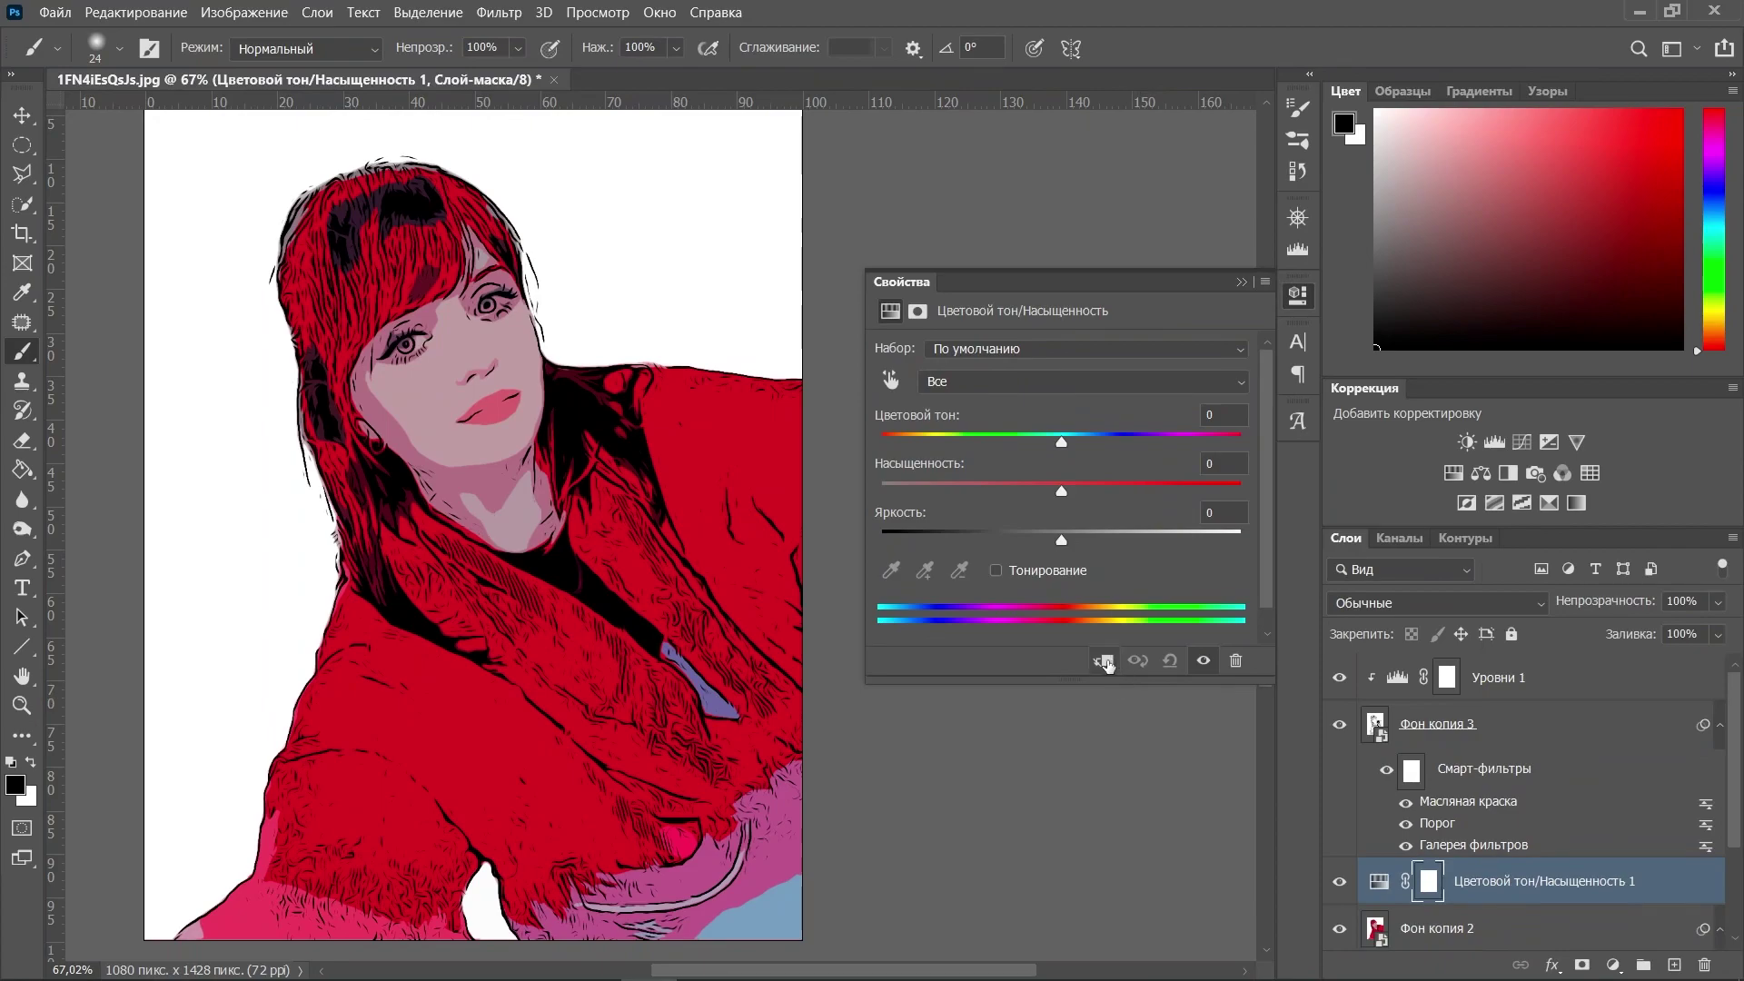
click(1102, 662)
drag(1057, 494, 1119, 492)
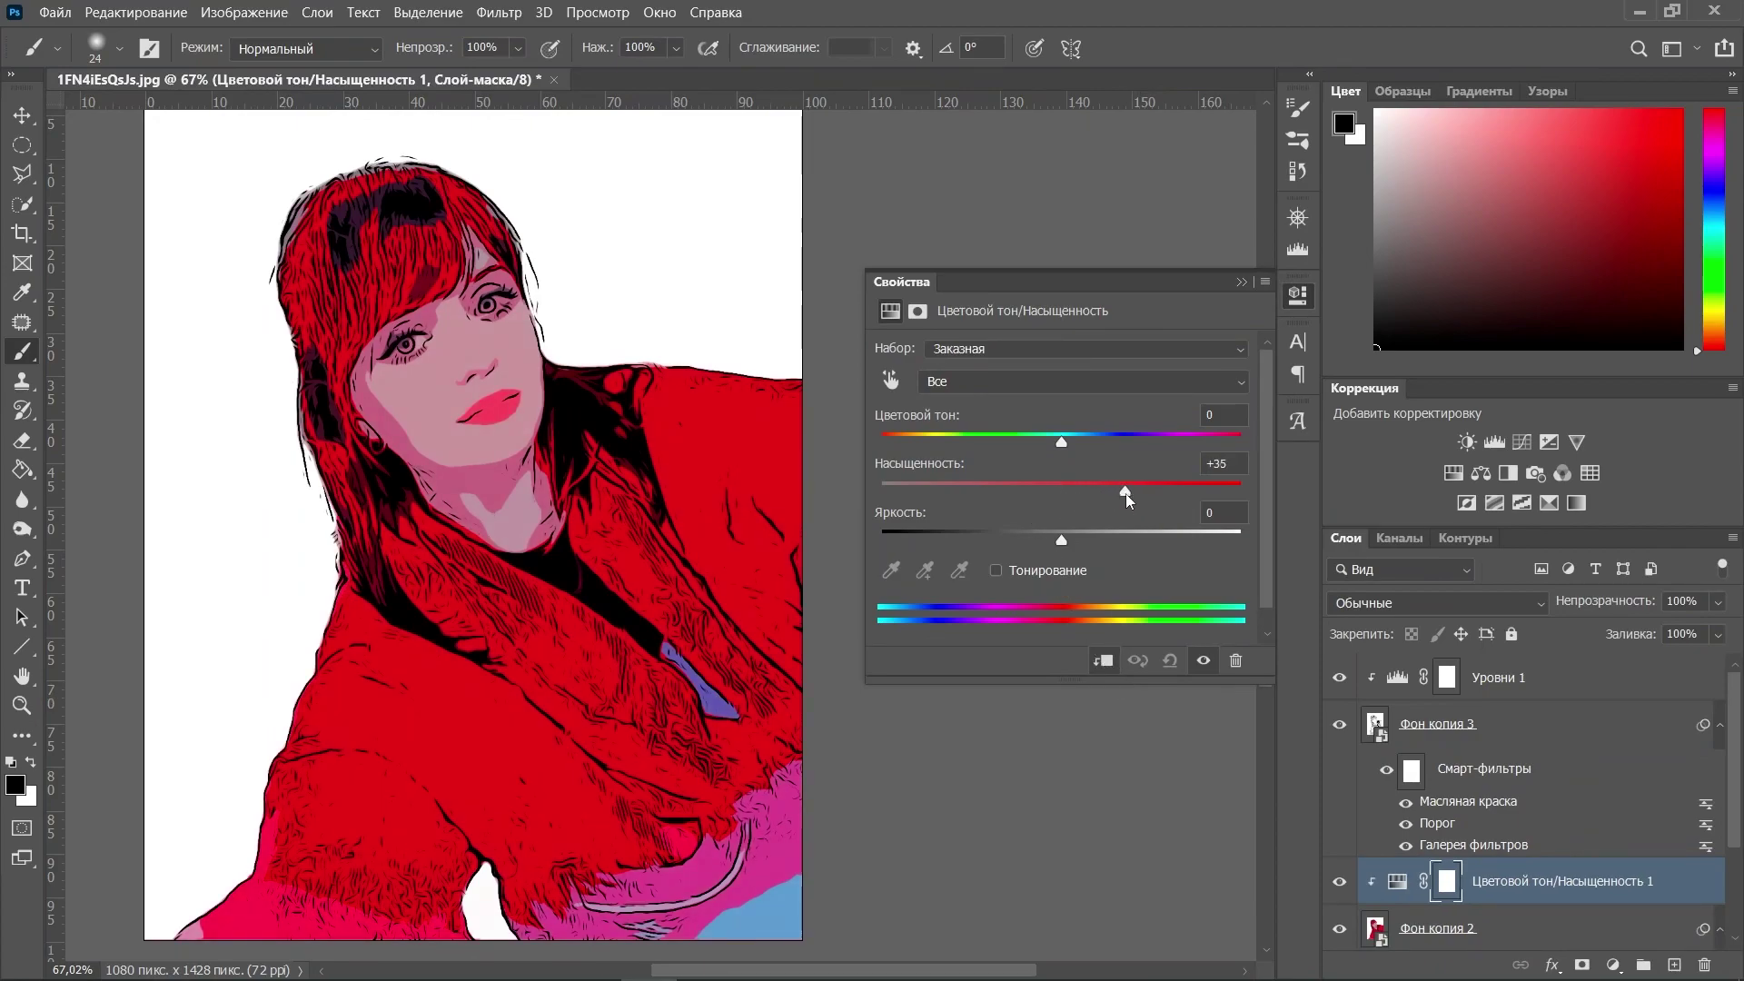
click(1239, 281)
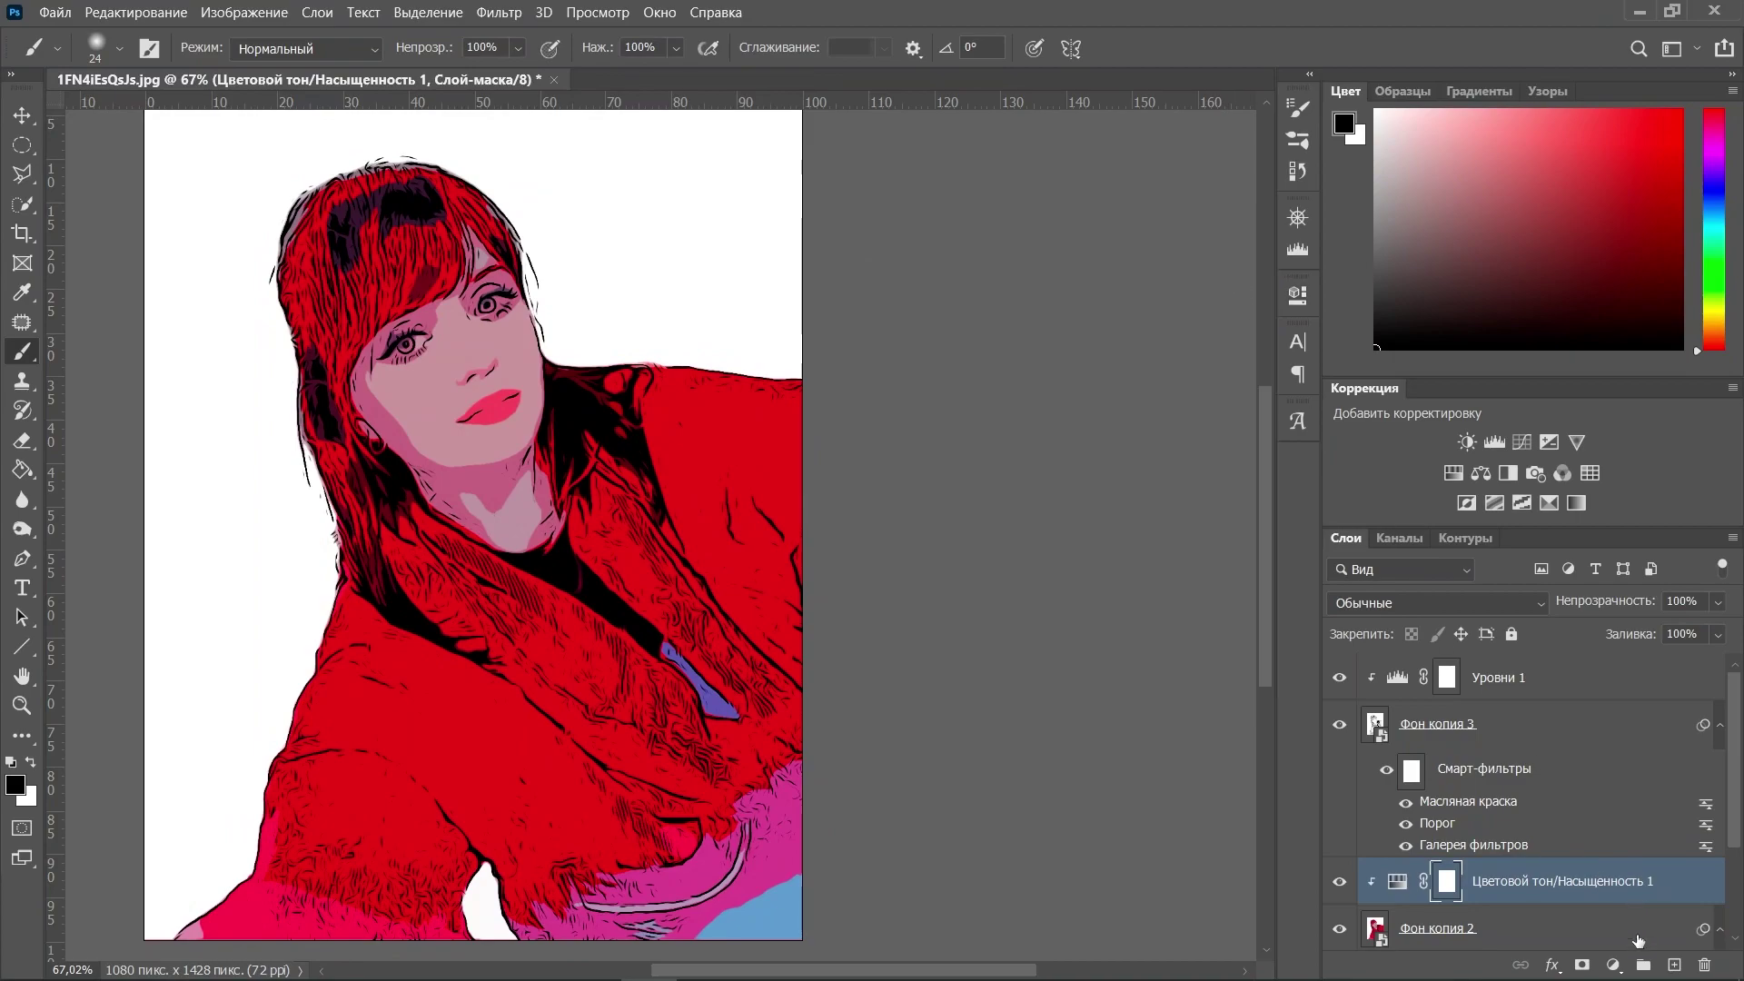
Add a Levels adjustment layer above Цветовой тон/Насыщенность 1 with black output 51 and clip it to Фон копия 2
click(1613, 965)
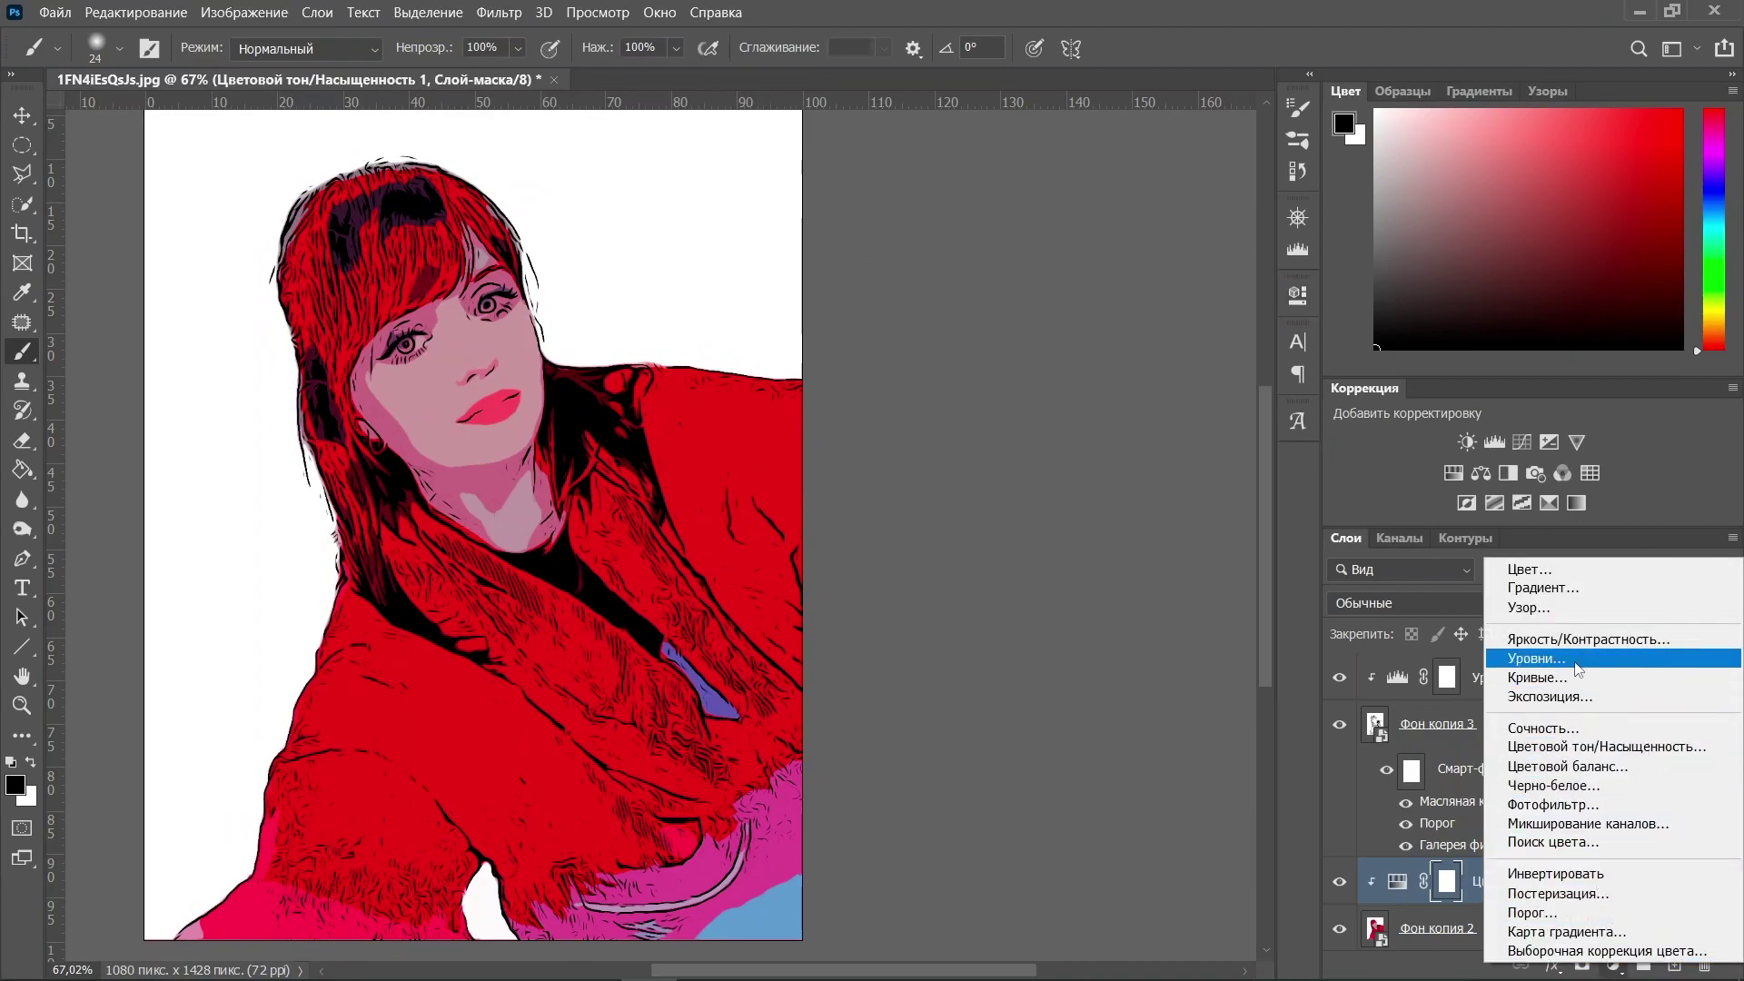
click(1608, 659)
drag(944, 591, 991, 599)
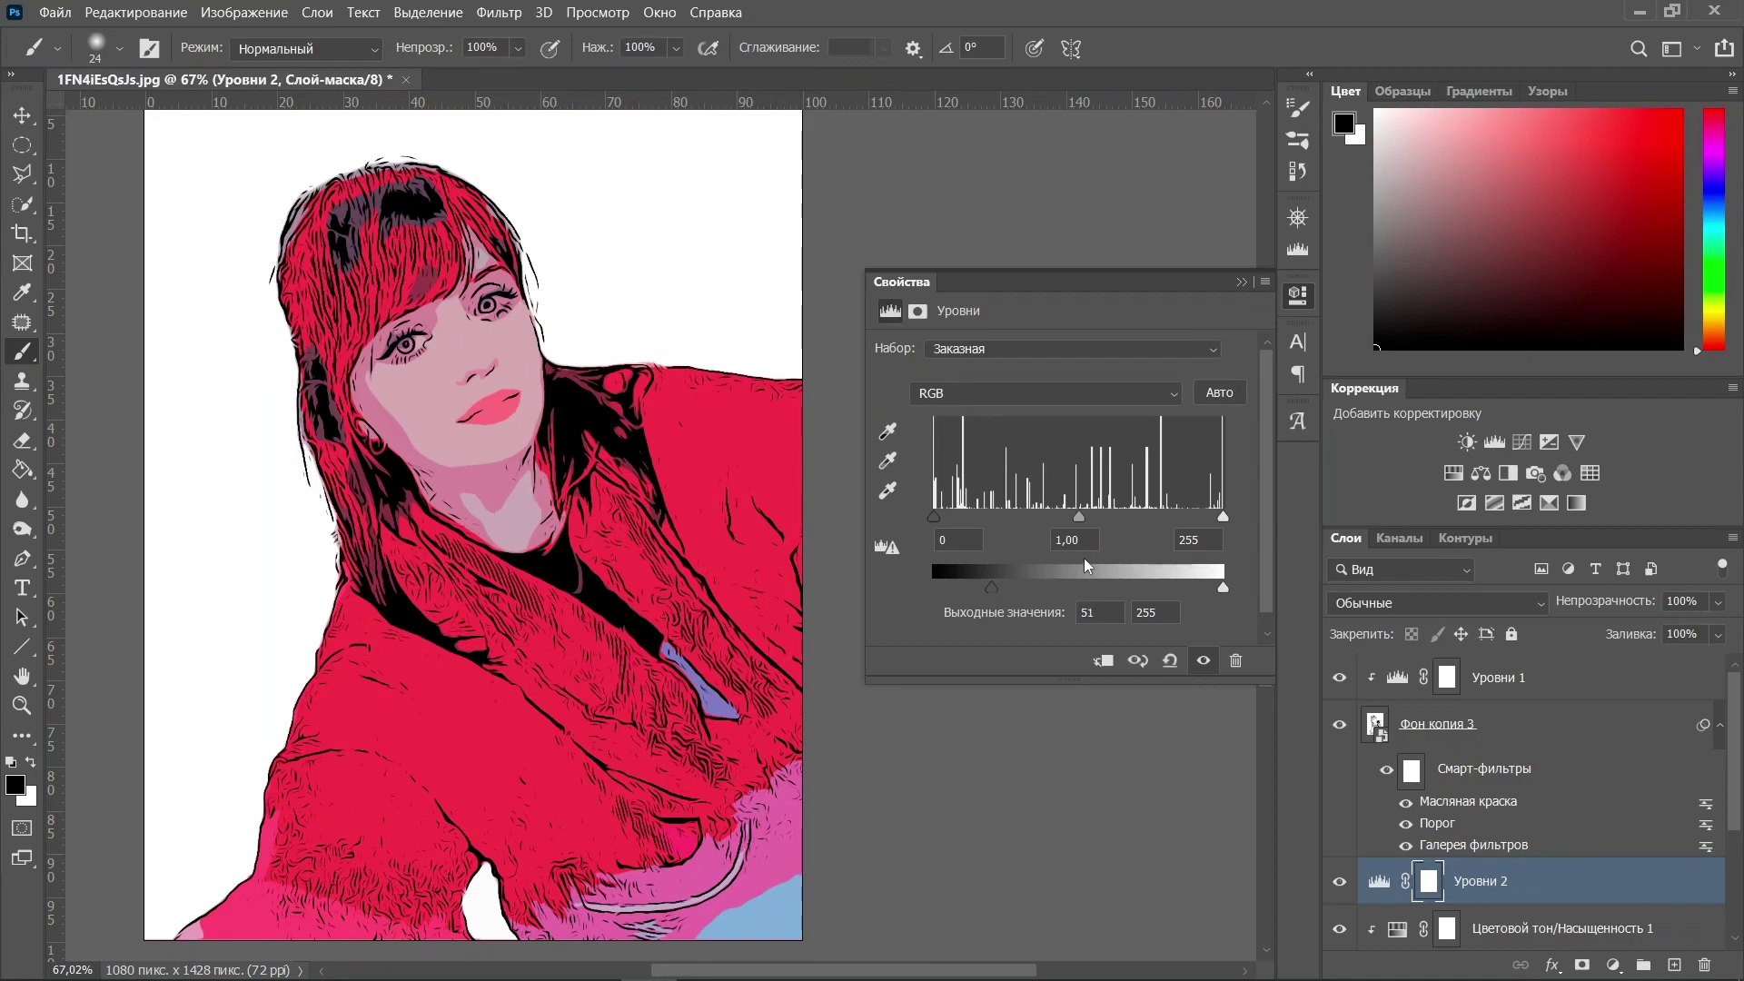
click(1103, 661)
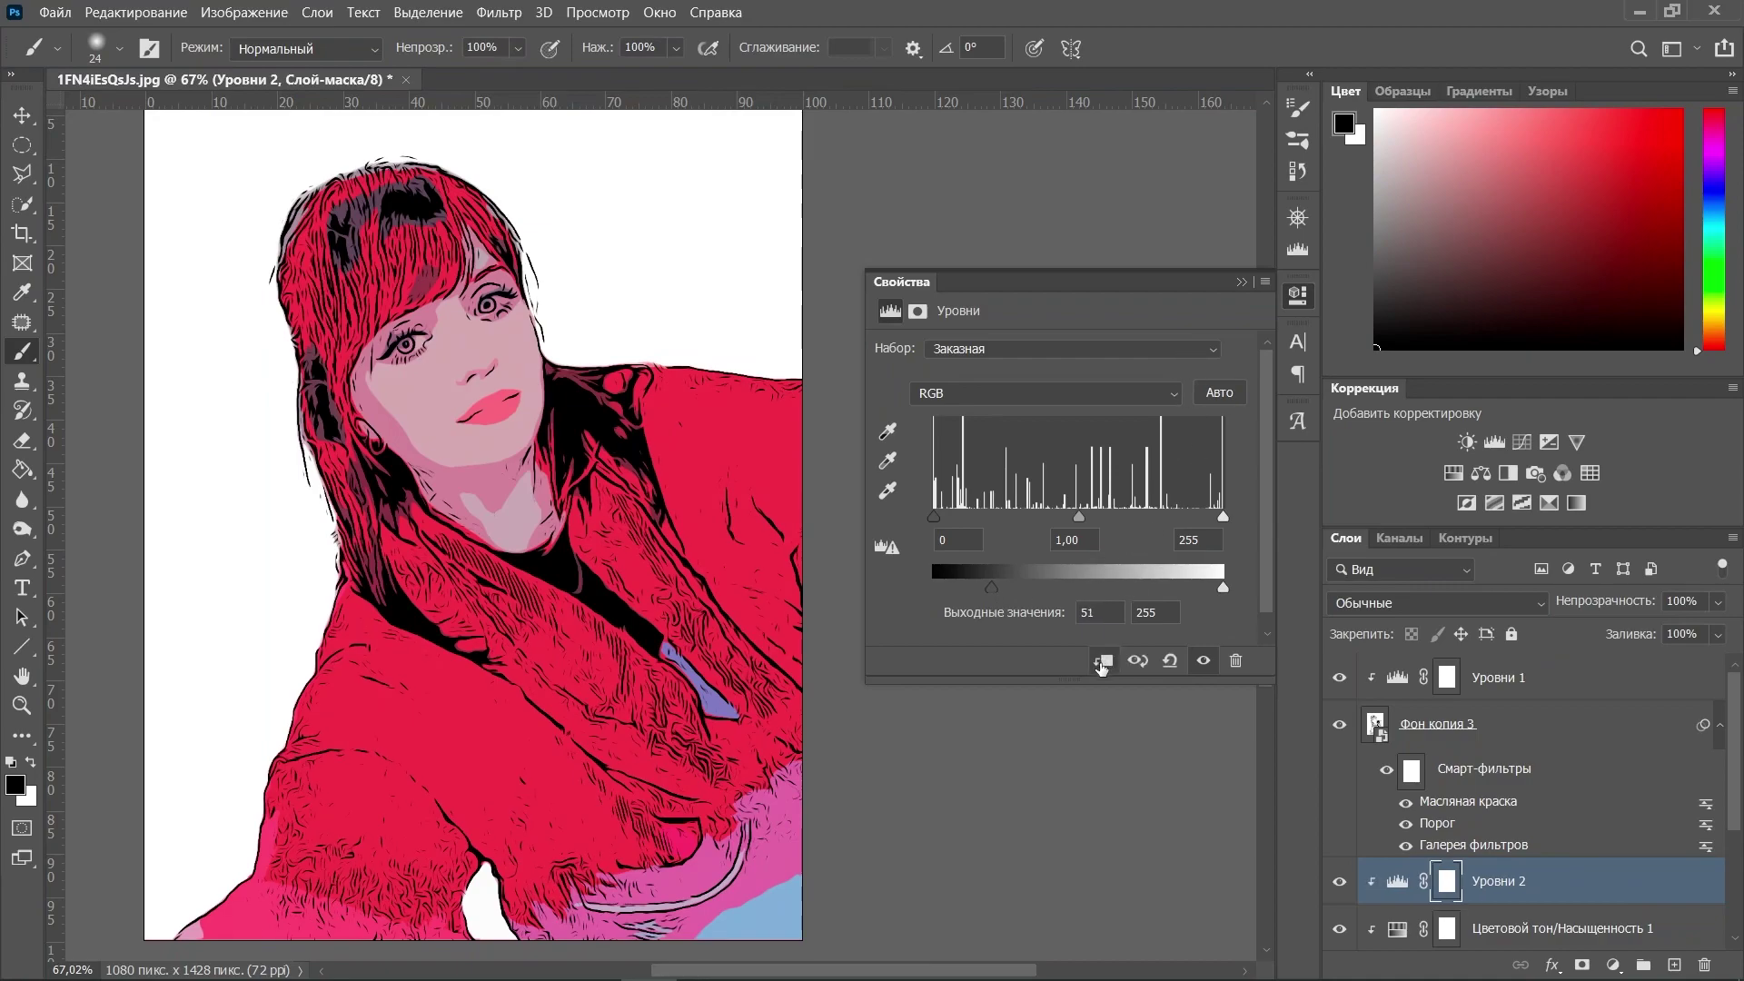
click(1240, 283)
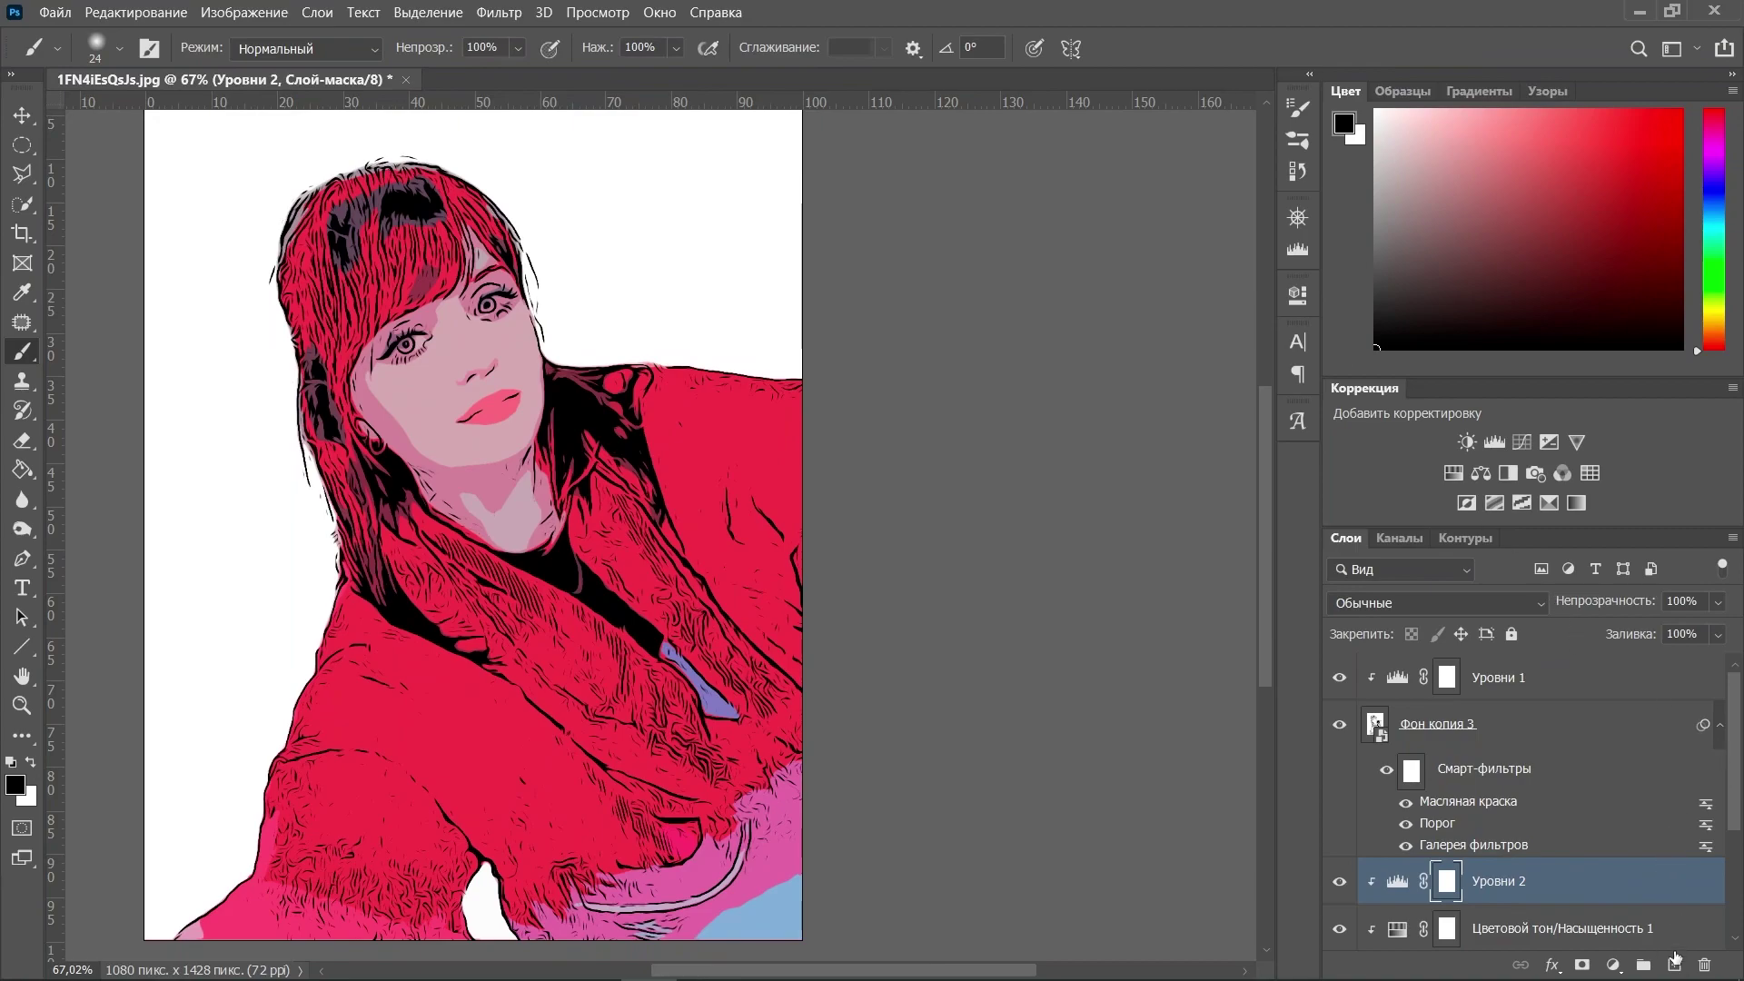
Create a new layer above Уровни 2 and set up a white soft round brush of 7 pixels
click(1674, 965)
key(x)
scroll(323, 568, up, 3)
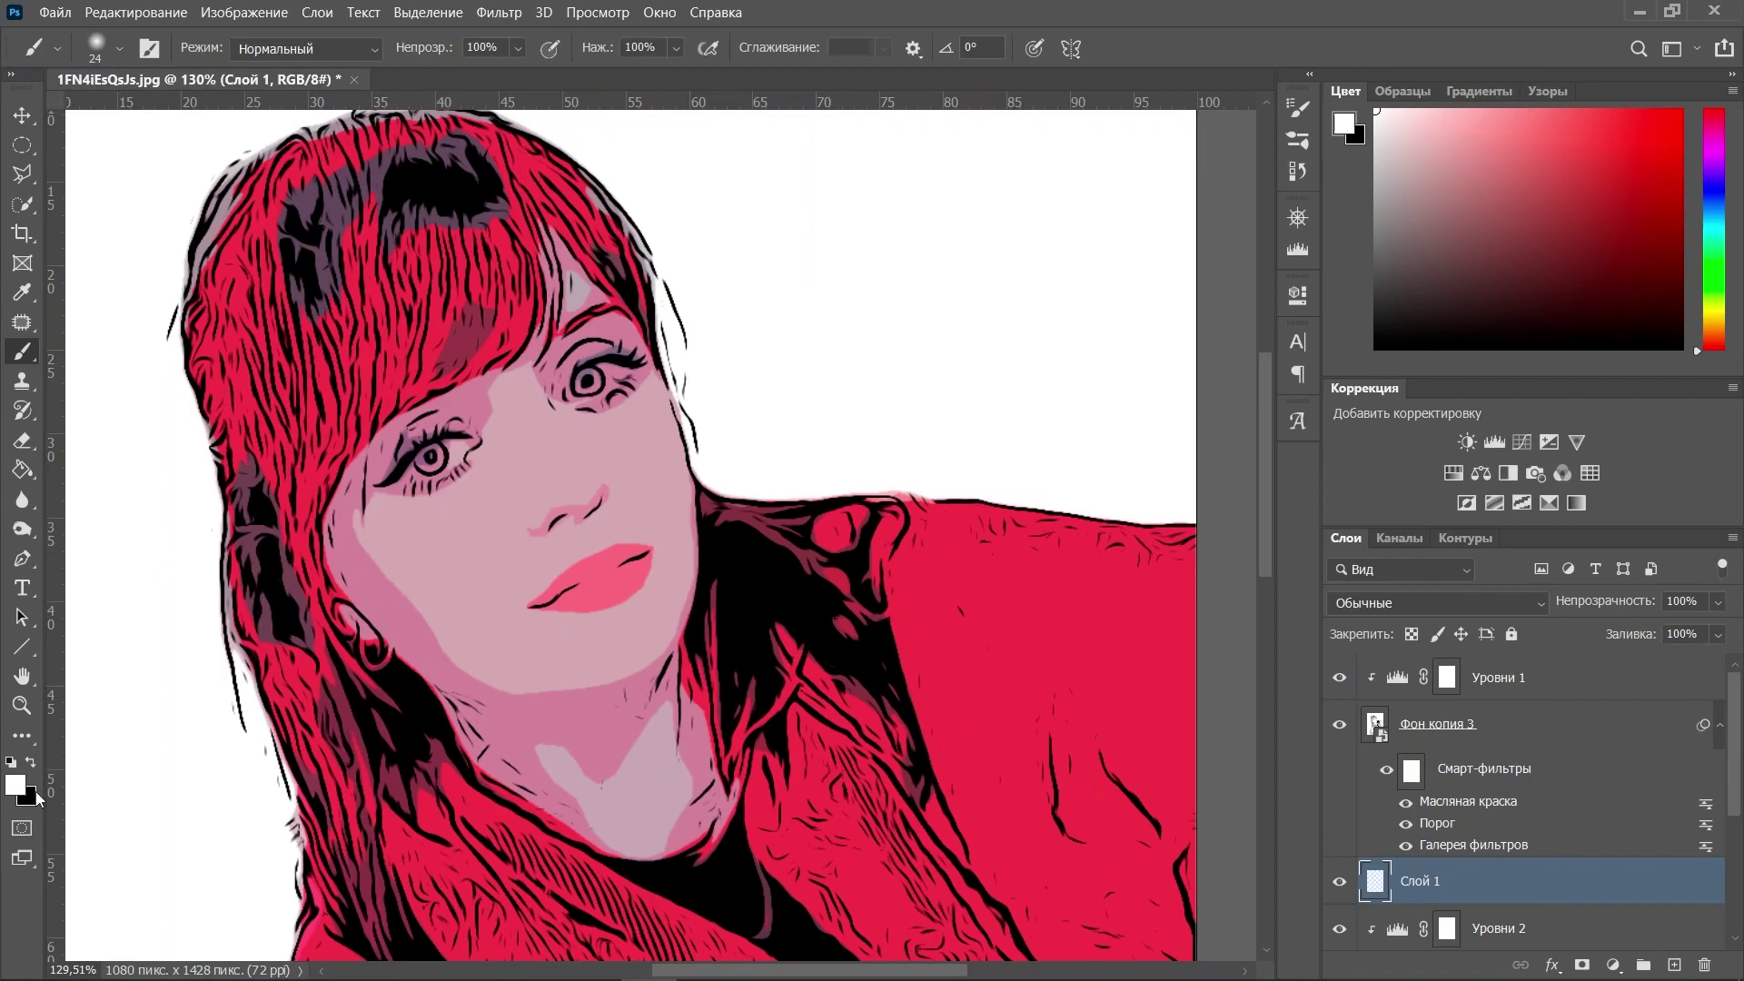
scroll(431, 500, up, 3)
right_click(493, 399)
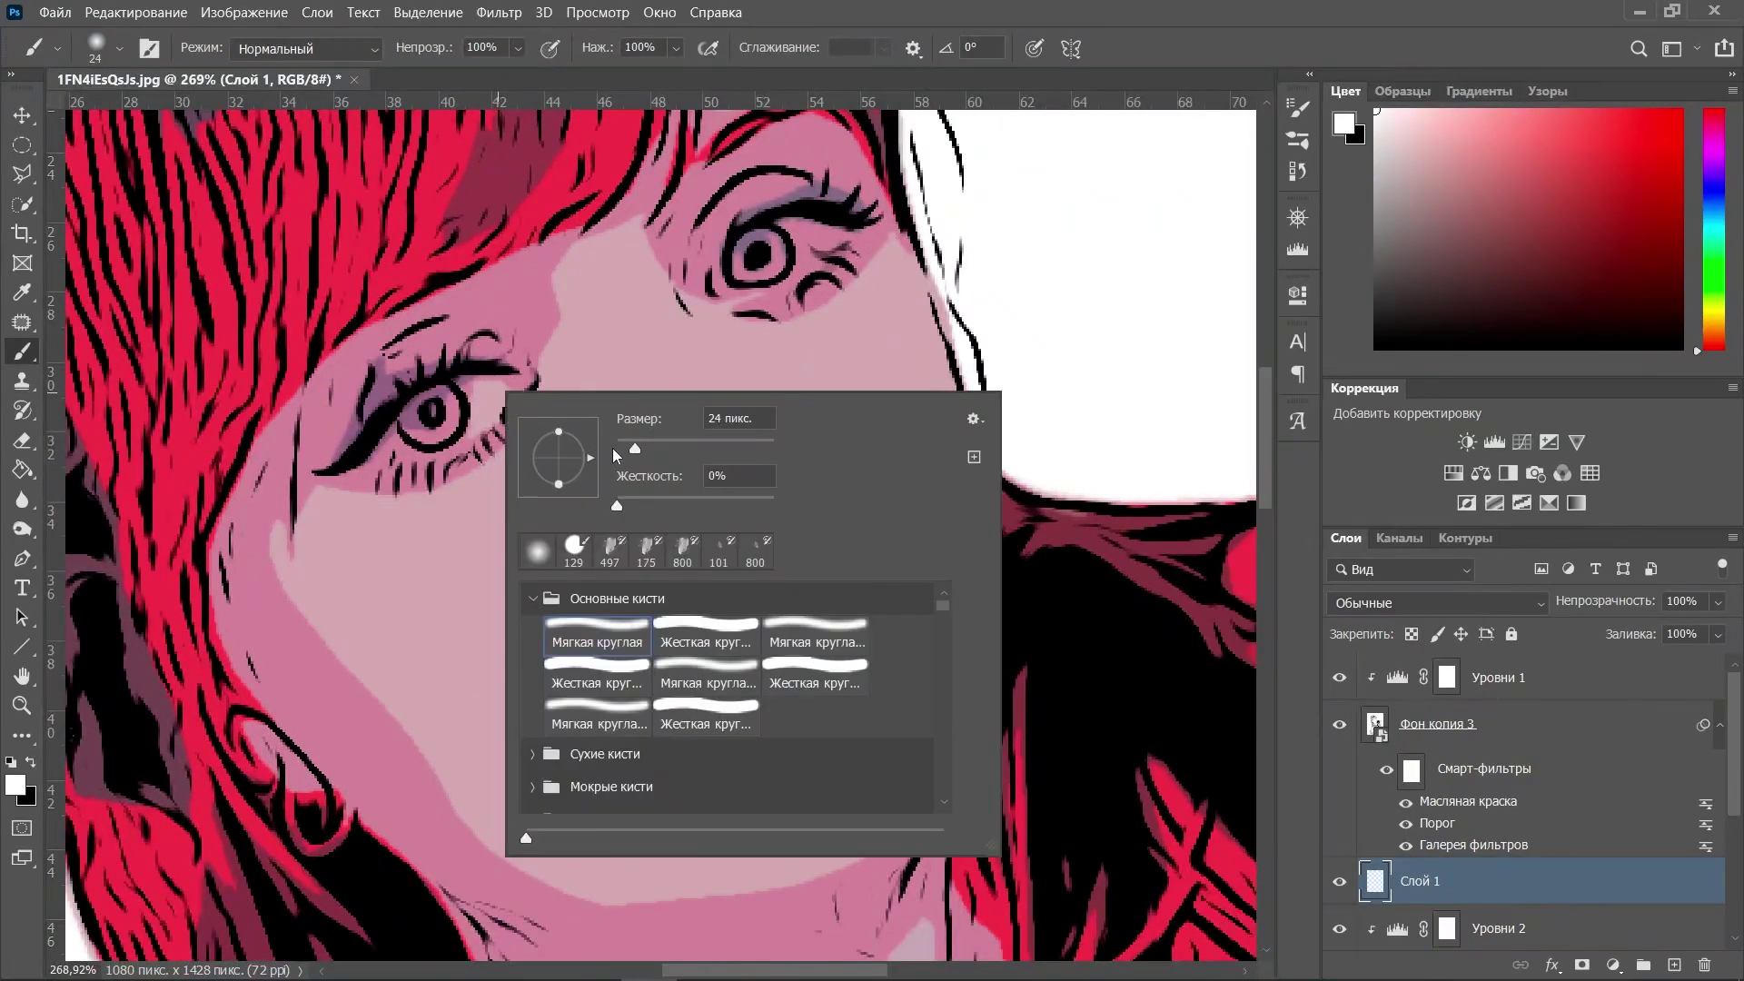
drag(633, 445, 628, 445)
mouse_move(466, 383)
mouse_down()
mouse_move(511, 382)
mouse_move(470, 426)
mouse_move(464, 383)
mouse_up()
right_click(465, 383)
drag(599, 447, 595, 447)
Paint the whites of both eyes white on the new layer, leaving the irises unpainted
click(454, 380)
drag(504, 388, 527, 382)
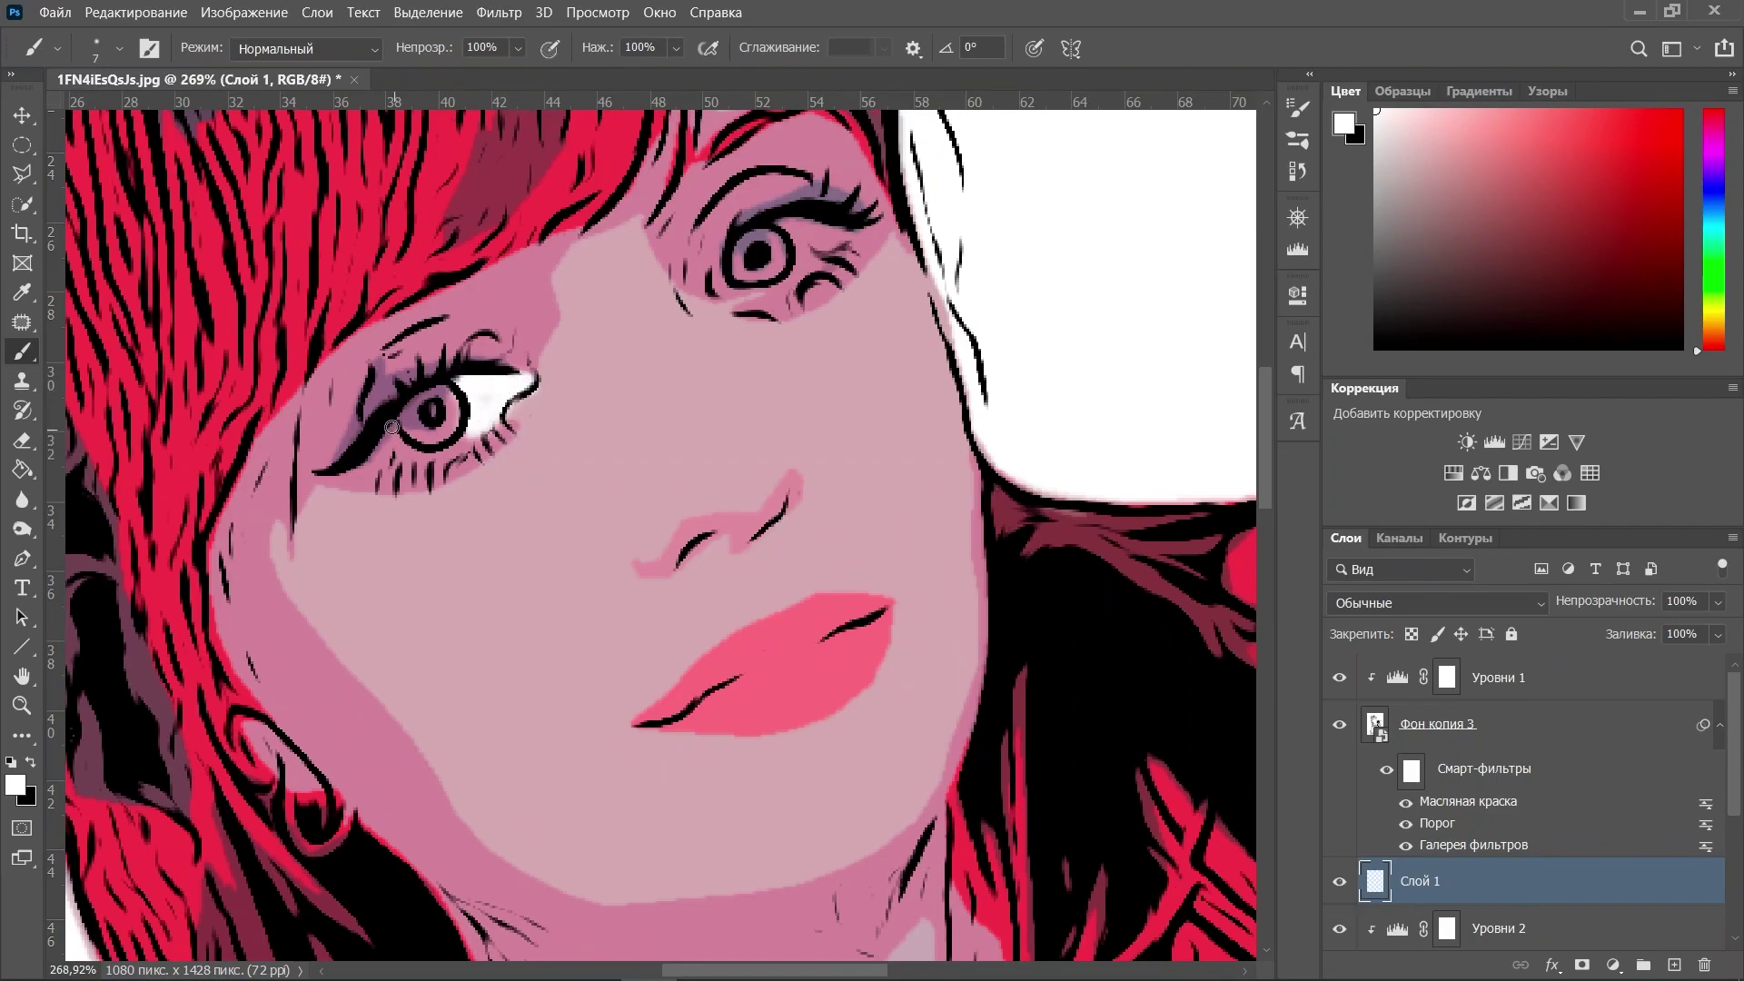
mouse_move(388, 428)
mouse_down()
mouse_move(380, 450)
mouse_move(421, 461)
mouse_move(464, 438)
mouse_up()
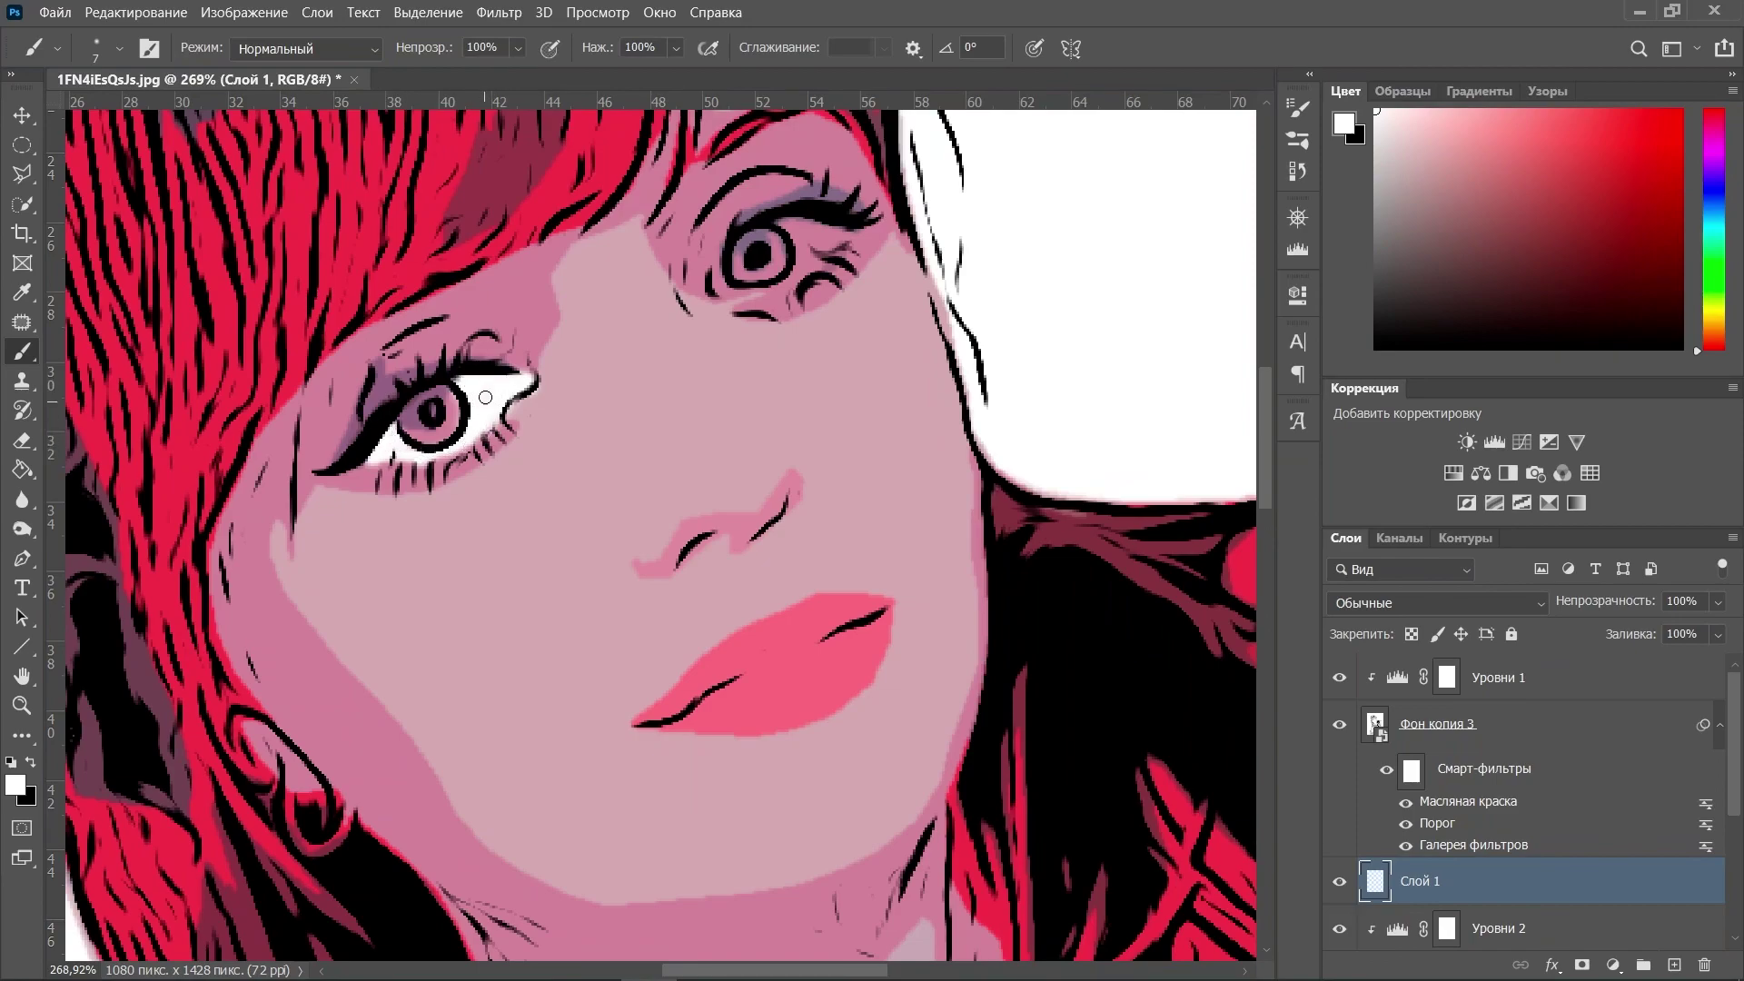
drag(719, 270, 715, 286)
mouse_move(780, 223)
mouse_down()
mouse_move(842, 238)
mouse_move(813, 259)
mouse_move(792, 235)
mouse_move(825, 229)
mouse_move(806, 237)
mouse_up()
drag(744, 292, 811, 255)
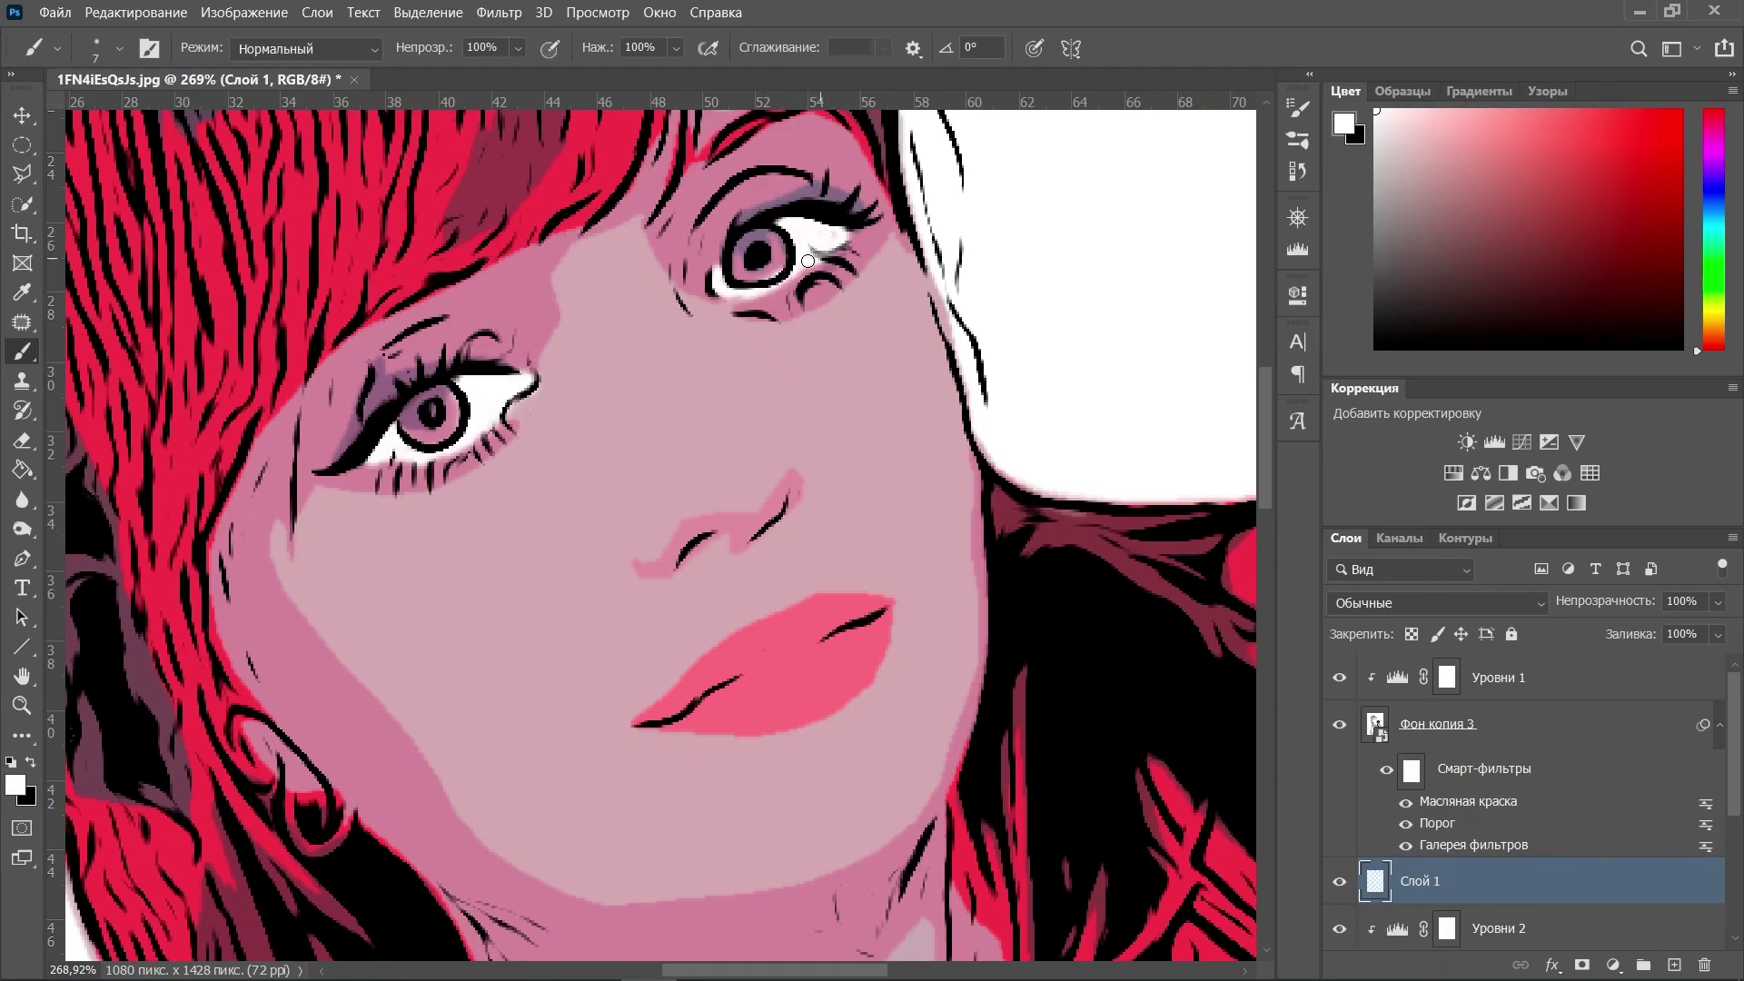
scroll(636, 409, down, 5)
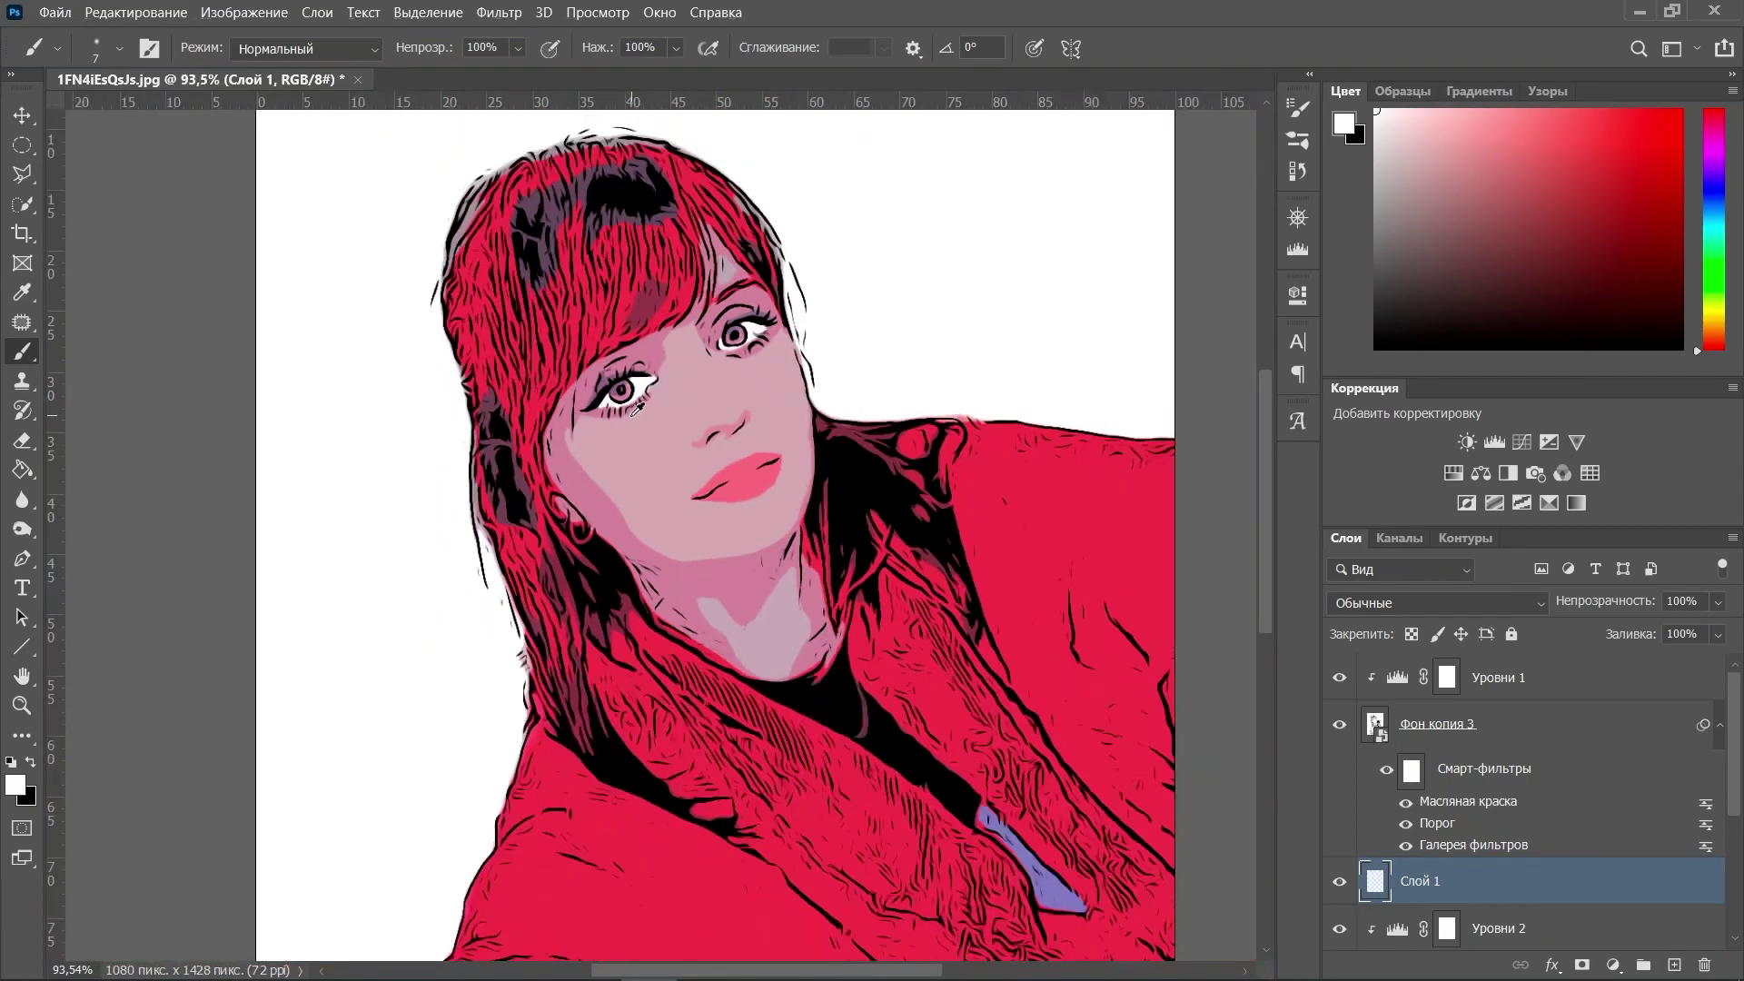
Set the foreground colour to a saturated blue and paint the irises of both eyes on Слой 1
scroll(636, 409, up, 3)
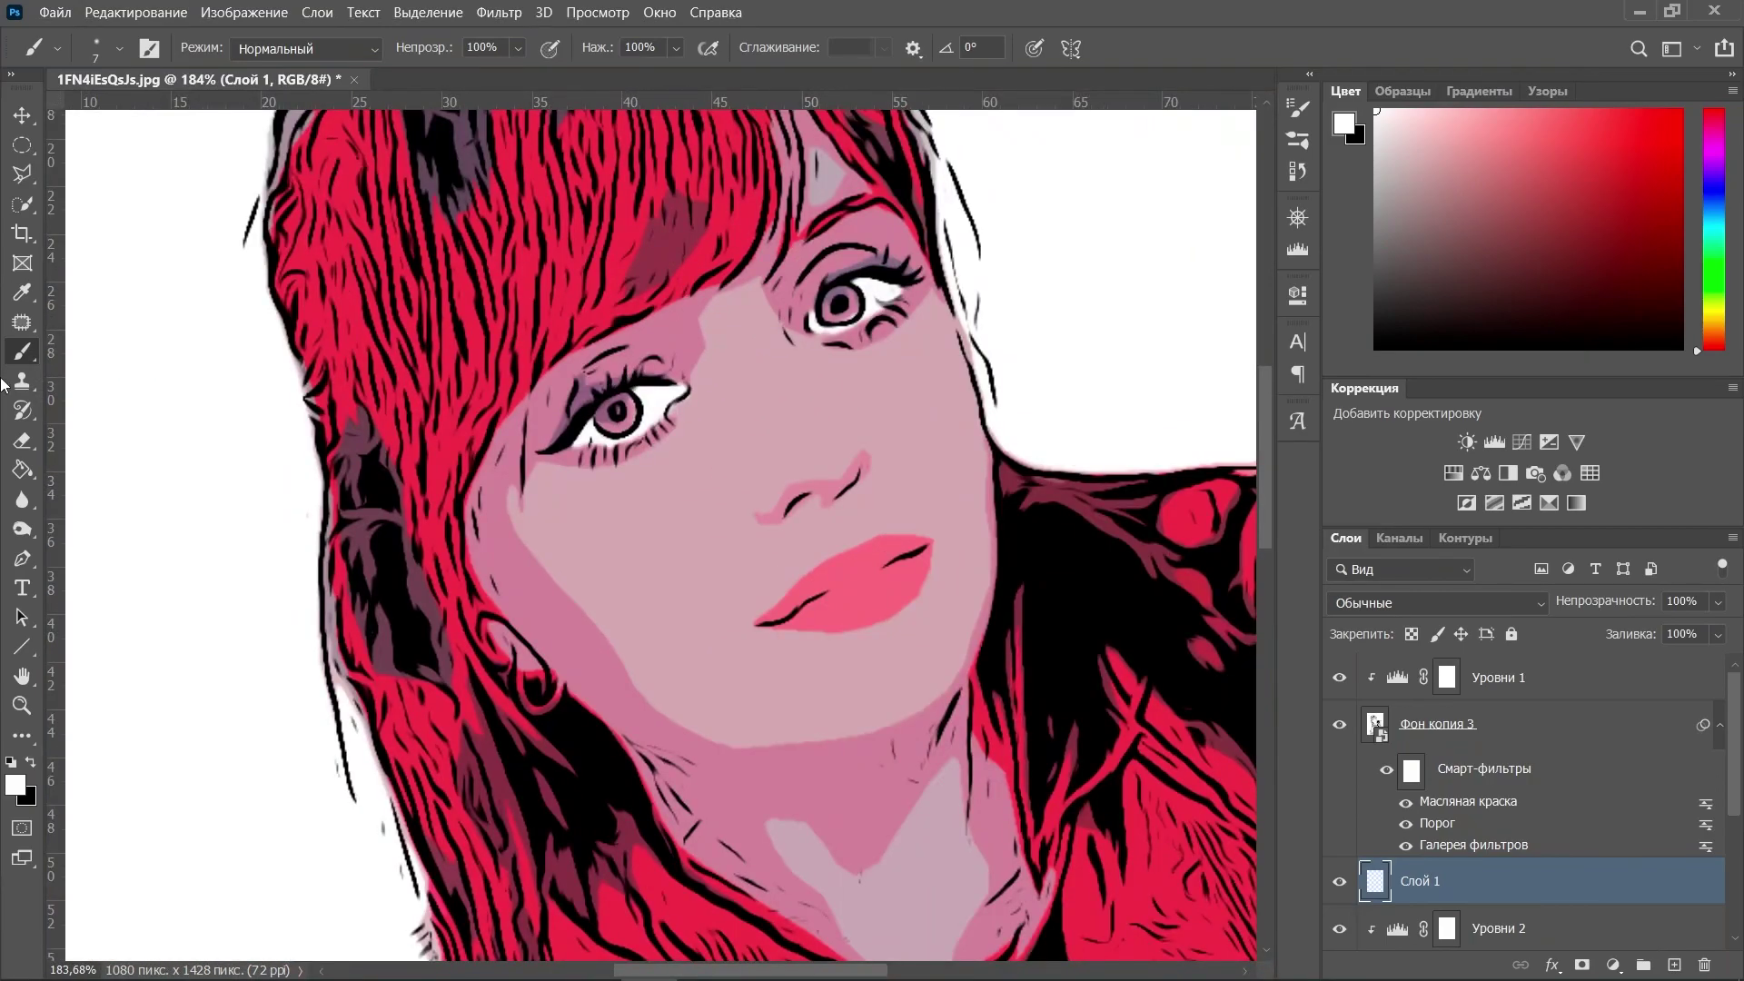
click(15, 785)
drag(1428, 445, 1430, 427)
click(1396, 377)
key(Return)
key(b)
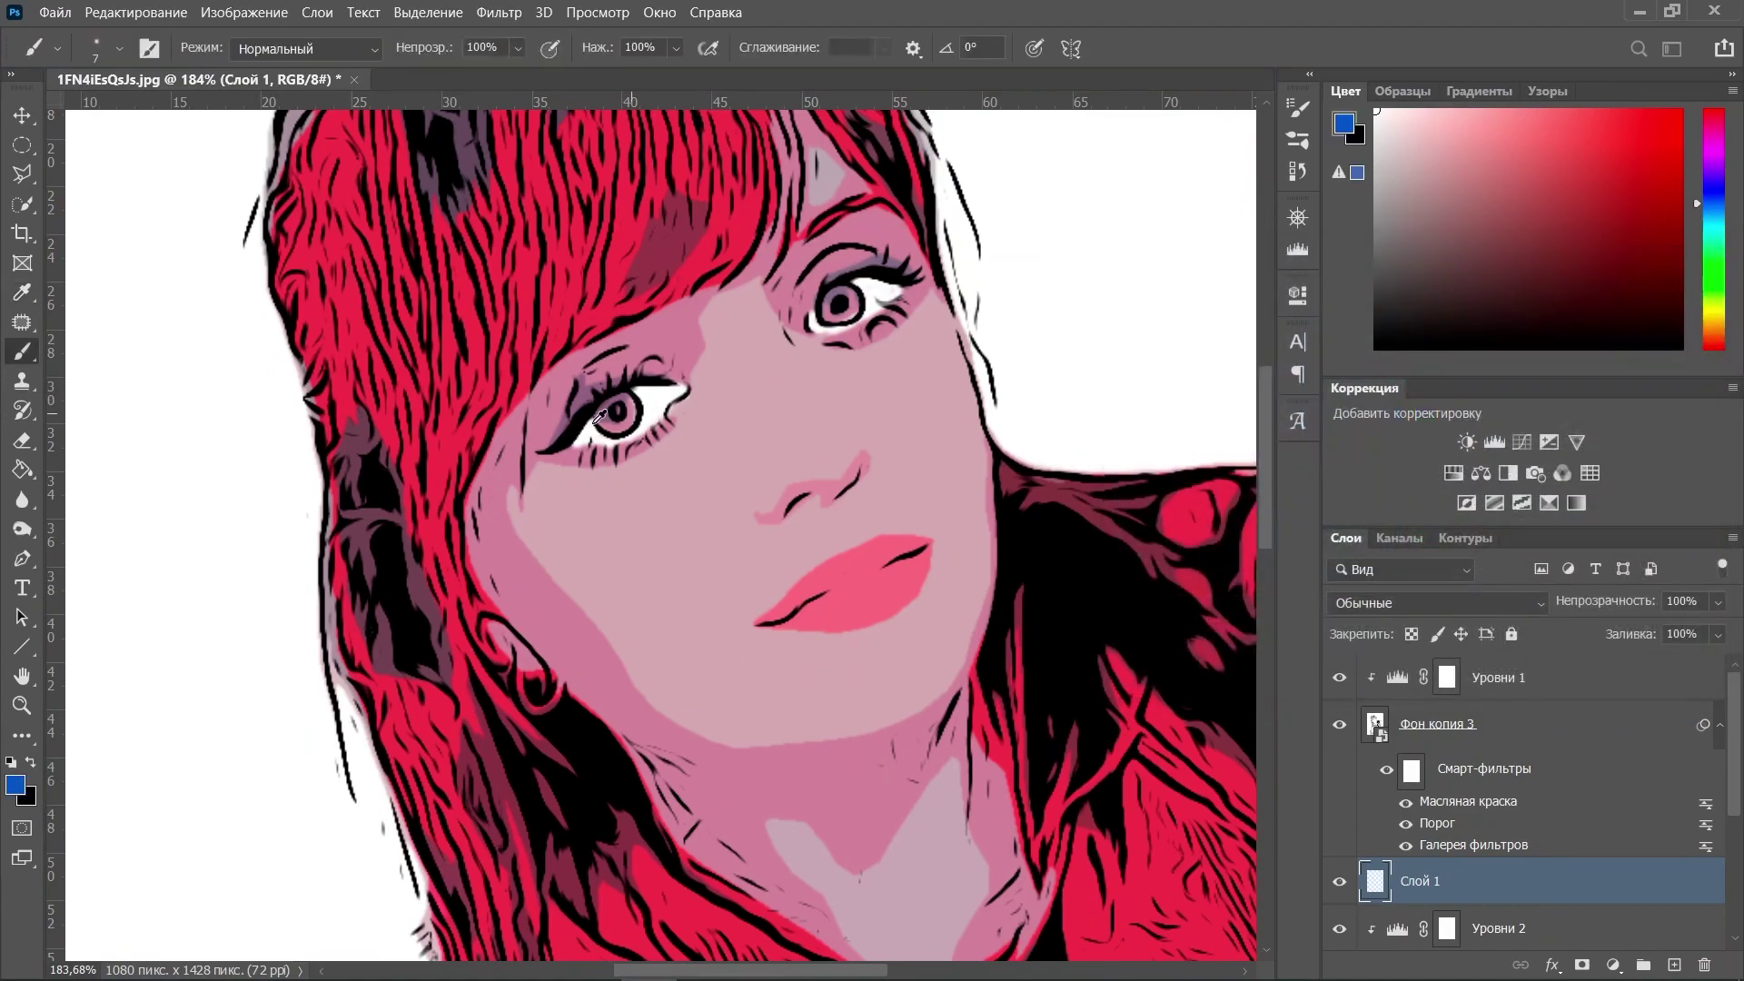
scroll(636, 388, up, 4)
mouse_move(626, 383)
mouse_down()
mouse_move(660, 357)
mouse_move(686, 405)
mouse_move(677, 430)
mouse_move(629, 435)
mouse_move(601, 392)
mouse_move(635, 423)
mouse_move(664, 402)
mouse_up()
scroll(1202, 229, up, 2)
scroll(1202, 228, up, 1)
scroll(1176, 250, right, 2)
mouse_move(1016, 259)
mouse_down()
mouse_move(954, 278)
mouse_move(957, 309)
mouse_move(1017, 302)
mouse_move(1000, 305)
mouse_move(1020, 262)
mouse_move(1015, 306)
mouse_move(982, 267)
mouse_move(967, 299)
mouse_move(1002, 301)
mouse_move(979, 266)
mouse_up()
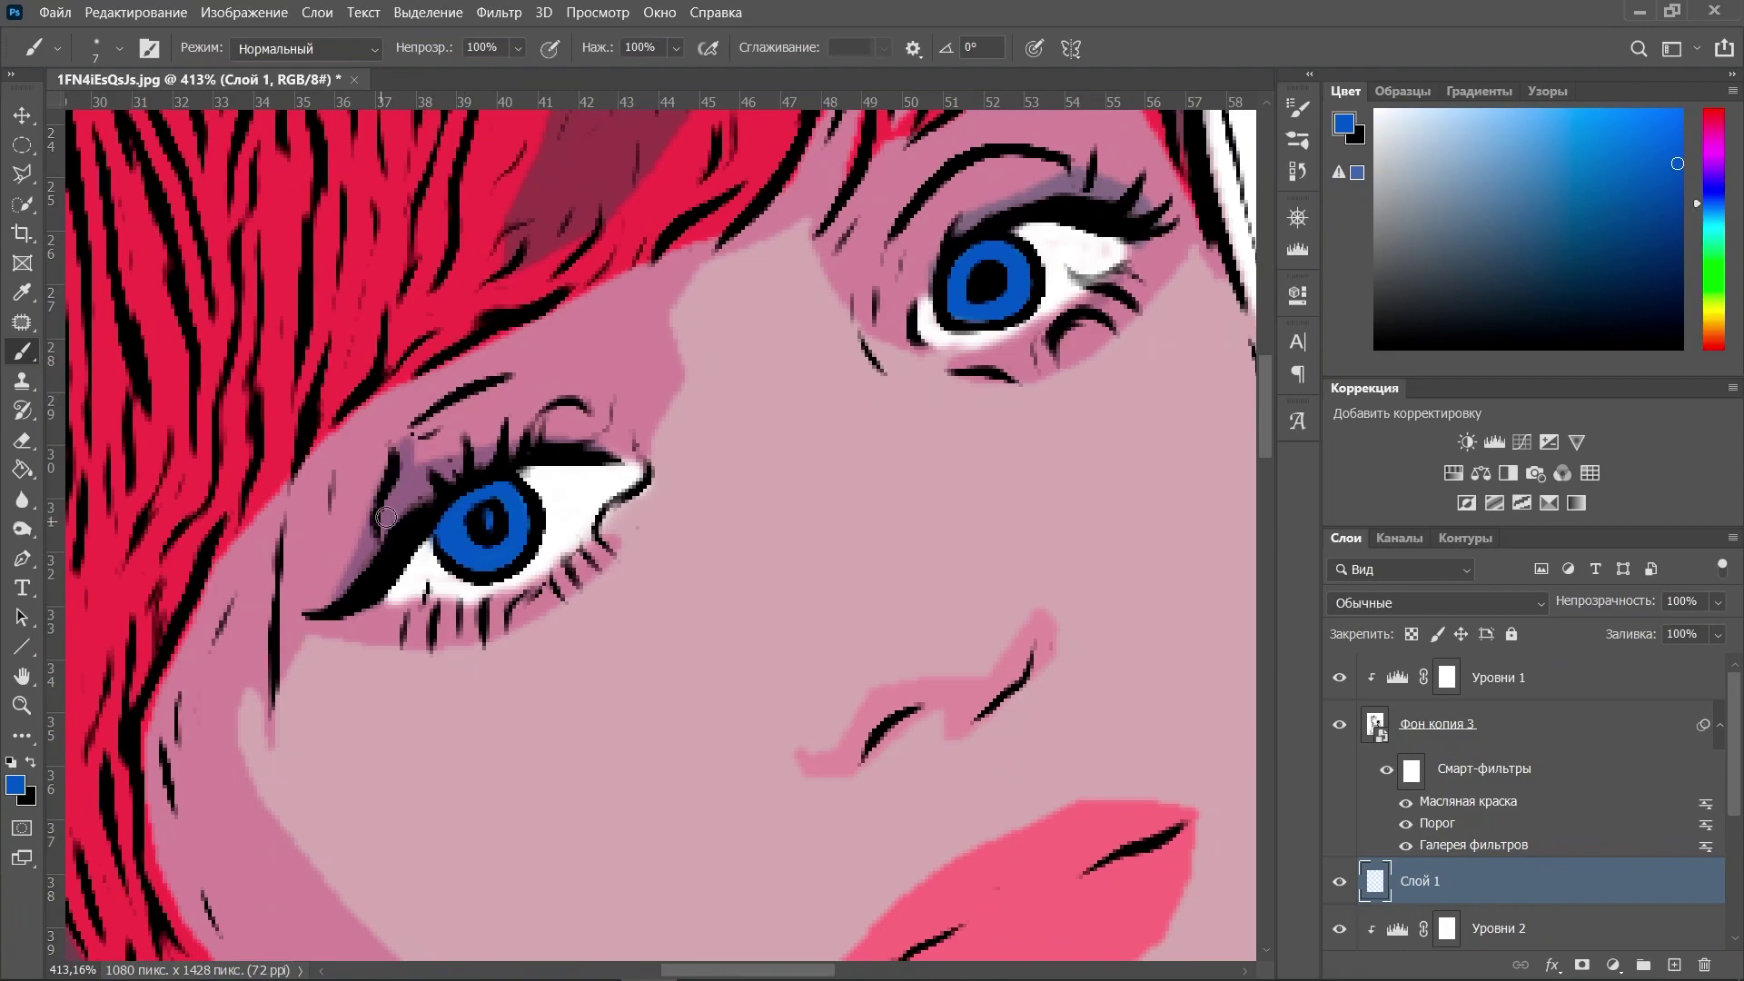
scroll(771, 514, down, 5)
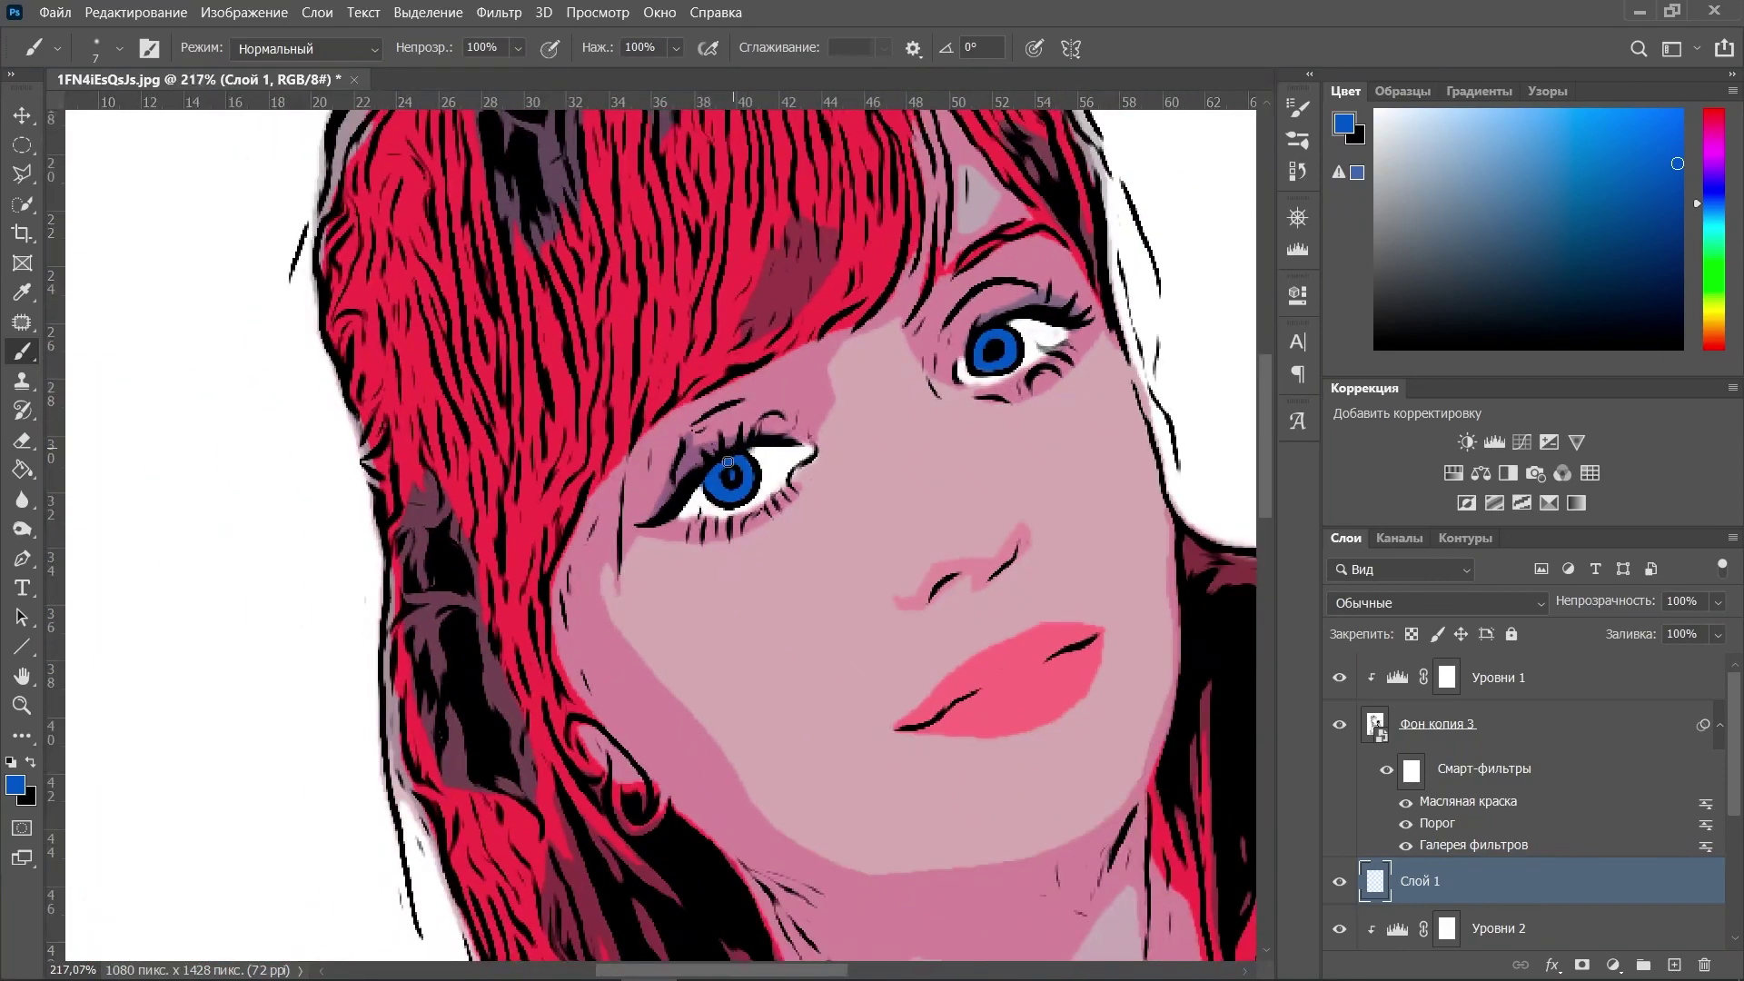
Create a new layer above Уровни 1 and paint a small white highlight on each pupil
click(1534, 684)
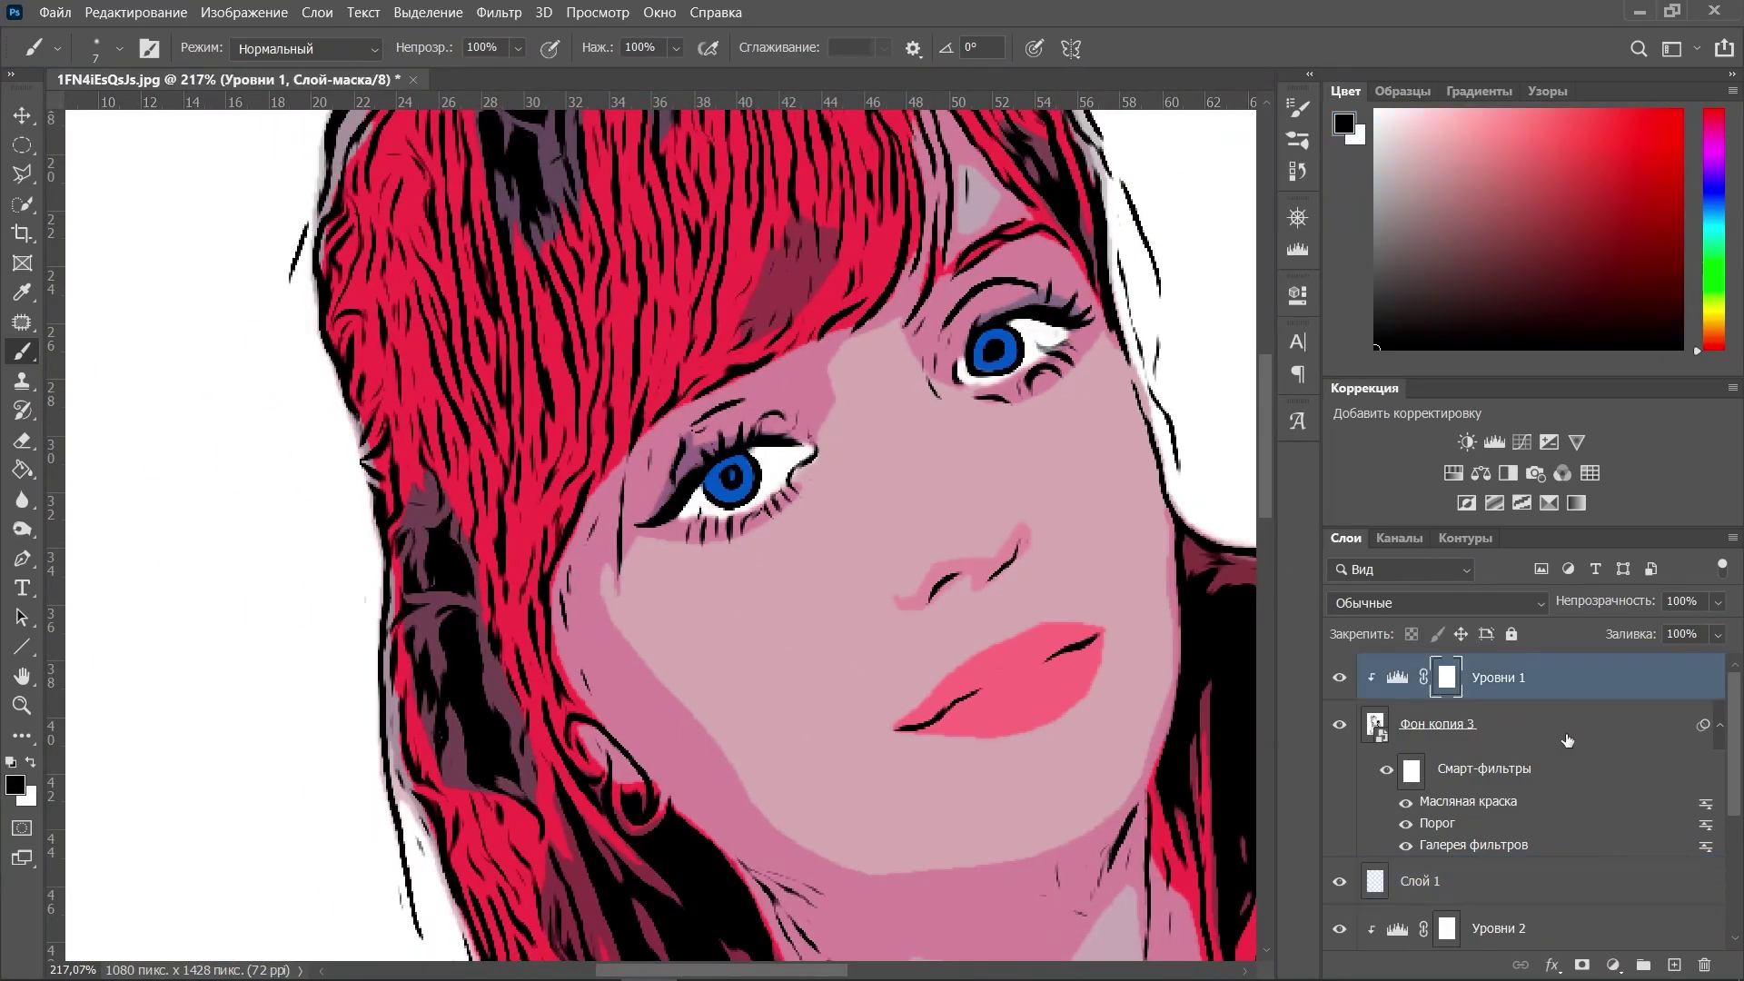
click(1671, 964)
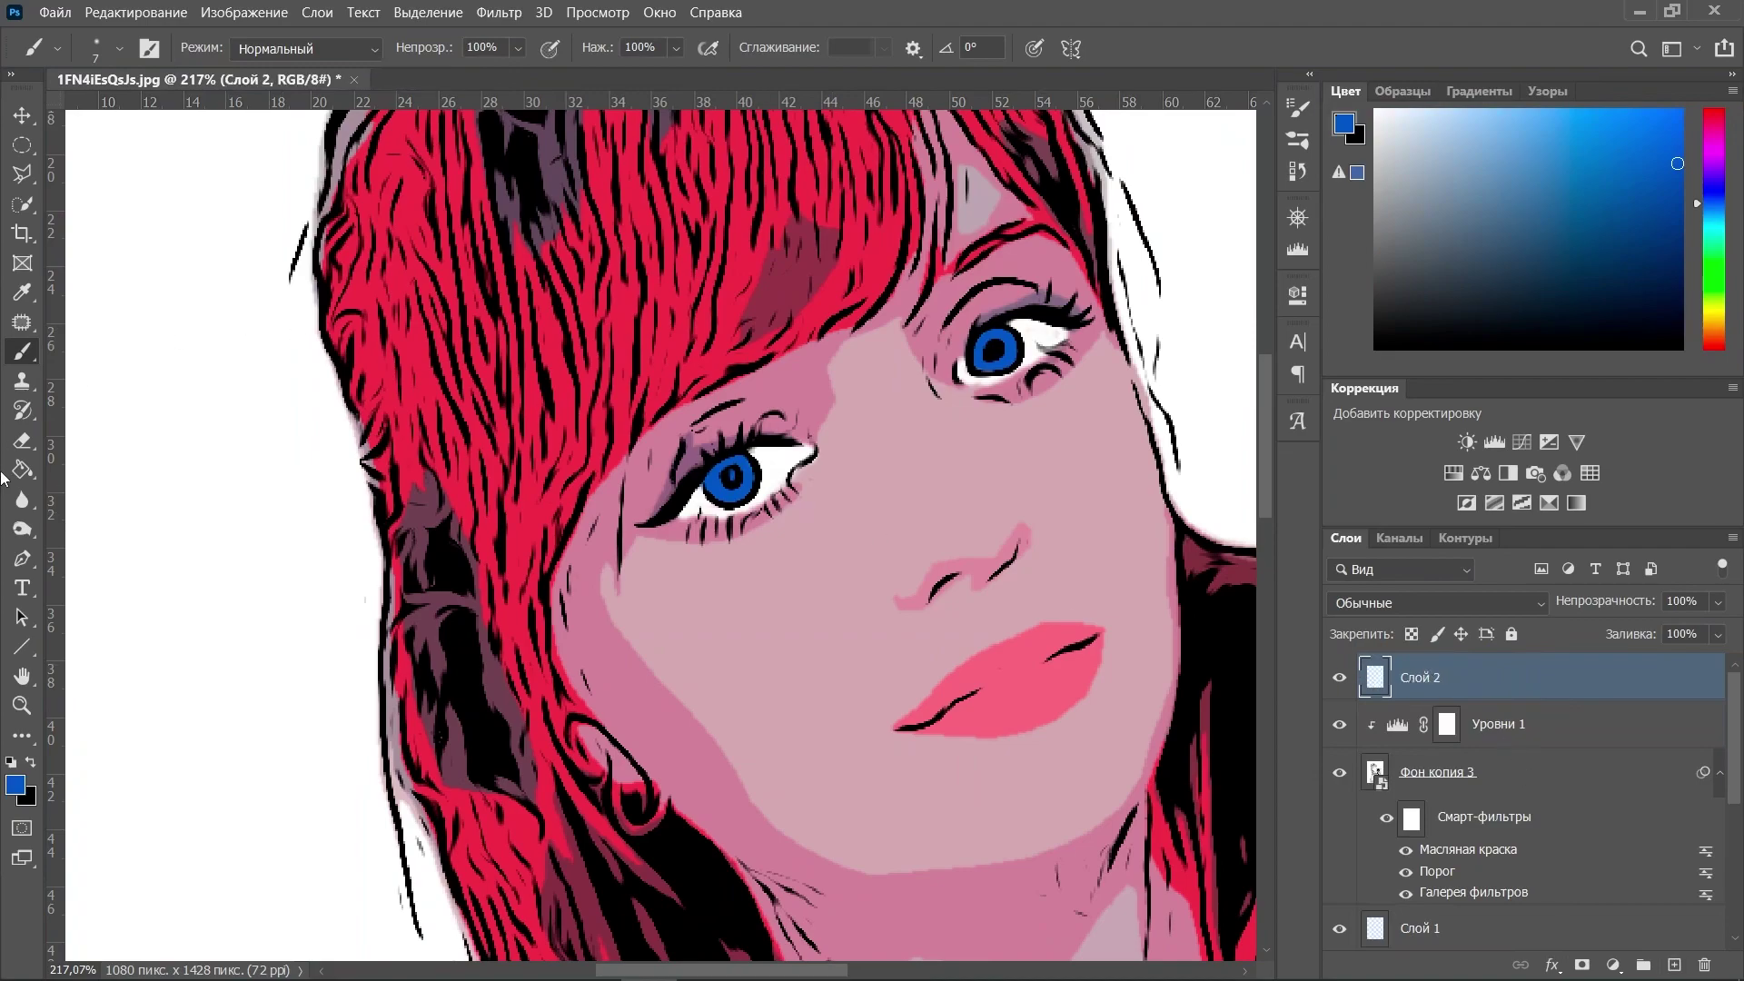
key(d)
click(32, 763)
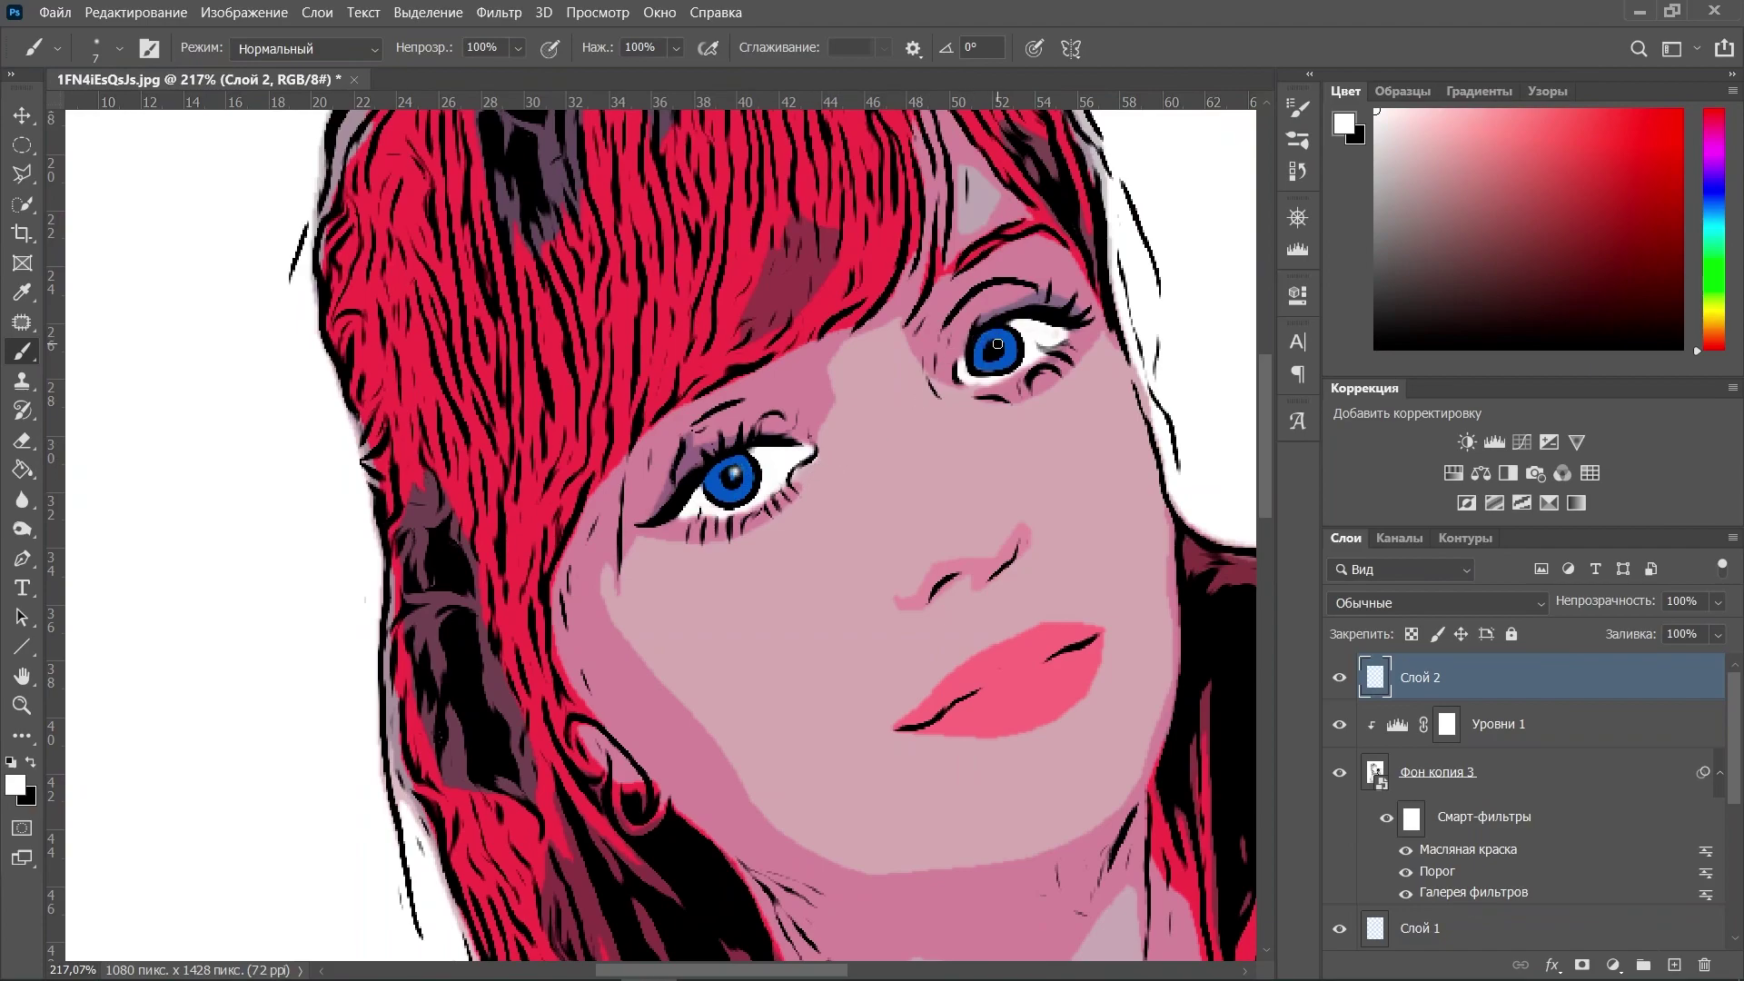
scroll(911, 500, down, 3)
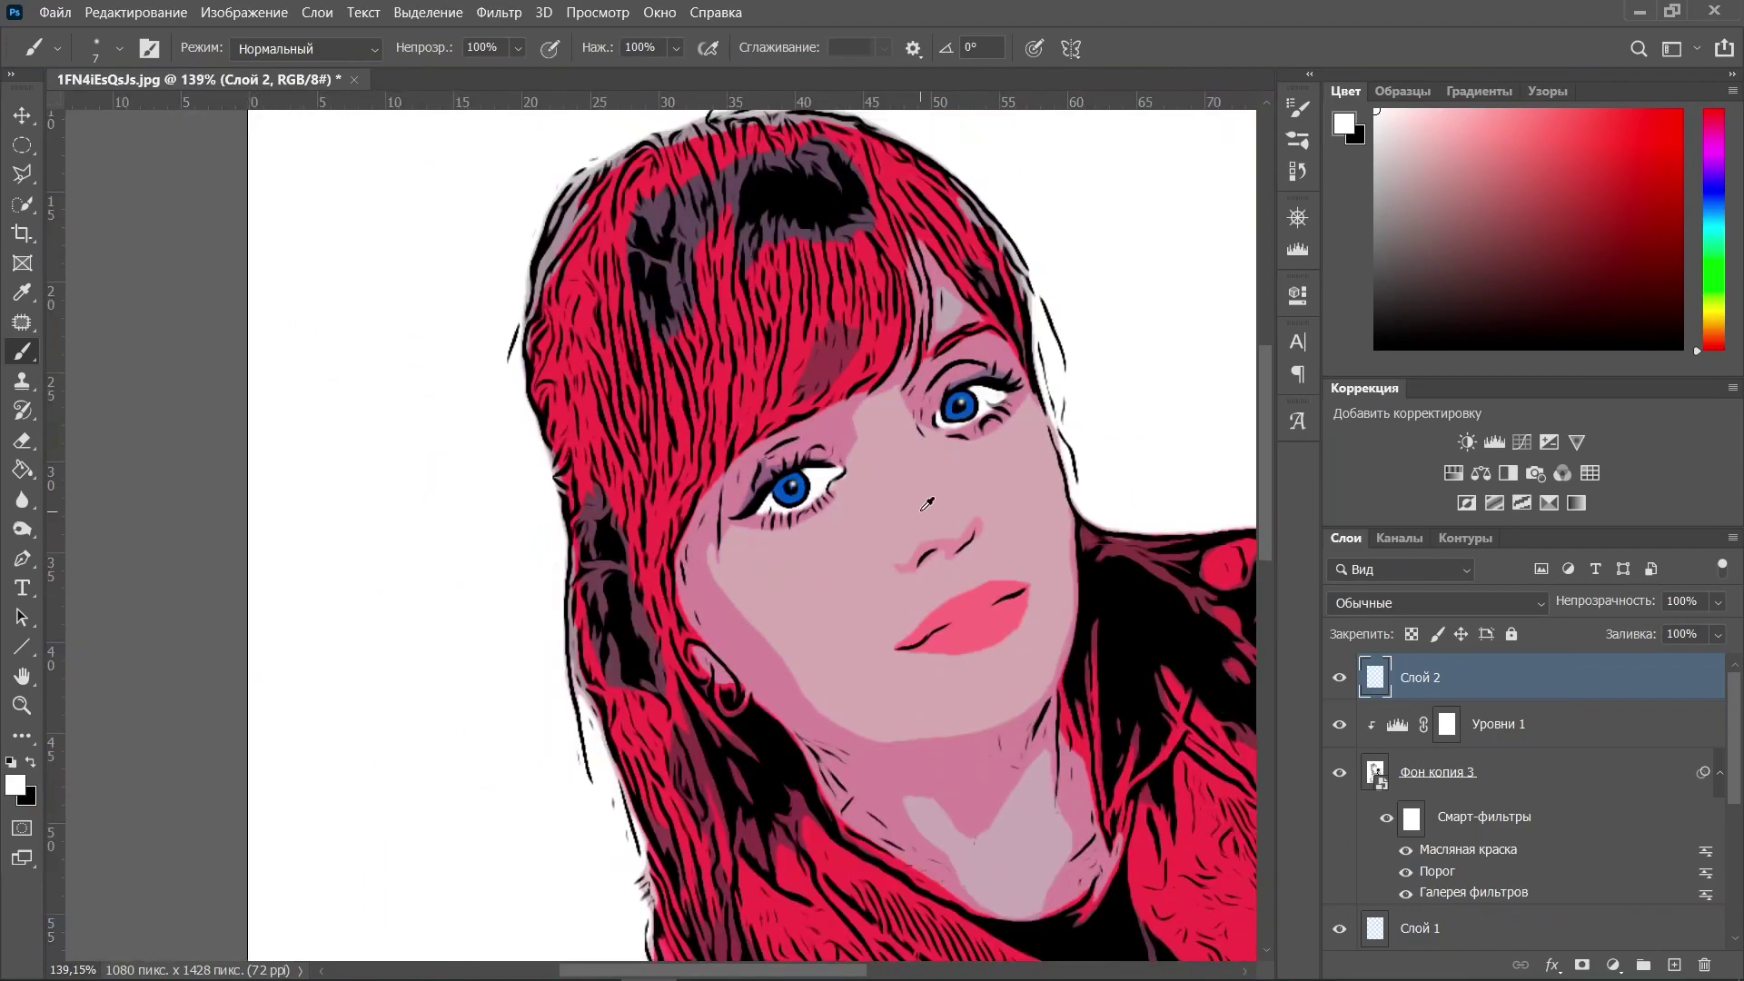
Increase the brush size to 11 pixels
scroll(927, 504, up, 3)
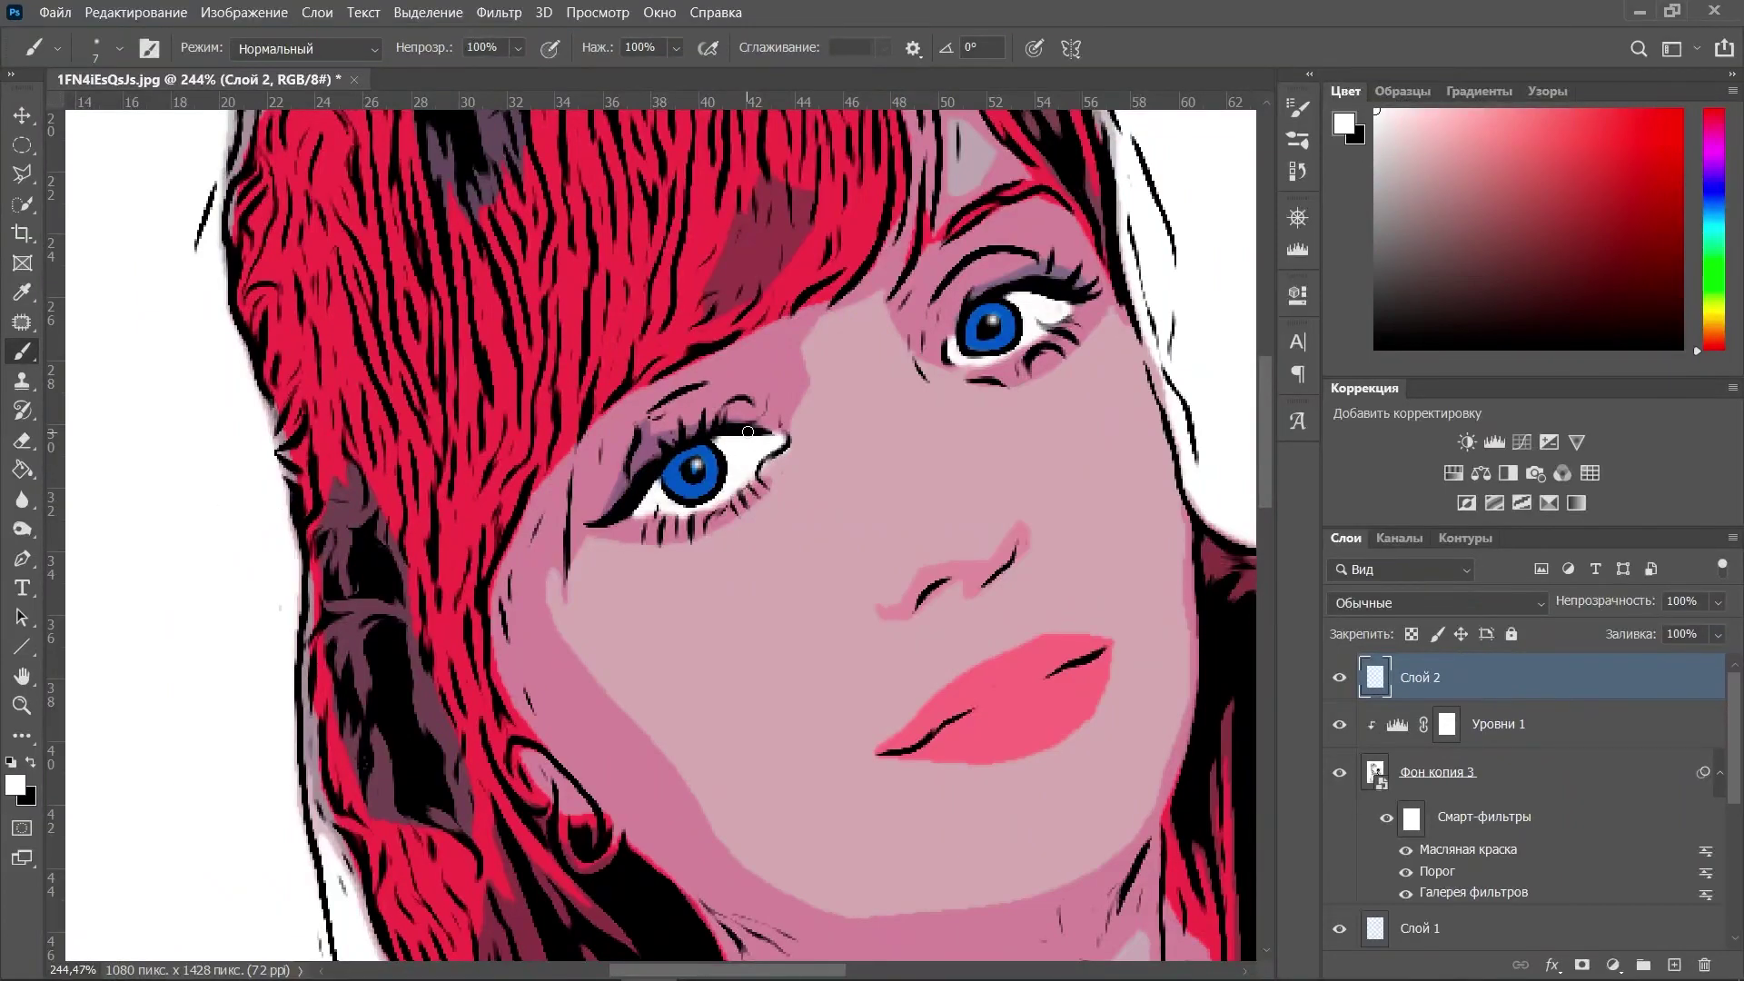
right_click(747, 431)
drag(874, 484, 878, 483)
key(Return)
scroll(1028, 400, down, 8)
scroll(959, 593, down, 4)
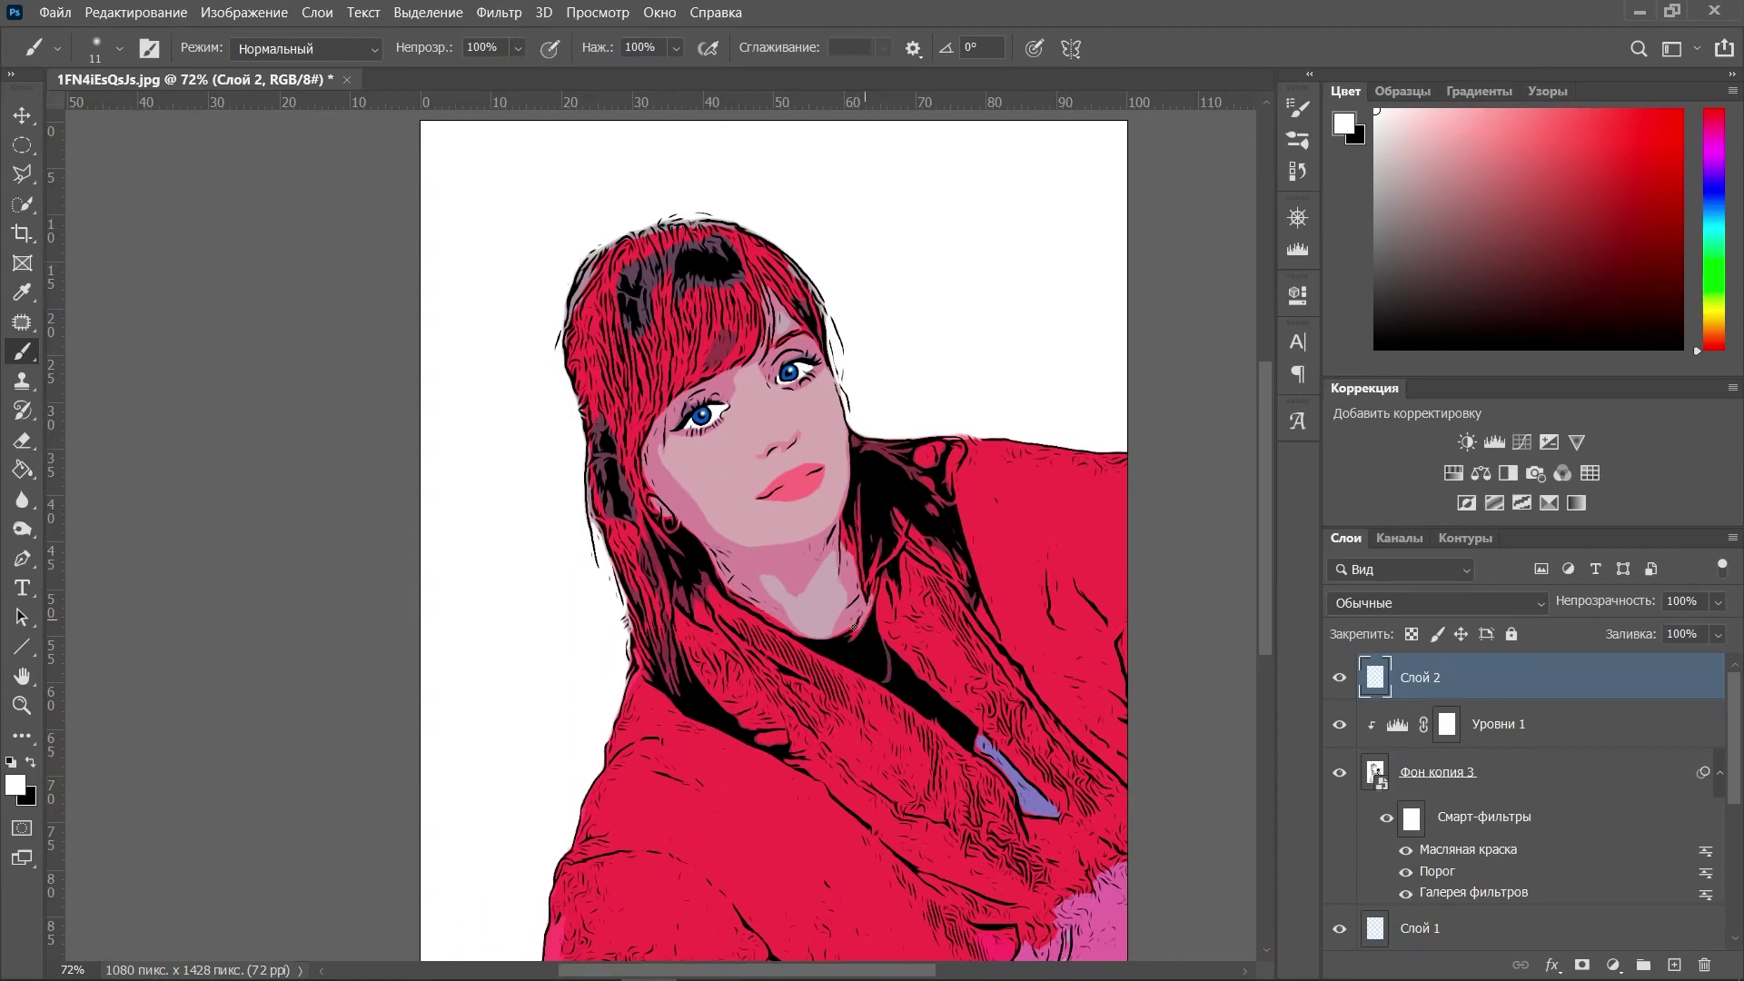
scroll(864, 621, down, 2)
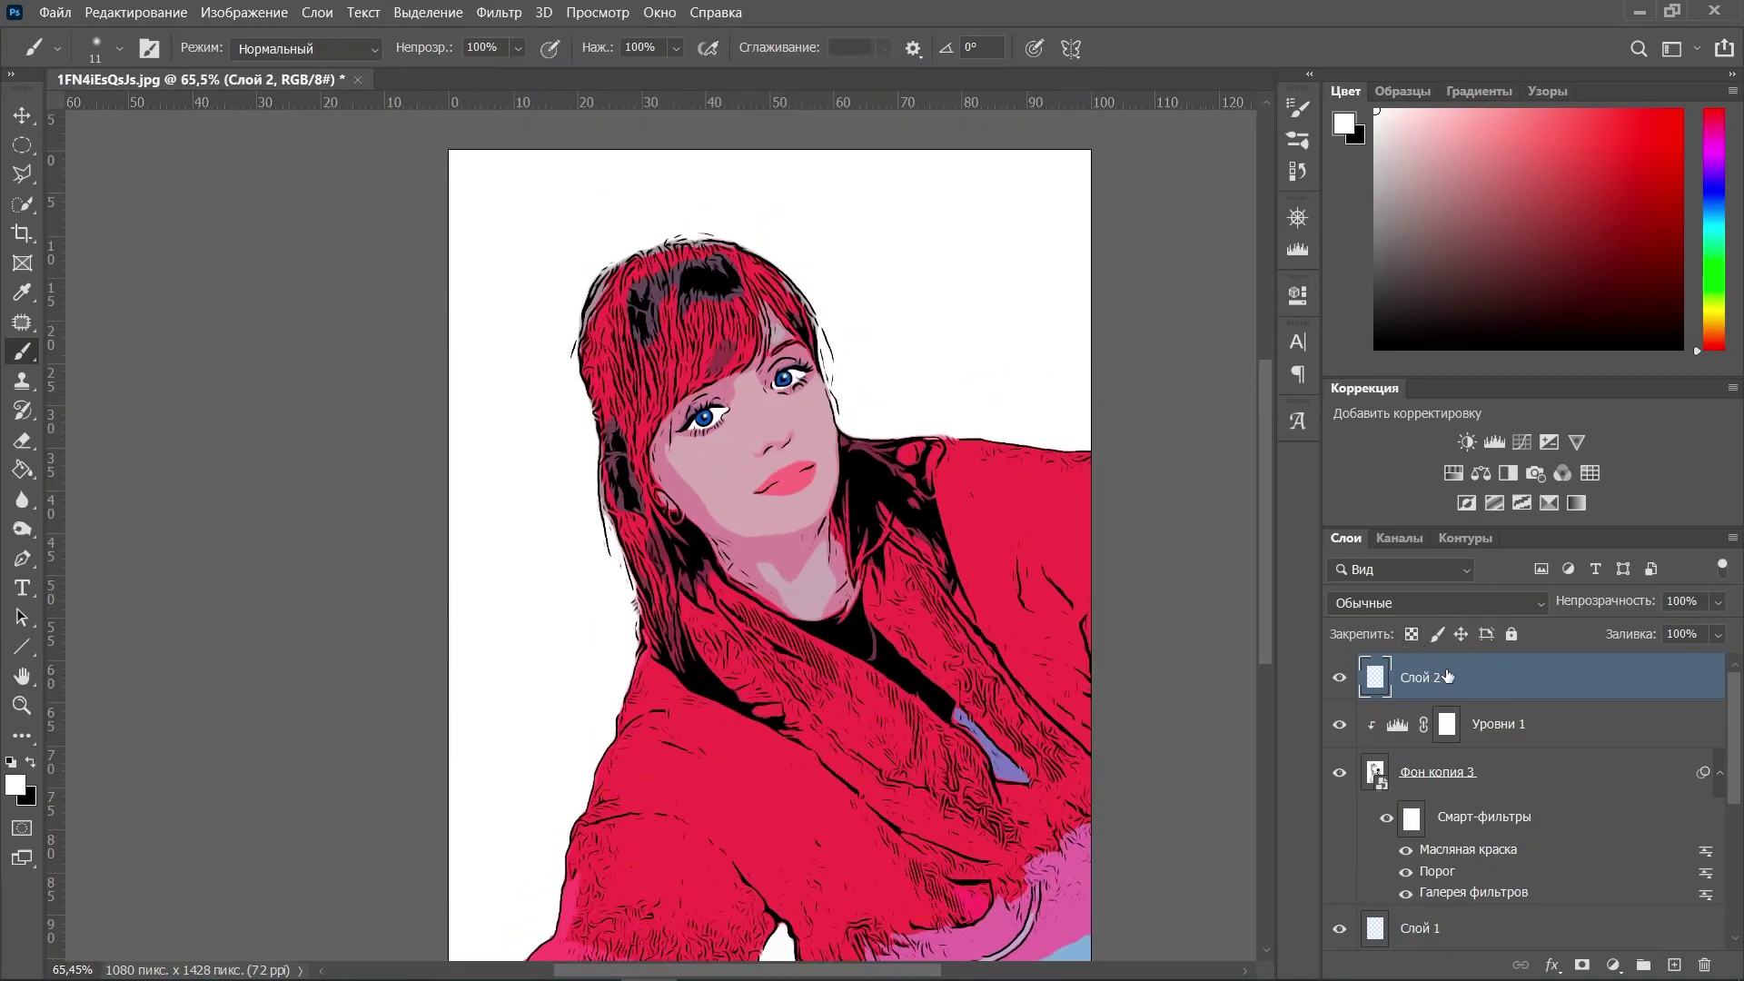
Open the contents of smart object Фон копия 3 and copy its masked portrait layer into the main document above Фон копия 3
scroll(1486, 745, down, 5)
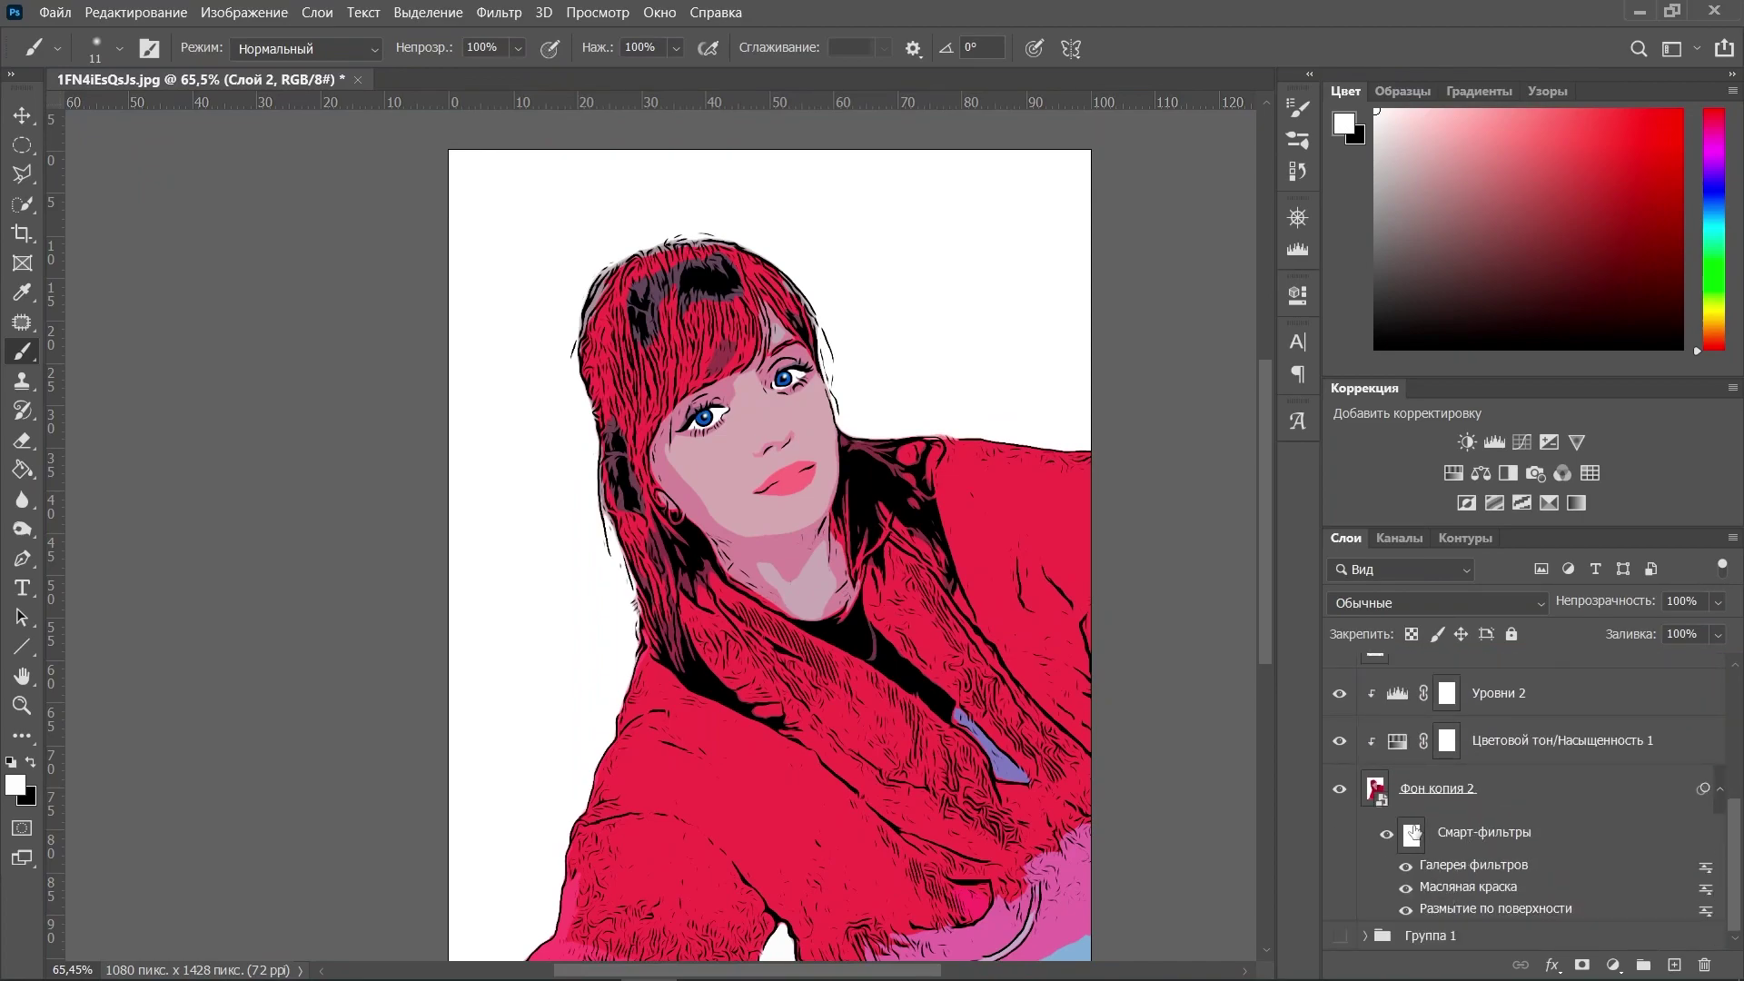
scroll(1414, 832, up, 5)
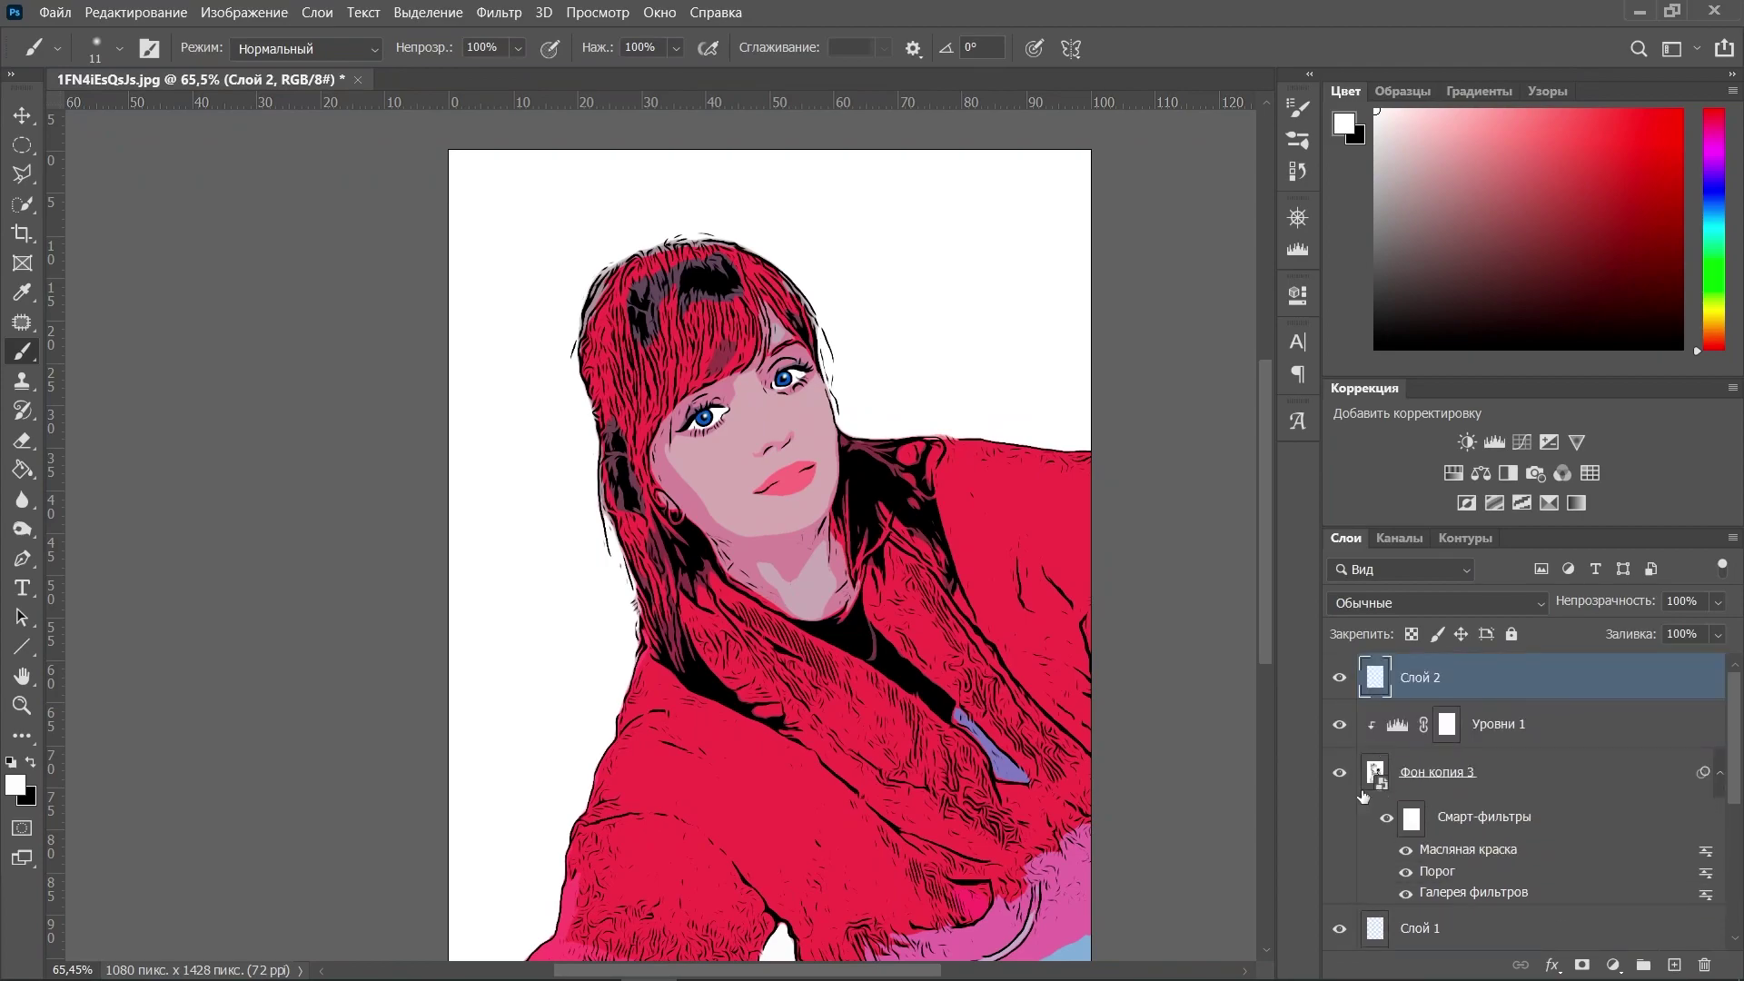
double_click(1377, 779)
click(1006, 443)
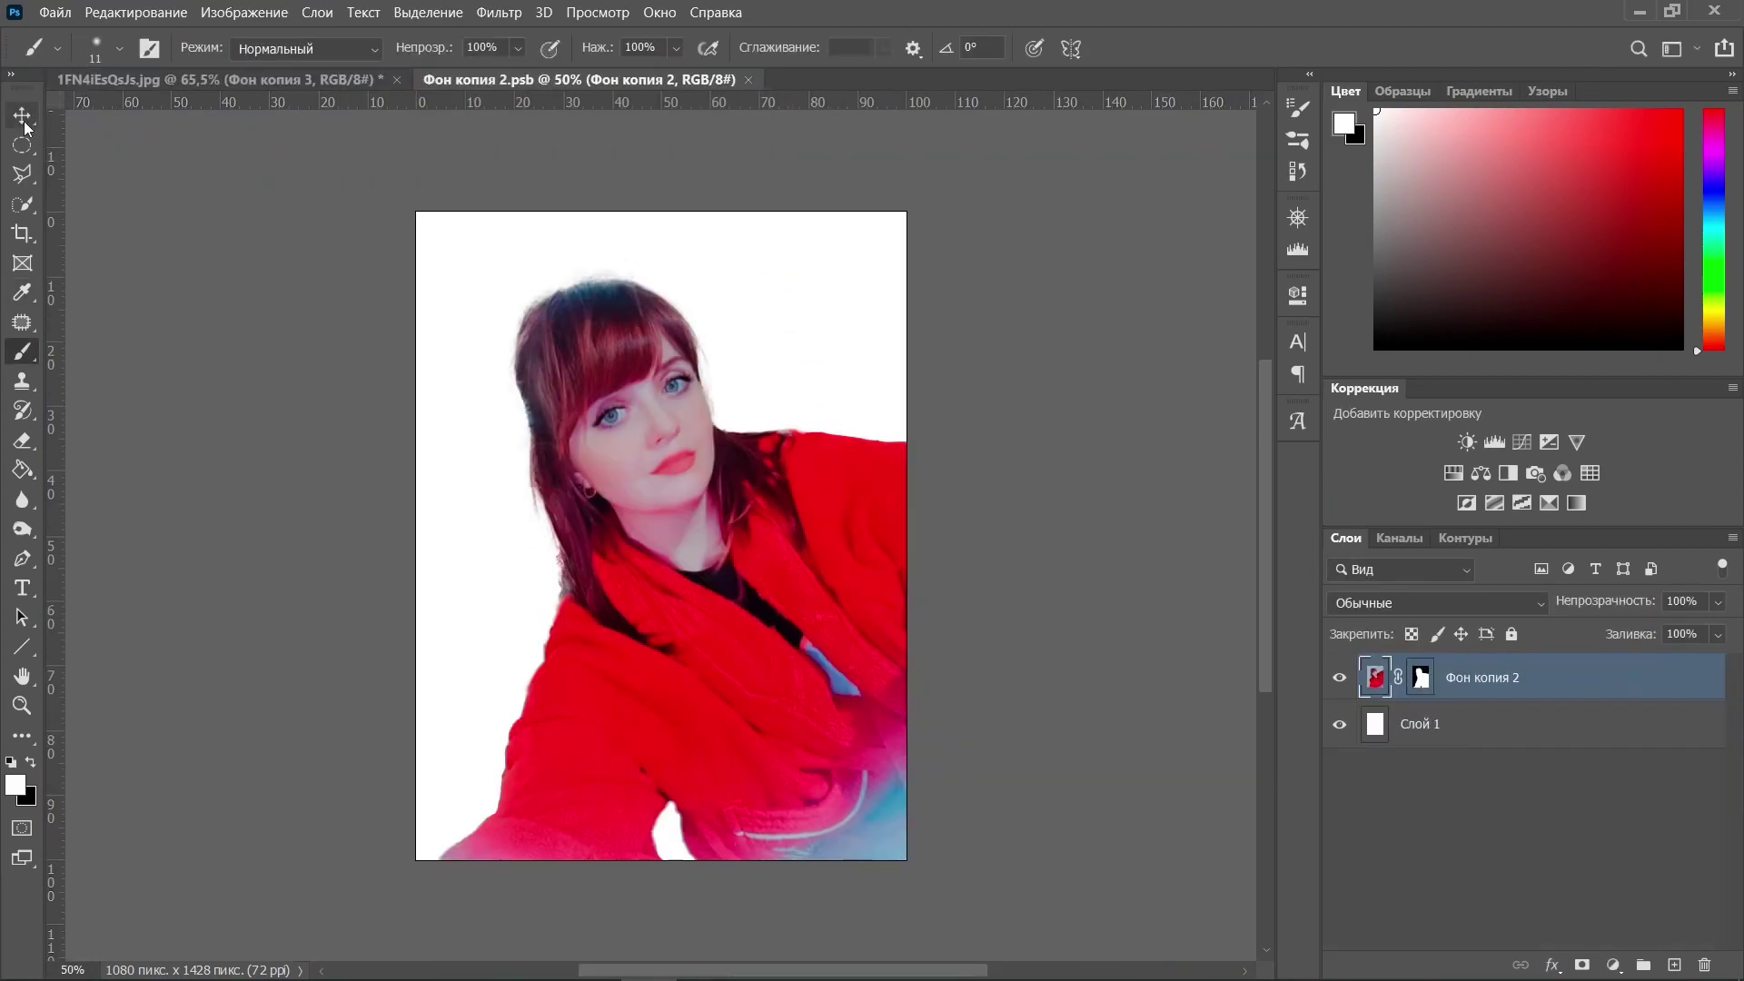
click(23, 115)
drag(636, 409, 761, 504)
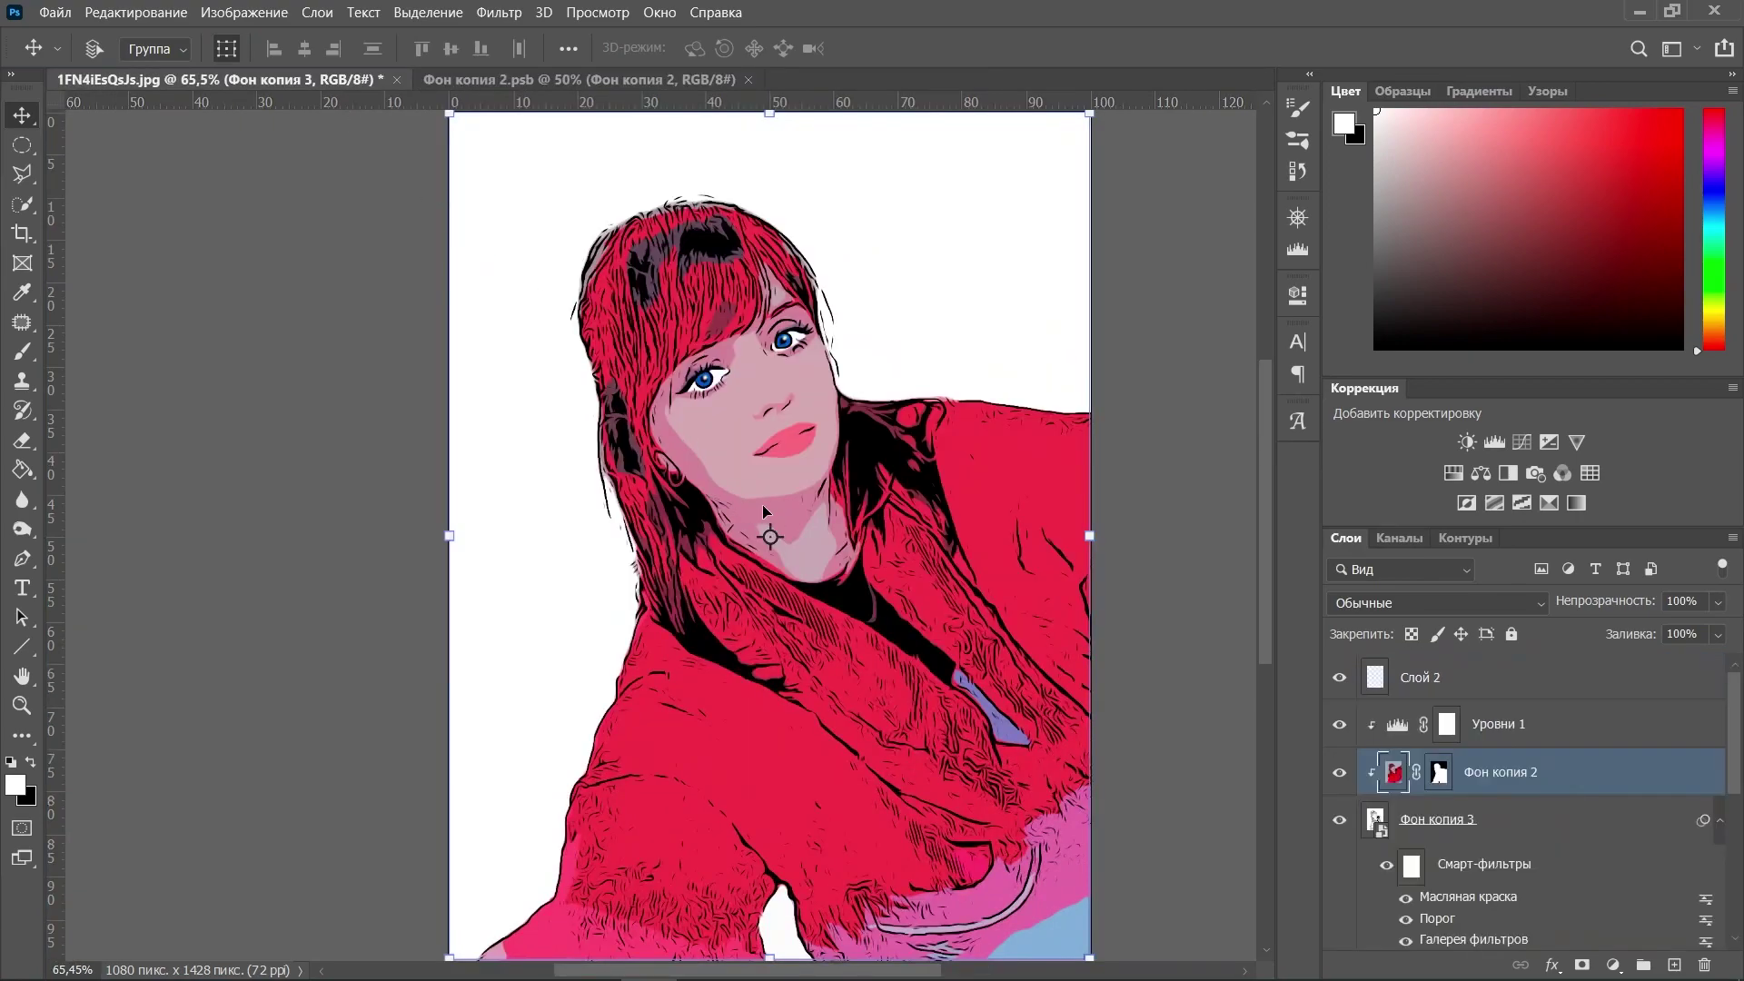
Load the copied portrait layer's mask as a selection and delete that layer
ctrl+click(1439, 776)
drag(1658, 797, 1704, 965)
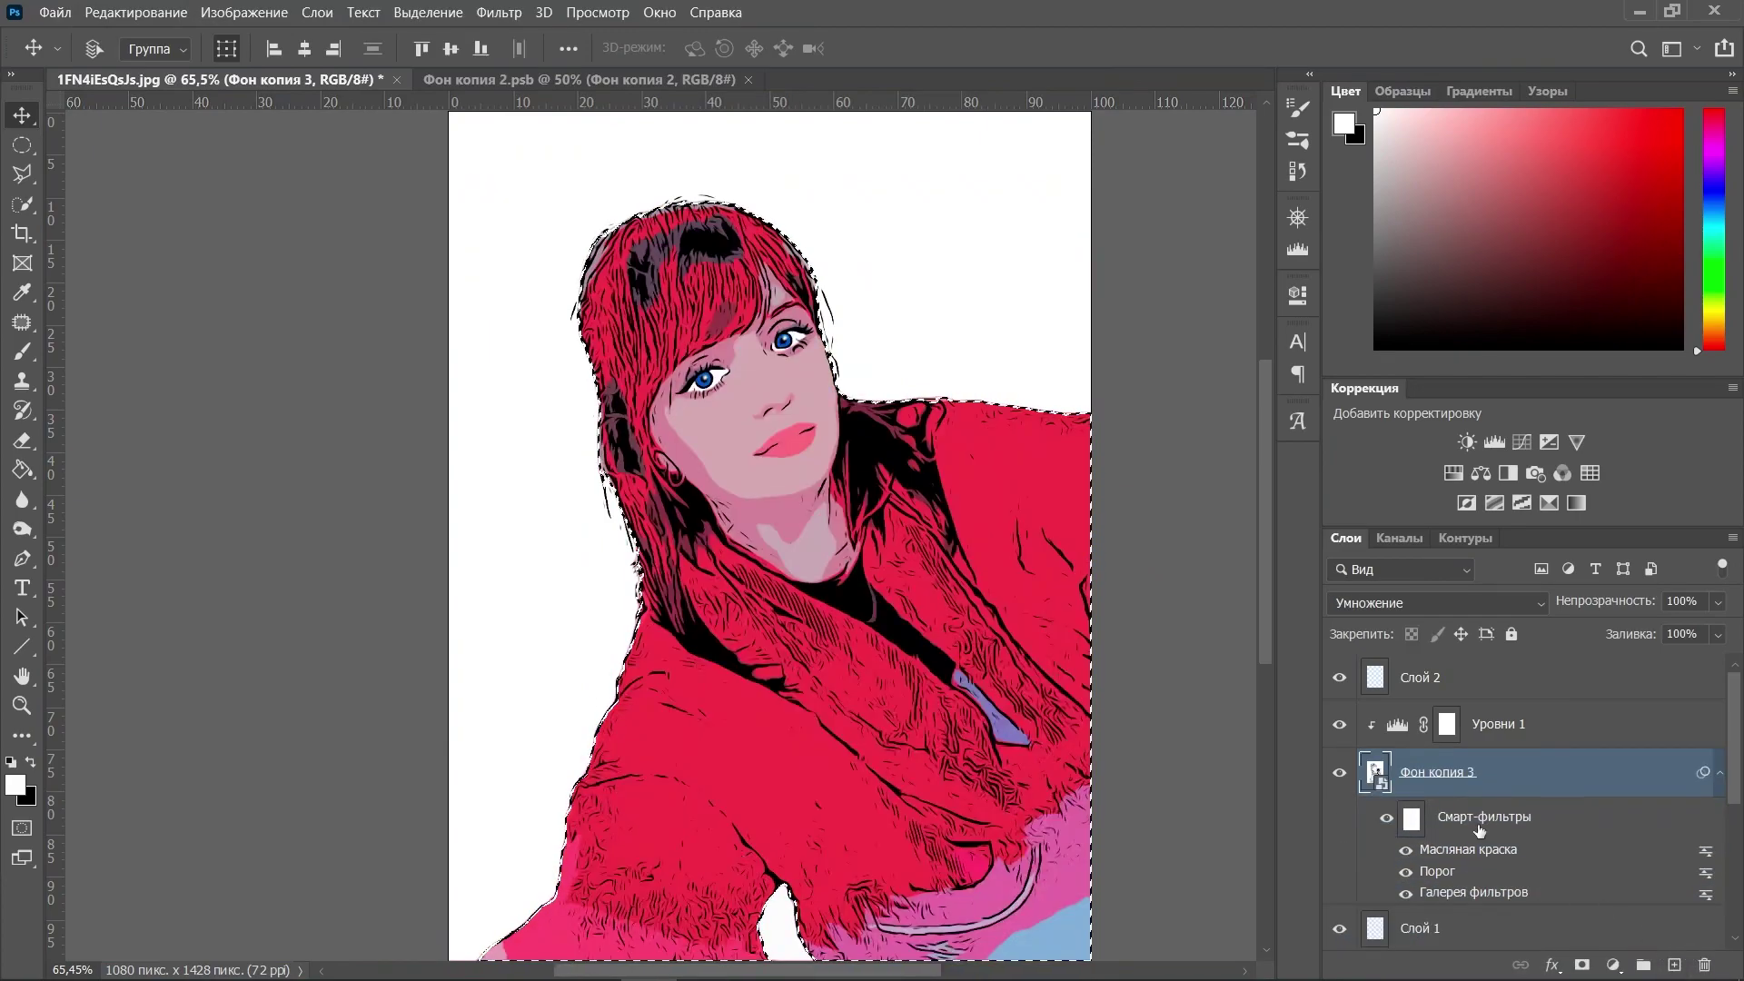
Select layer Фон копия 2, contract the figure selection and add it to that layer as a mask
key(ctrl+z)
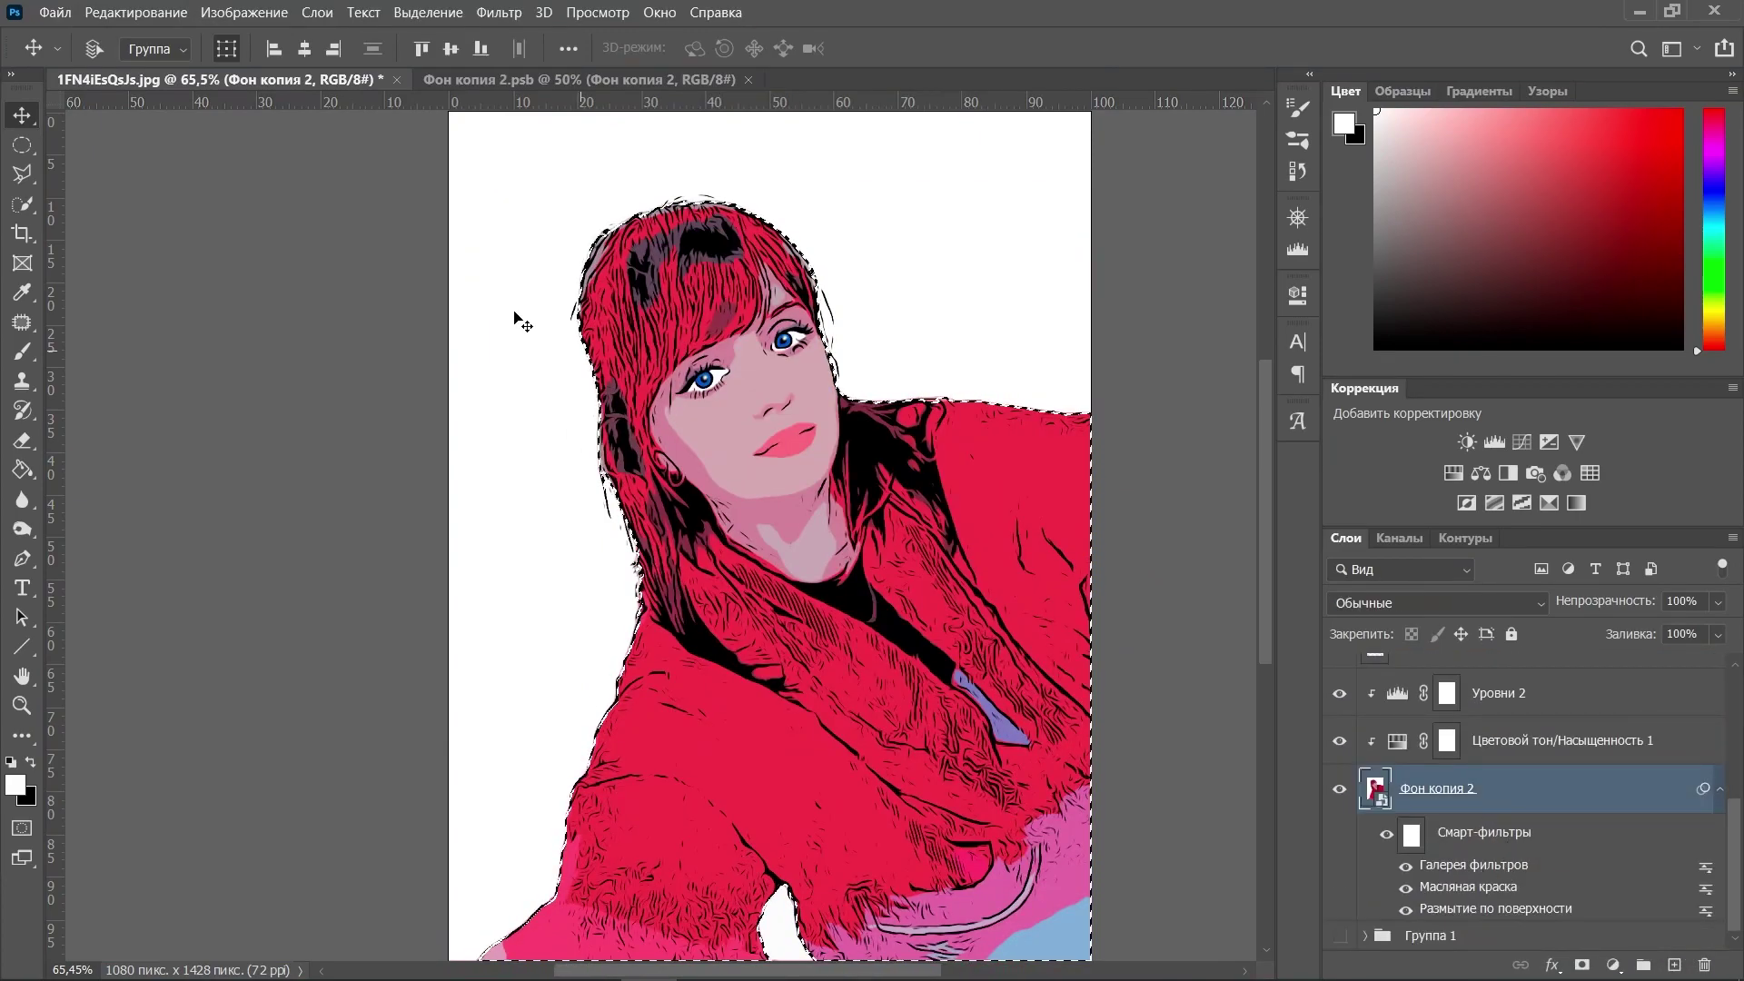
click(429, 12)
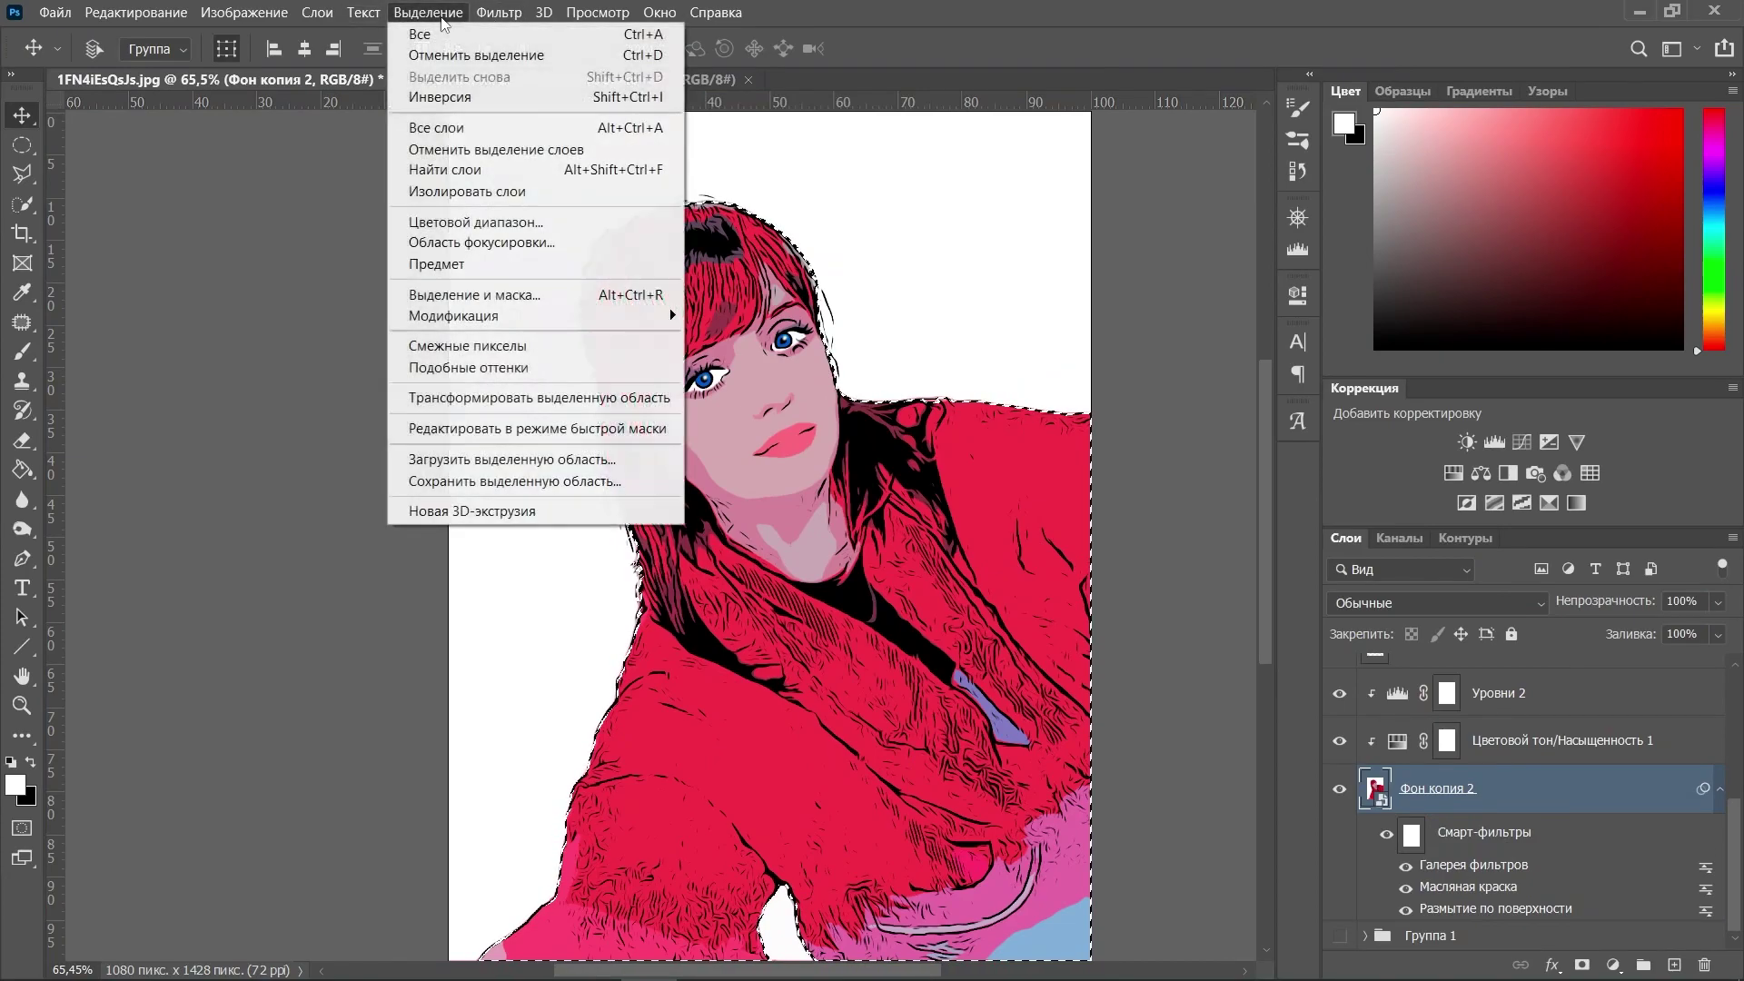
mouse_move(485, 318)
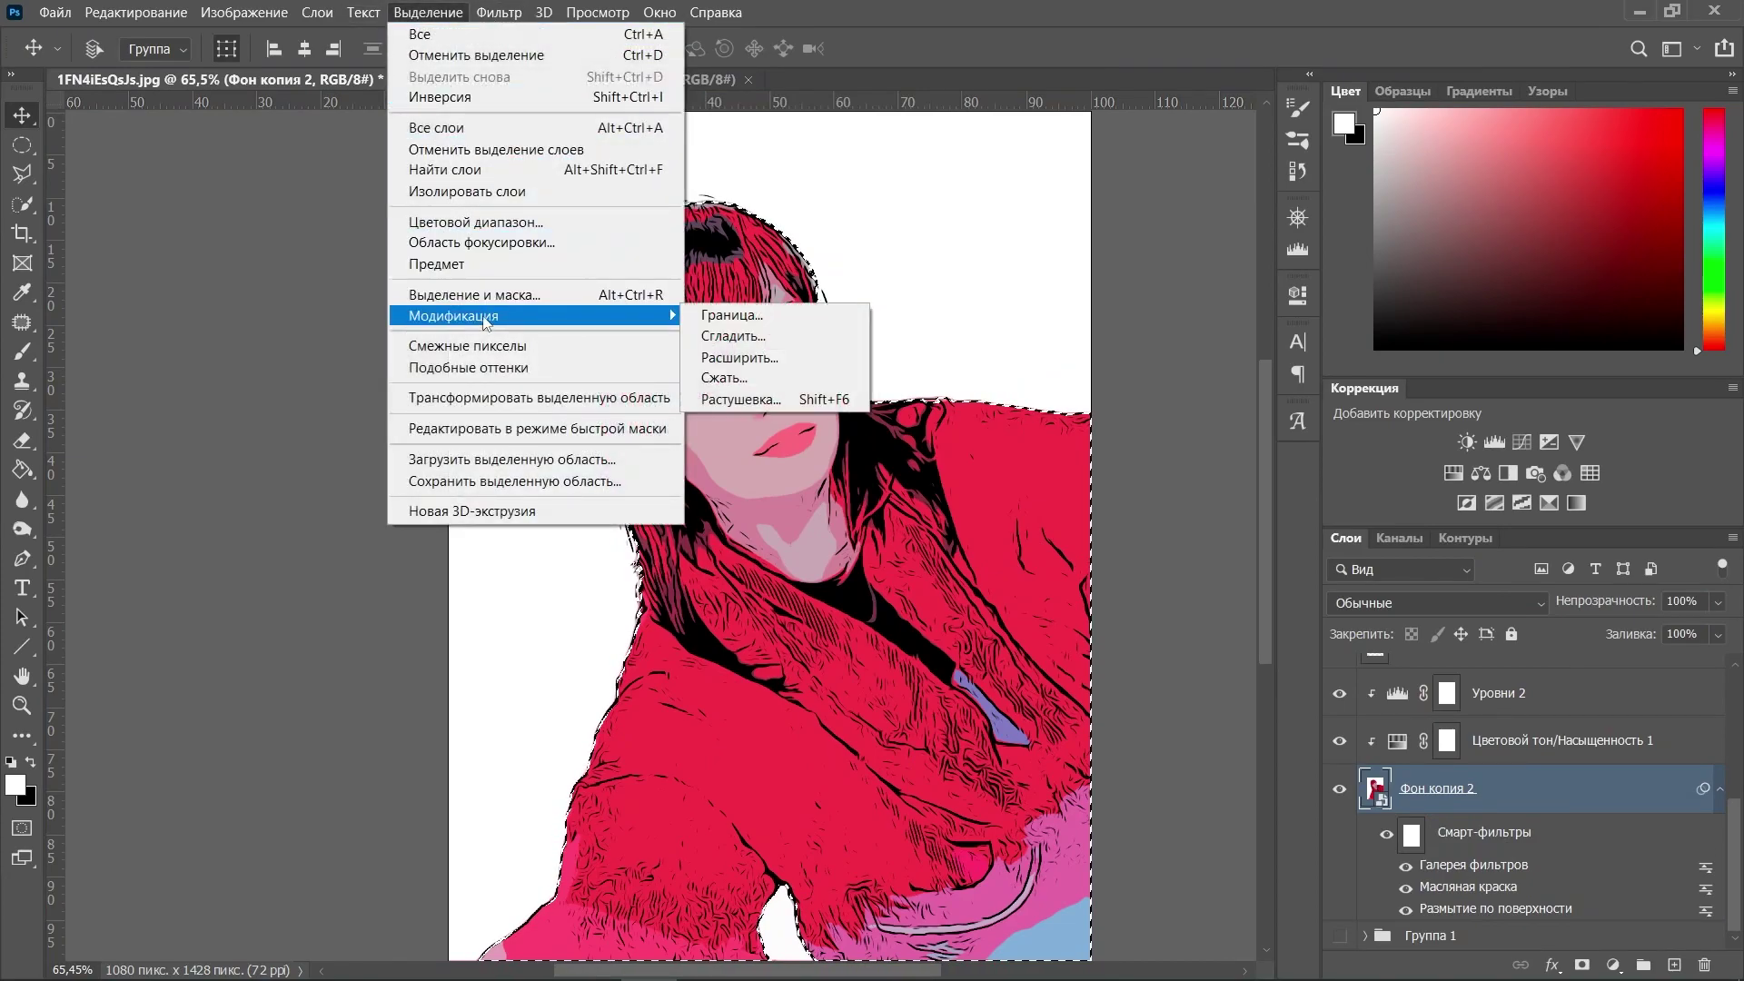
click(731, 378)
click(1004, 291)
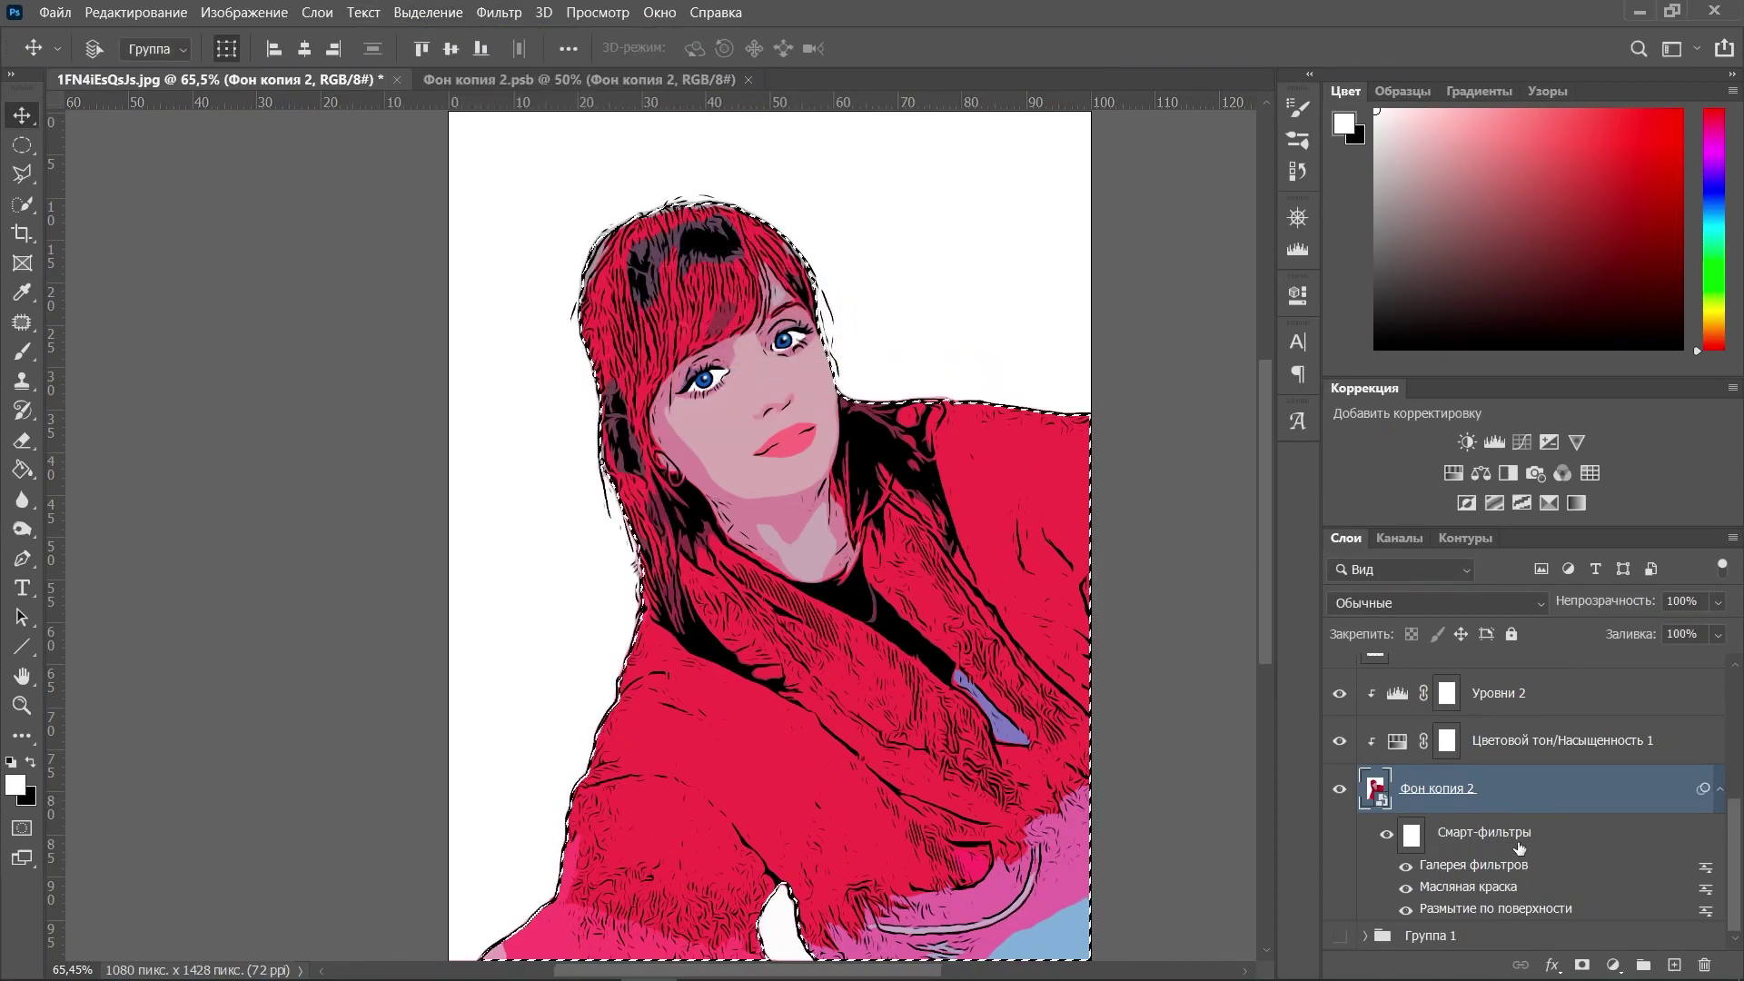
click(1582, 963)
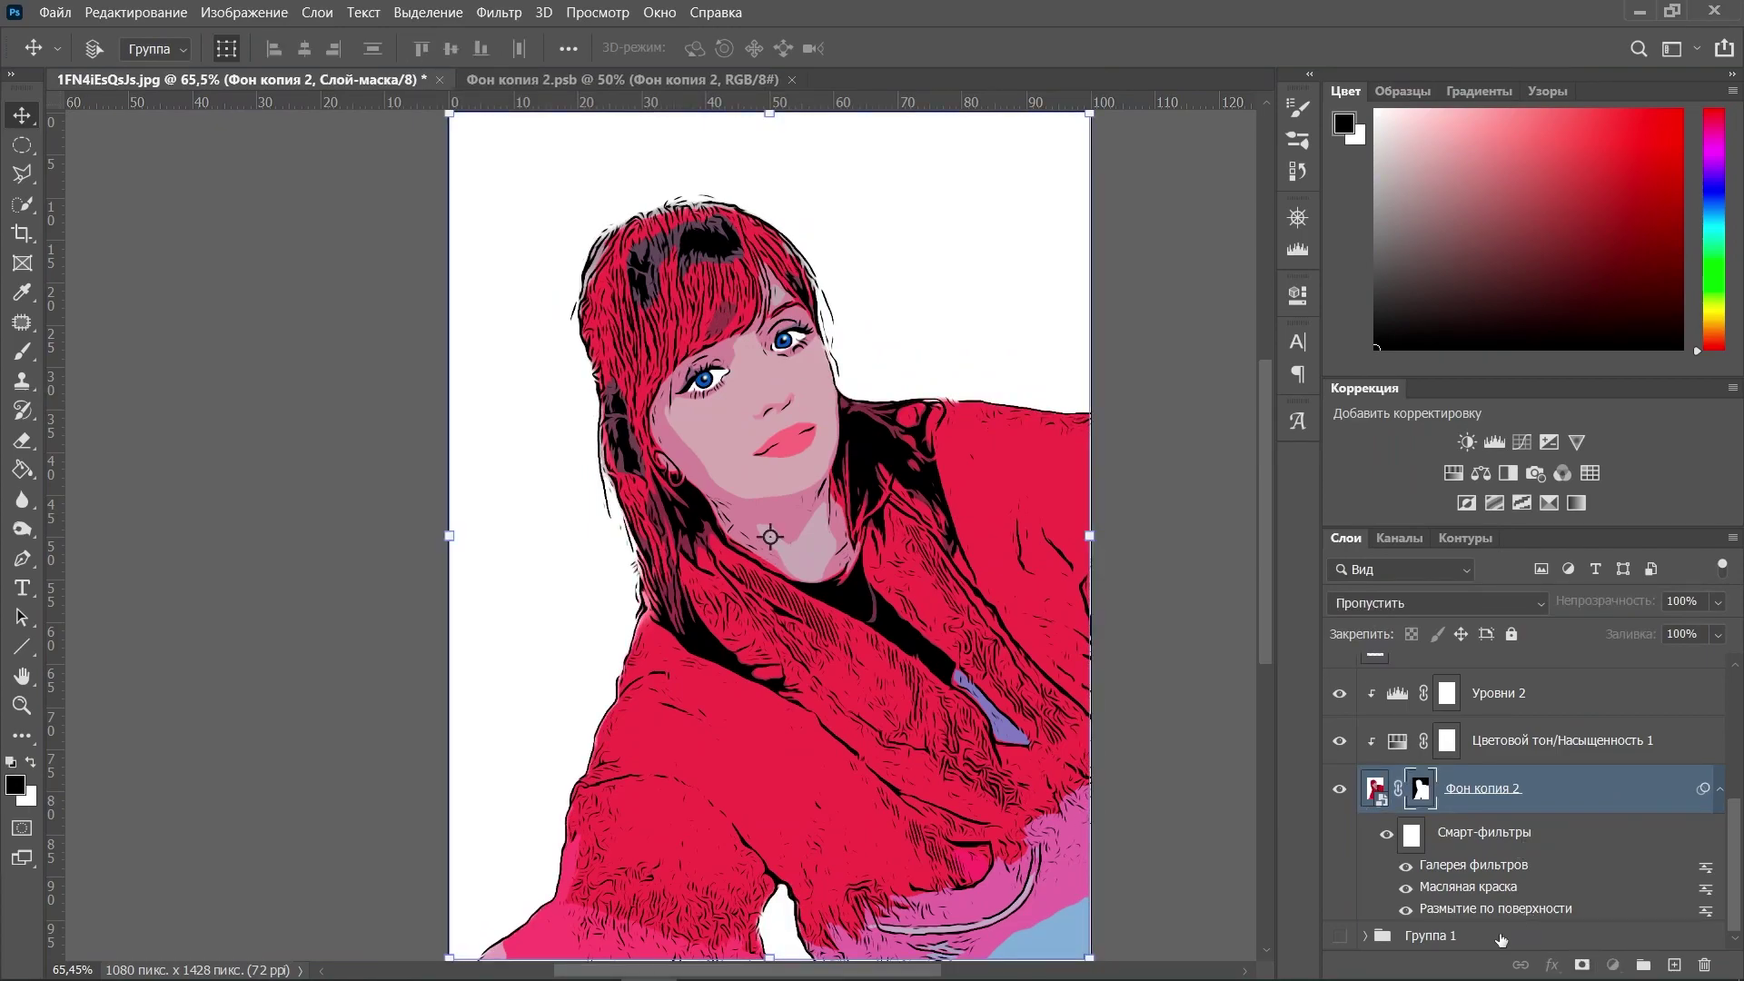
Create a new layer between Группа 1 and Фон копия 2 and fill it with purple 7e00ce
click(1585, 935)
click(1674, 965)
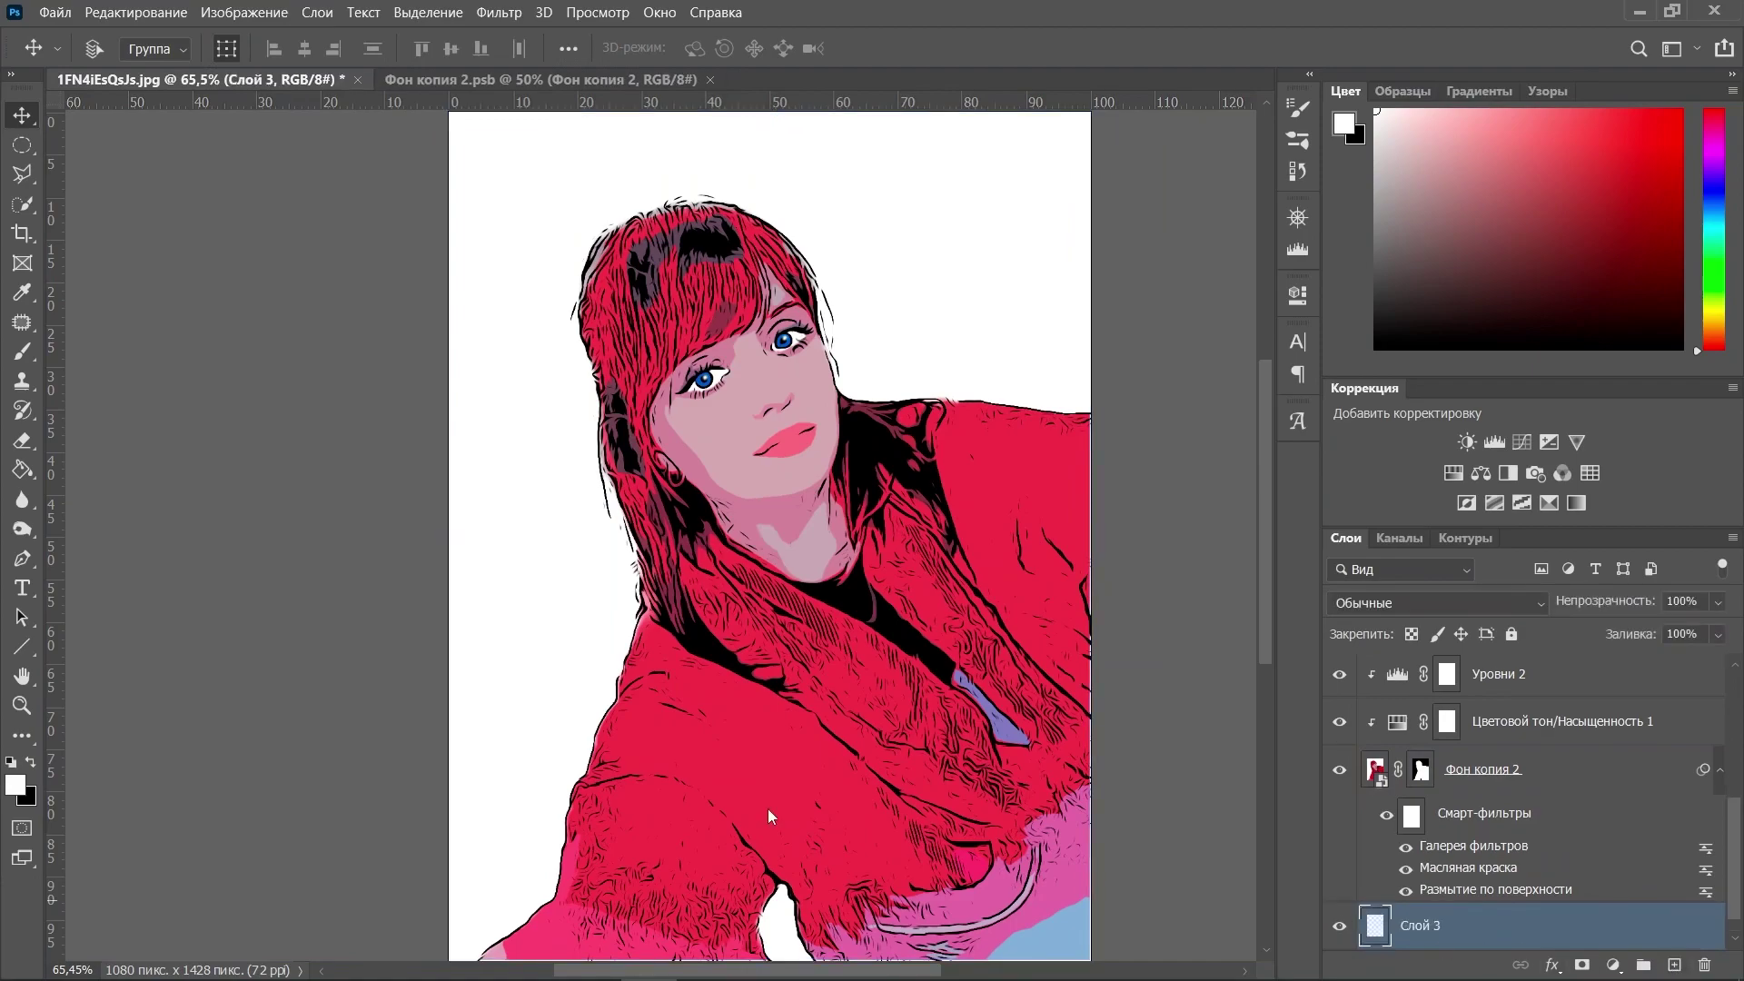
click(15, 787)
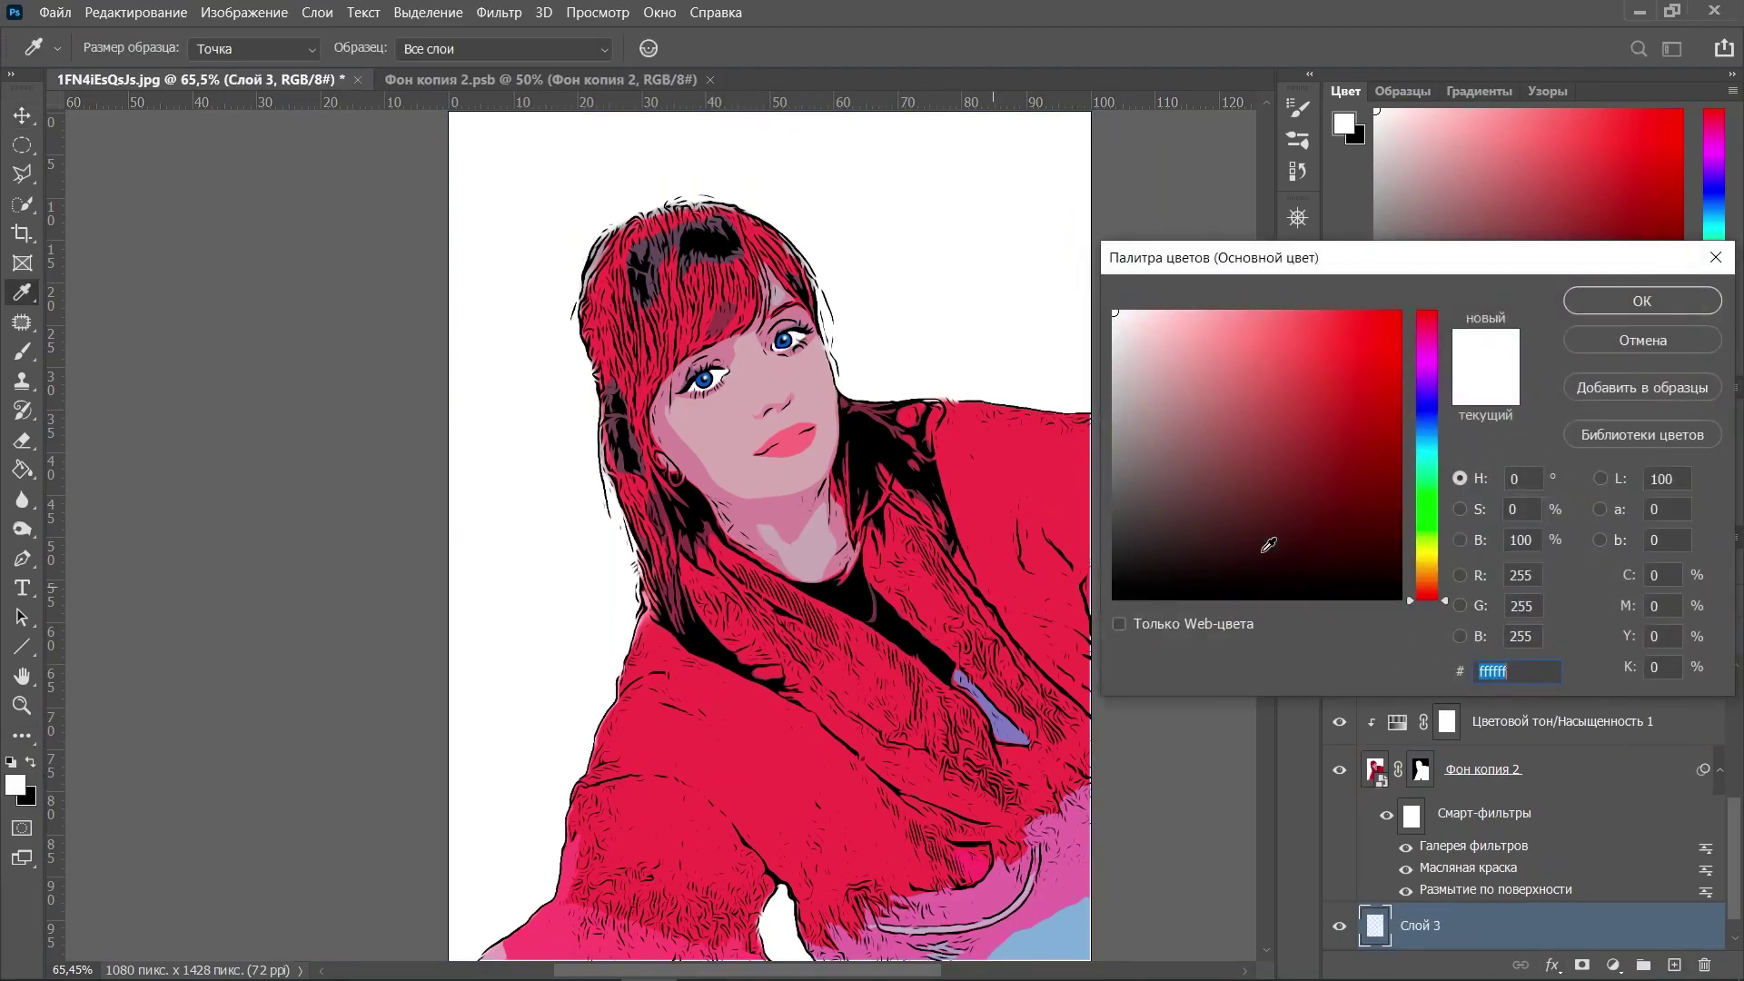
click(1429, 419)
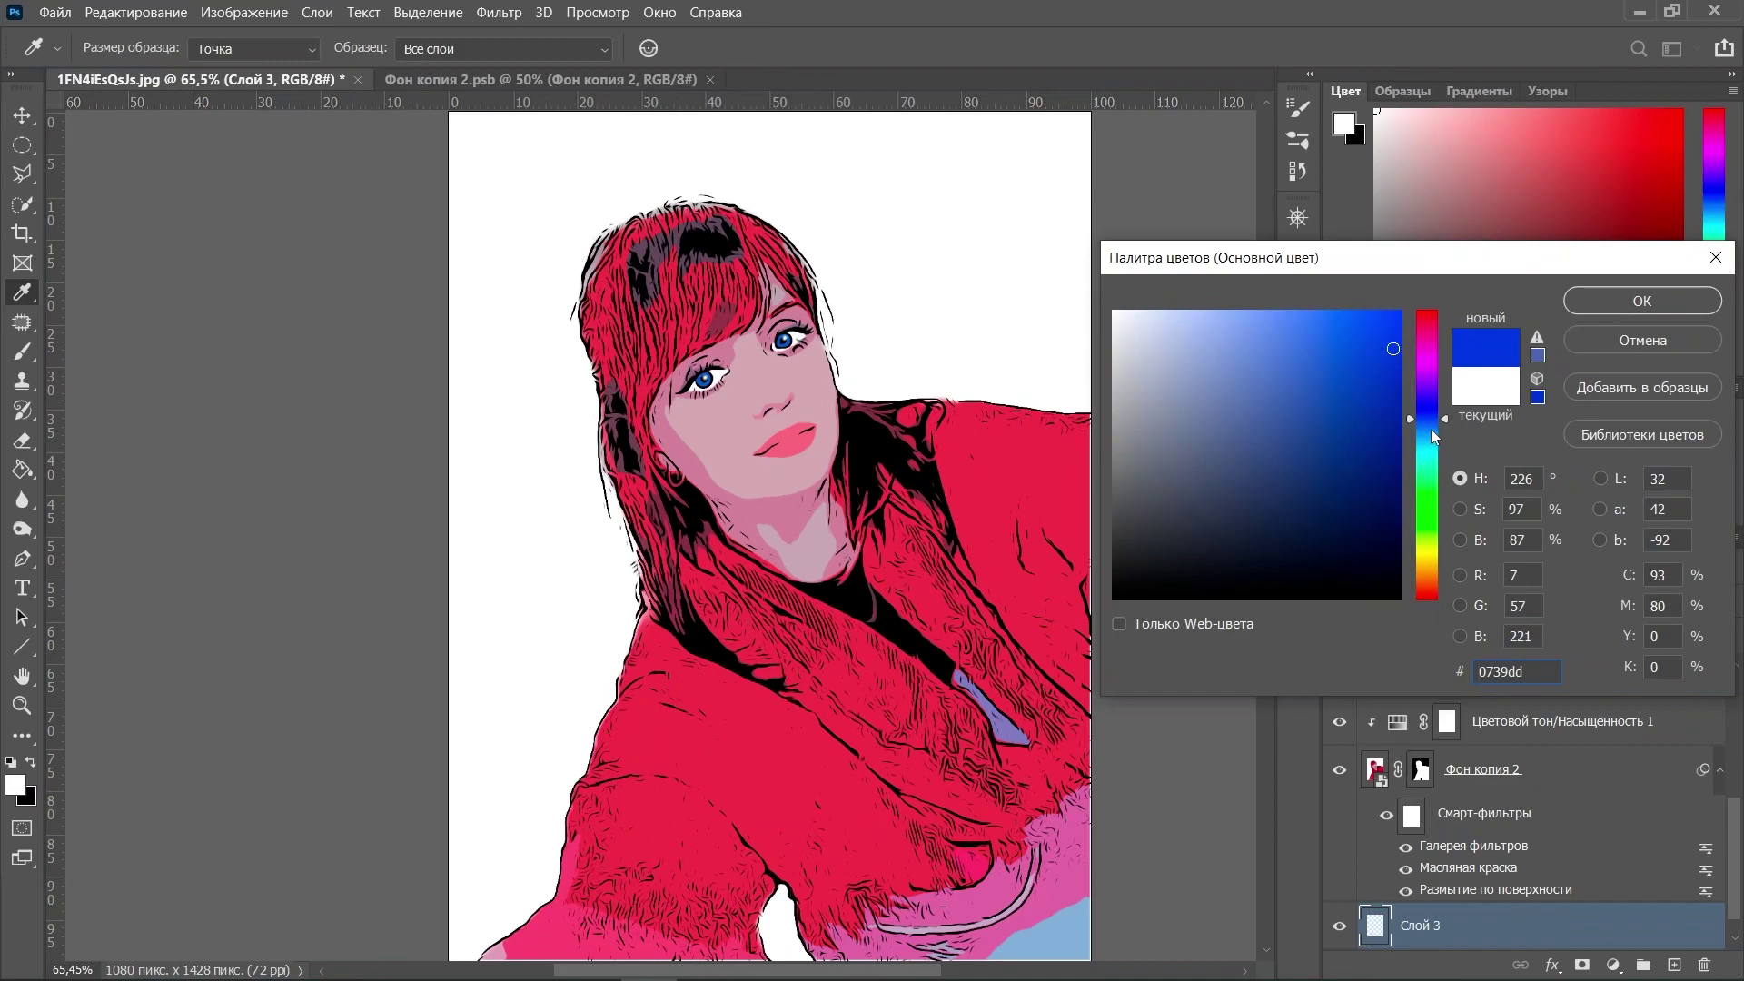
drag(1437, 420, 1403, 365)
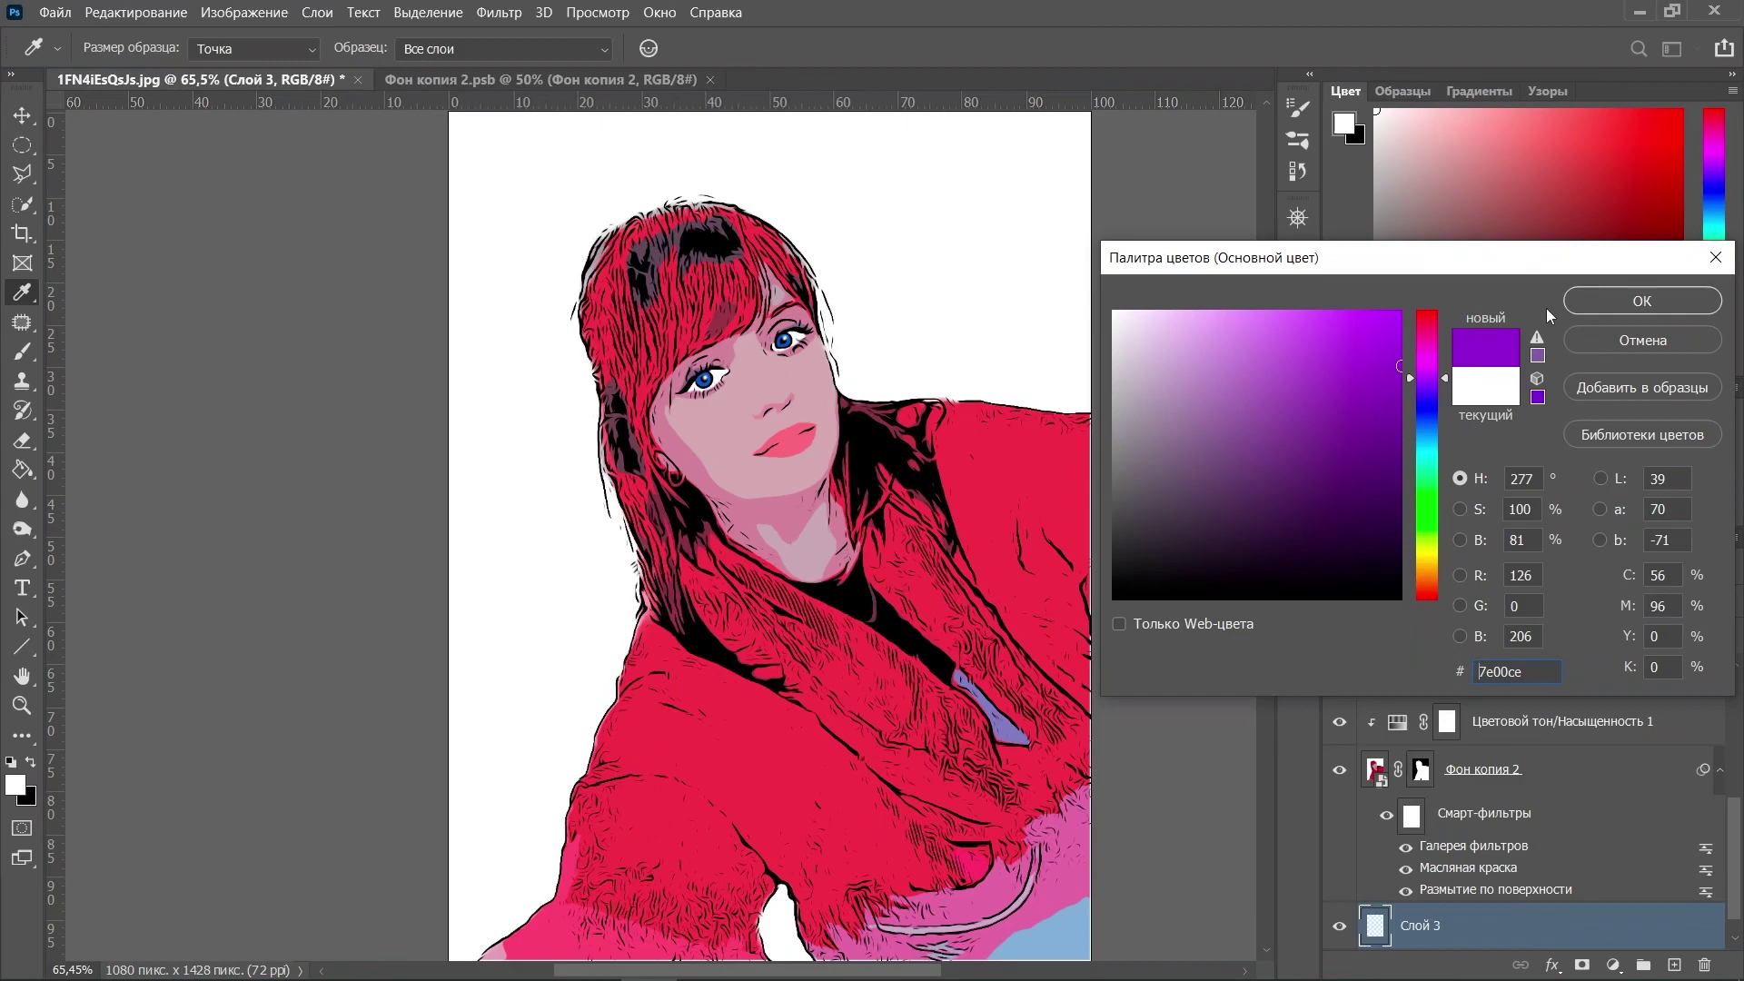
click(1635, 317)
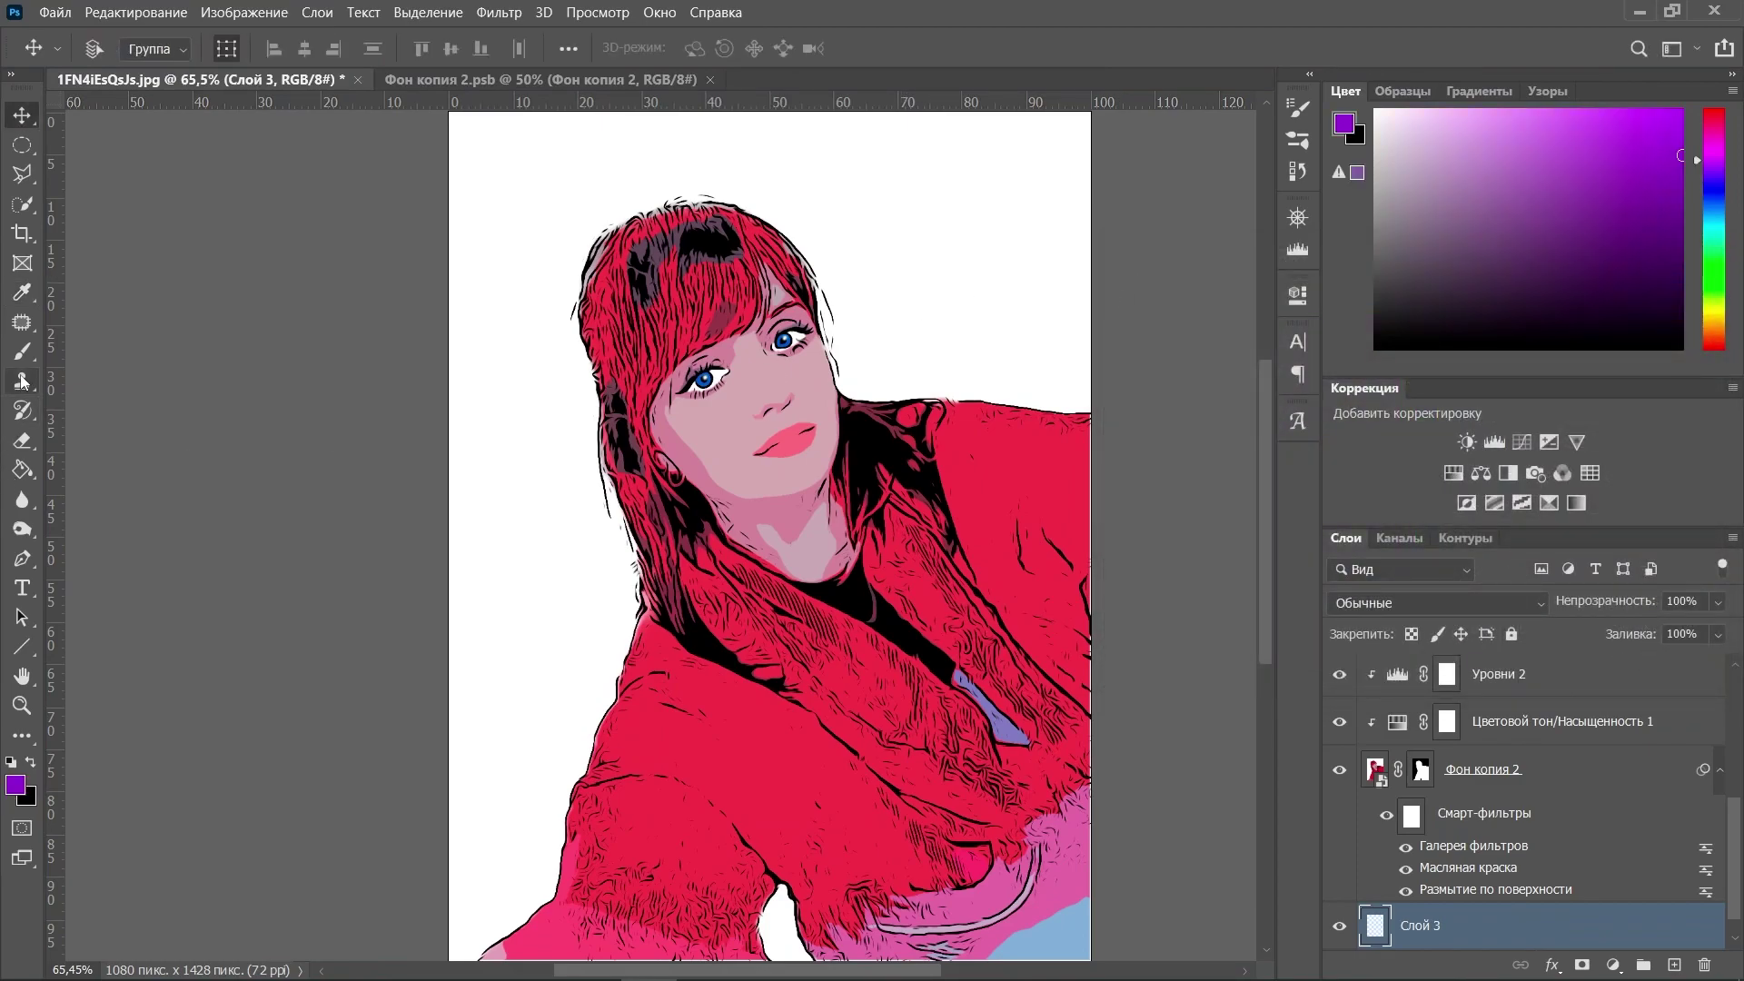
click(14, 471)
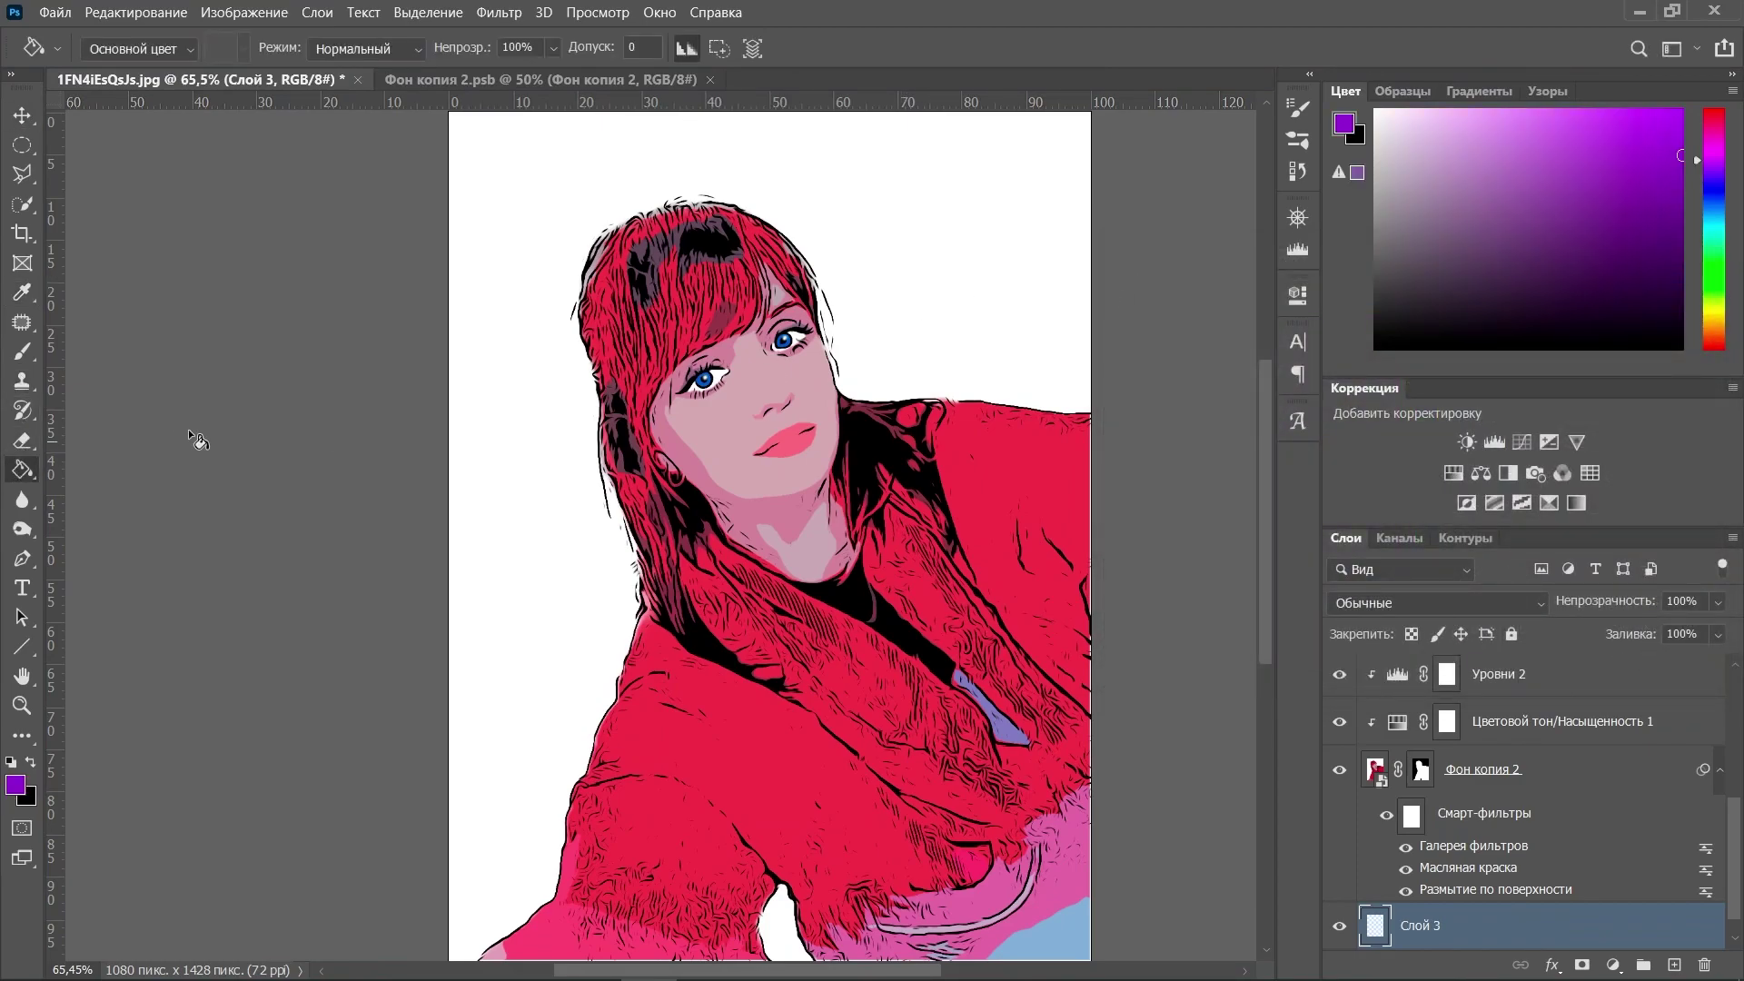
click(506, 423)
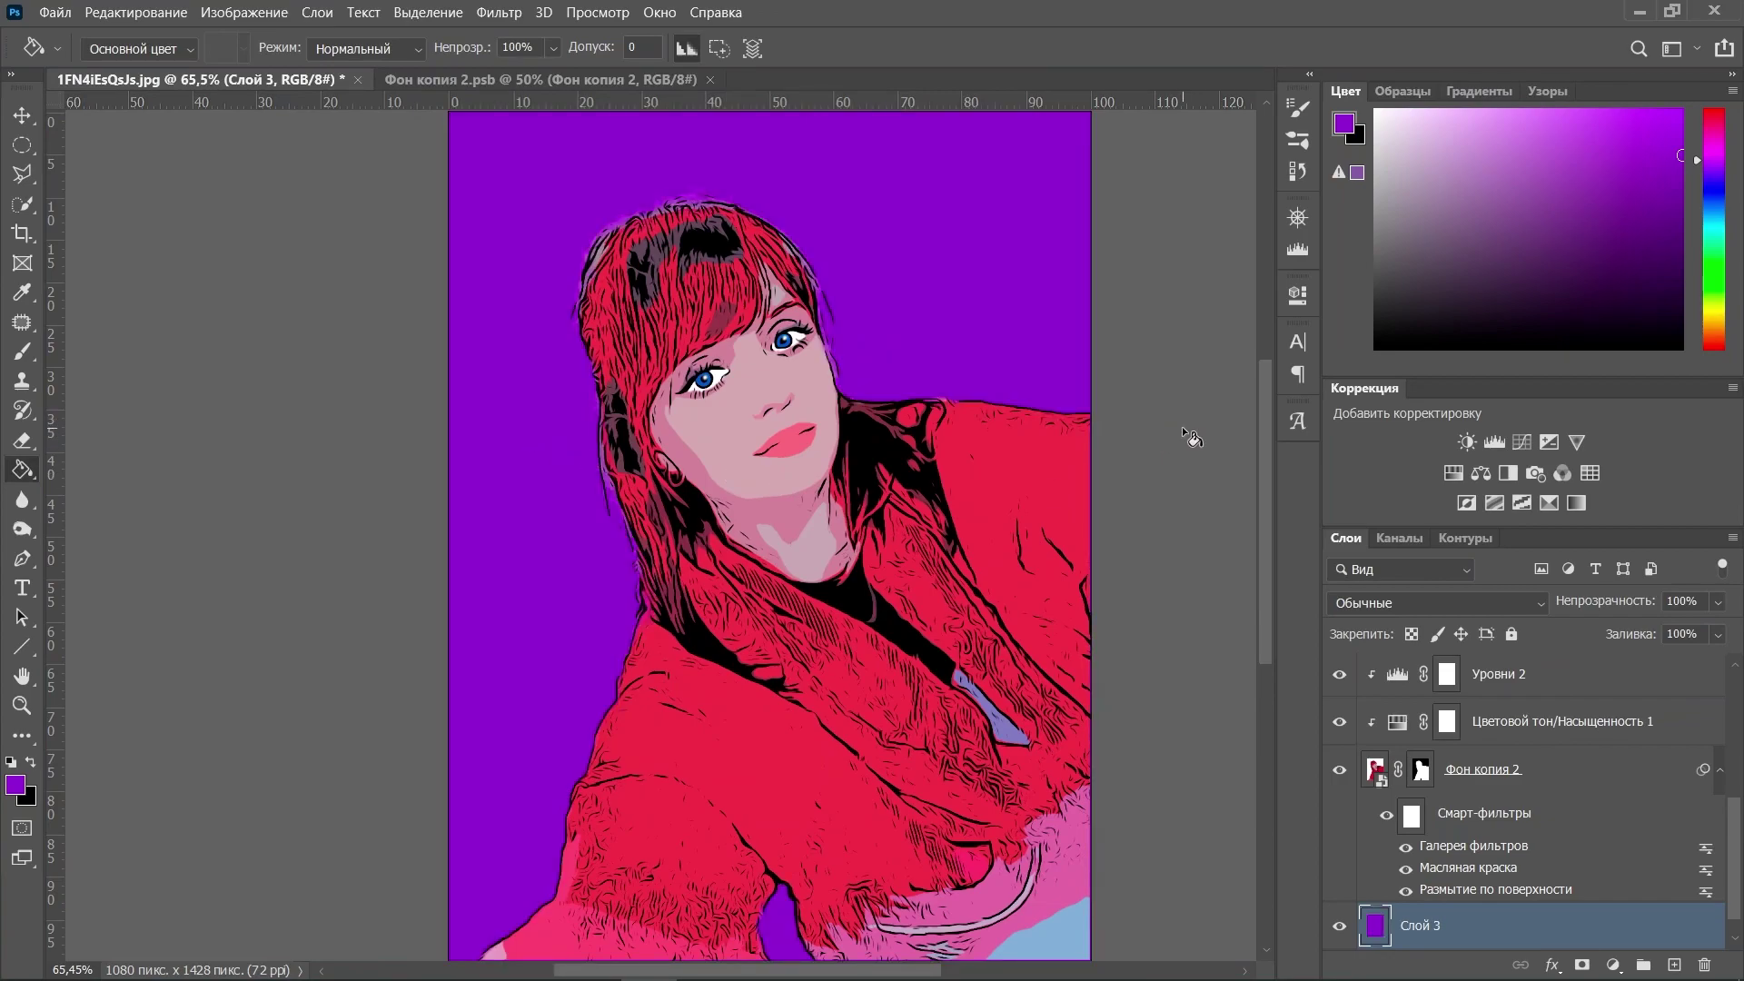
Choose a bright turquoise foreground colour and fill the background layer Слой 3 with it
scroll(1042, 654, down, 2)
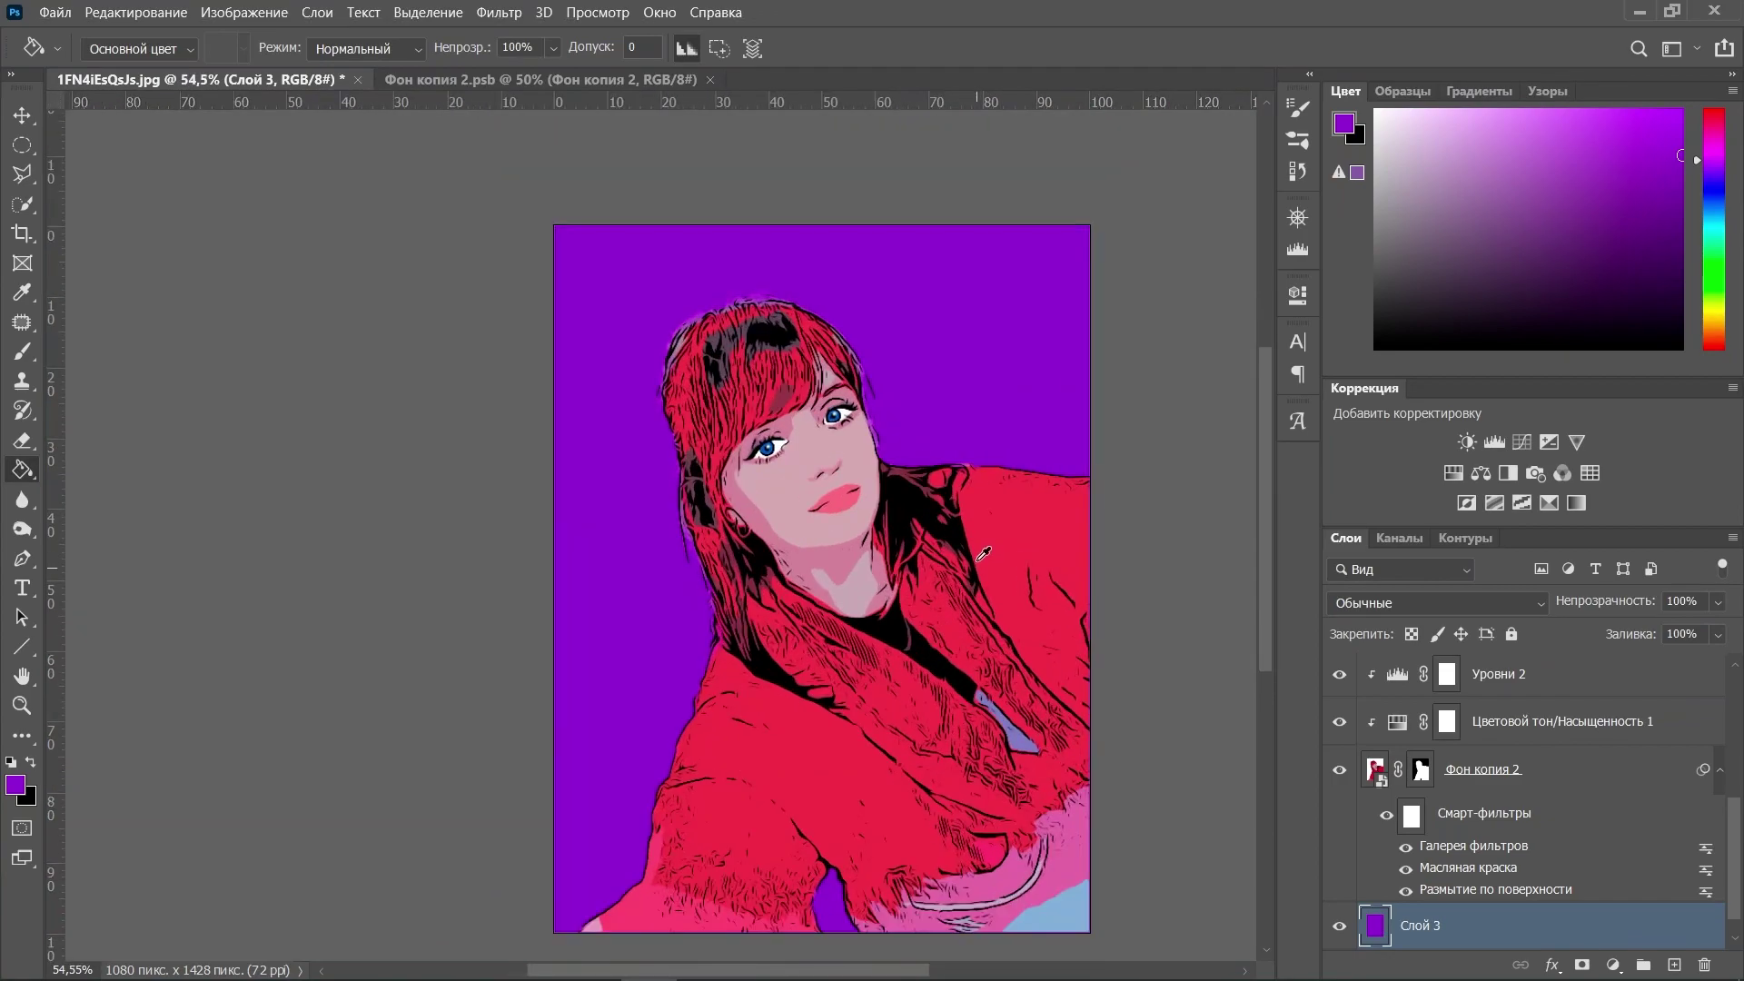
scroll(983, 547, up, 1)
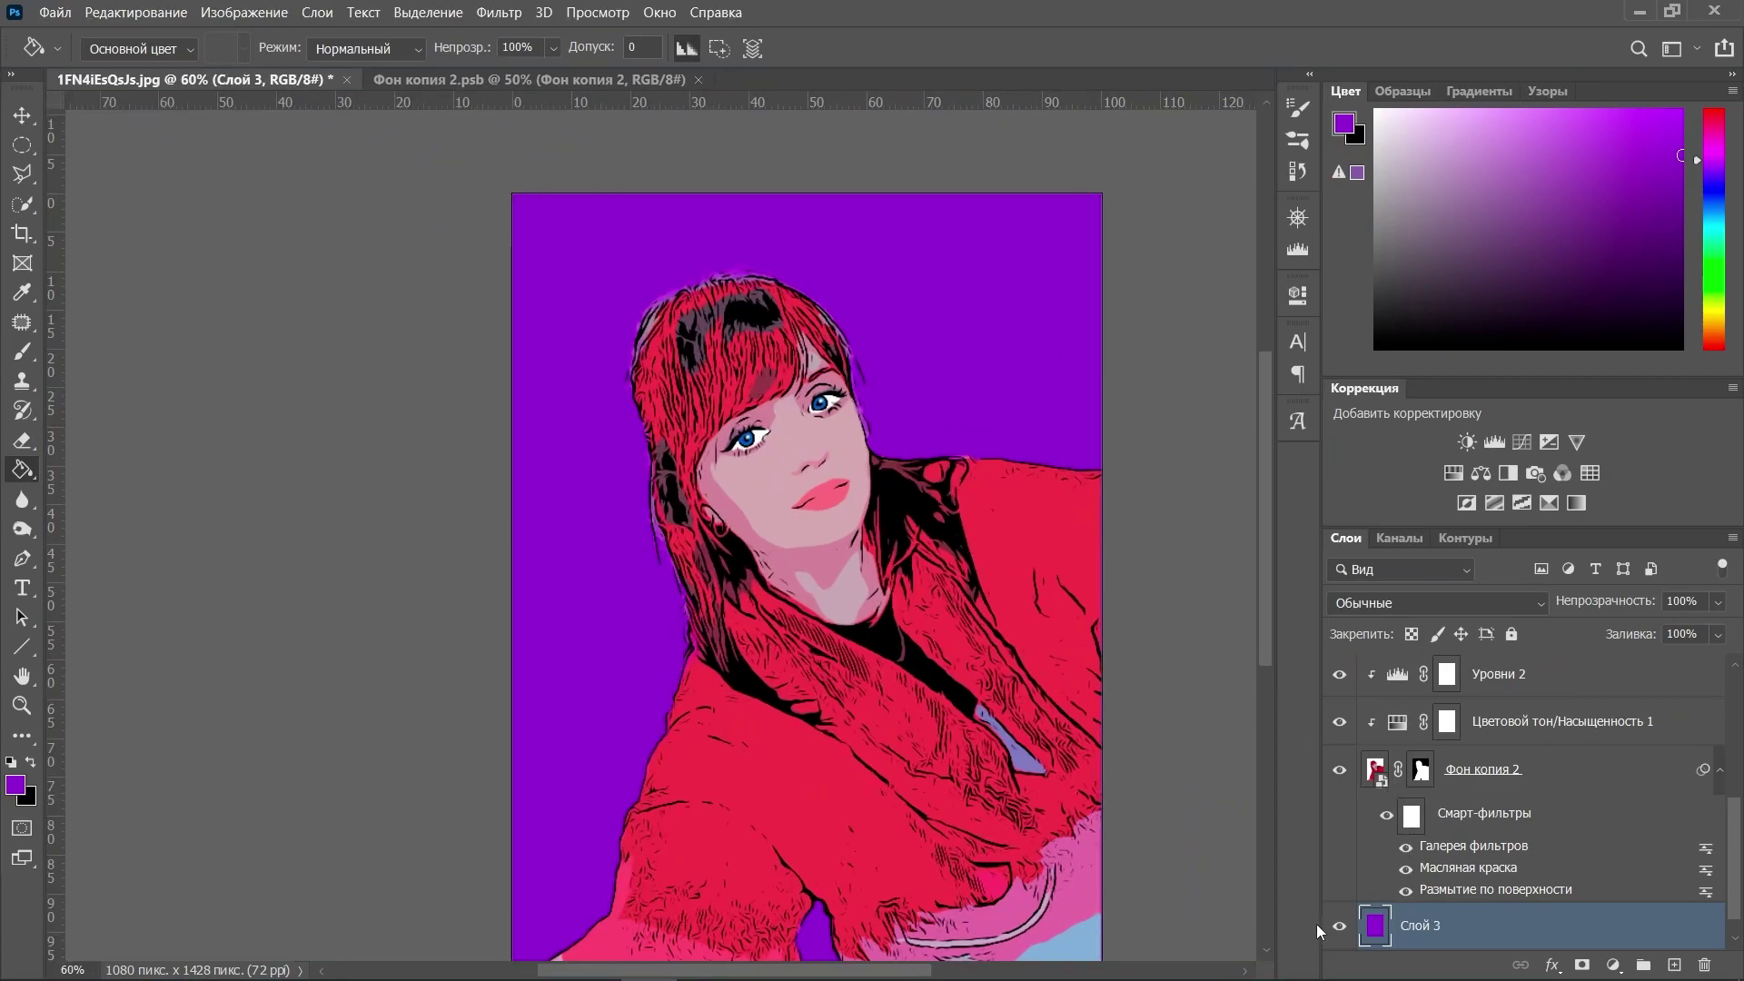
click(17, 778)
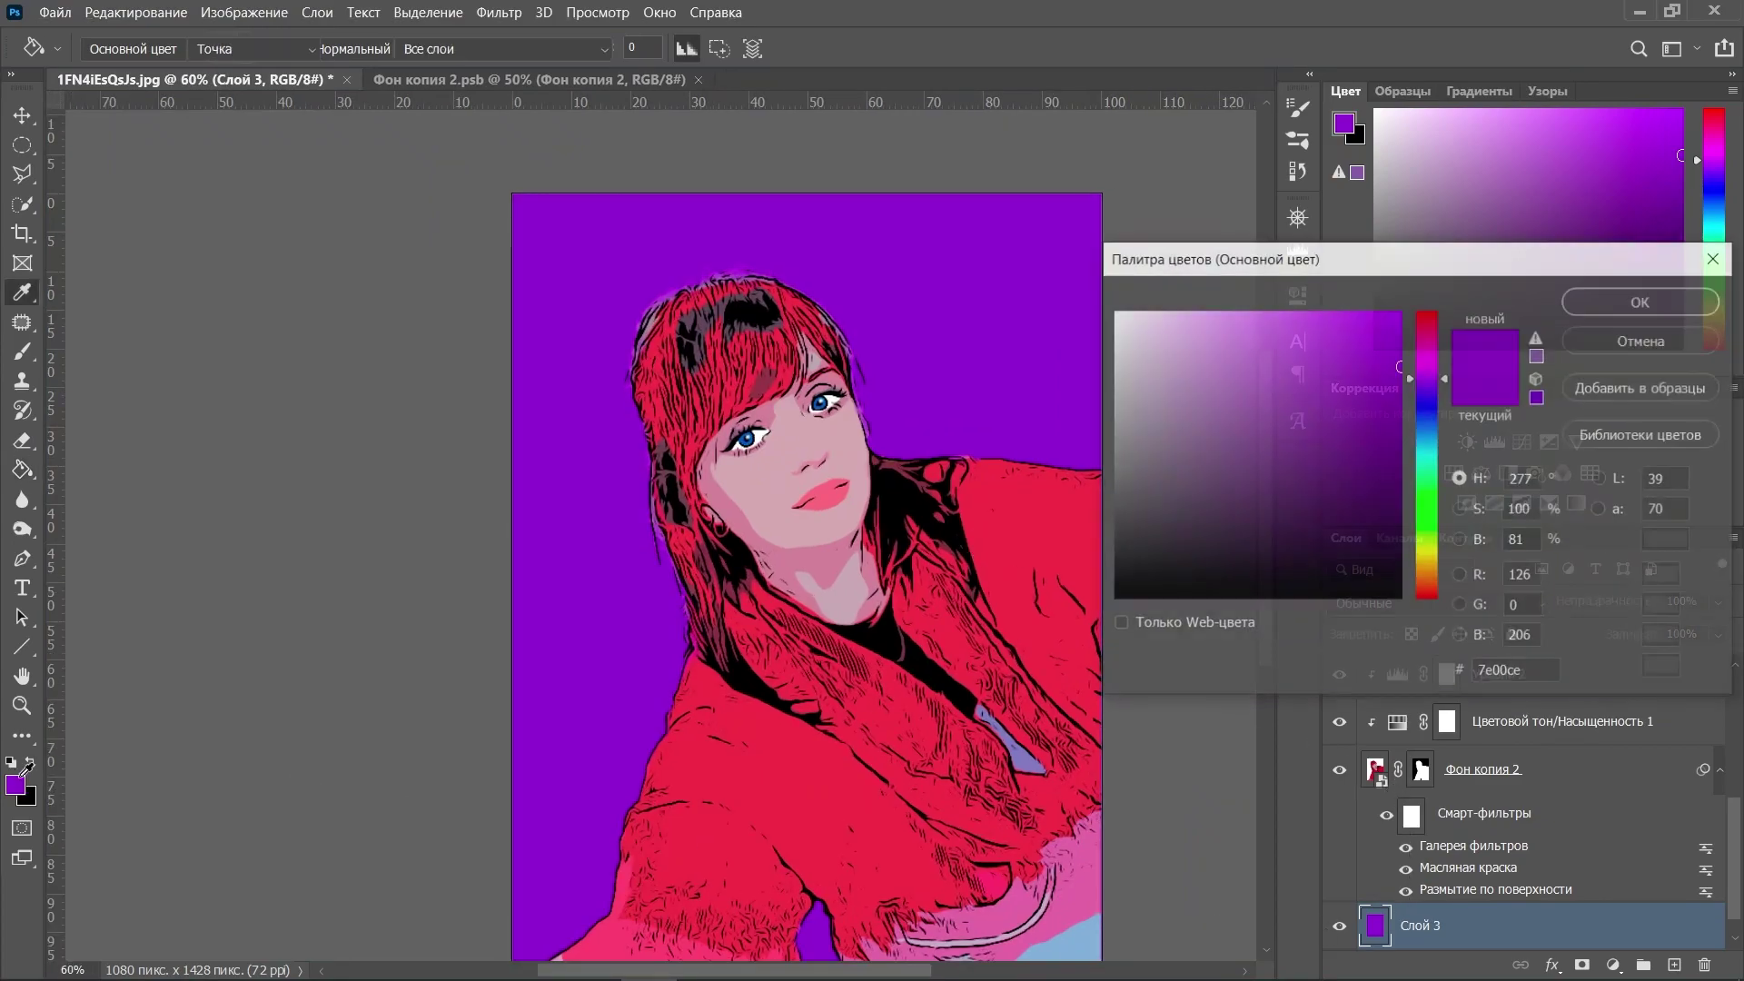
click(1430, 456)
click(1642, 301)
key(g)
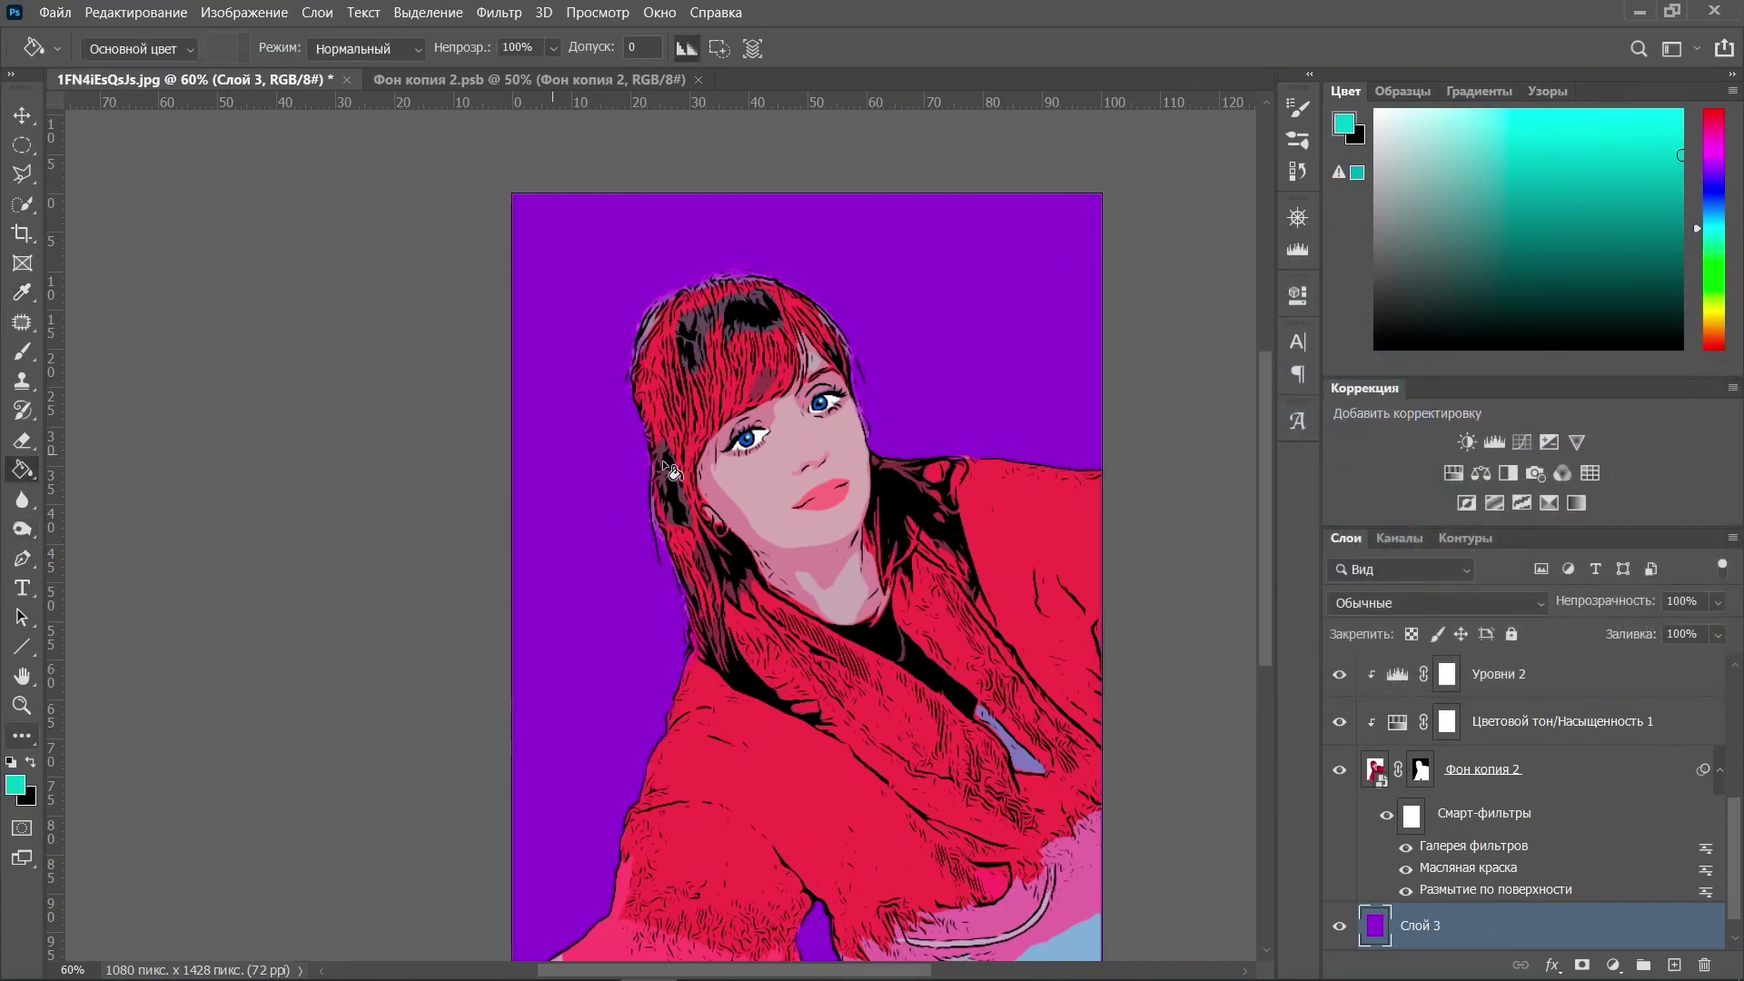
click(697, 534)
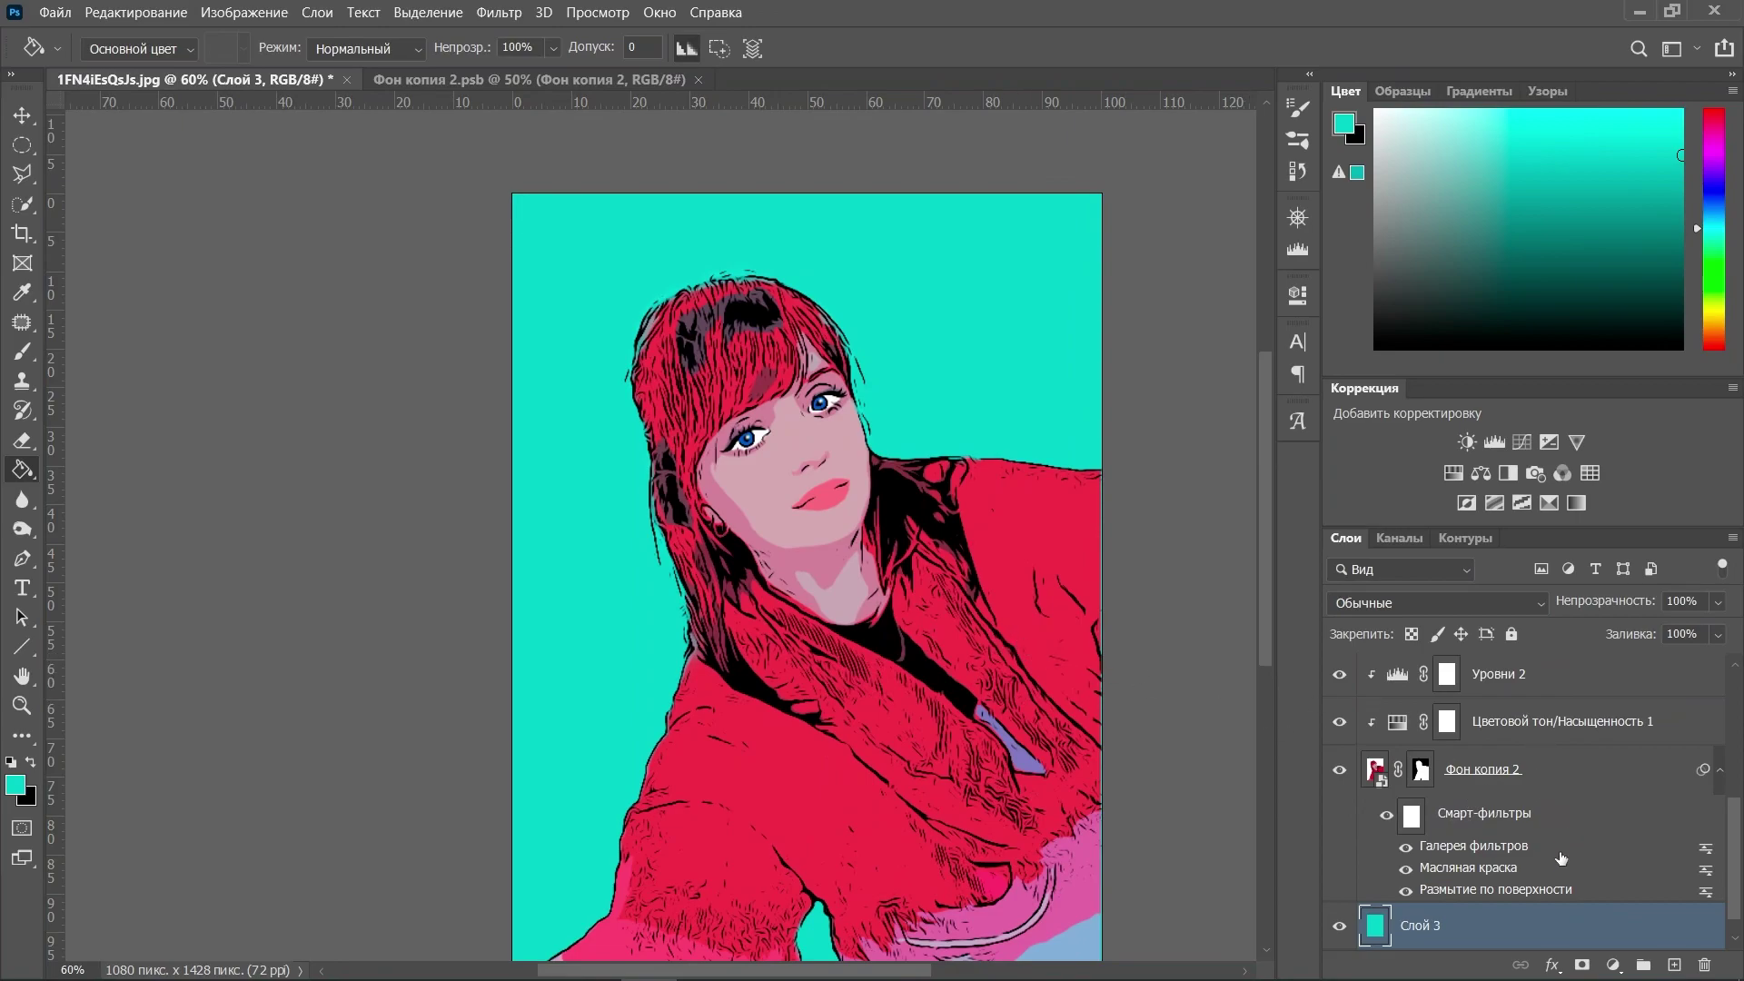
click(1674, 965)
click(27, 146)
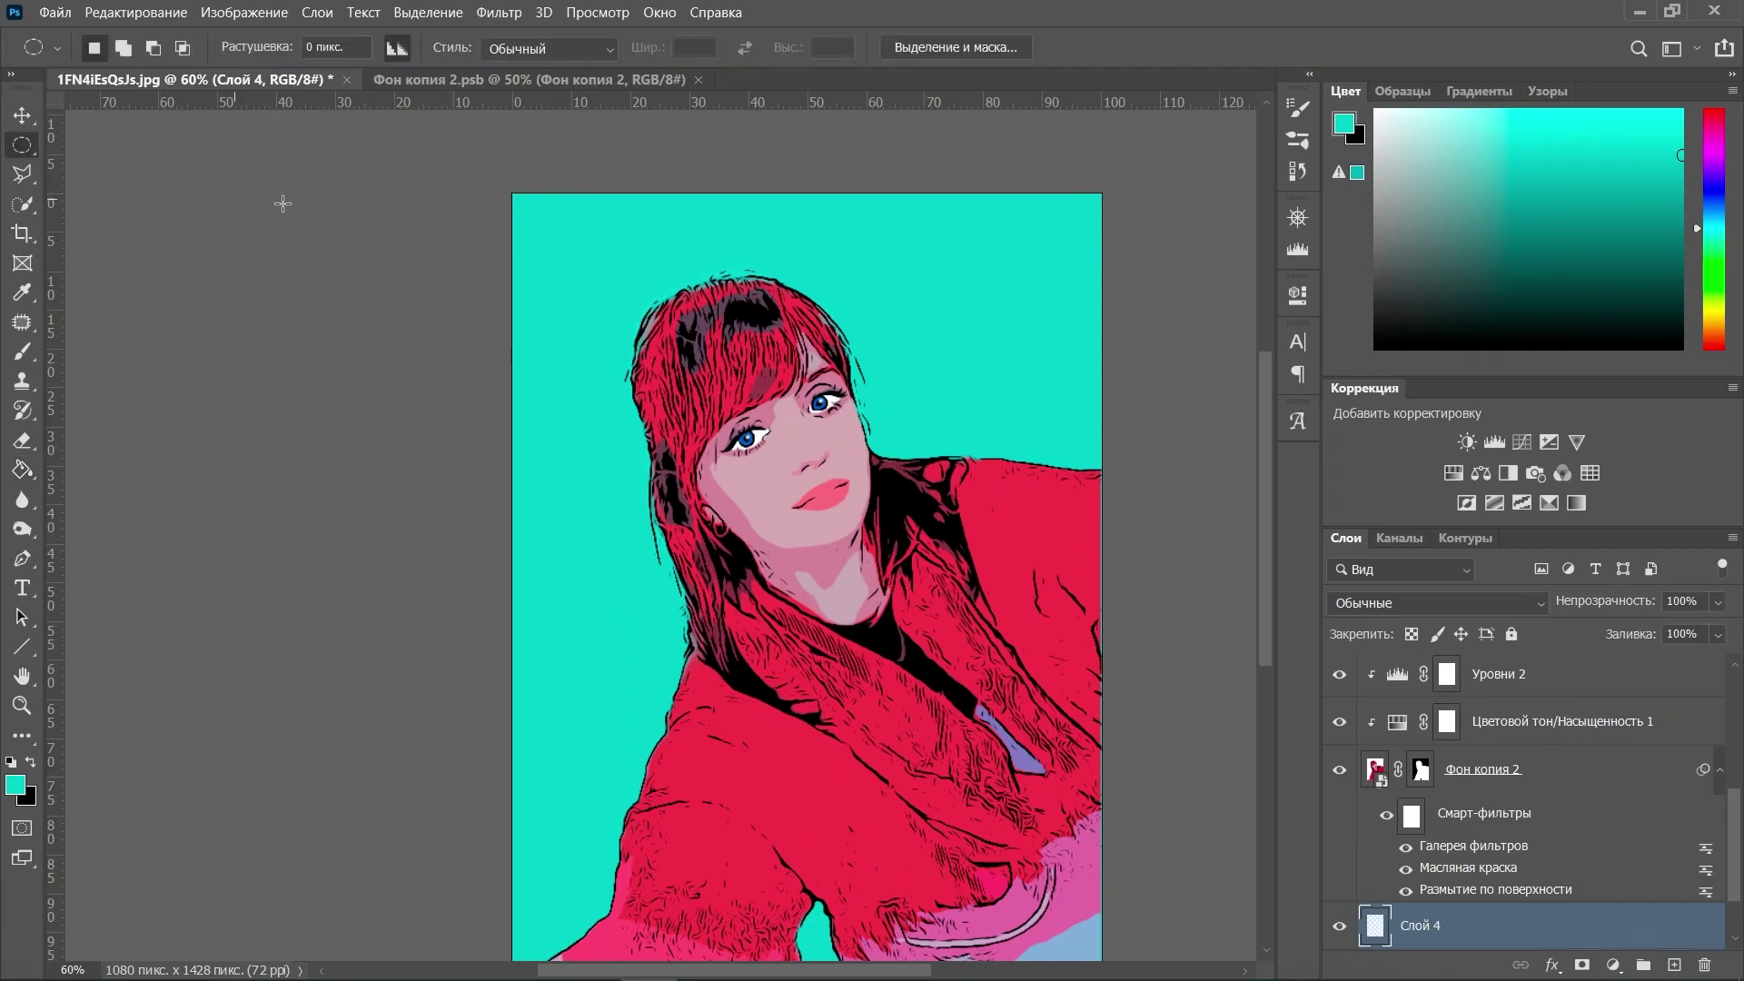
mouse_move(780, 419)
mouse_down()
mouse_move(996, 627)
mouse_move(540, 188)
mouse_up()
click(997, 632)
mouse_move(660, 228)
mouse_down()
mouse_move(644, 242)
mouse_move(660, 253)
mouse_up()
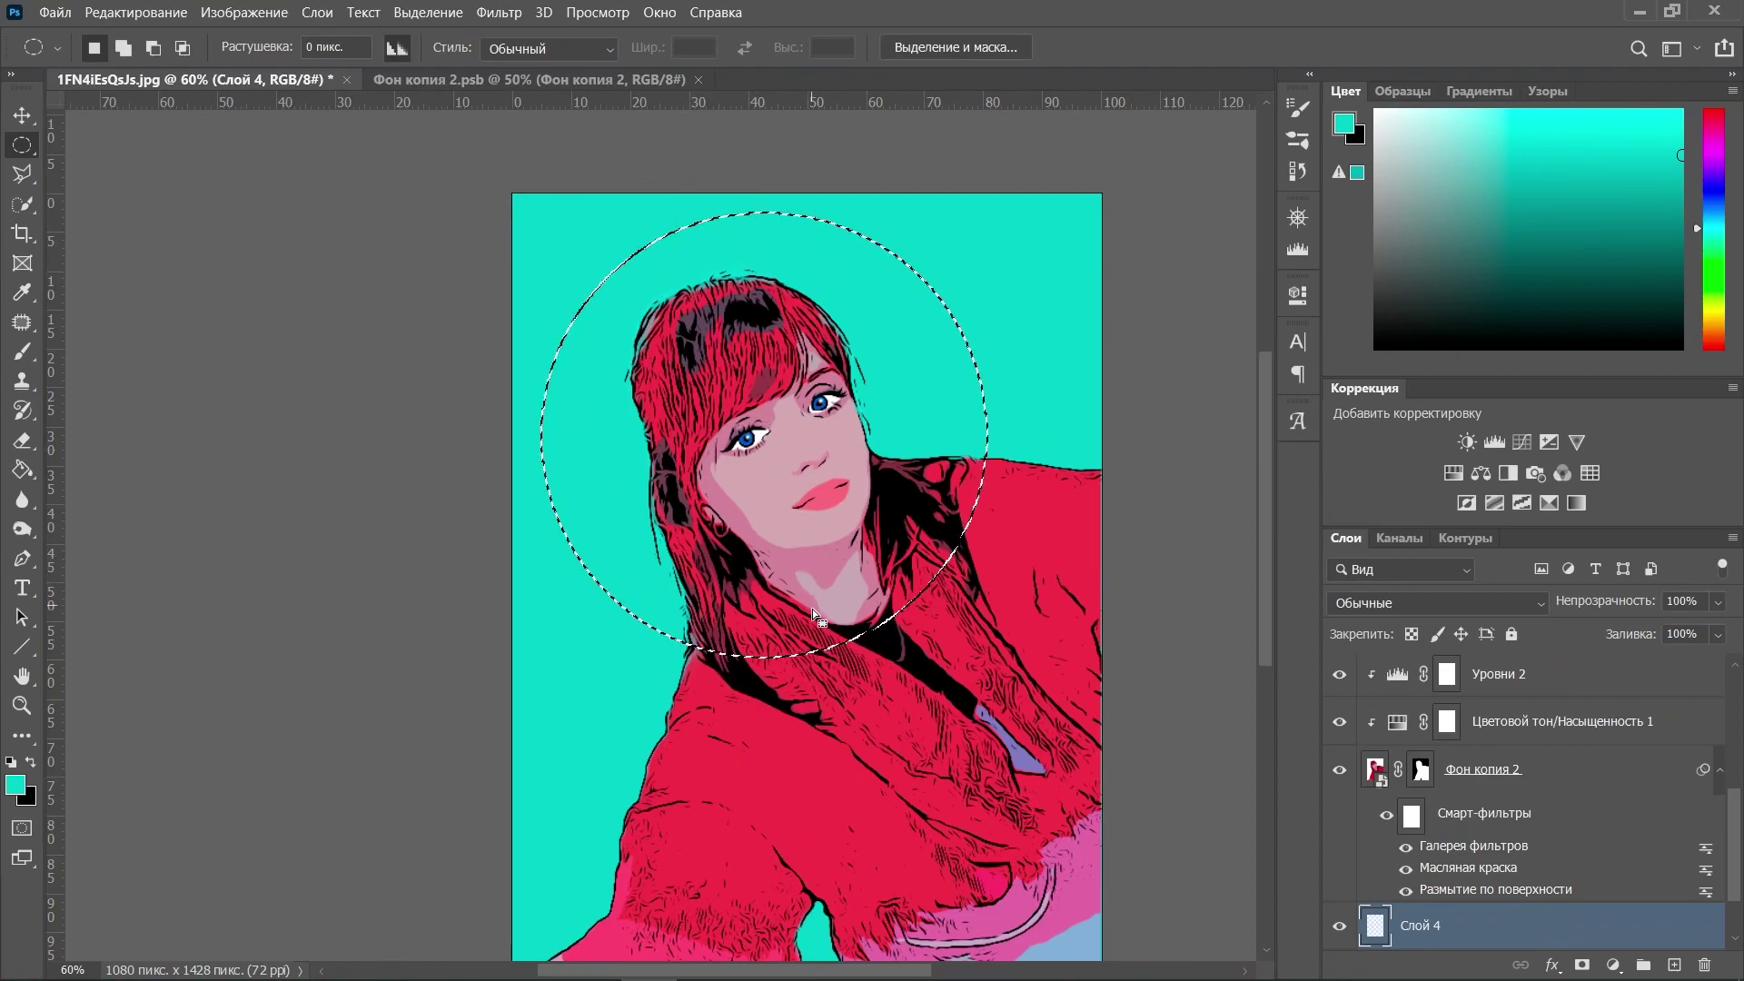
key(ctrl+d)
drag(771, 502, 1004, 625)
key(ctrl+d)
key(ctrl+shift+d)
drag(864, 296, 880, 283)
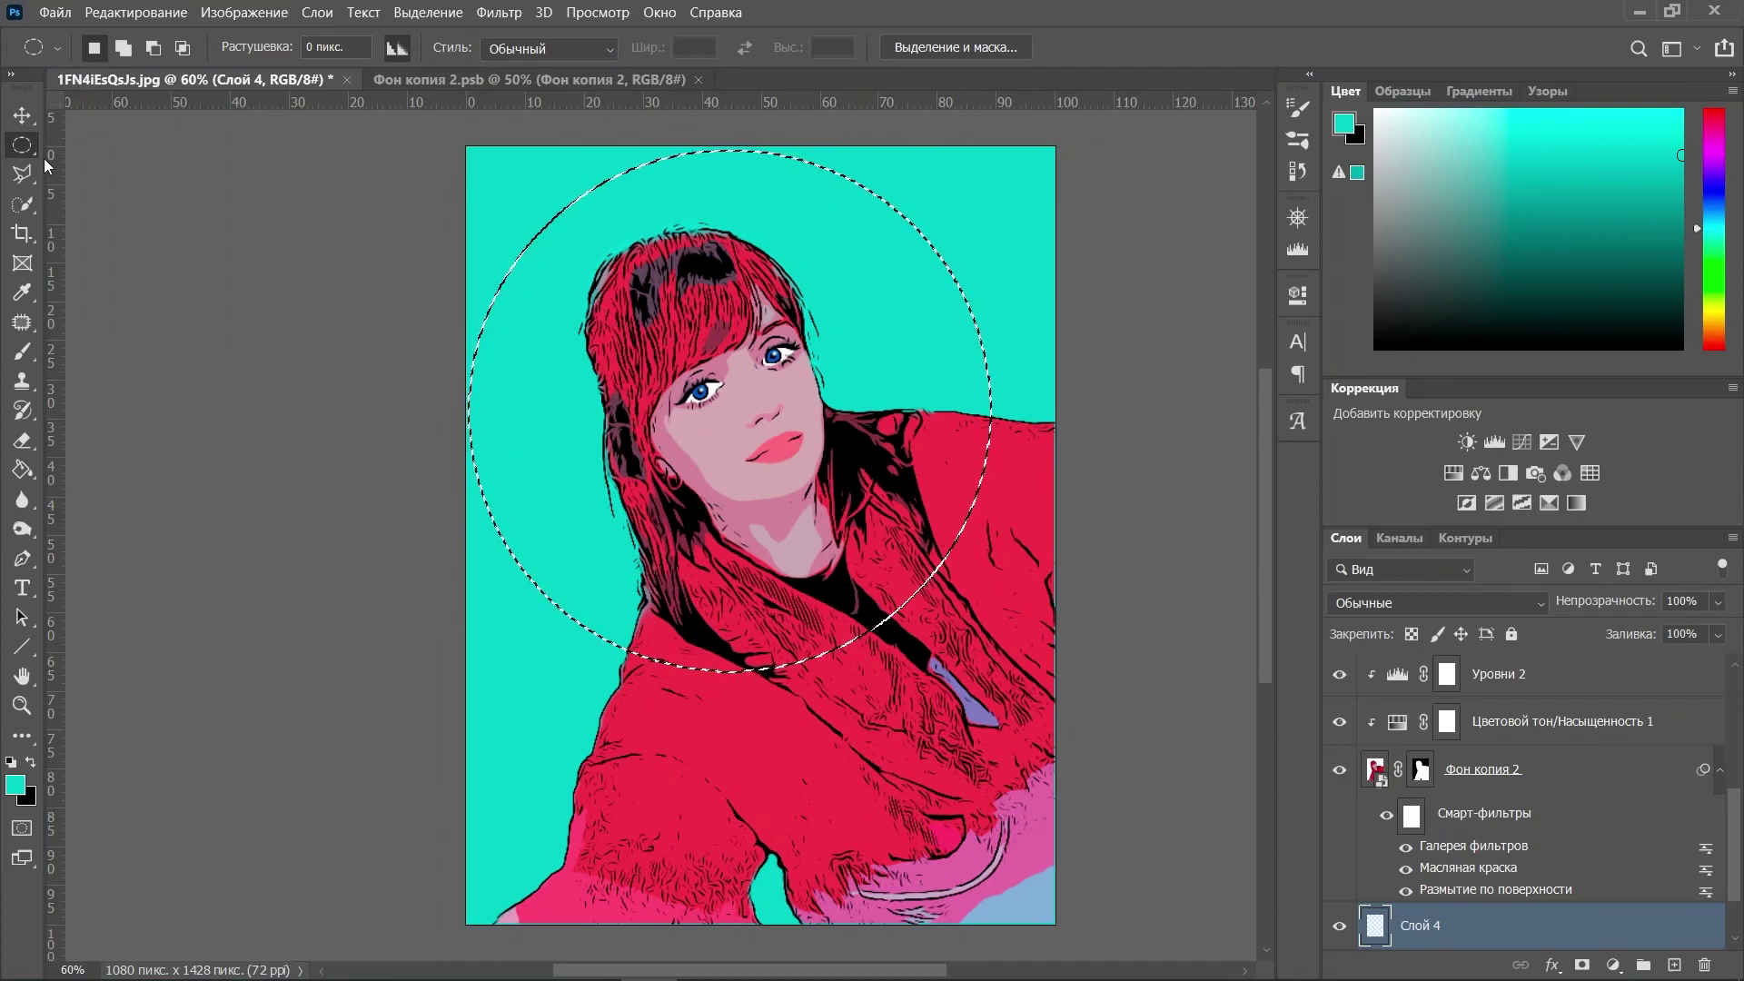
click(1015, 203)
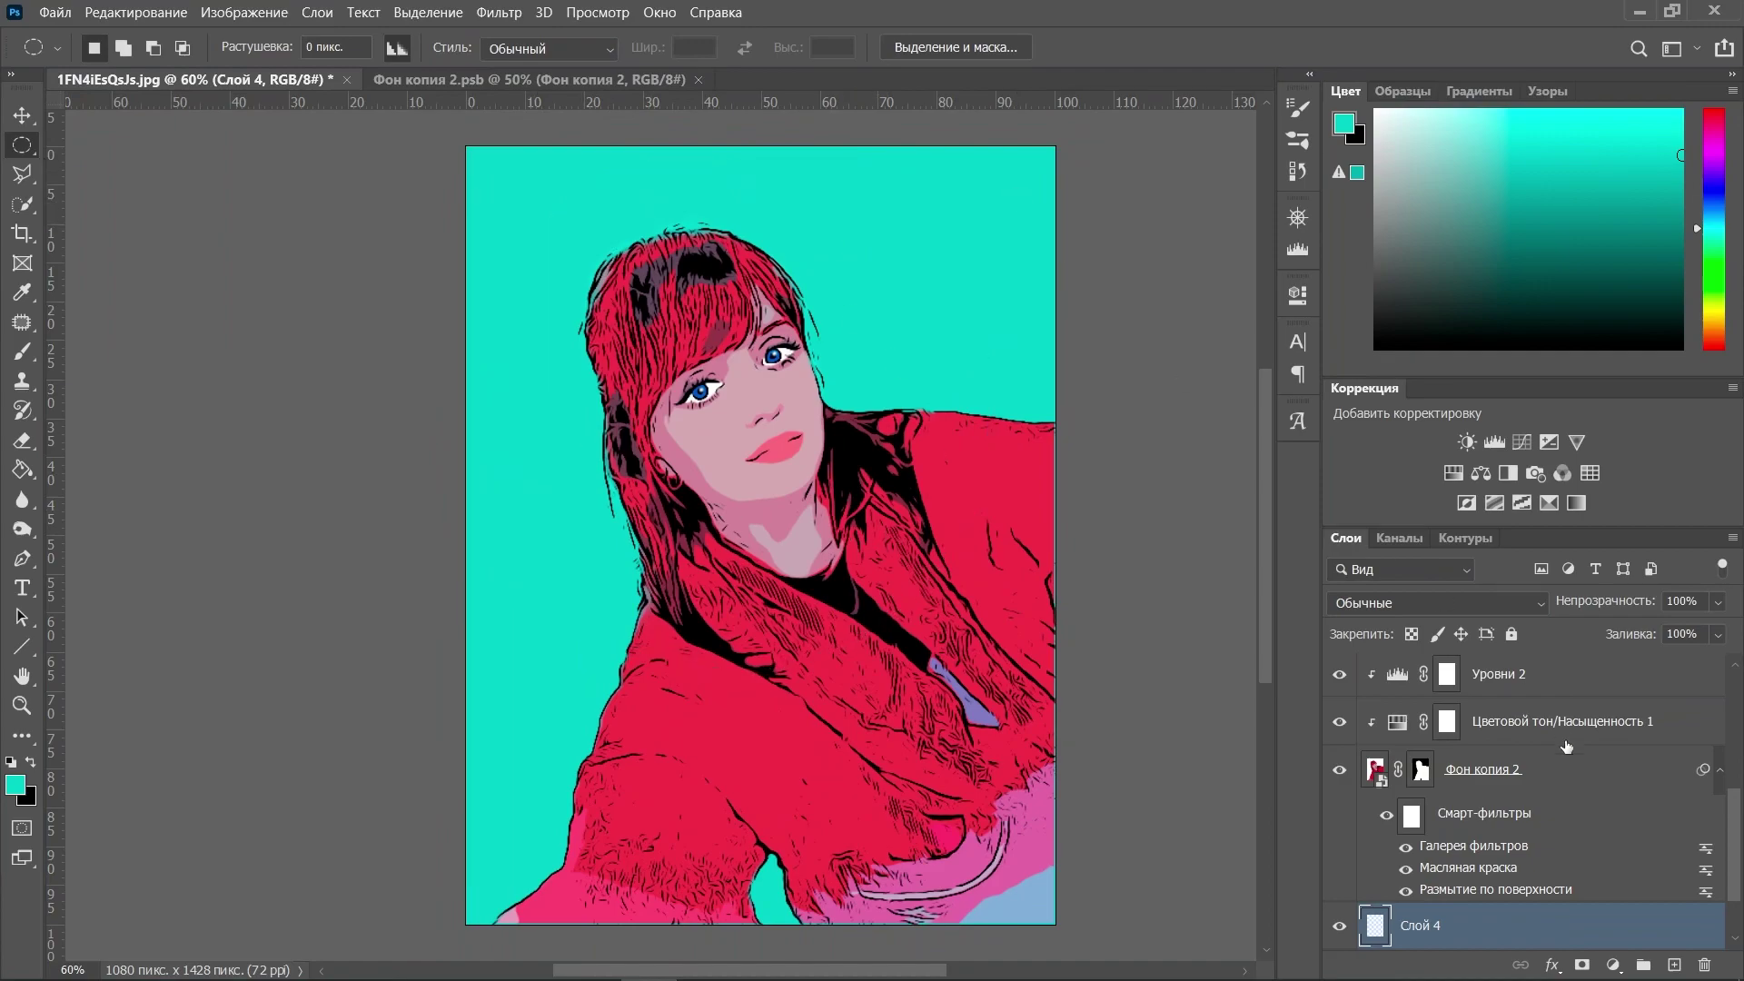
scroll(1590, 863, down, 2)
click(1707, 963)
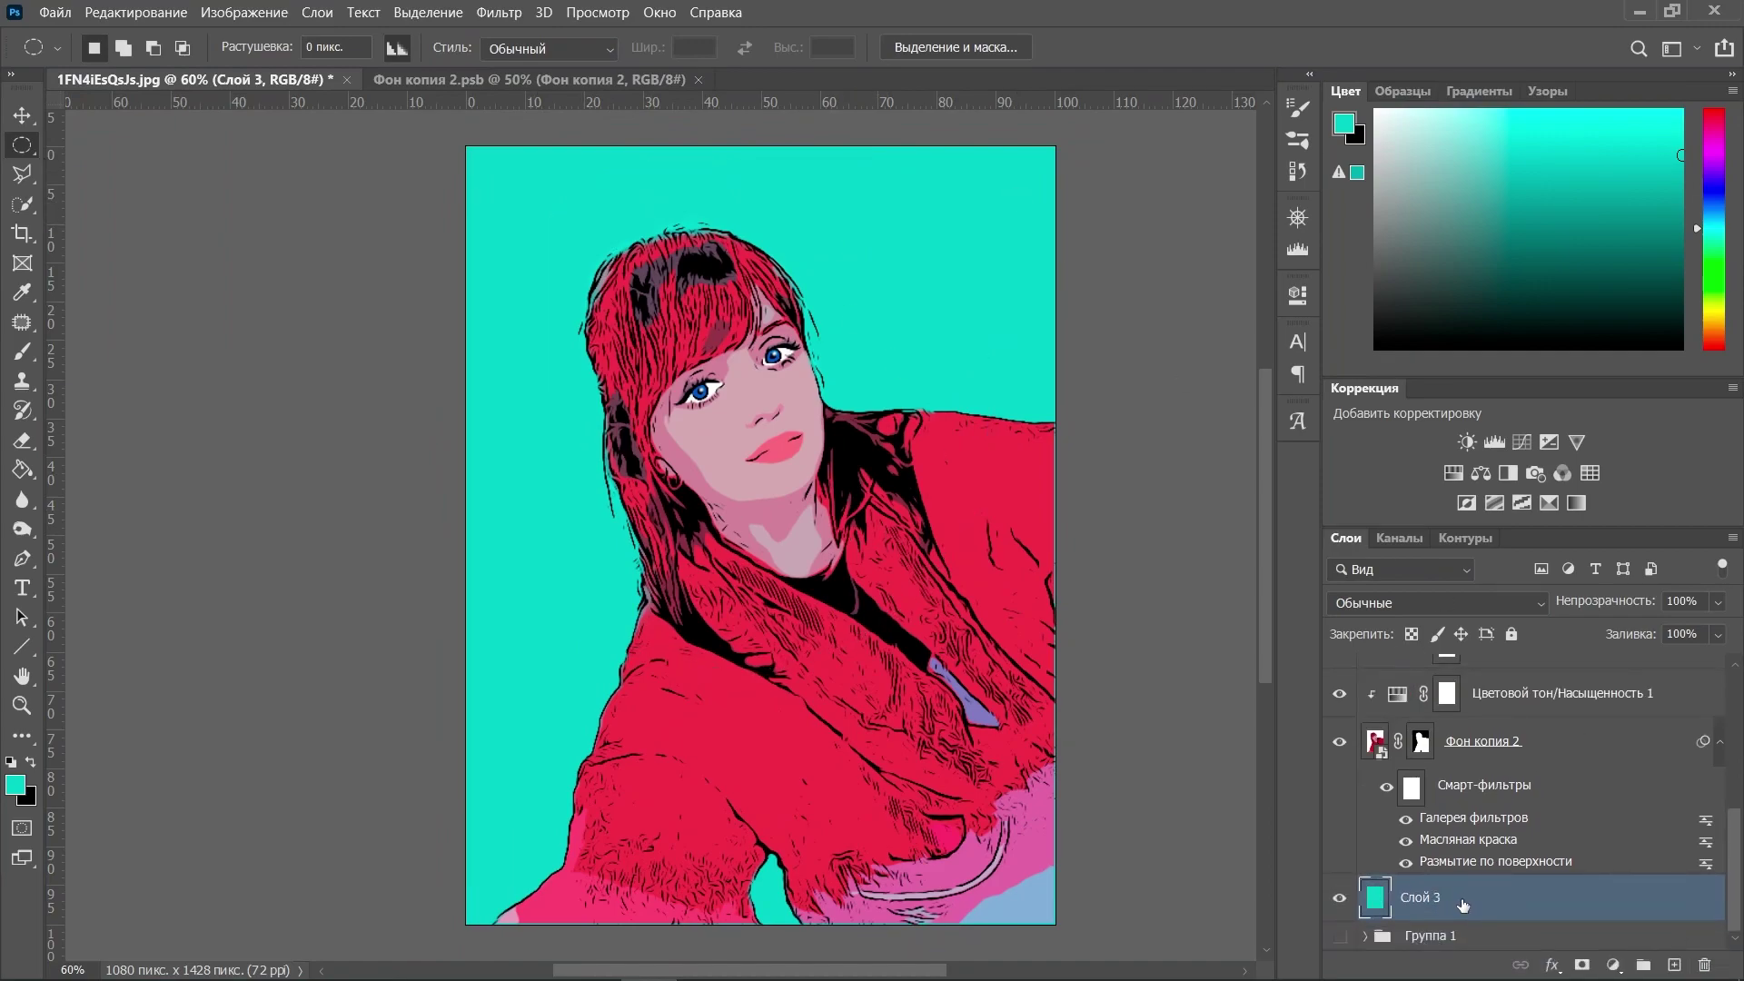
Swap the foreground and background colours, set the foreground to dark red and activate the Brush tool
click(30, 764)
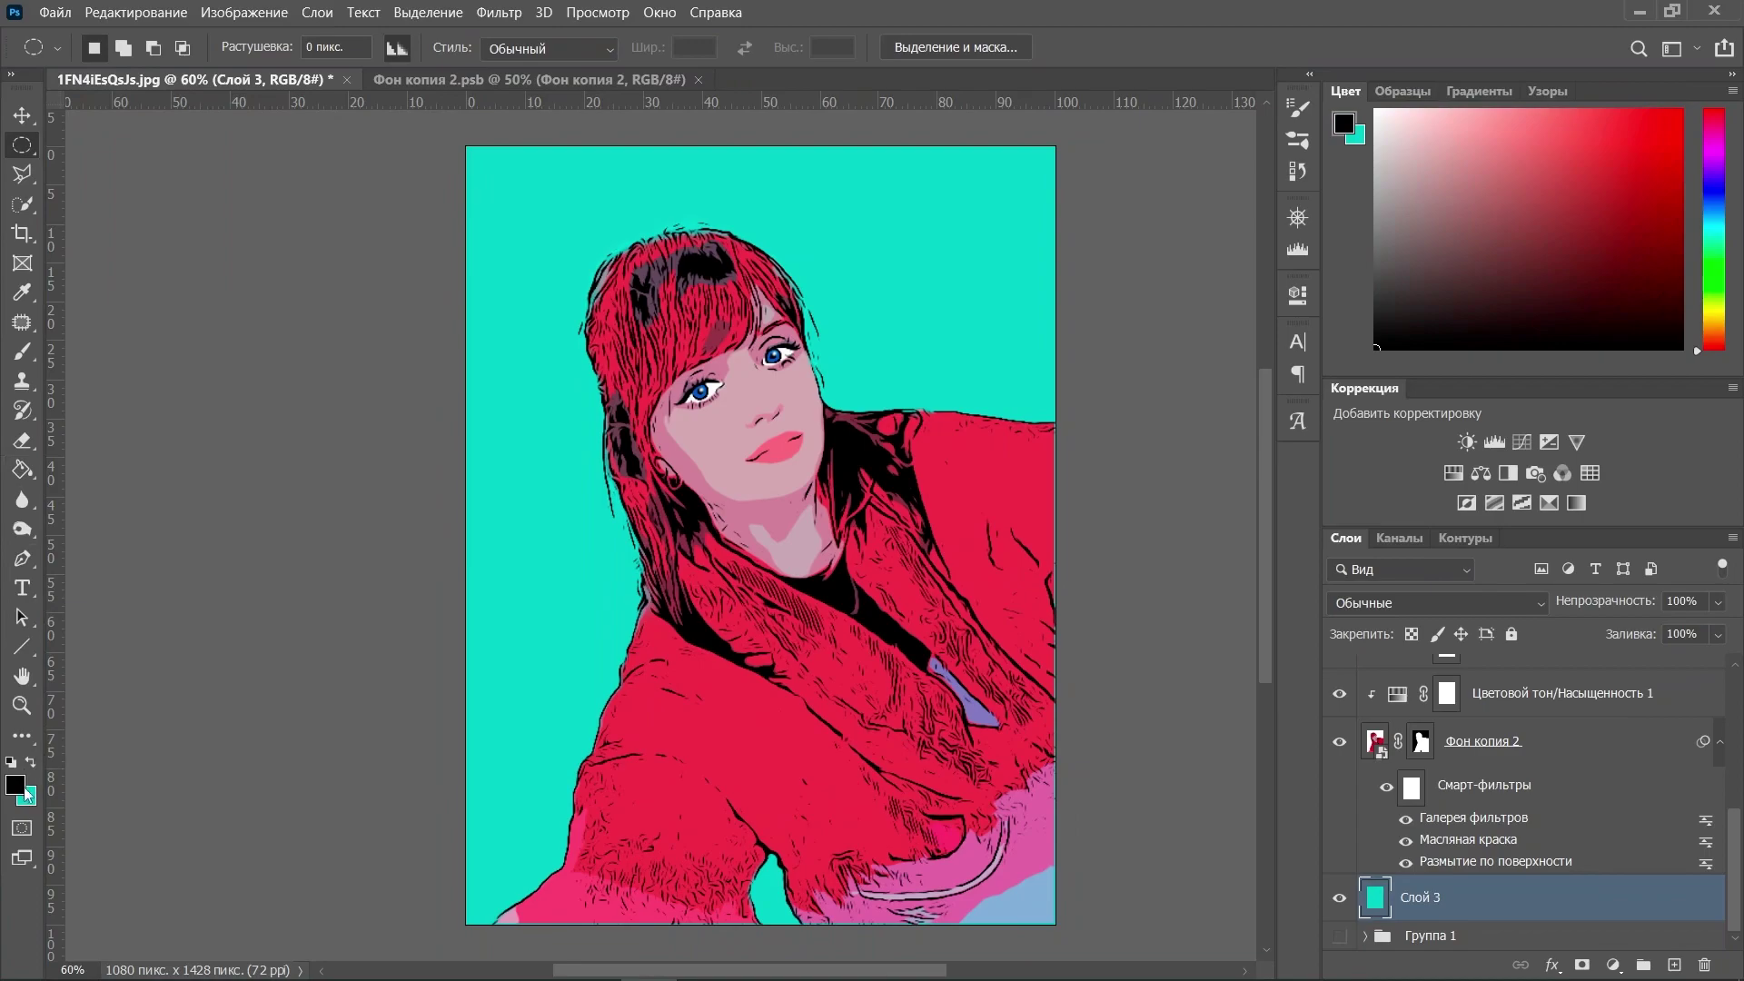
click(16, 784)
drag(1377, 391, 1396, 395)
click(1642, 301)
key(b)
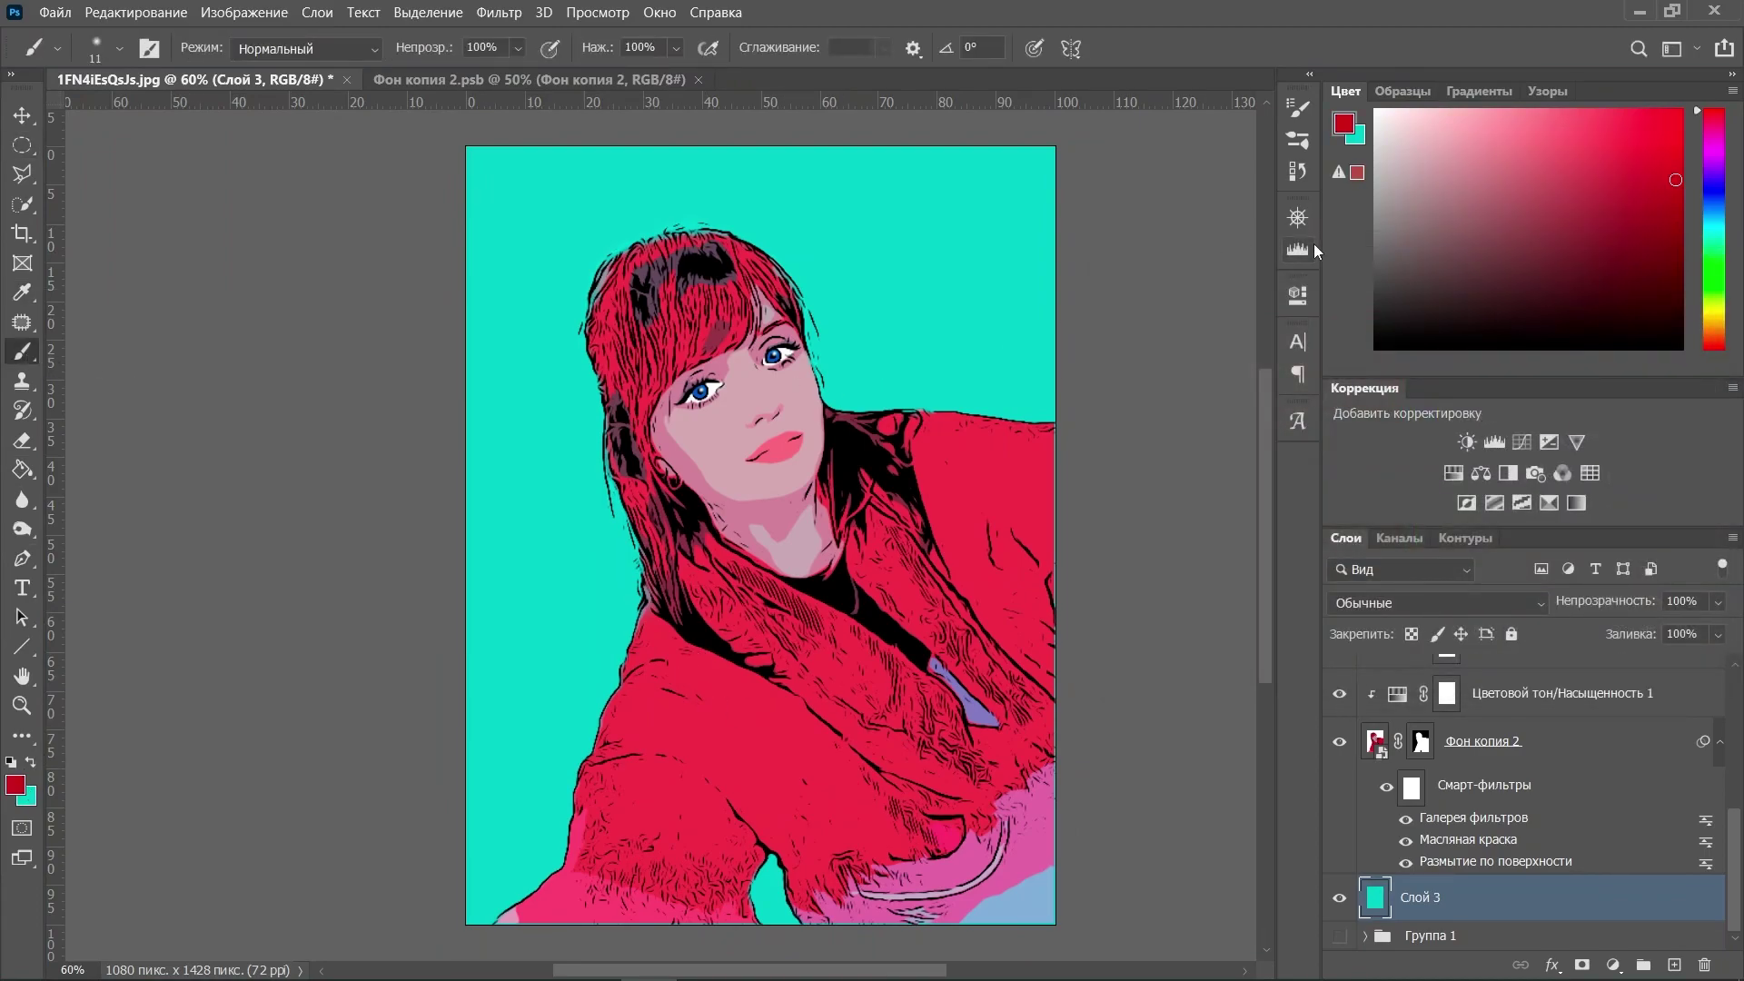
Choose the triangle brush ADR_Light -Bokeh_91 from the brush group 92_Bokeh-Brushes_Ar-Design-Resources
click(1306, 142)
drag(1266, 279, 1275, 701)
click(889, 504)
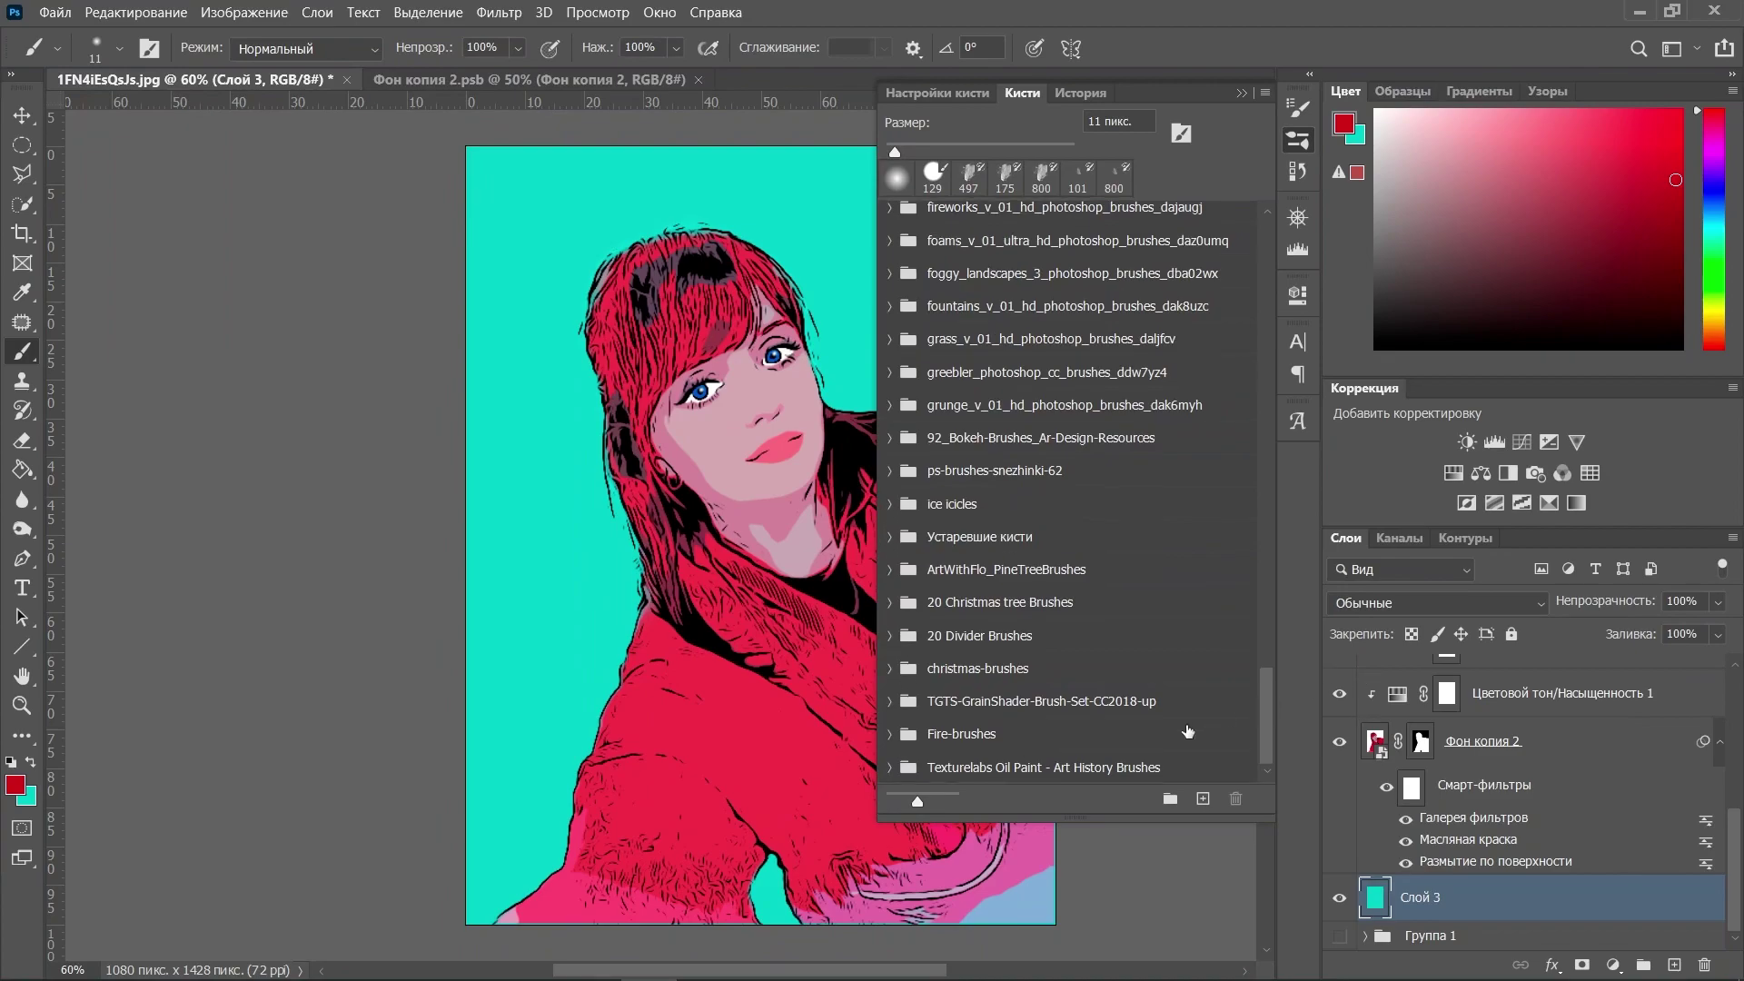
click(890, 438)
drag(1267, 414, 1289, 736)
click(1076, 543)
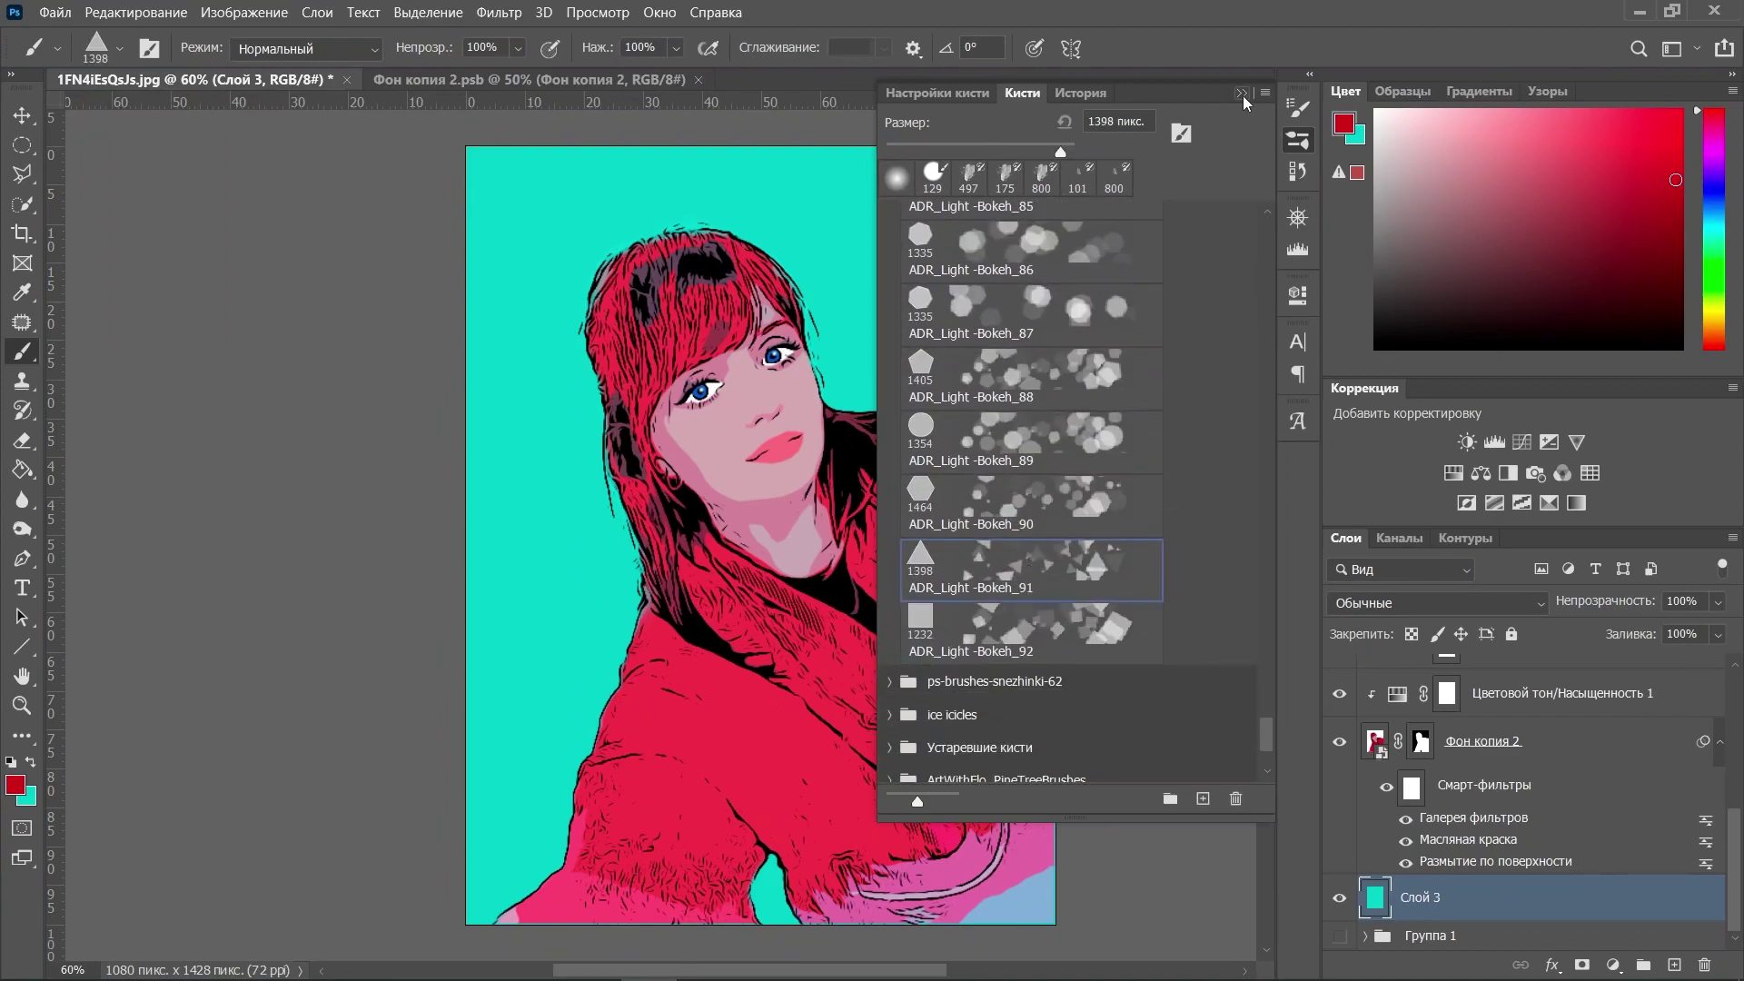
click(1242, 96)
Try to scatter red triangles over the turquoise background on Слой 3 with a 135-pixel brush
right_click(945, 427)
click(1079, 571)
drag(1081, 569, 1078, 569)
click(953, 377)
mouse_move(963, 372)
mouse_down()
mouse_move(848, 323)
mouse_move(745, 259)
mouse_move(604, 598)
mouse_move(568, 744)
mouse_move(615, 313)
mouse_move(940, 198)
mouse_move(719, 221)
mouse_move(485, 443)
mouse_move(480, 656)
mouse_up()
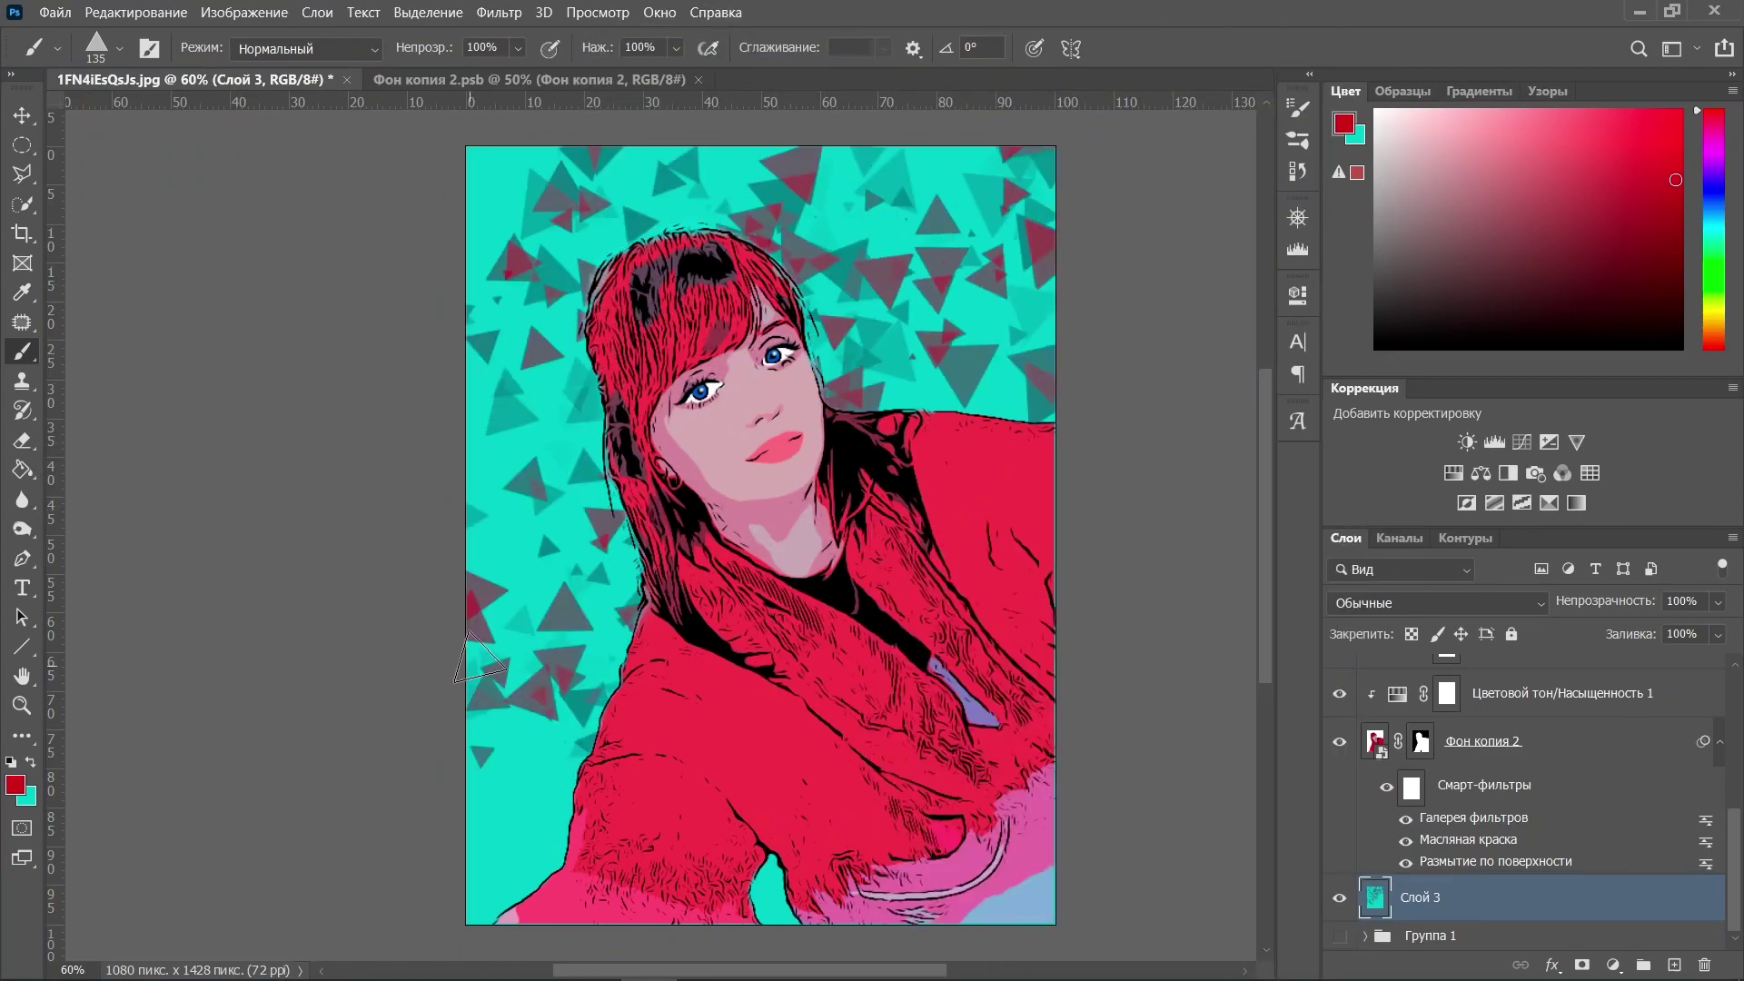
click(492, 174)
drag(497, 814, 545, 863)
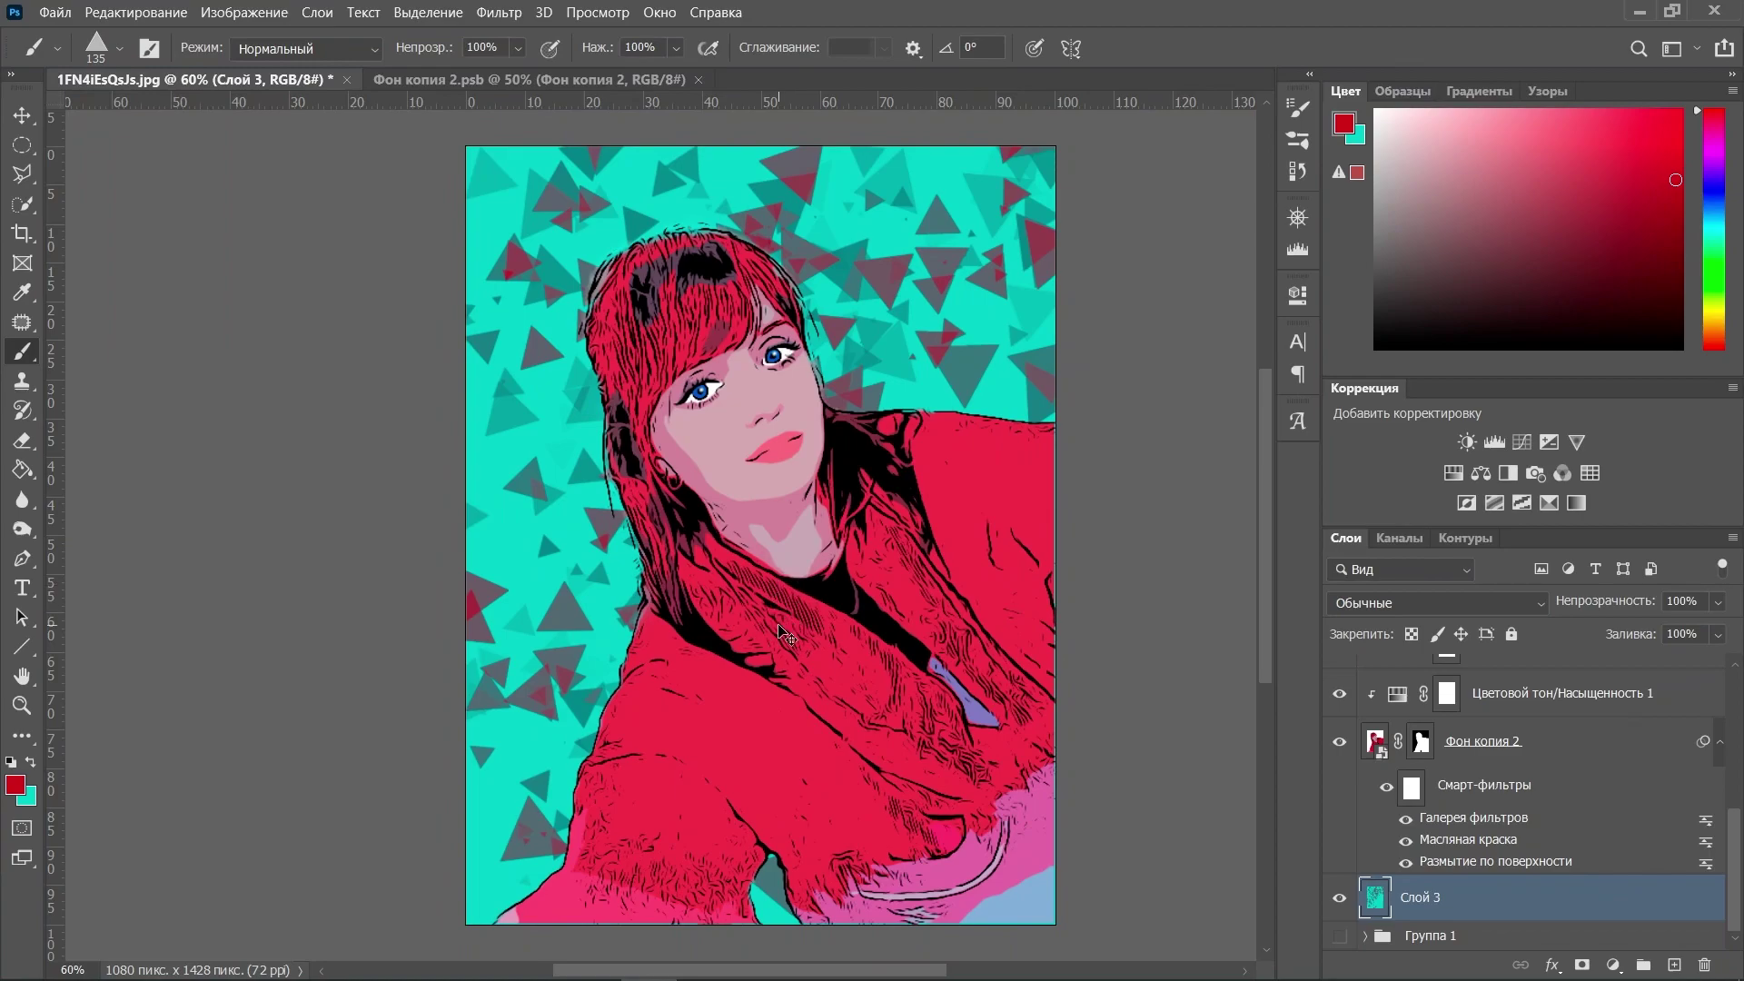
Undo all the triangle strokes painted on Слой 3
key(ctrl+z)
key(ctrl+z)
key(ctrl+z)
key(ctrl+z)
key(ctrl+z)
key(ctrl+z)
key(ctrl+z)
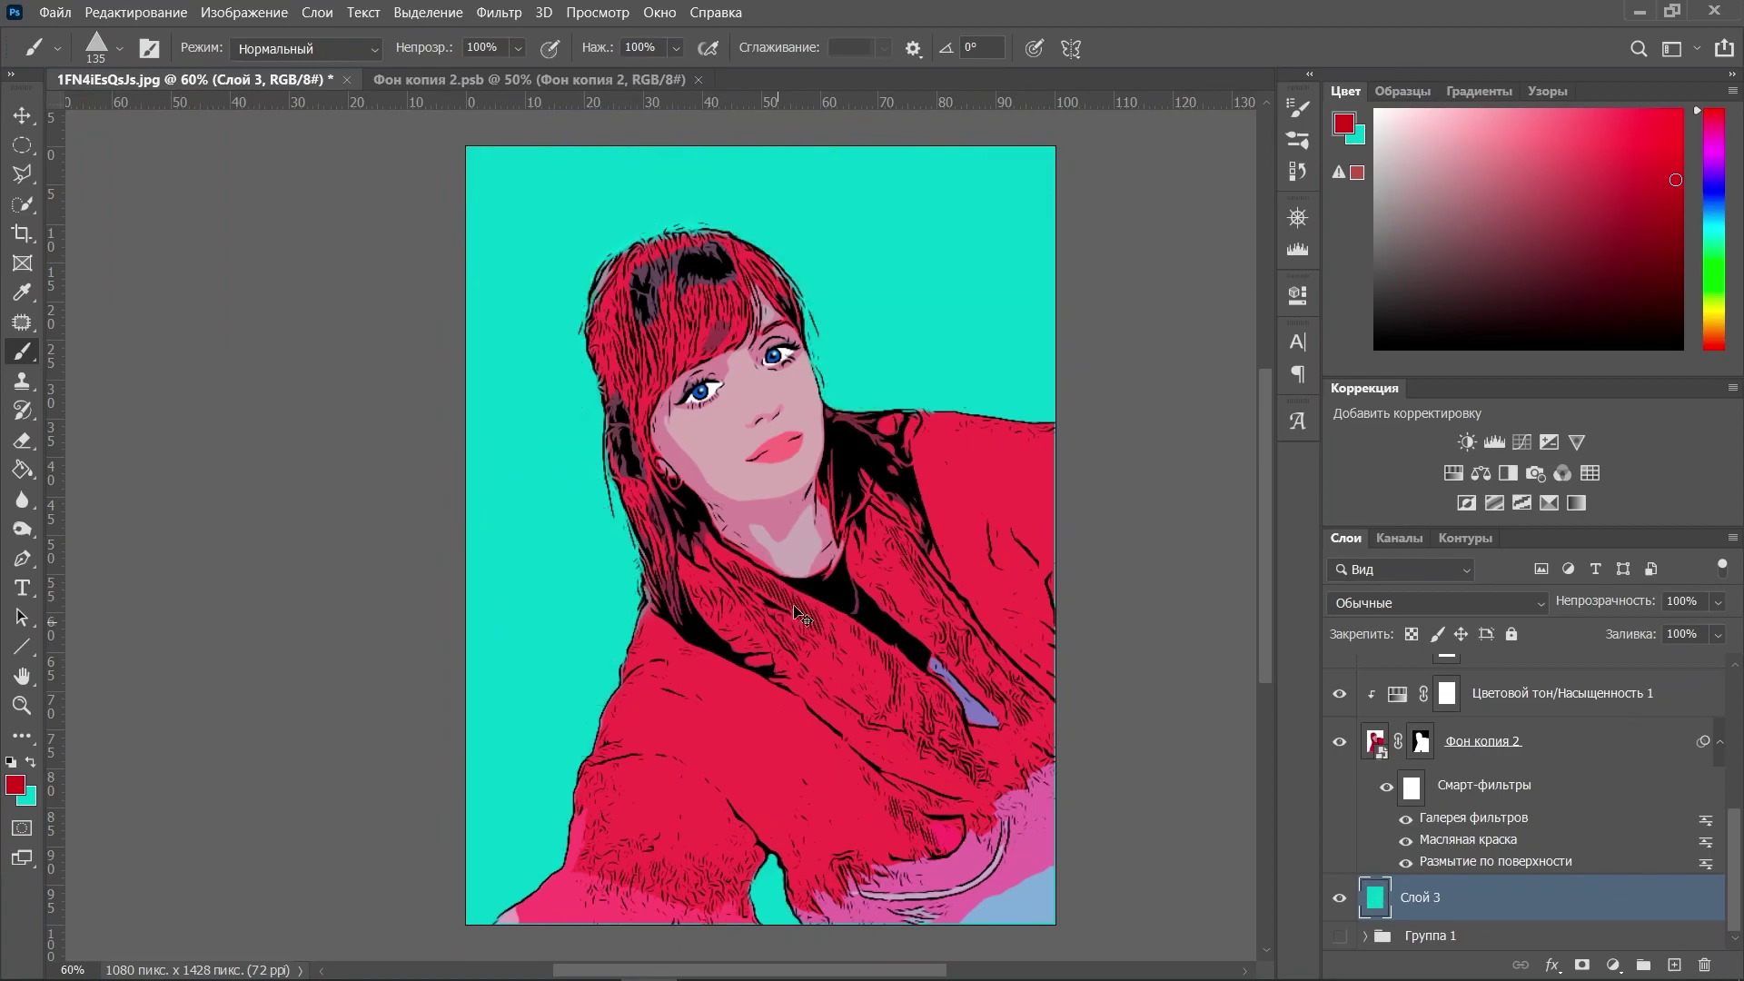
Reduce the triangle brush to 60 pixels and scatter small triangles across the whole turquoise background on Слой 3
right_click(941, 376)
click(1044, 392)
mouse_move(841, 389)
mouse_down()
mouse_move(772, 272)
mouse_move(378, 212)
mouse_up()
mouse_move(517, 455)
mouse_down()
mouse_move(545, 727)
mouse_move(564, 401)
mouse_move(1085, 223)
mouse_move(881, 198)
mouse_move(998, 447)
mouse_move(782, 532)
mouse_move(894, 498)
mouse_up()
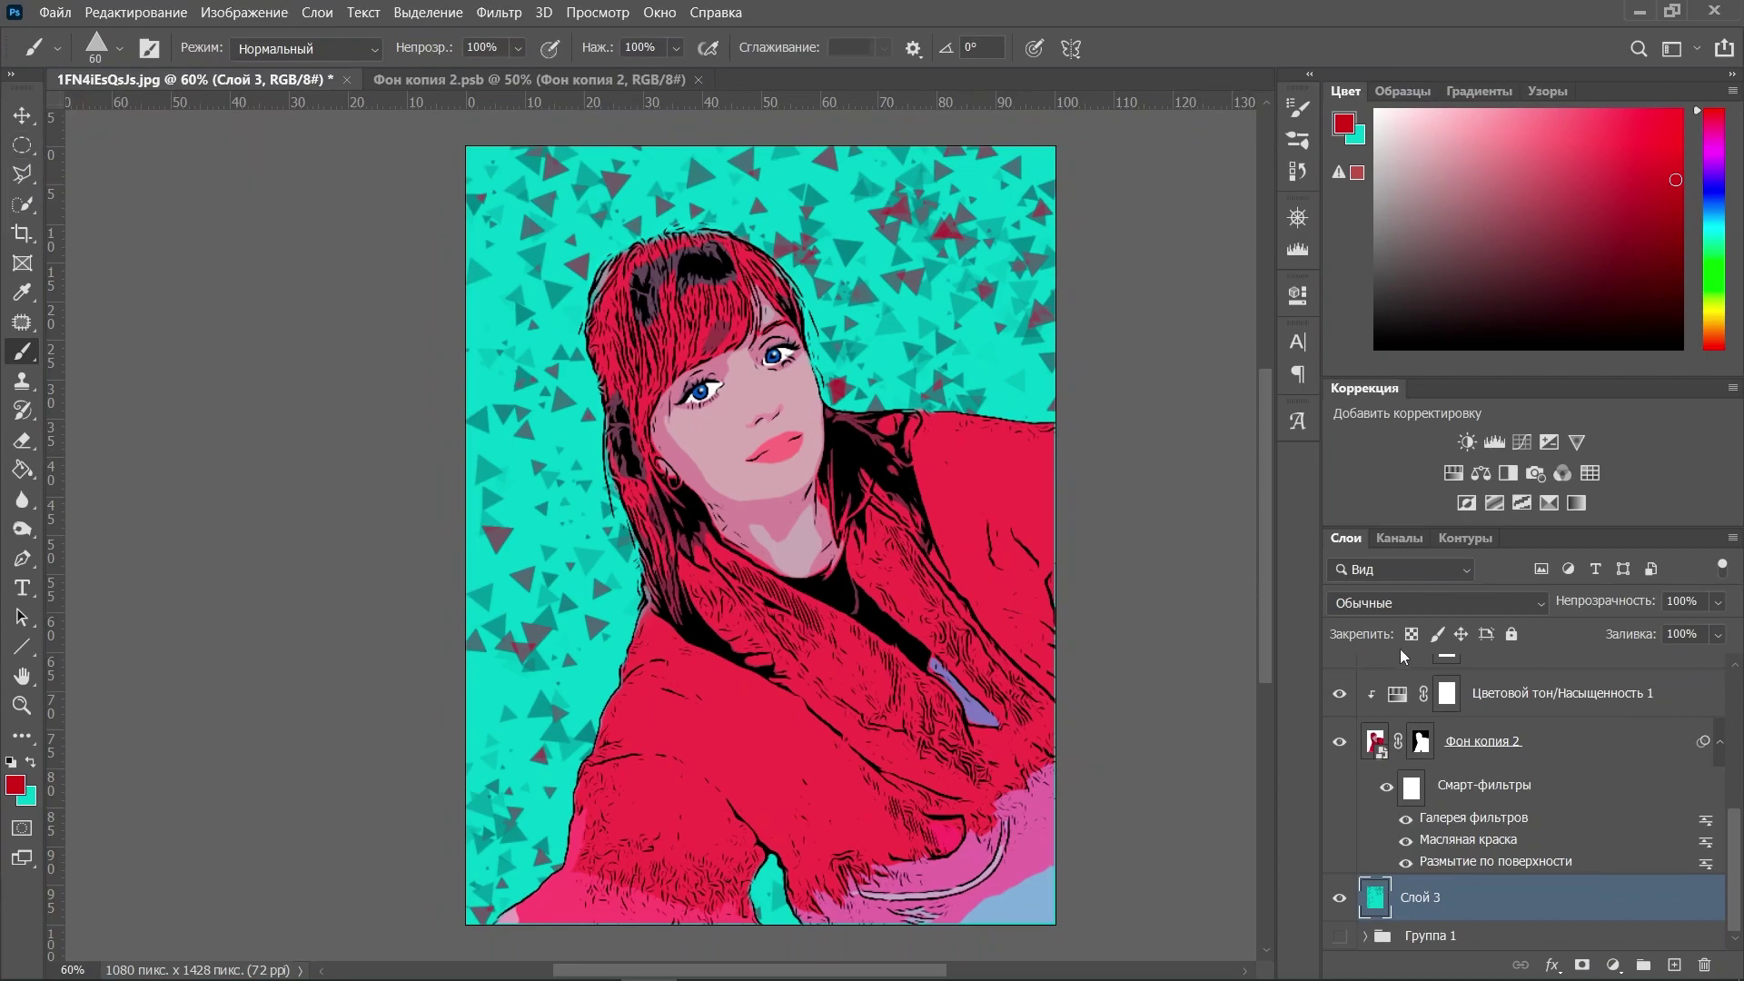
Select the topmost layer Слой 2 and merge a copy of all visible layers into a new layer above it
scroll(1471, 745, up, 6)
click(1499, 681)
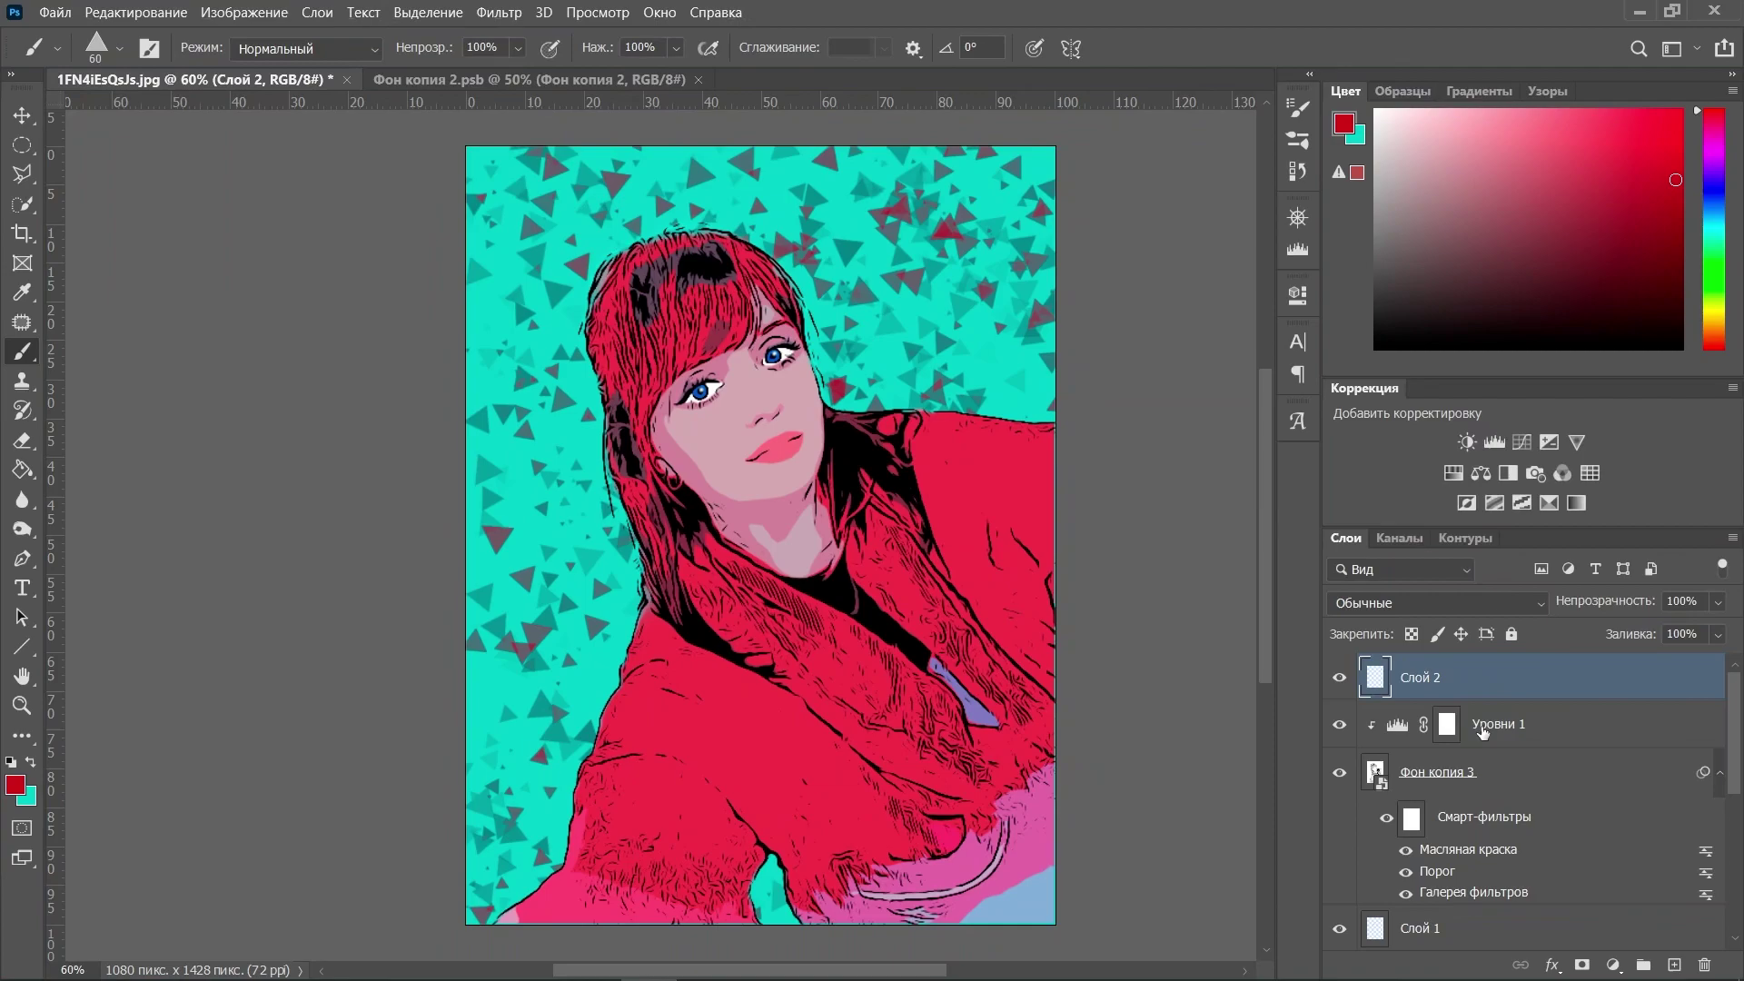
key(ctrl+alt+shift+e)
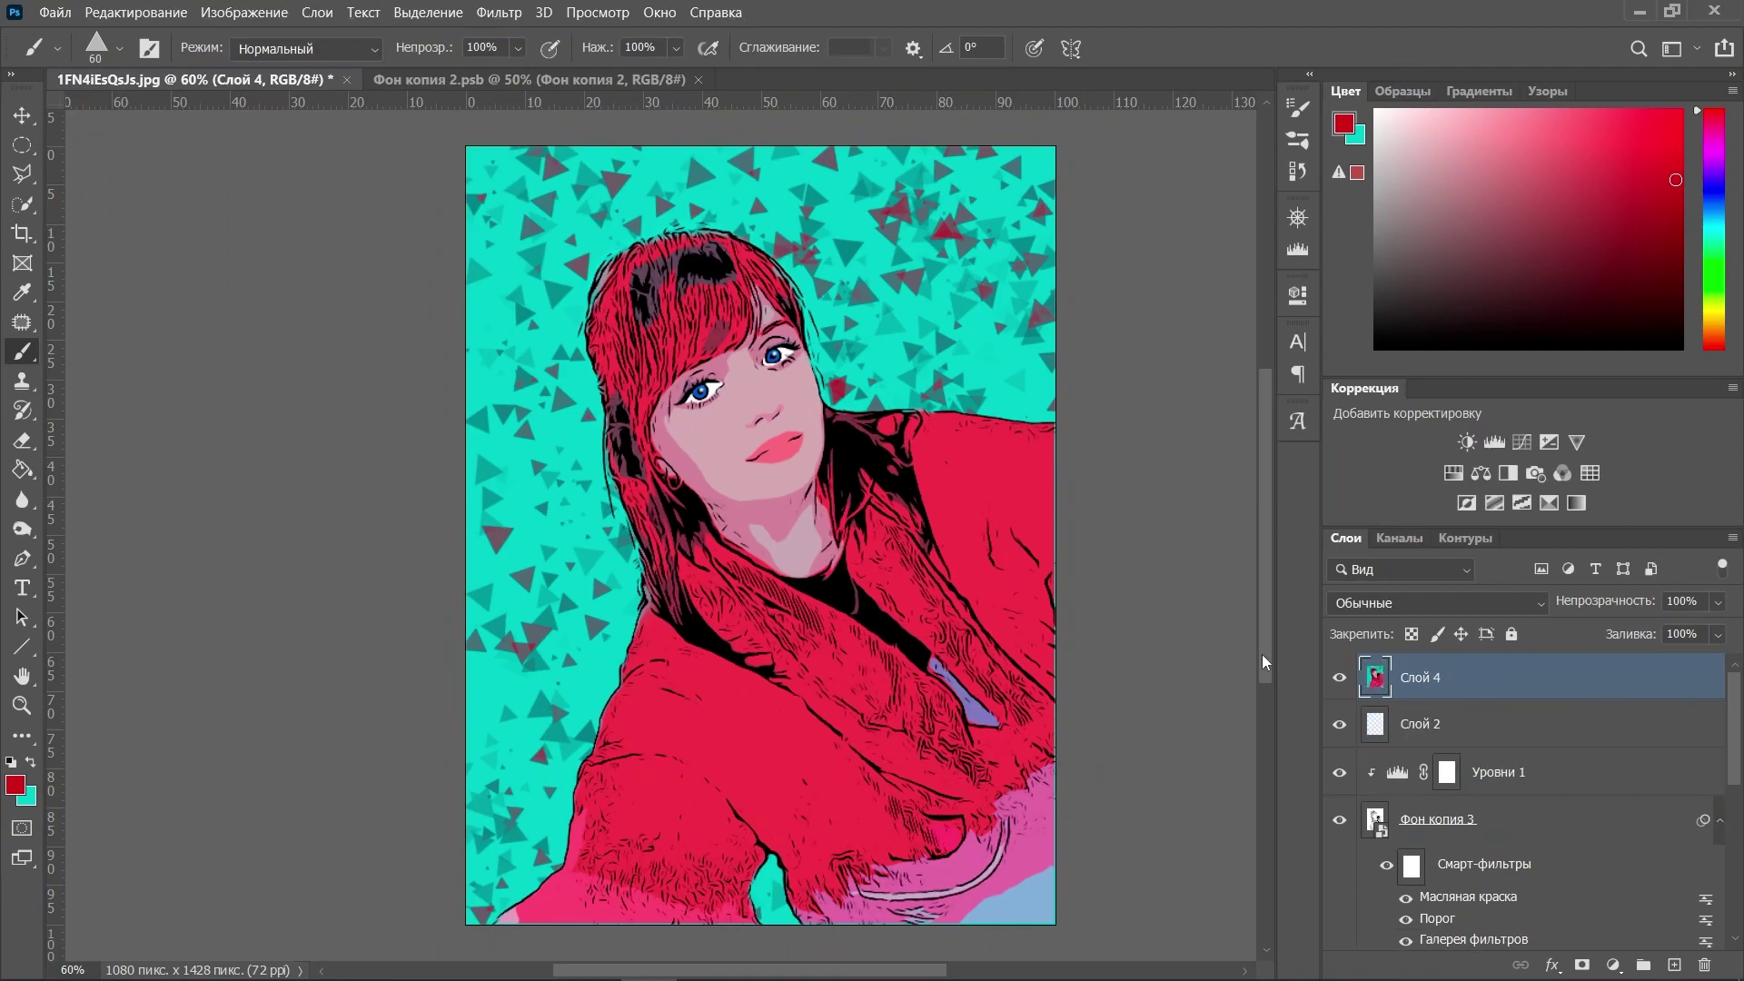
Draw a large circular selection around the woman's head and collar and add it to Слой 4 as a mask
click(25, 145)
drag(754, 409, 1008, 717)
drag(890, 249, 884, 270)
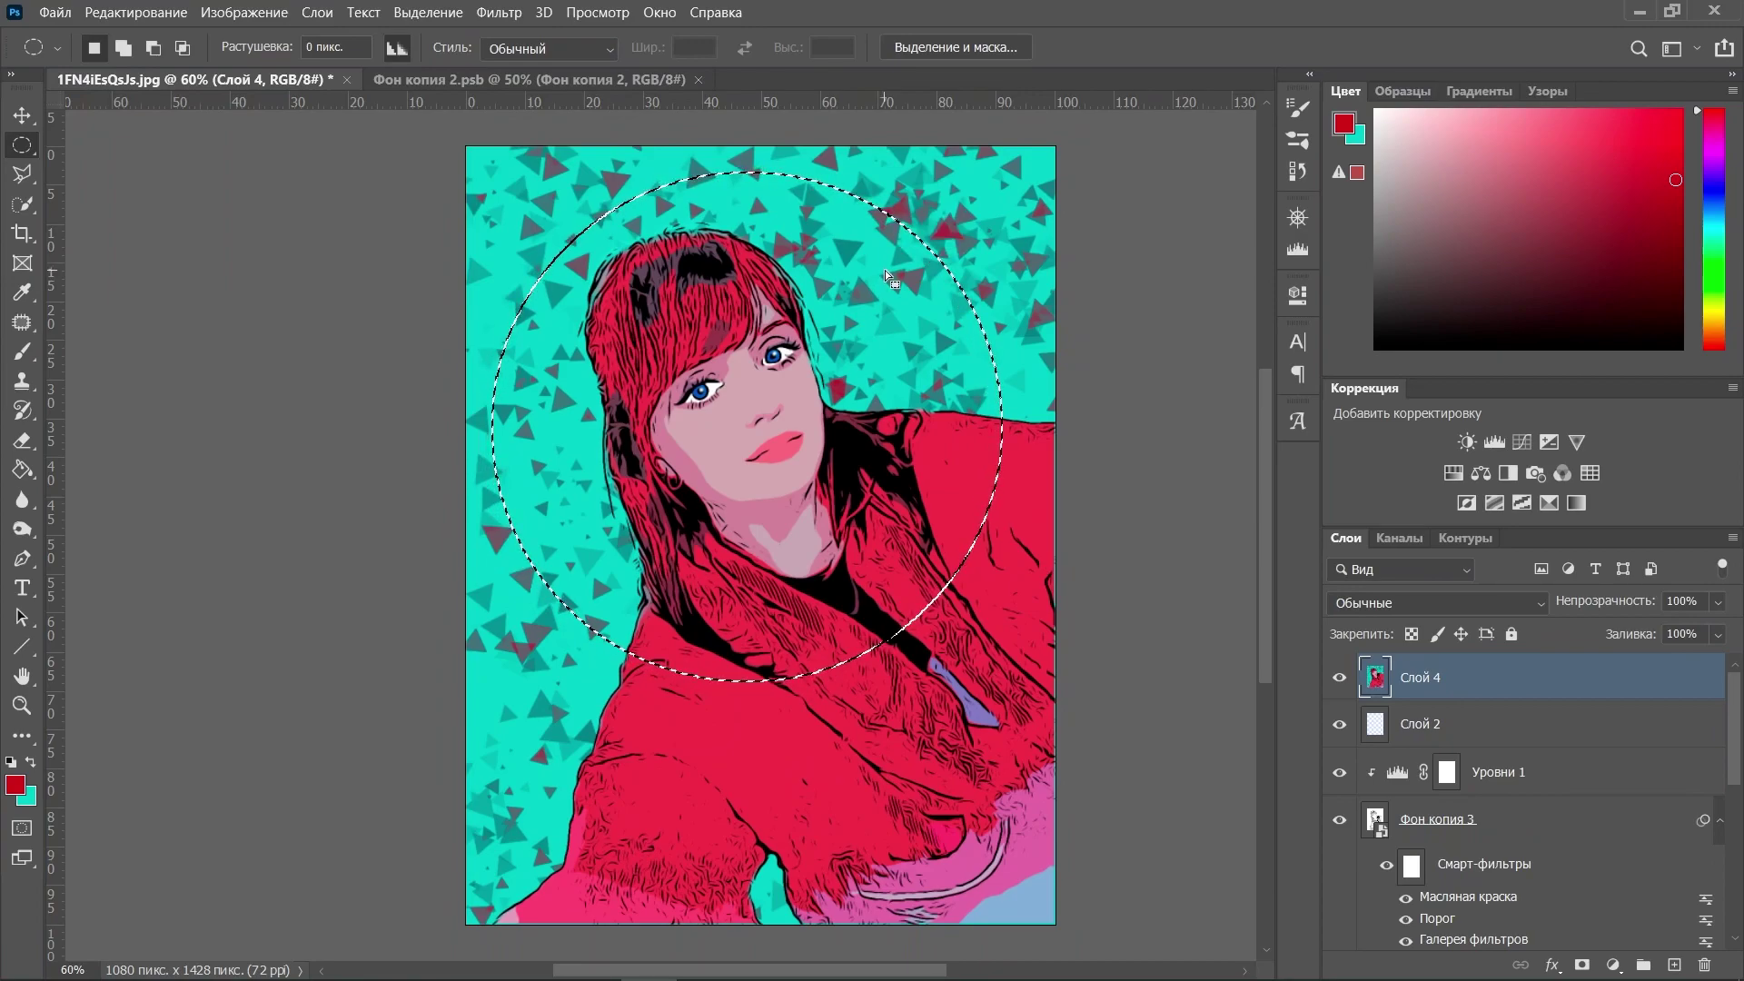
click(1584, 966)
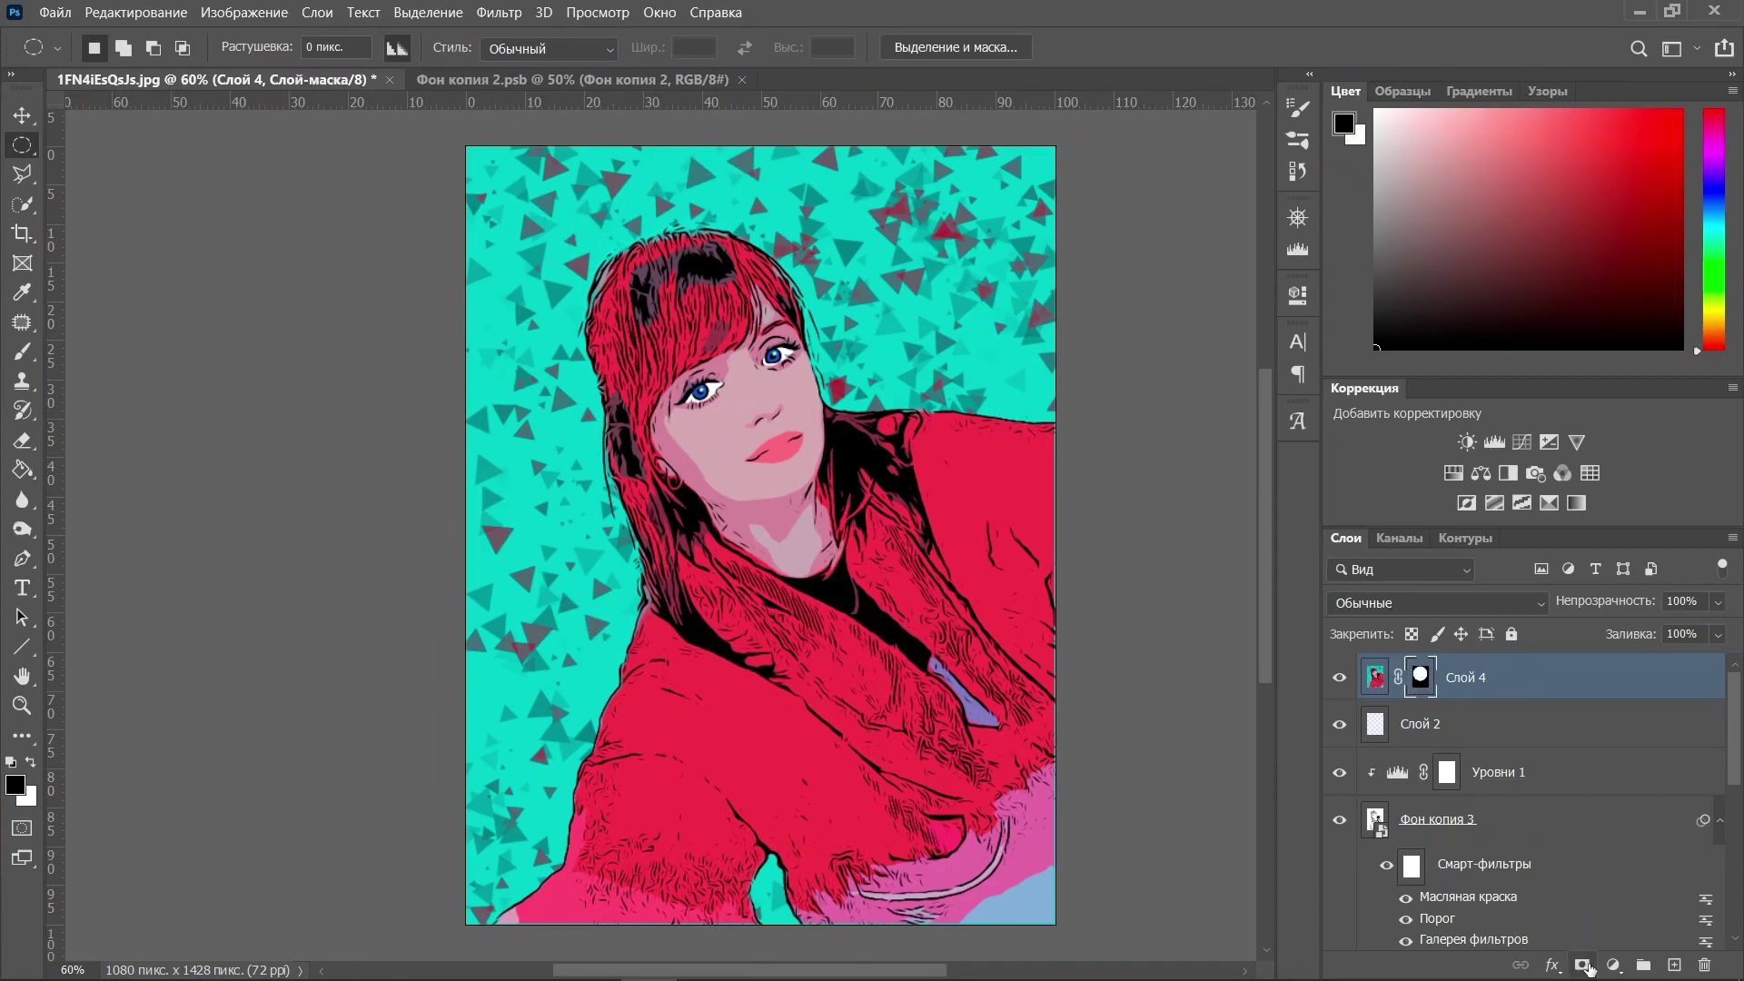
Group all layers from Слой 2 down to Слой 3 and hide the new group
click(1497, 738)
scroll(1544, 749, down, 5)
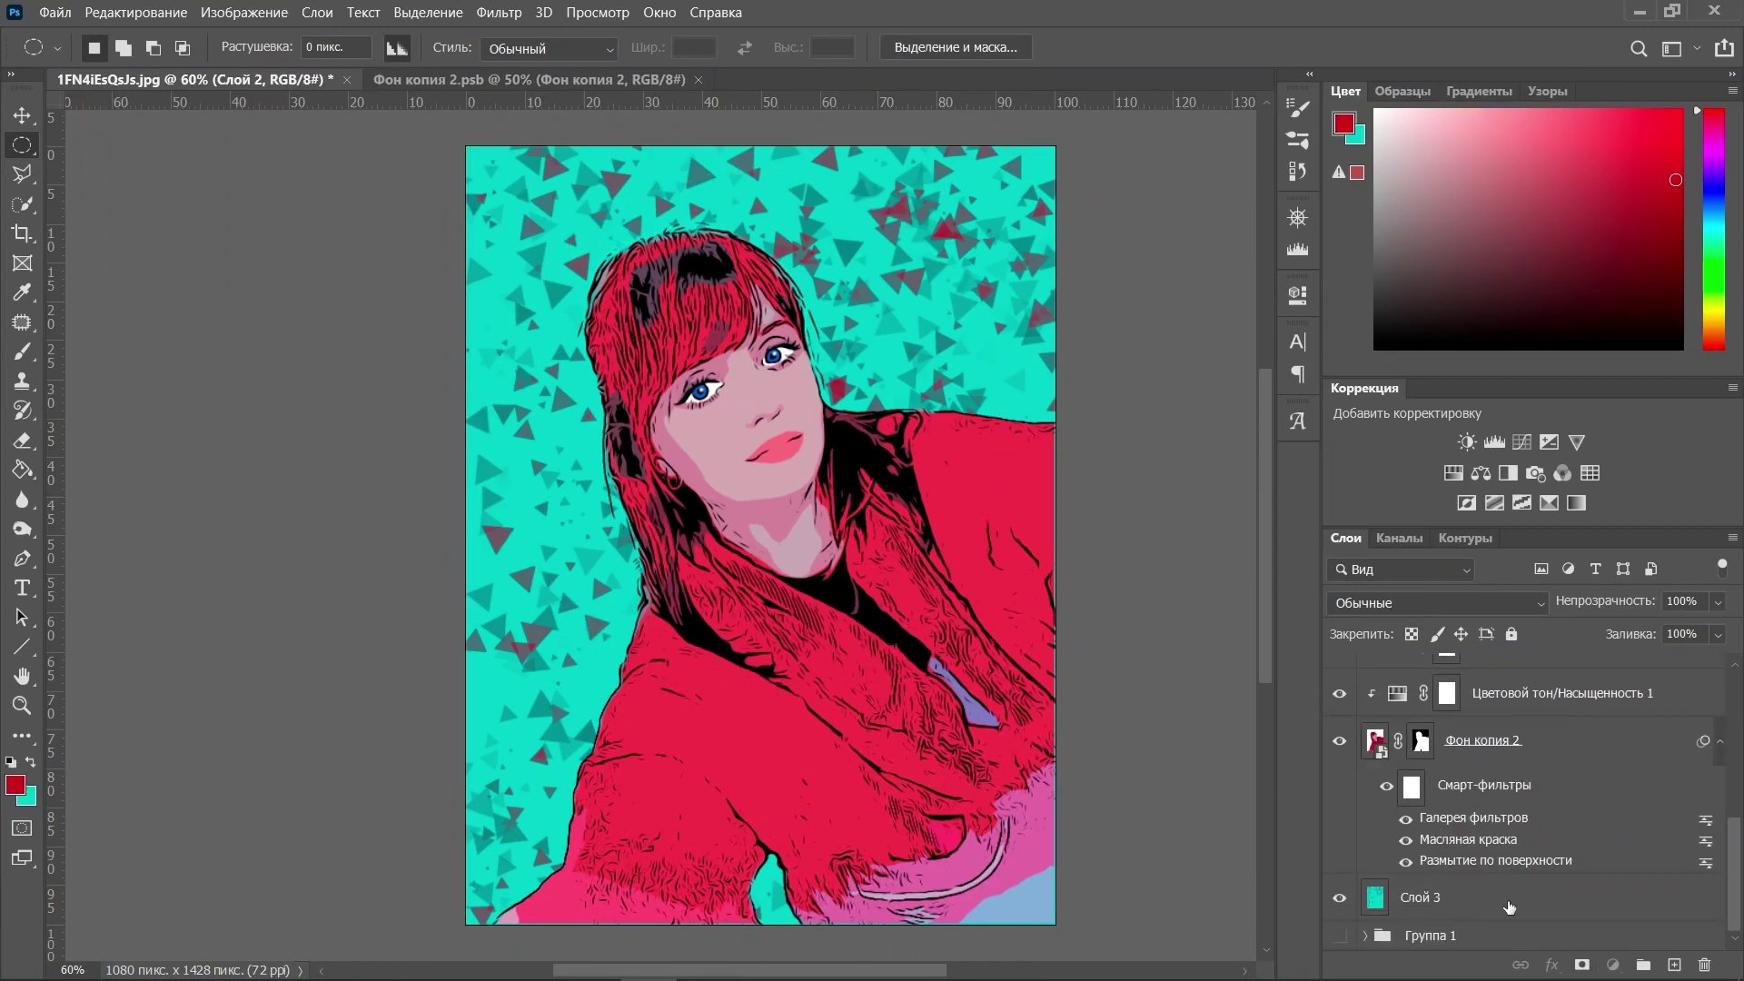
shift+click(1509, 908)
click(1643, 965)
click(1340, 715)
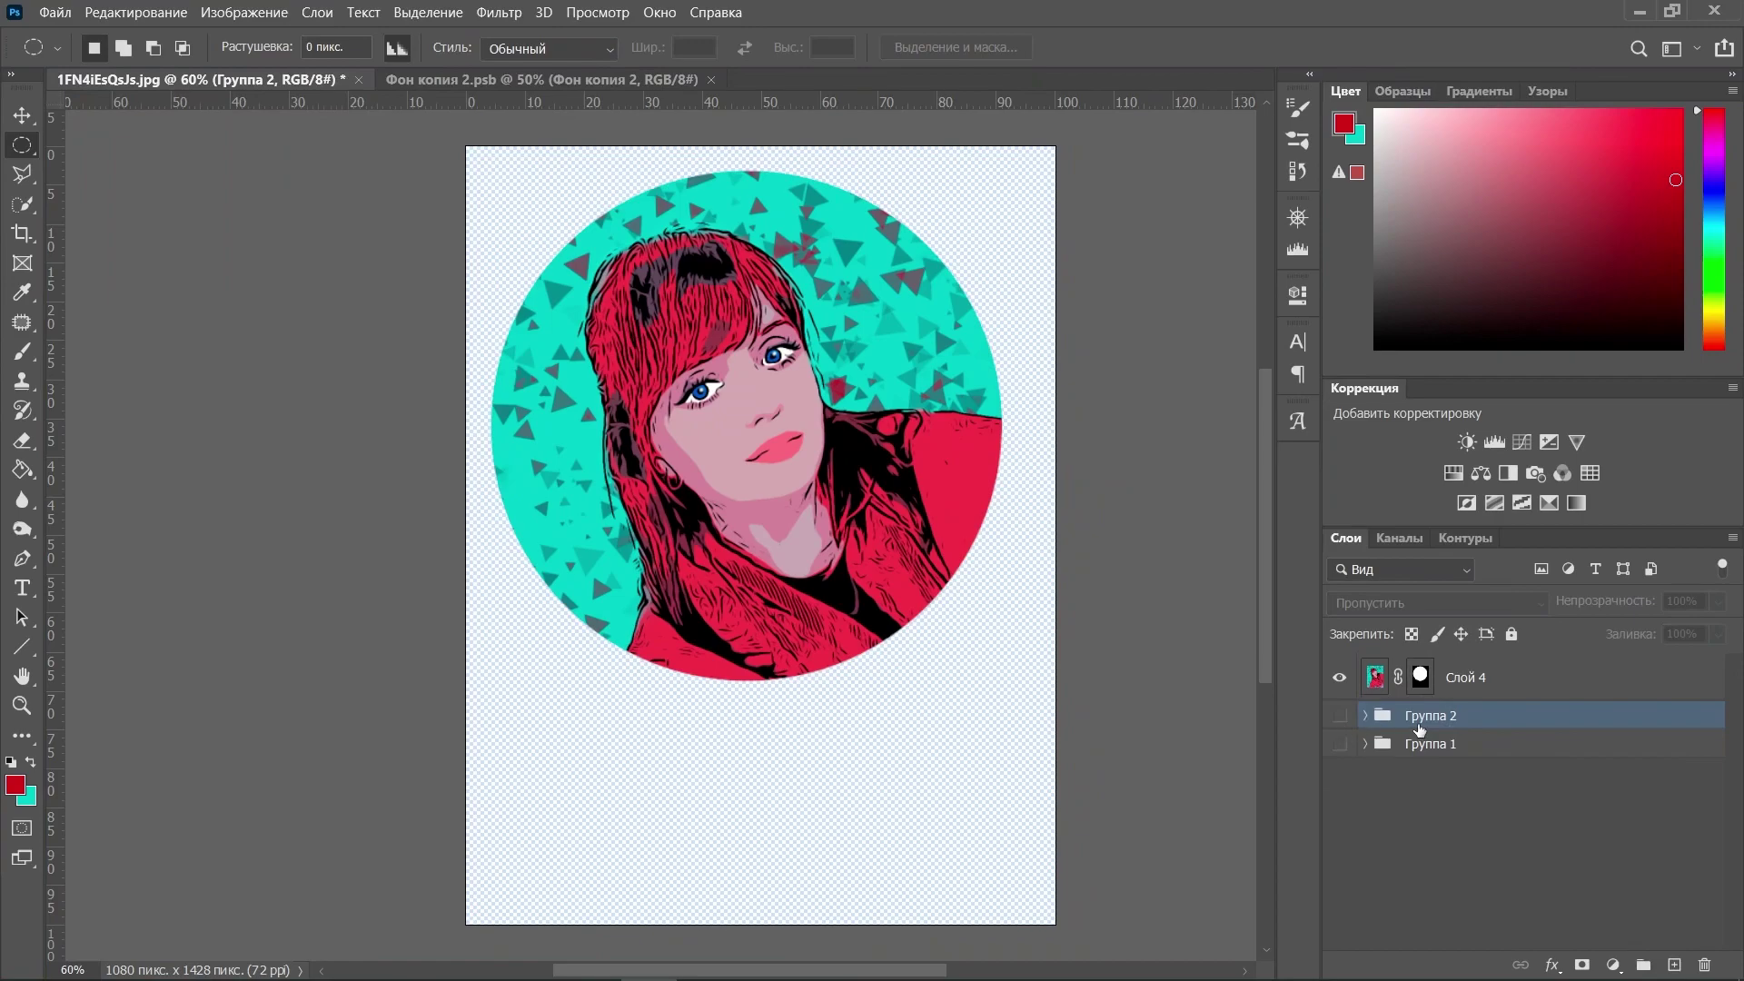
Load the circular mask of Слой 4 as a selection and expand it by 20 pixels
ctrl+click(1422, 678)
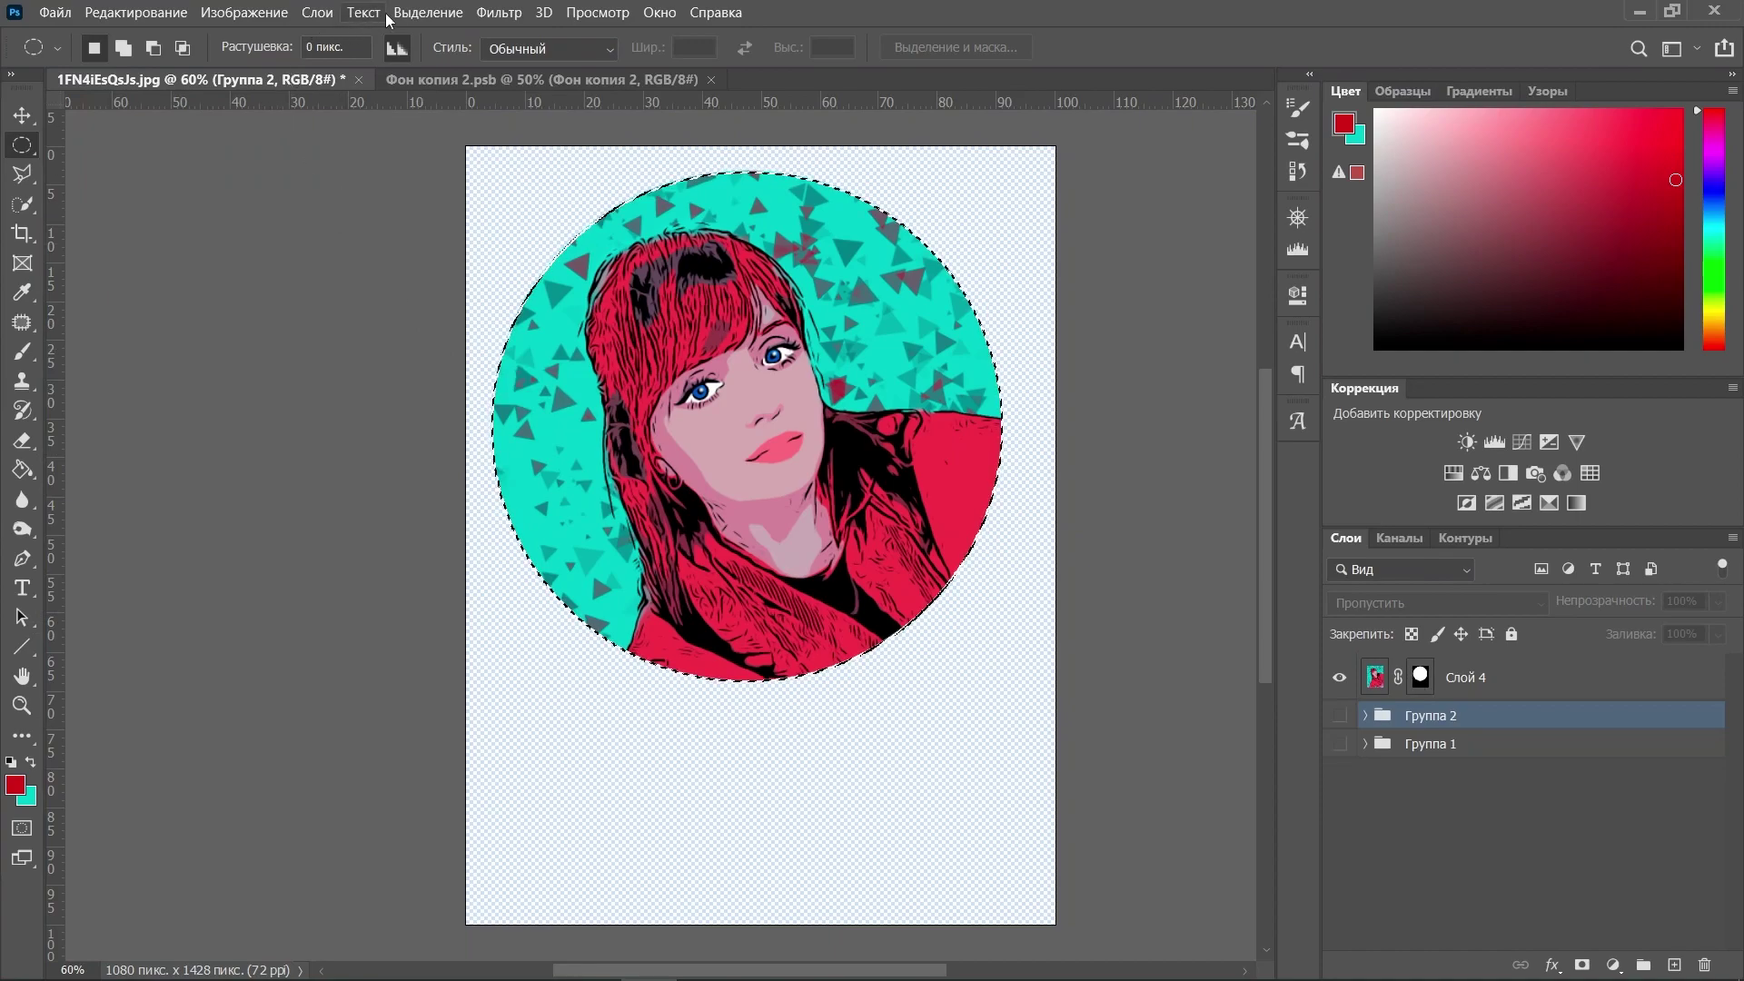
click(424, 13)
mouse_move(627, 315)
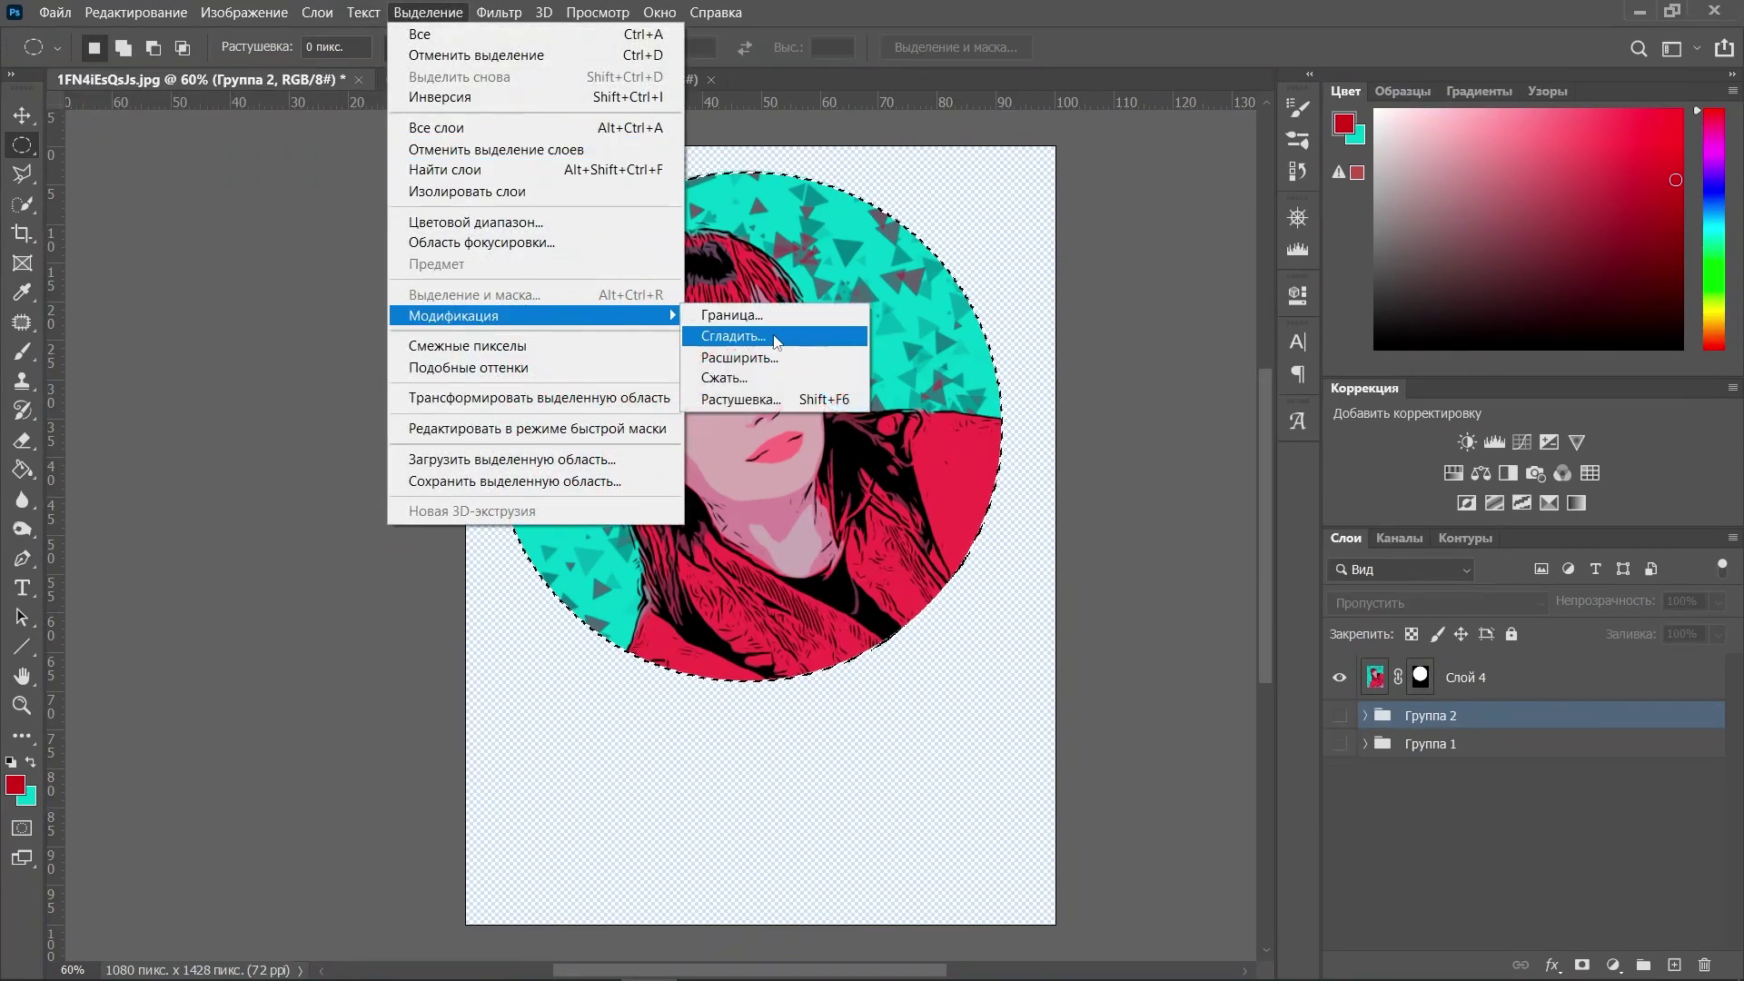
click(759, 364)
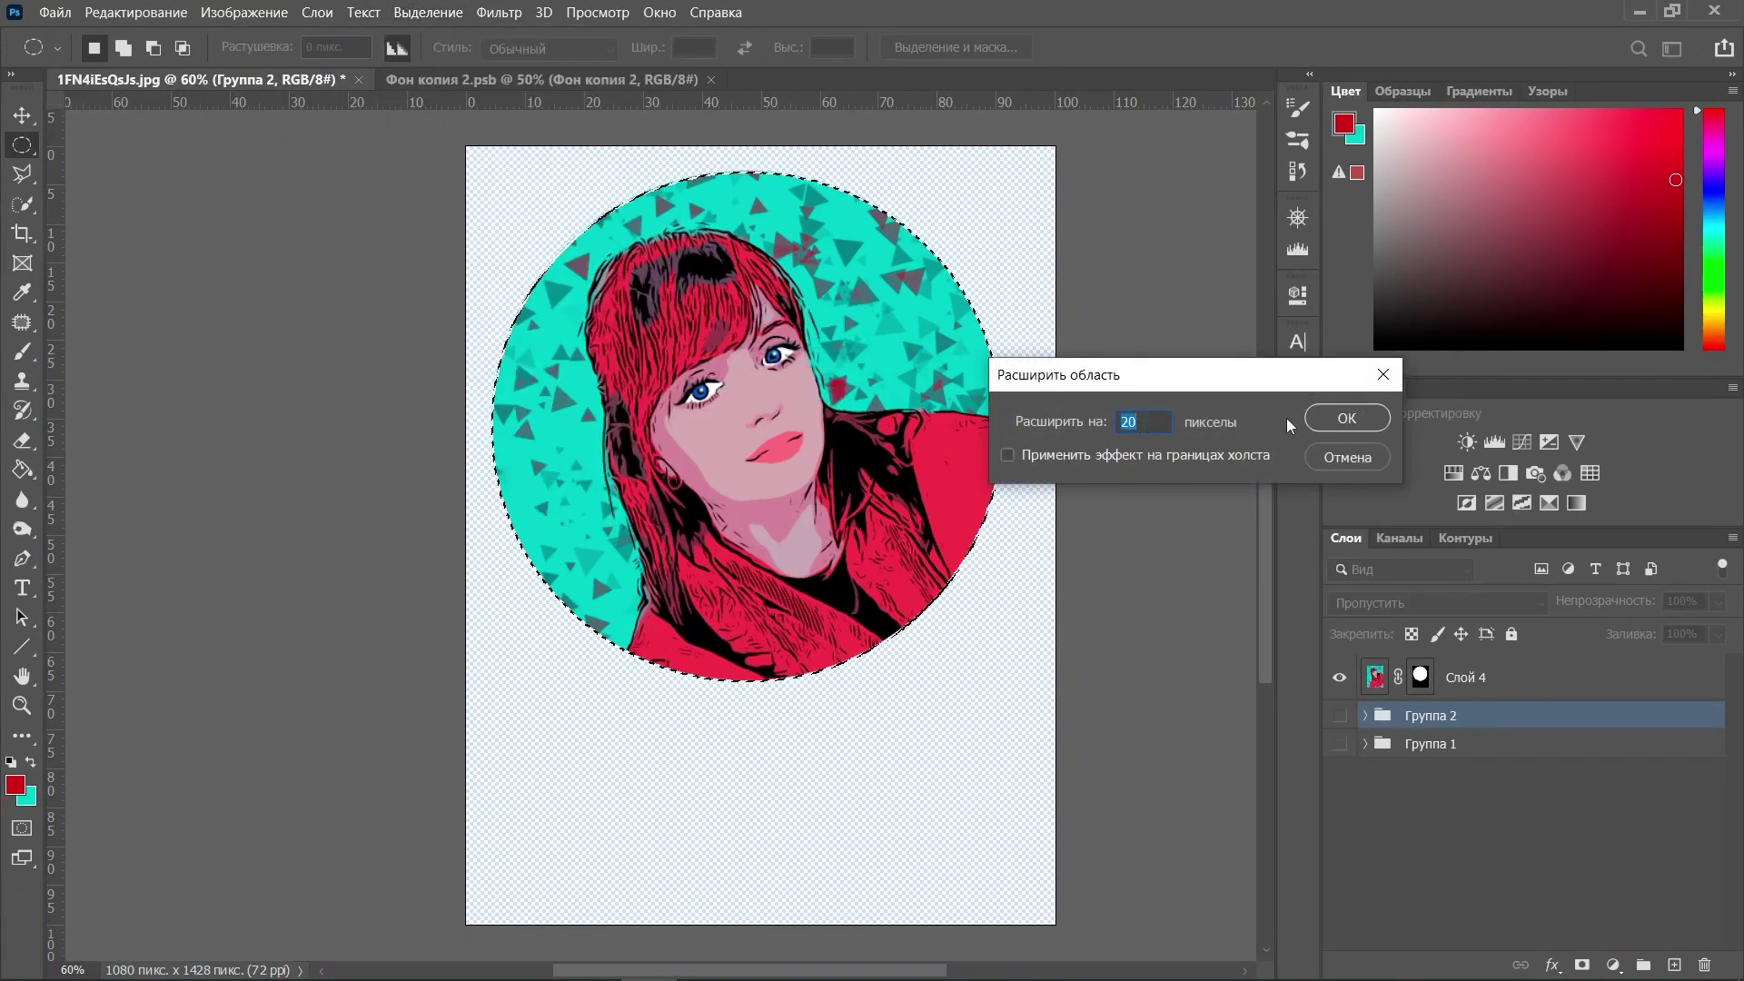
click(1349, 419)
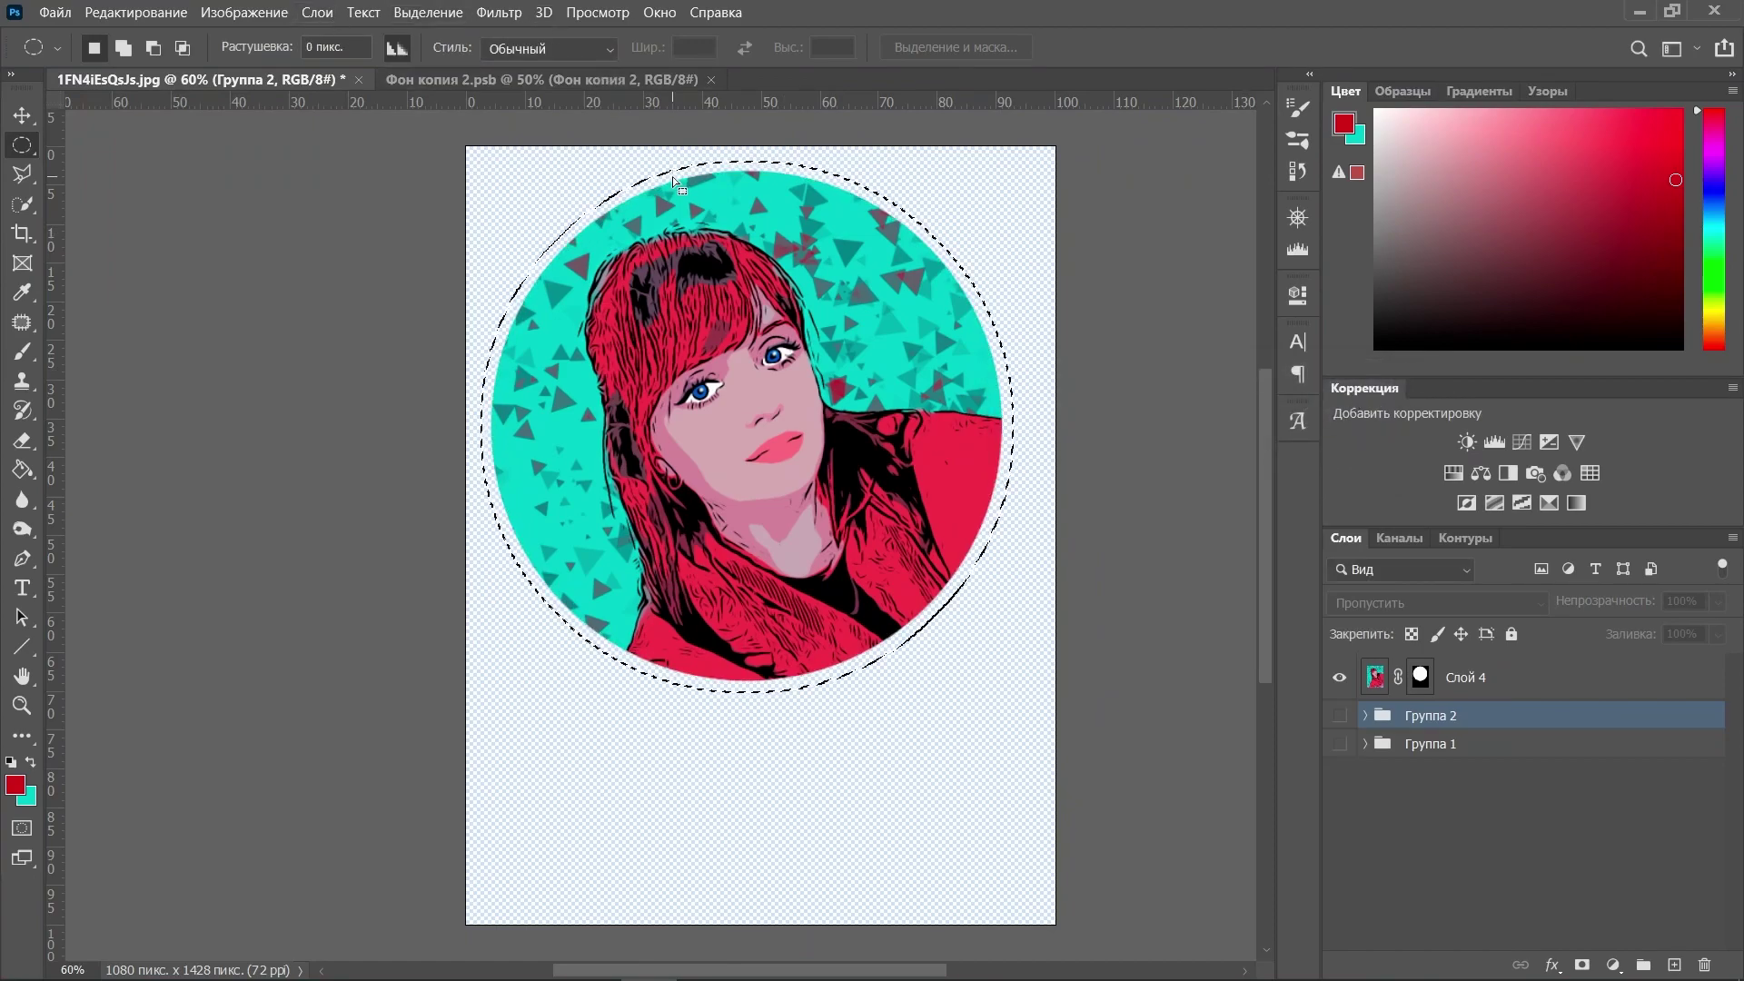
Stroke the expanded circle on a new layer above Слой 4 with a centred 10-pixel red line, and clear the selection
click(1555, 685)
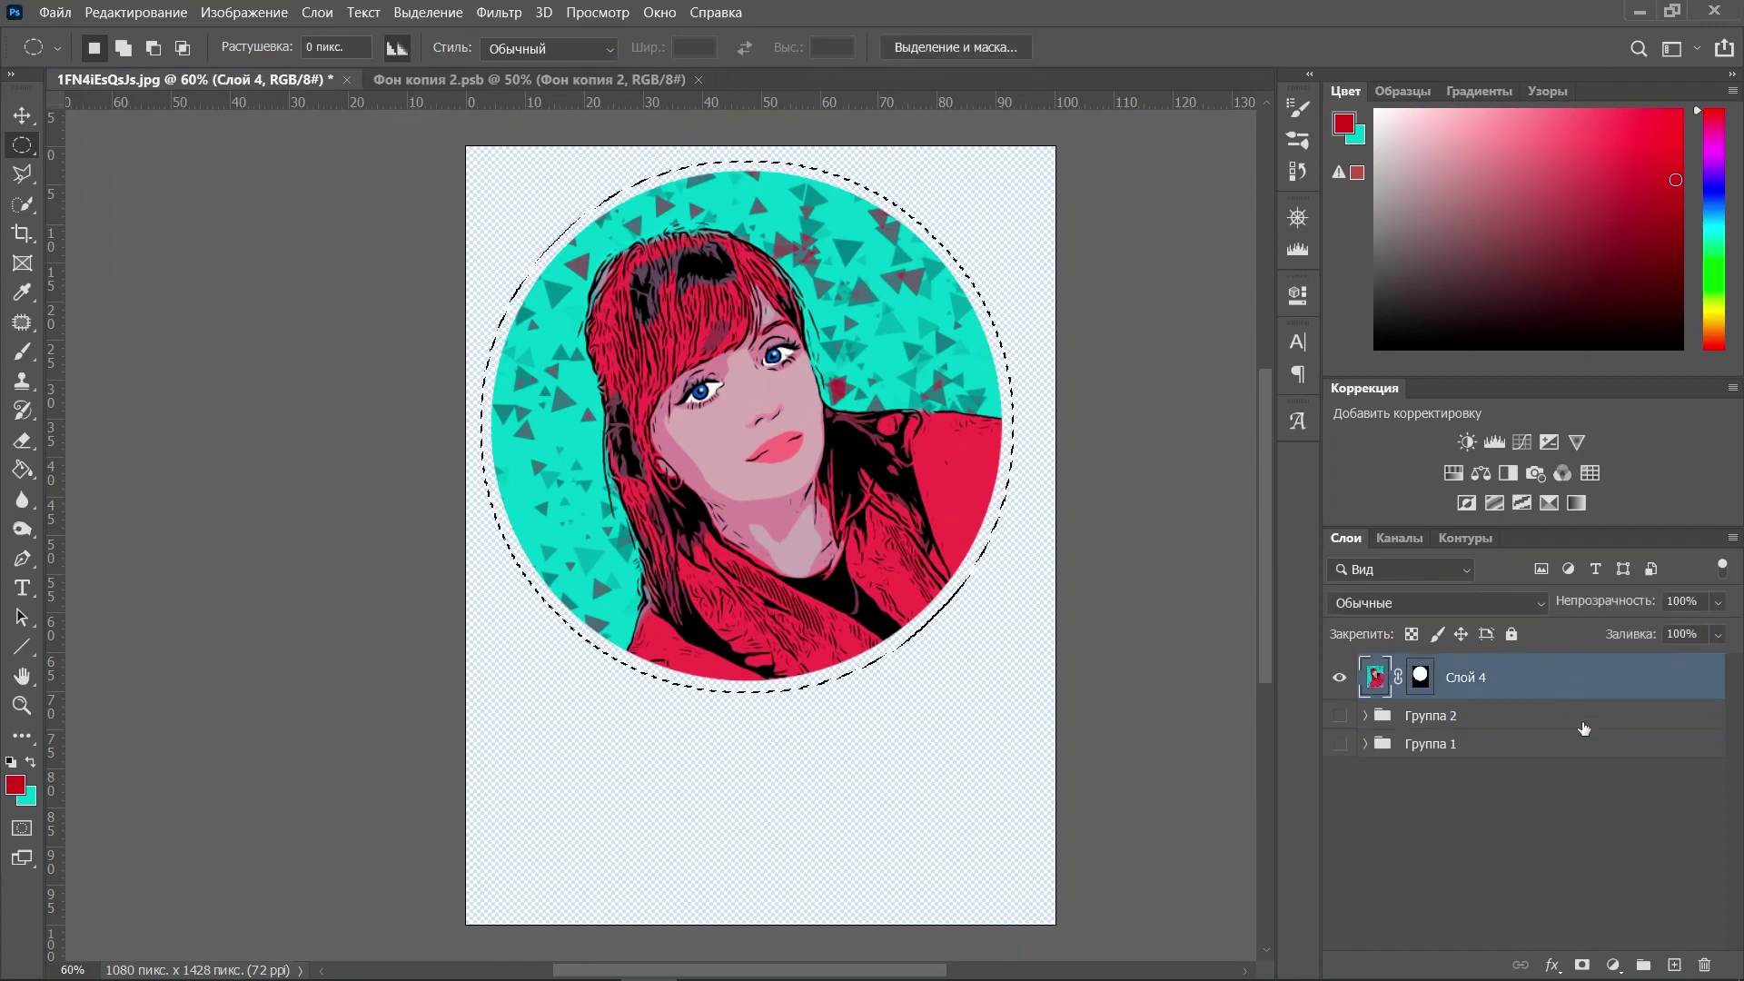
key(ctrl+shift+alt+n)
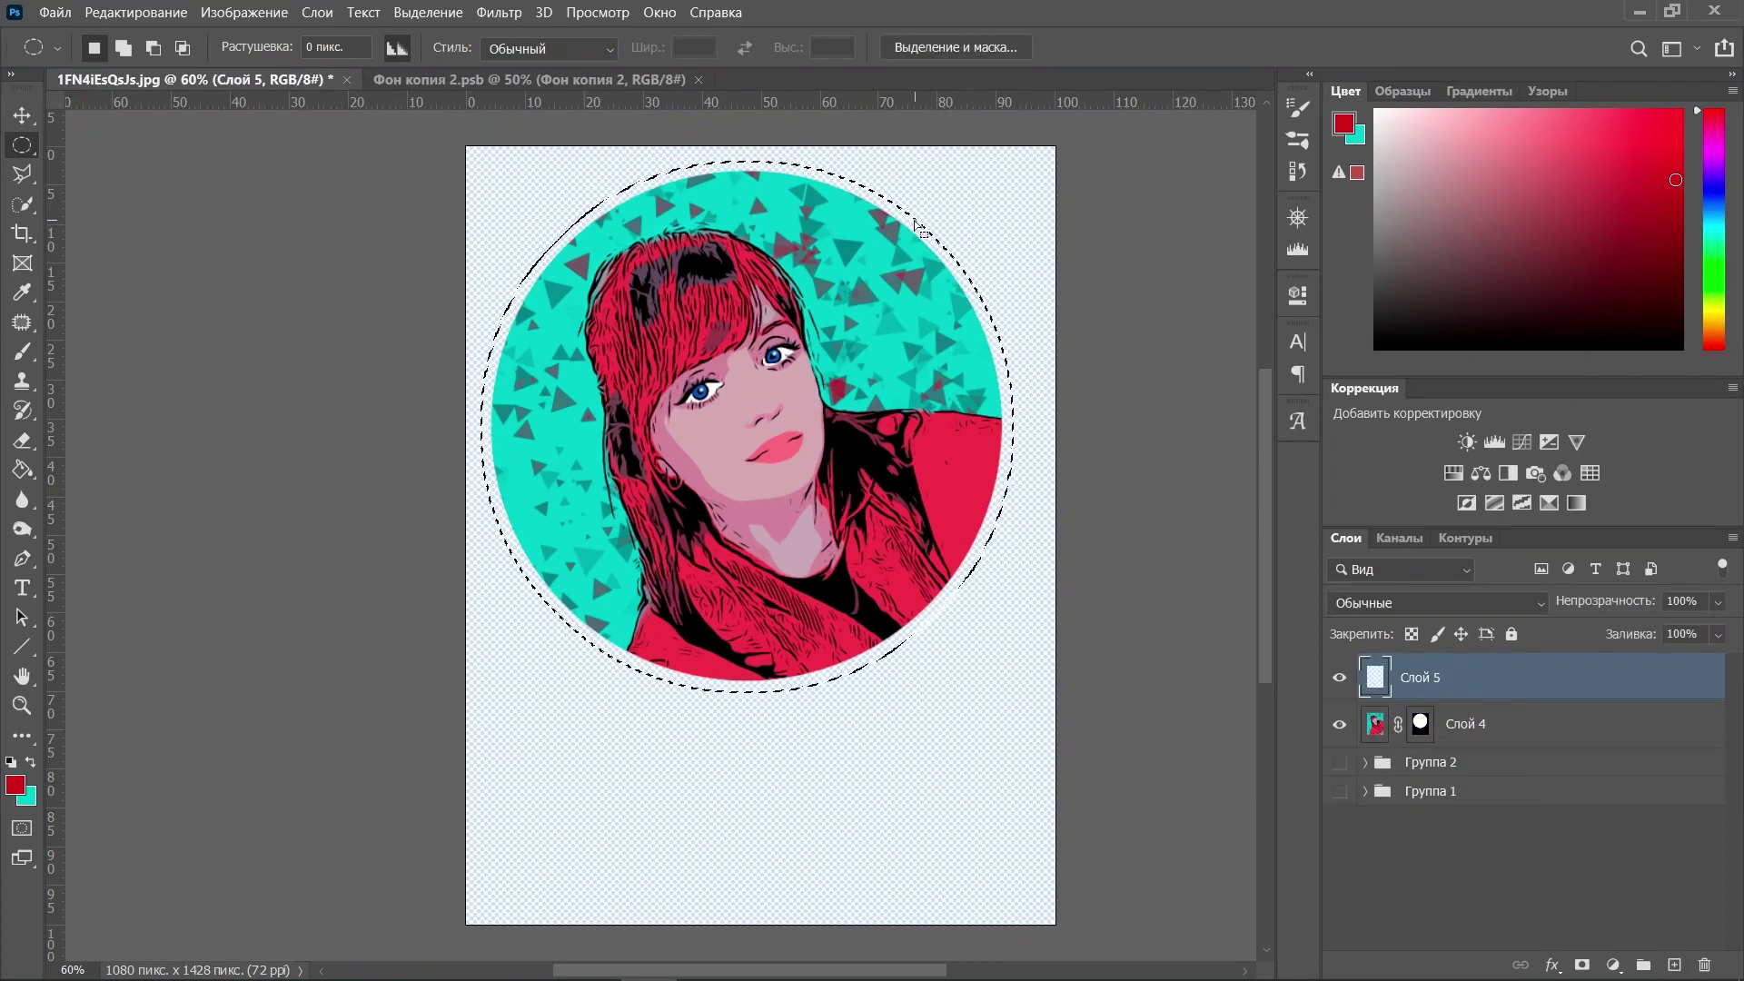
right_click(790, 171)
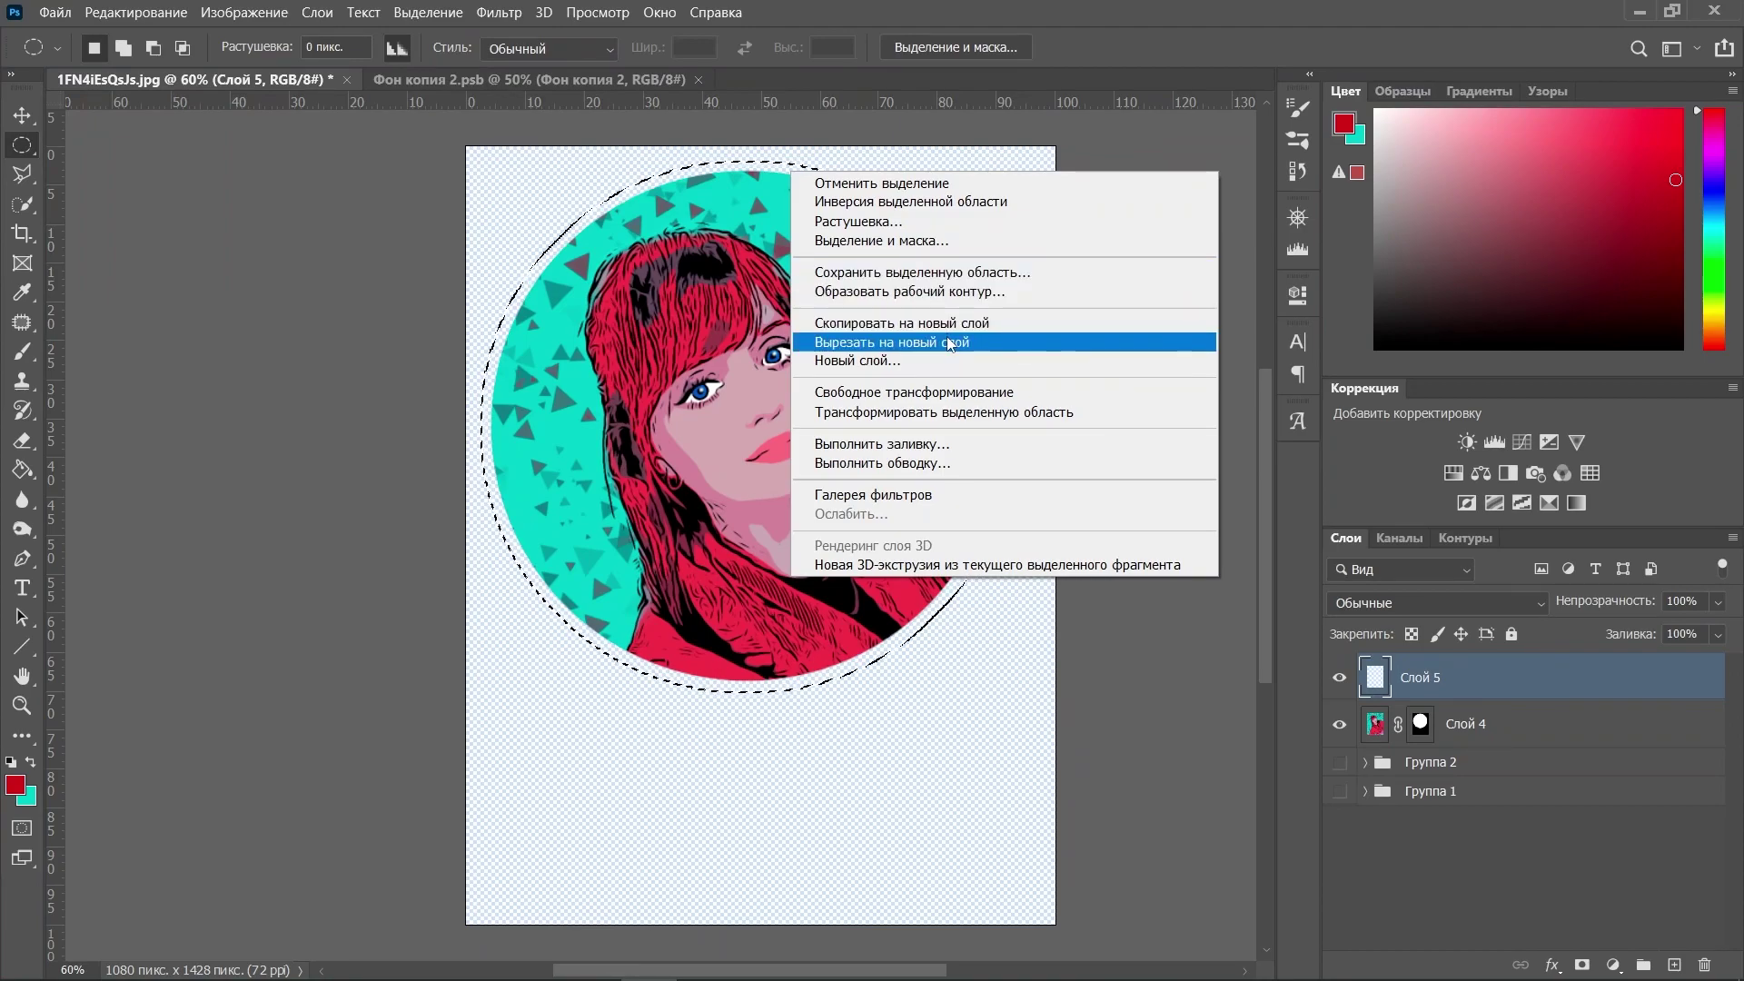
click(939, 463)
mouse_move(1158, 334)
mouse_down()
mouse_move(1300, 247)
mouse_move(1294, 197)
mouse_up()
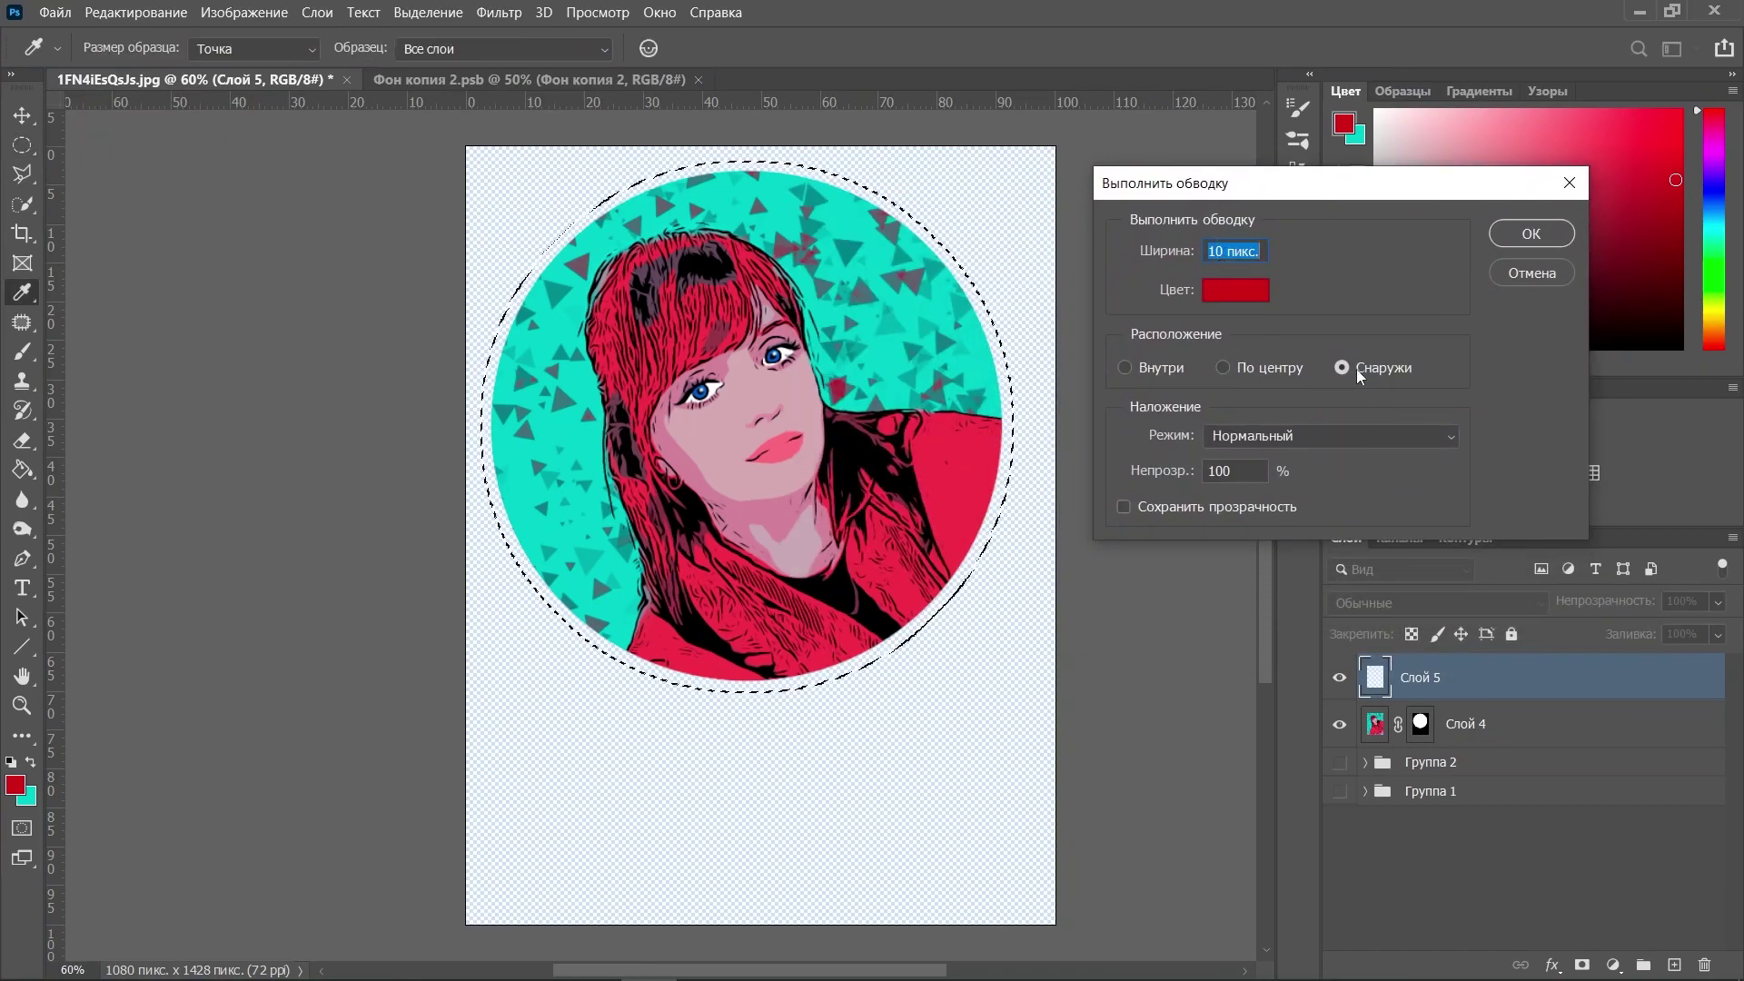
click(1223, 368)
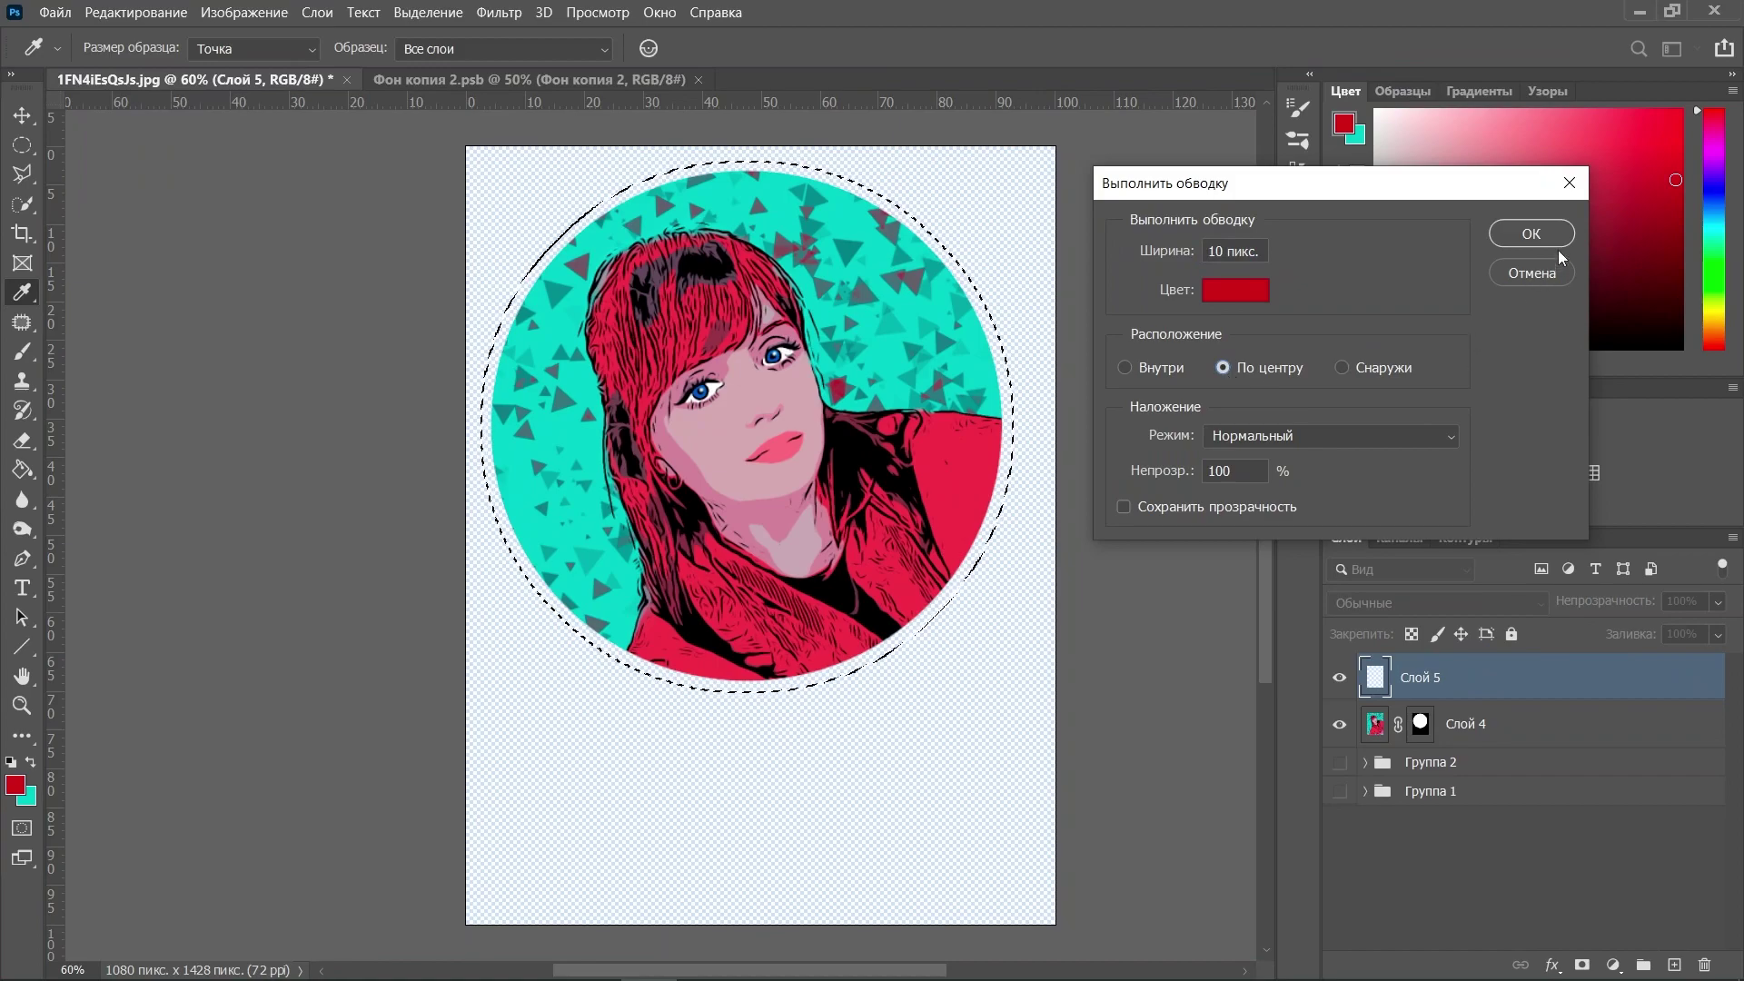
click(1544, 238)
key(ctrl+d)
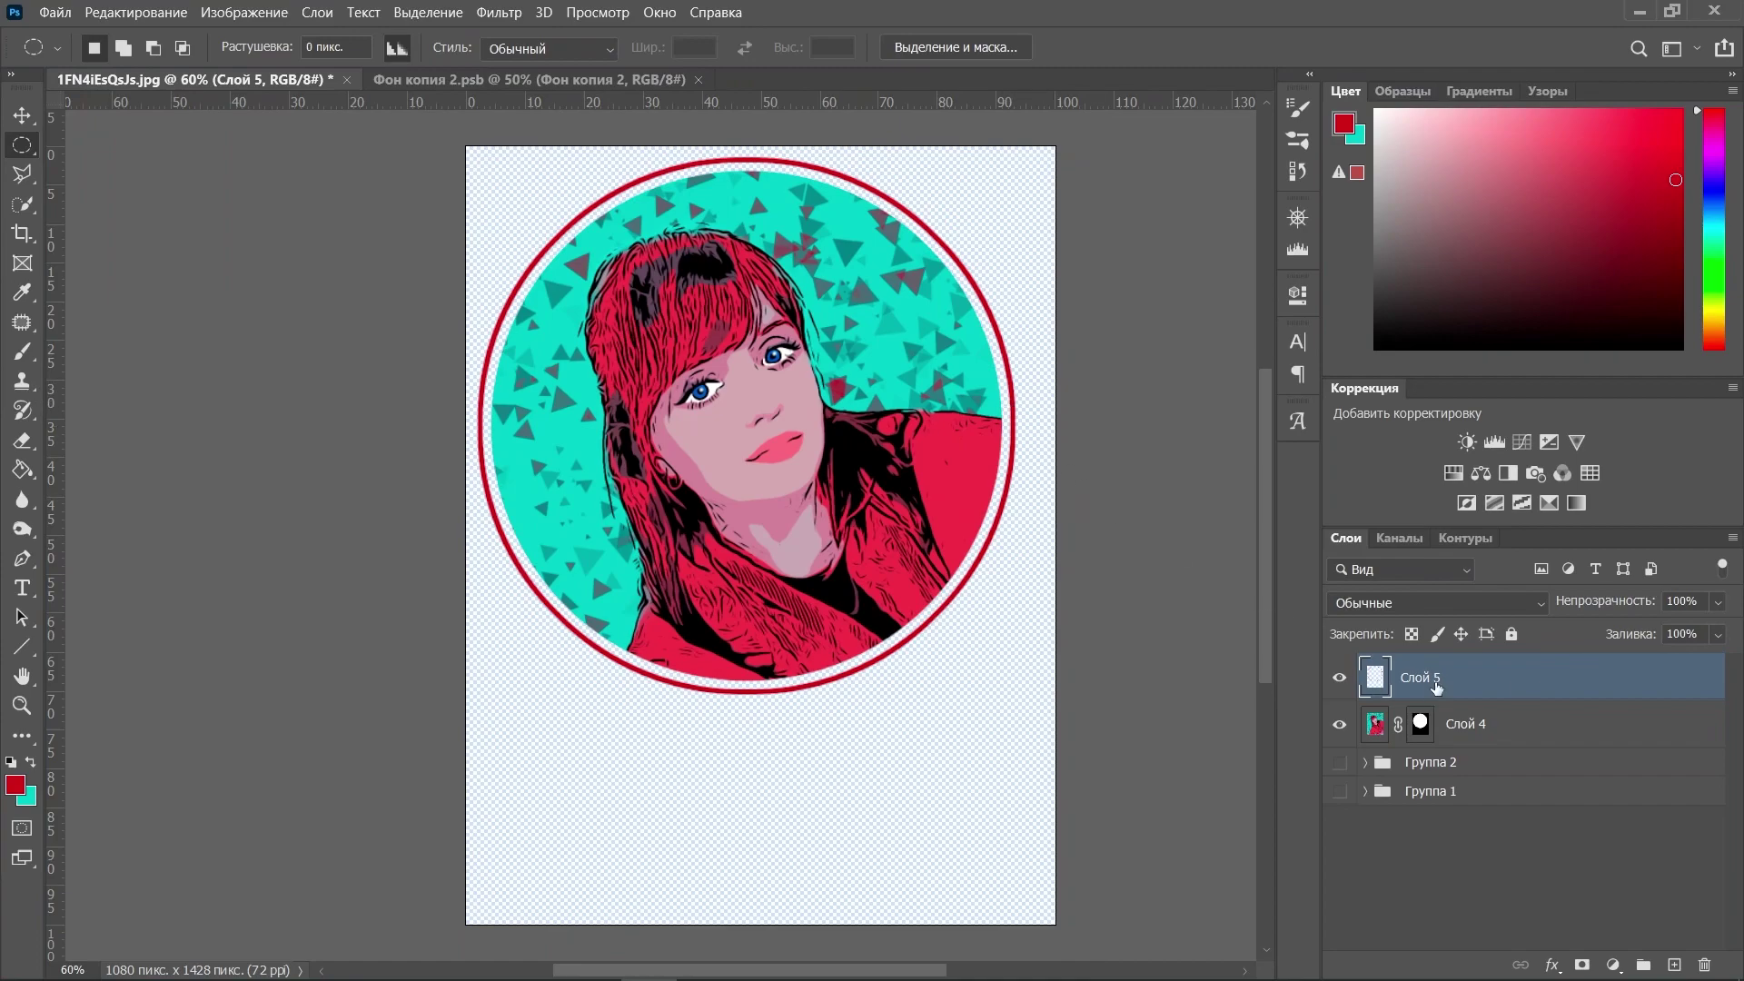
Add a yellow-turquoise-red Gradient Overlay to the ring on Слой 5, with the turquoise colour stop at 56%
right_click(1481, 686)
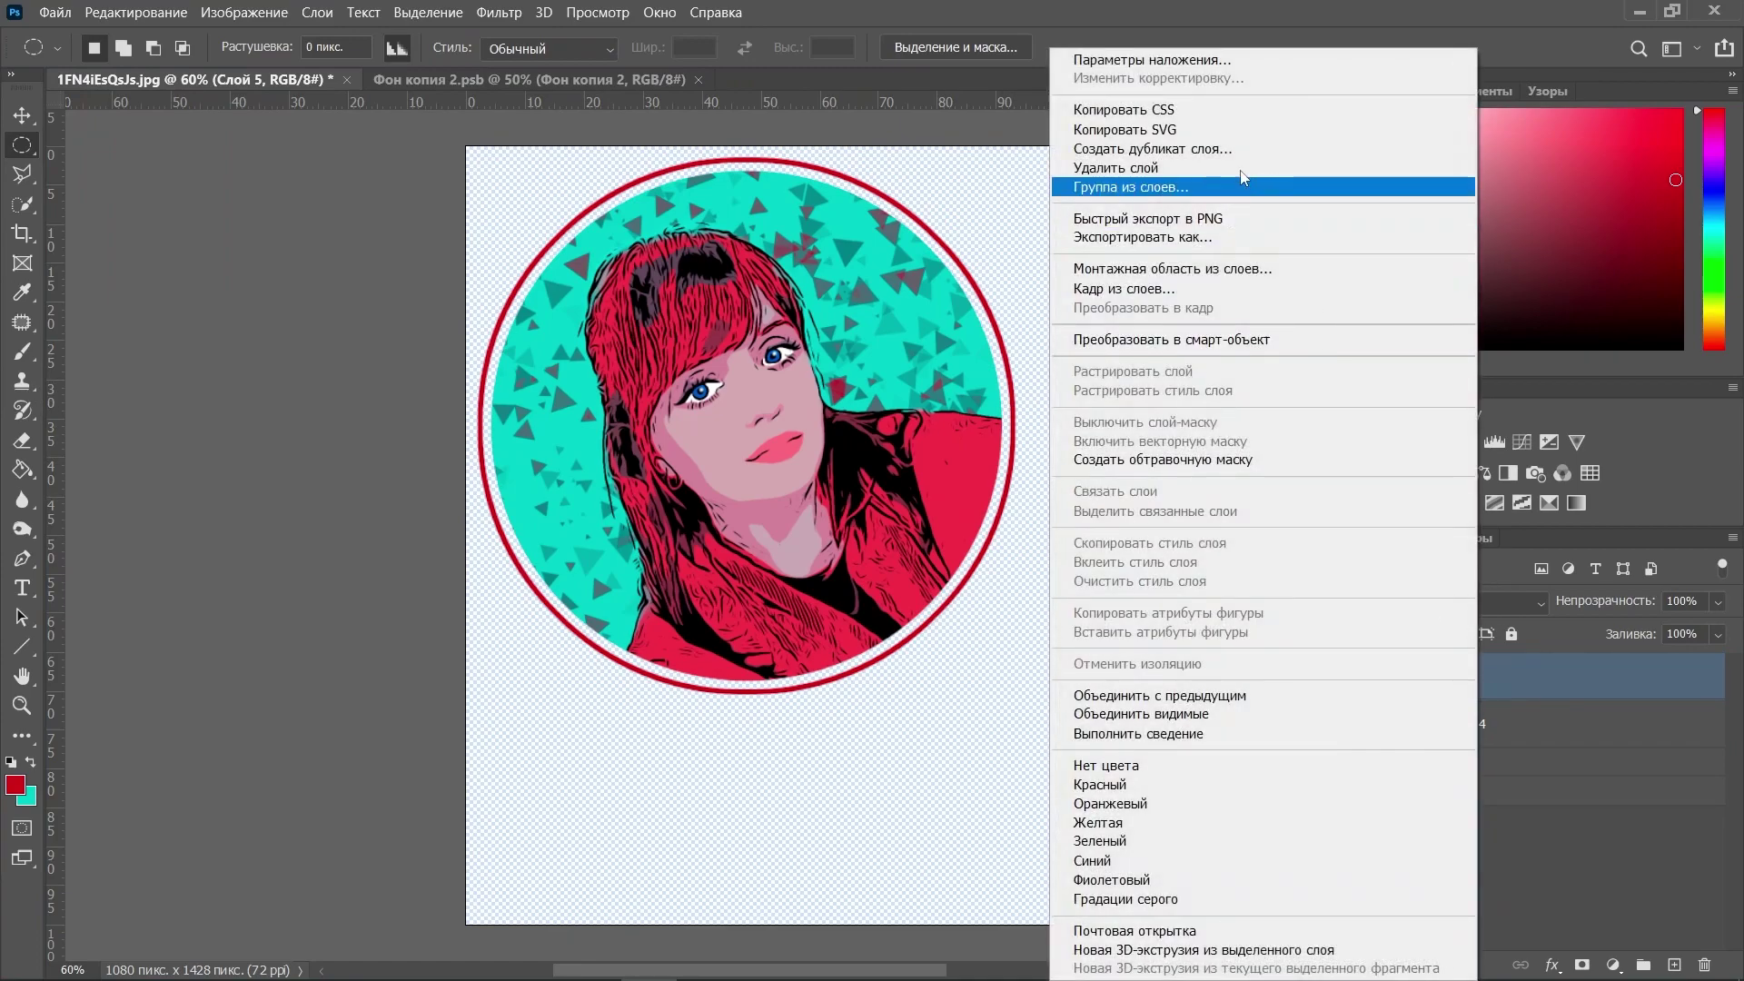
click(1221, 55)
drag(1036, 91, 1361, 124)
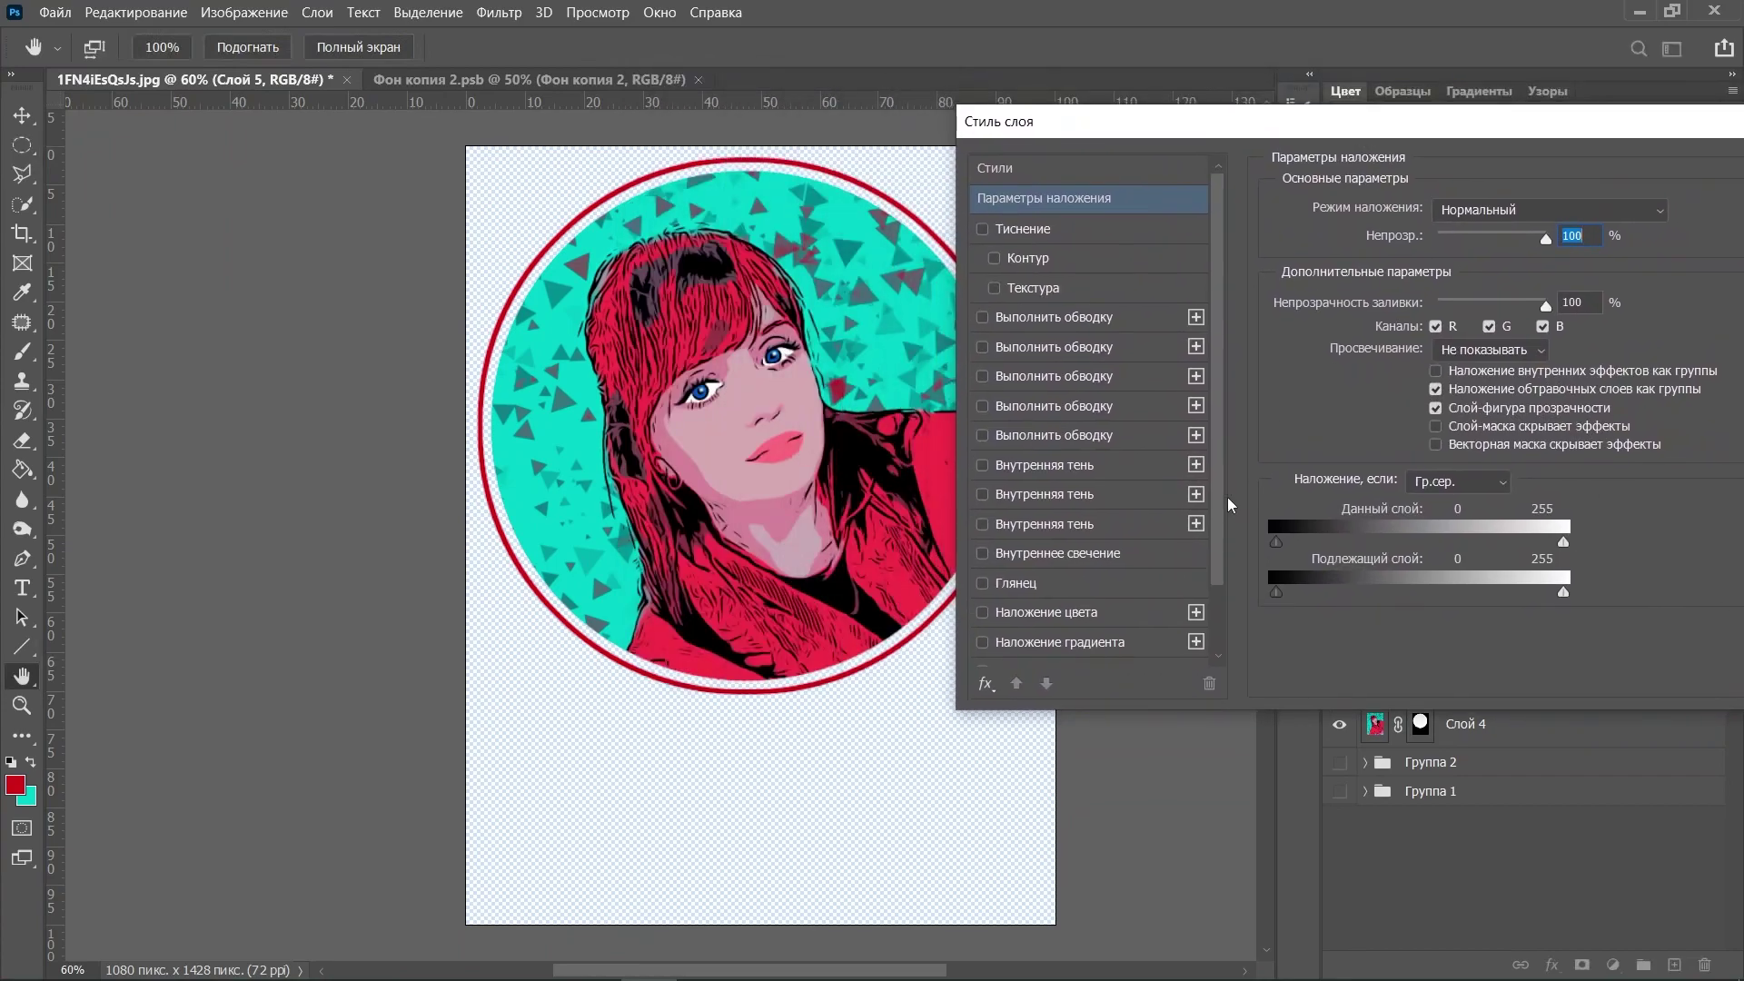
scroll(1108, 622, down, 1)
click(1158, 614)
drag(1180, 134, 1259, 145)
click(1545, 278)
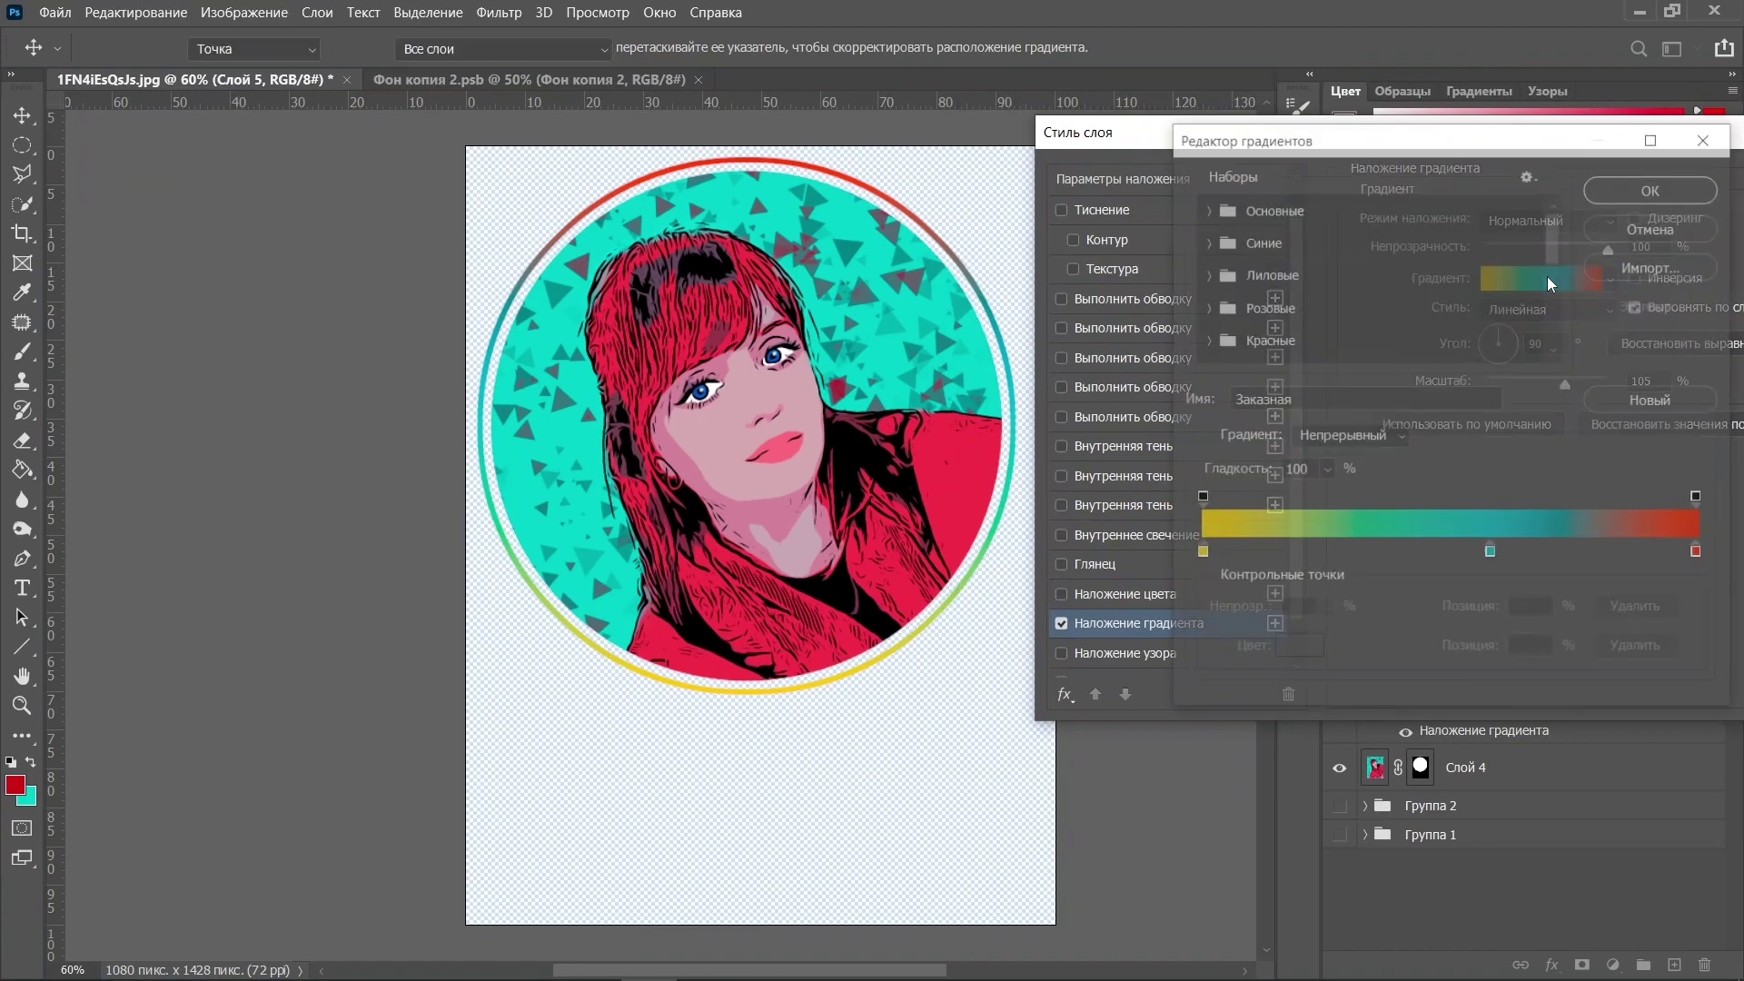
mouse_move(1491, 558)
mouse_down()
mouse_move(1220, 559)
mouse_move(1486, 556)
mouse_up()
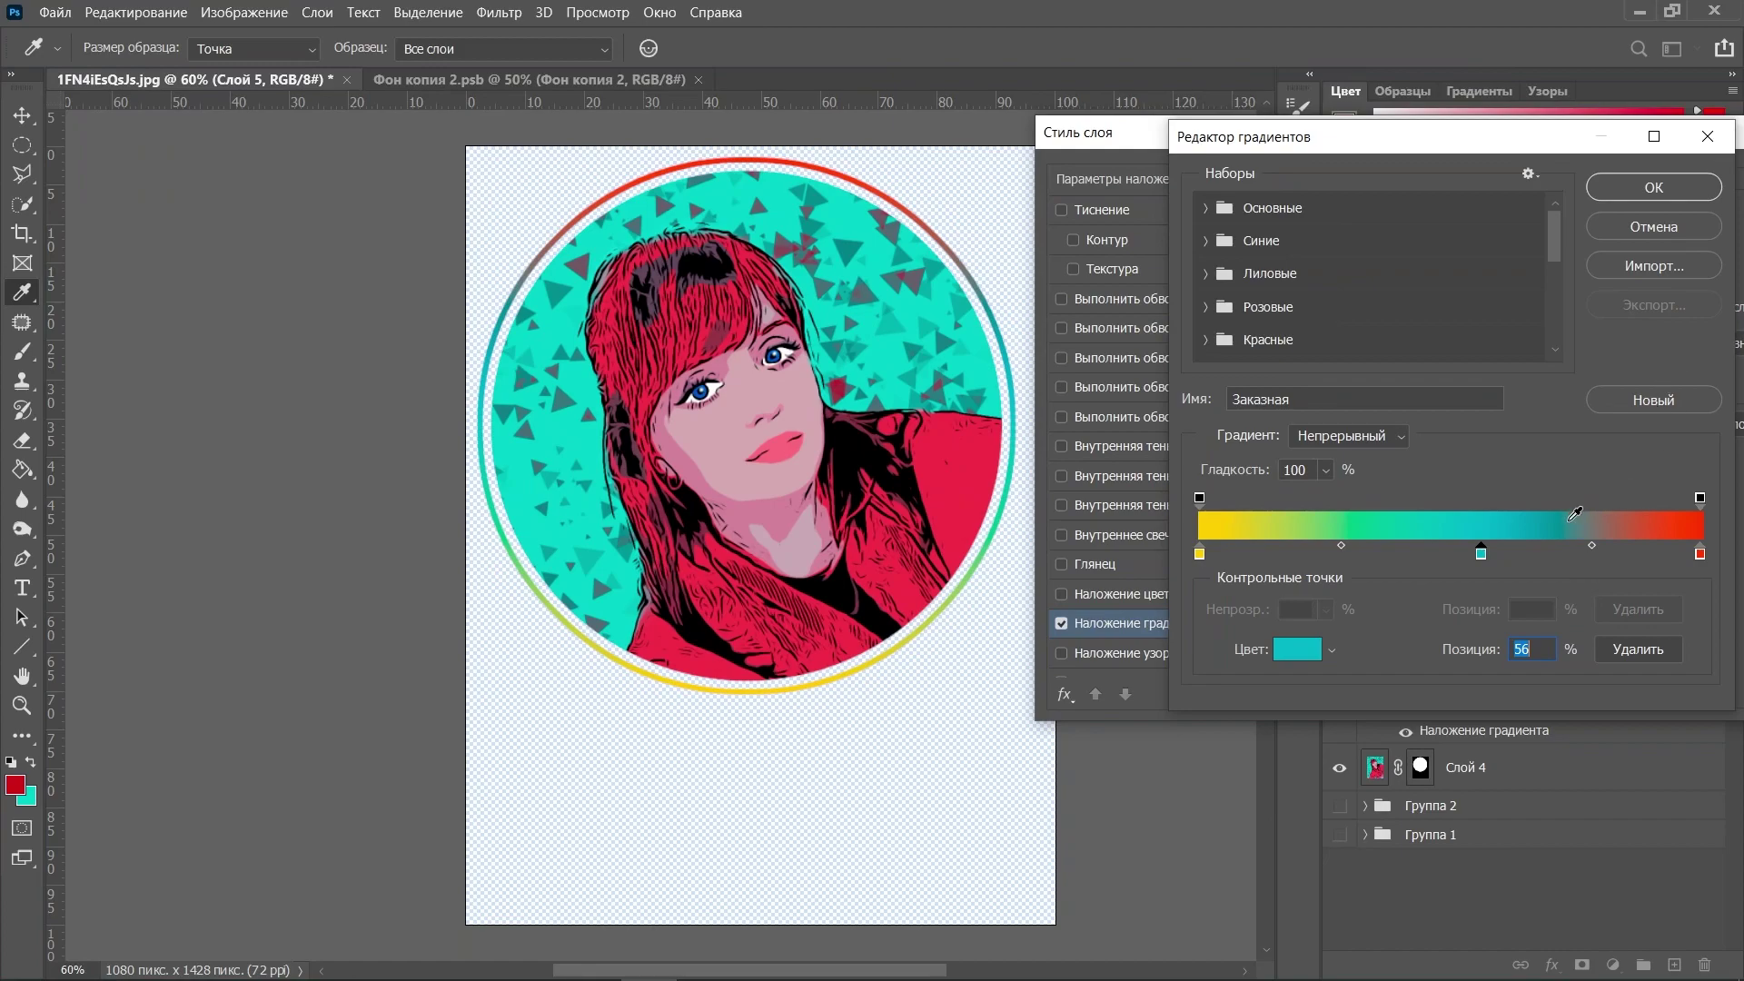
drag(1540, 155, 1505, 156)
click(1599, 181)
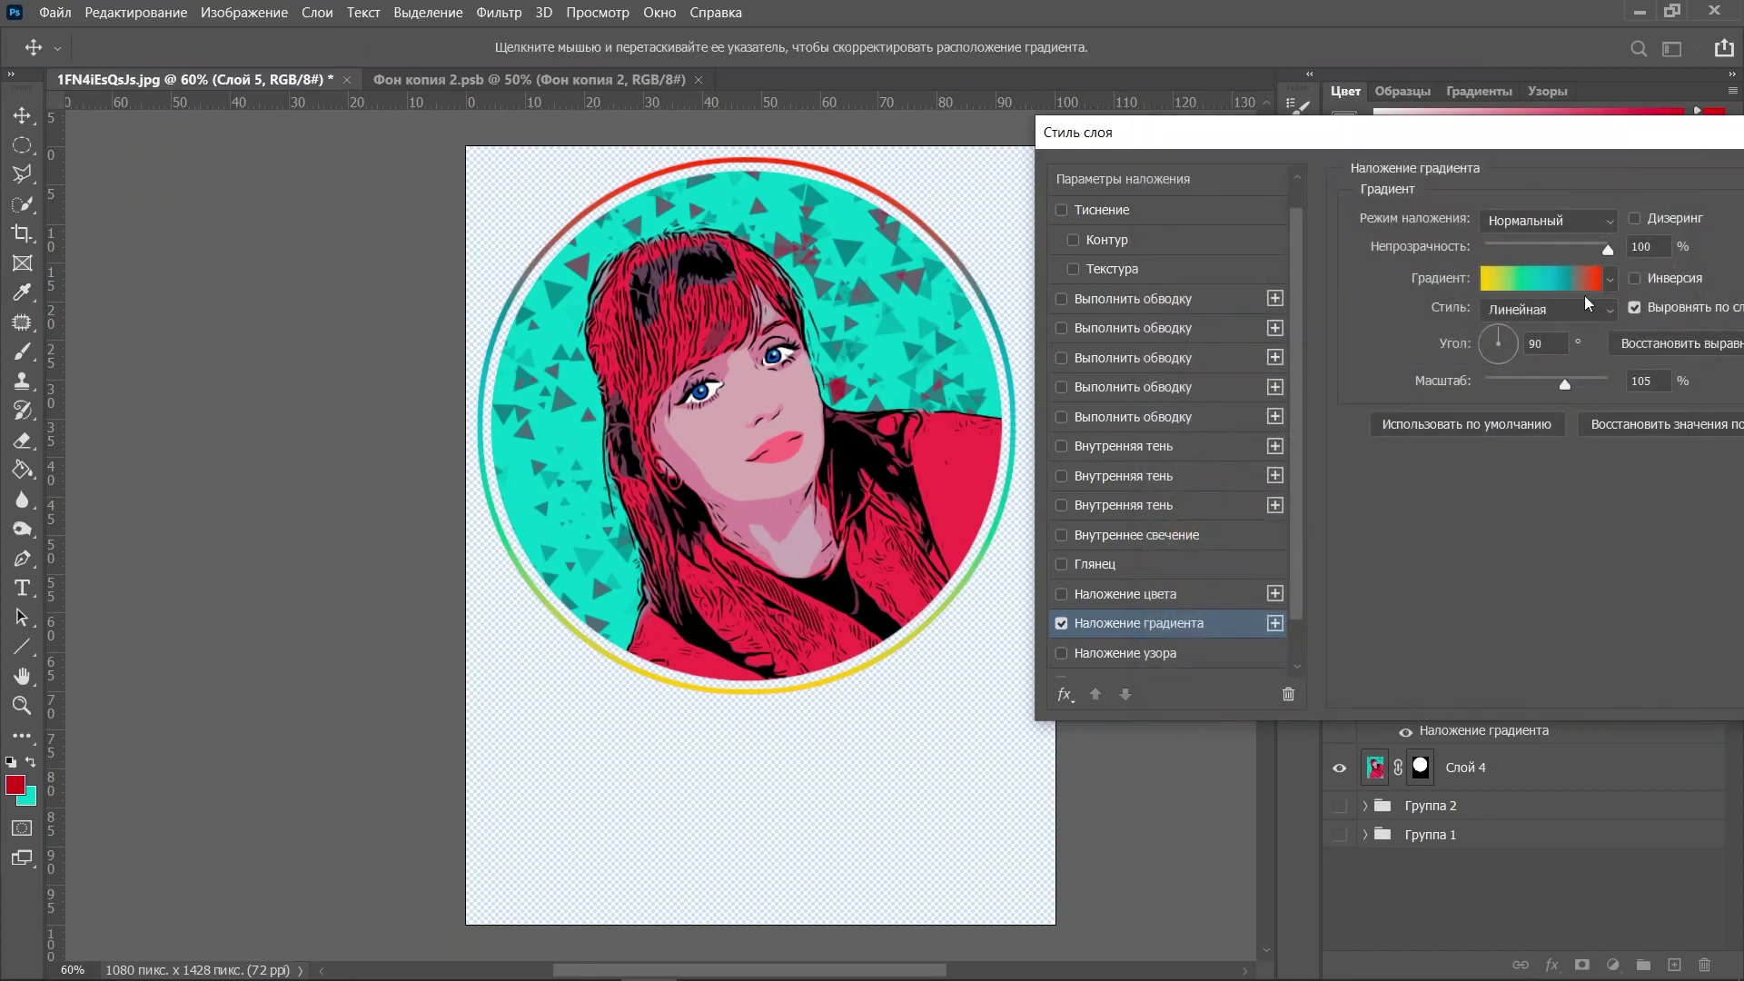
Set the ring's gradient overlay to an angle of -67° and a scale of 89%, and apply the layer style
drag(1501, 337, 1505, 364)
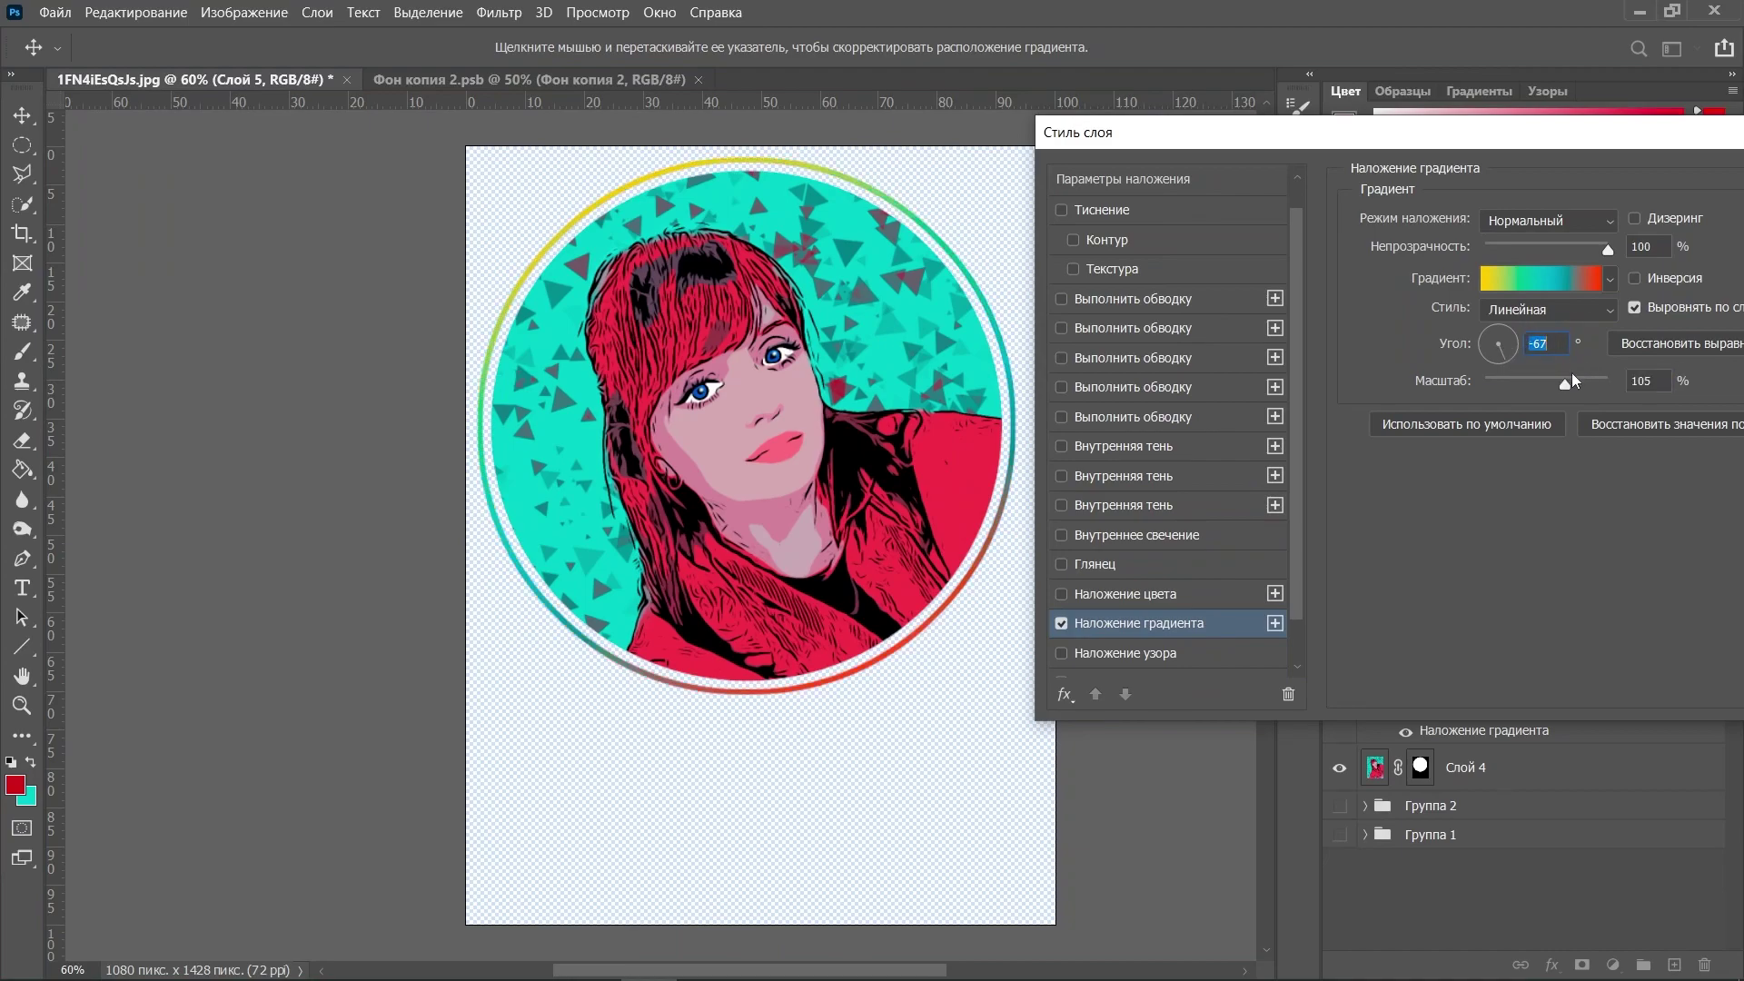
drag(1566, 388, 1550, 381)
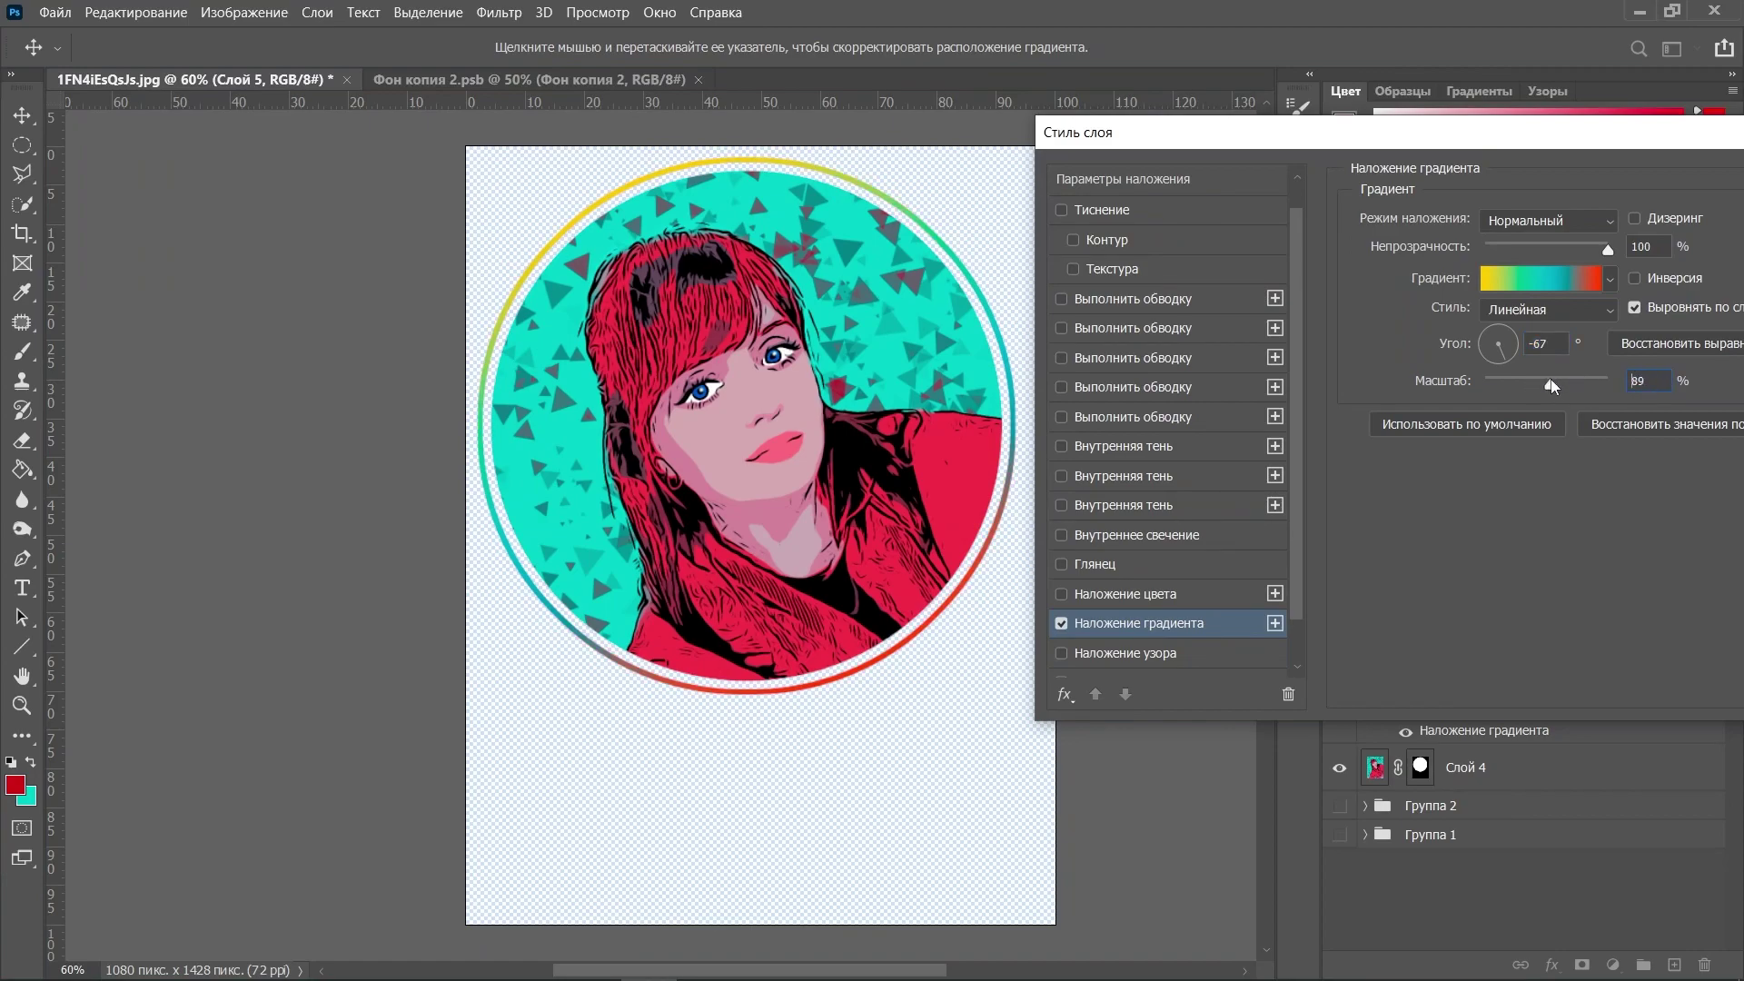
click(1634, 279)
click(1634, 279)
click(1634, 308)
click(1635, 308)
click(1635, 308)
click(1635, 308)
drag(1584, 143, 1178, 175)
click(1567, 214)
key(m)
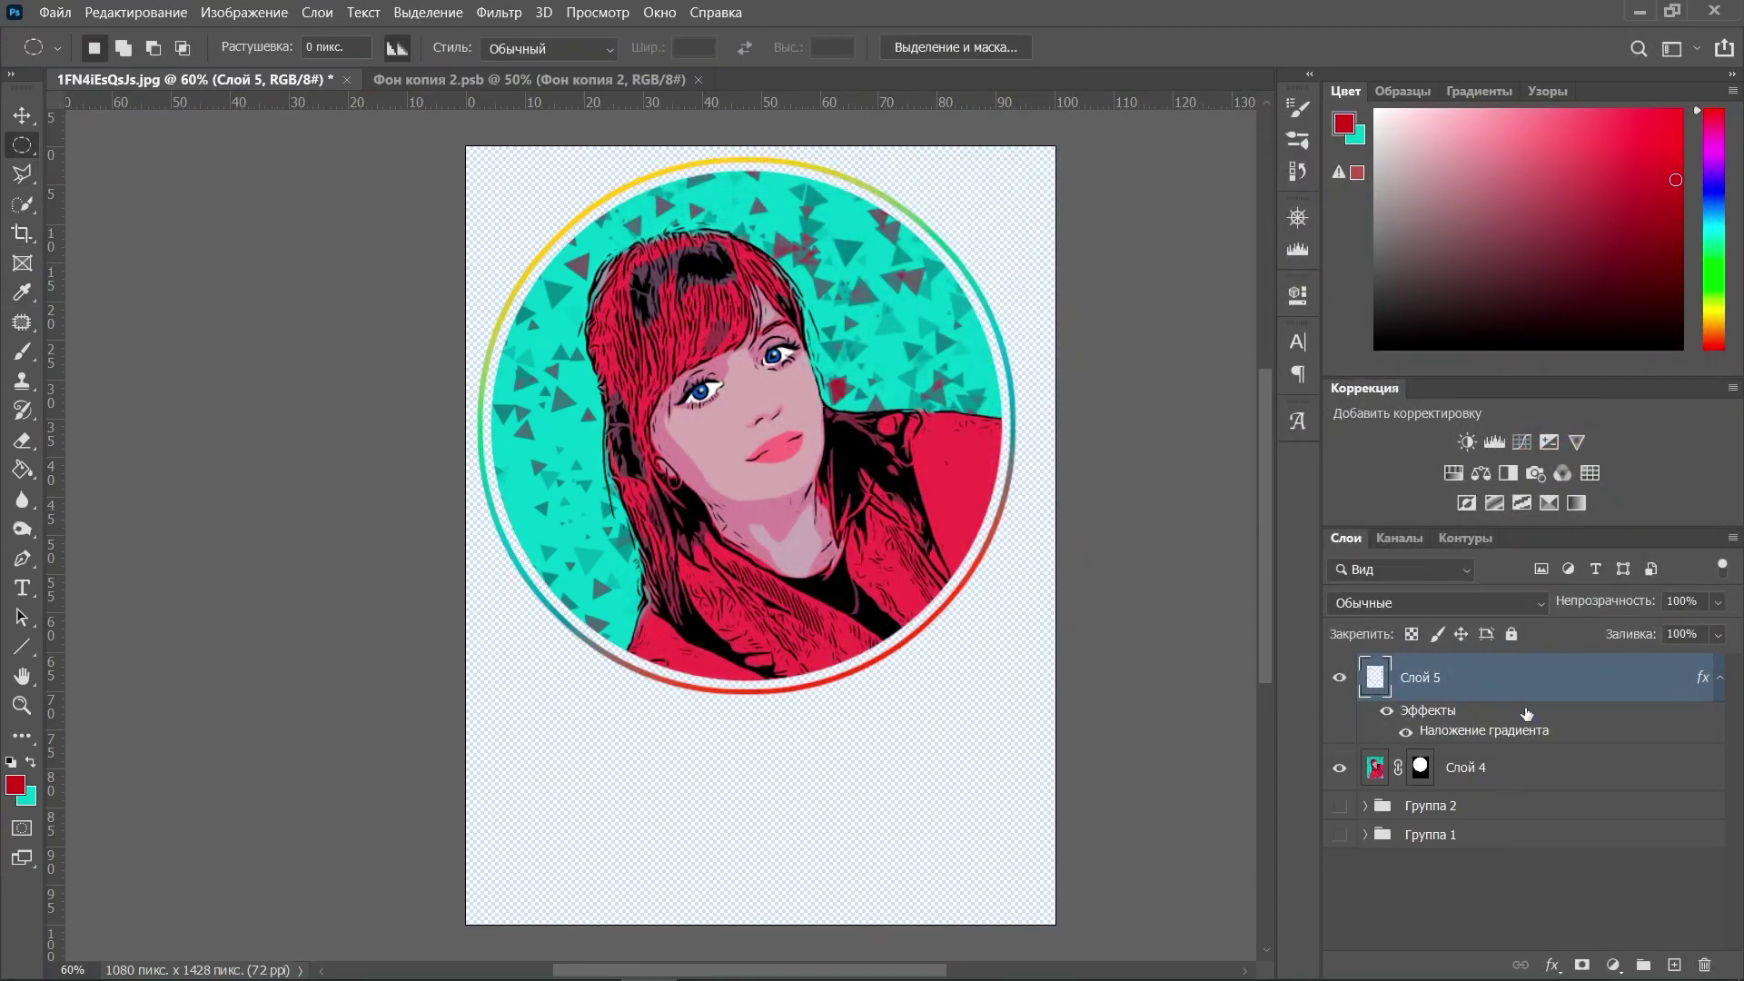
Add a new layer directly below Слой 4, try a white fill on it and refill it with black
click(1522, 811)
click(1674, 965)
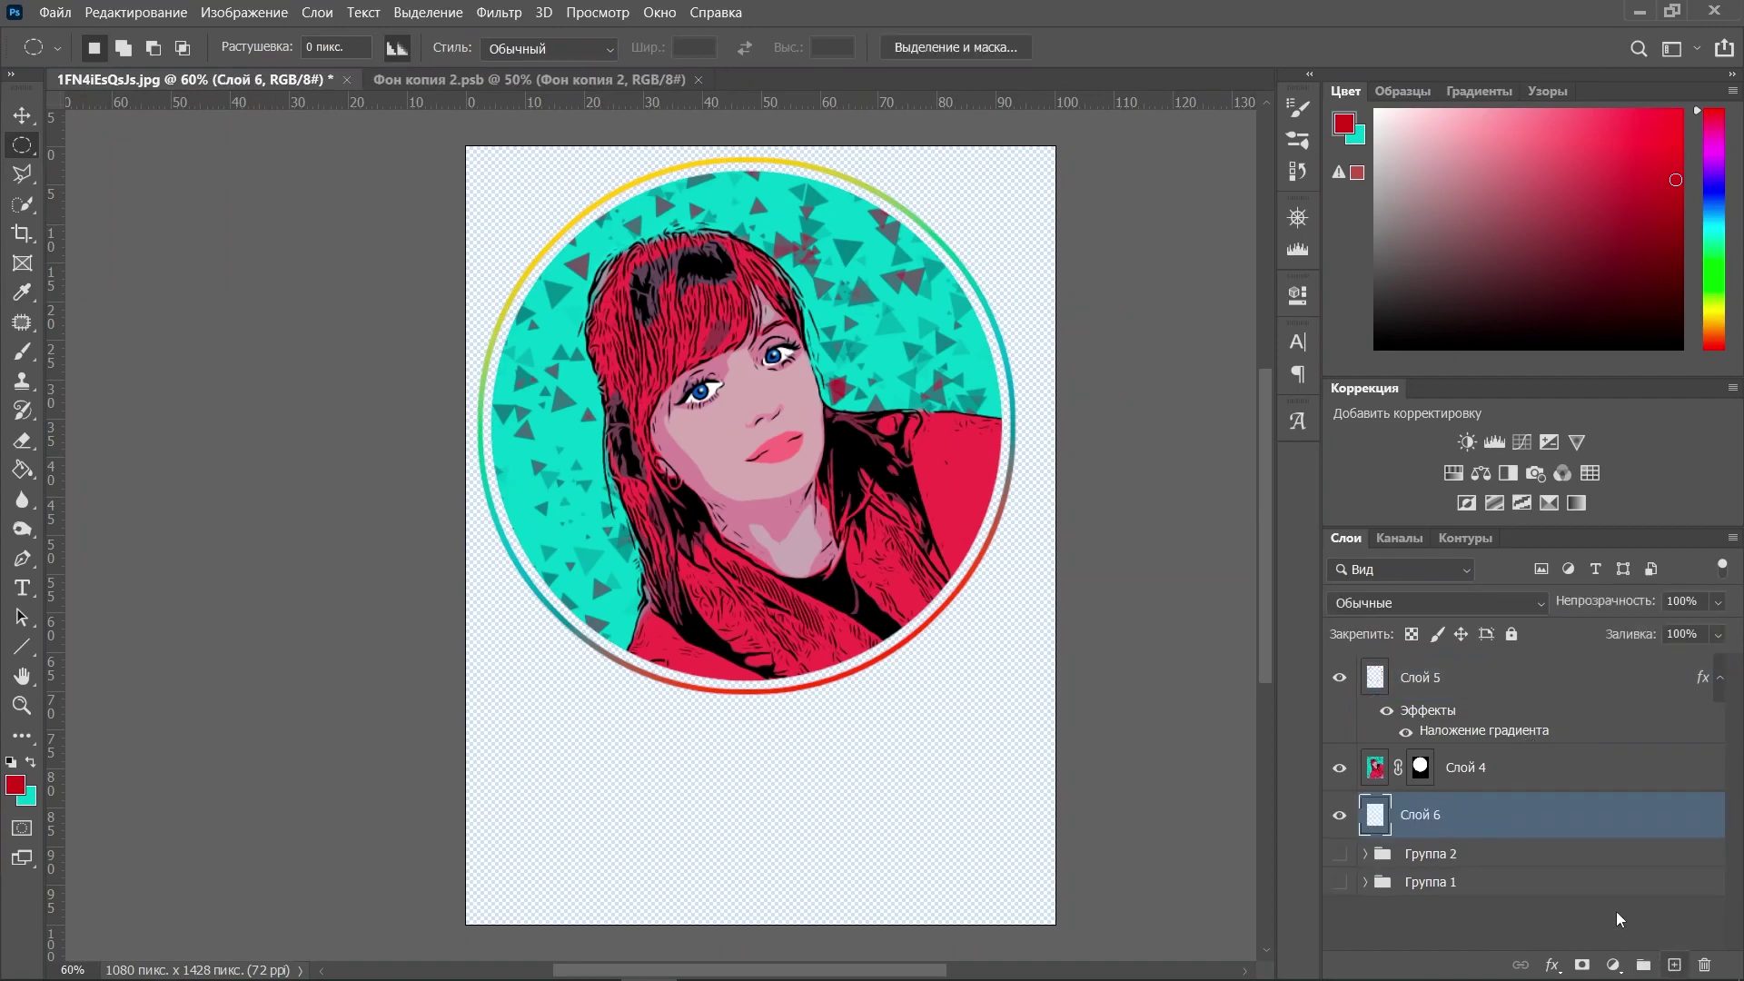
key(d)
click(33, 763)
key(g)
click(581, 748)
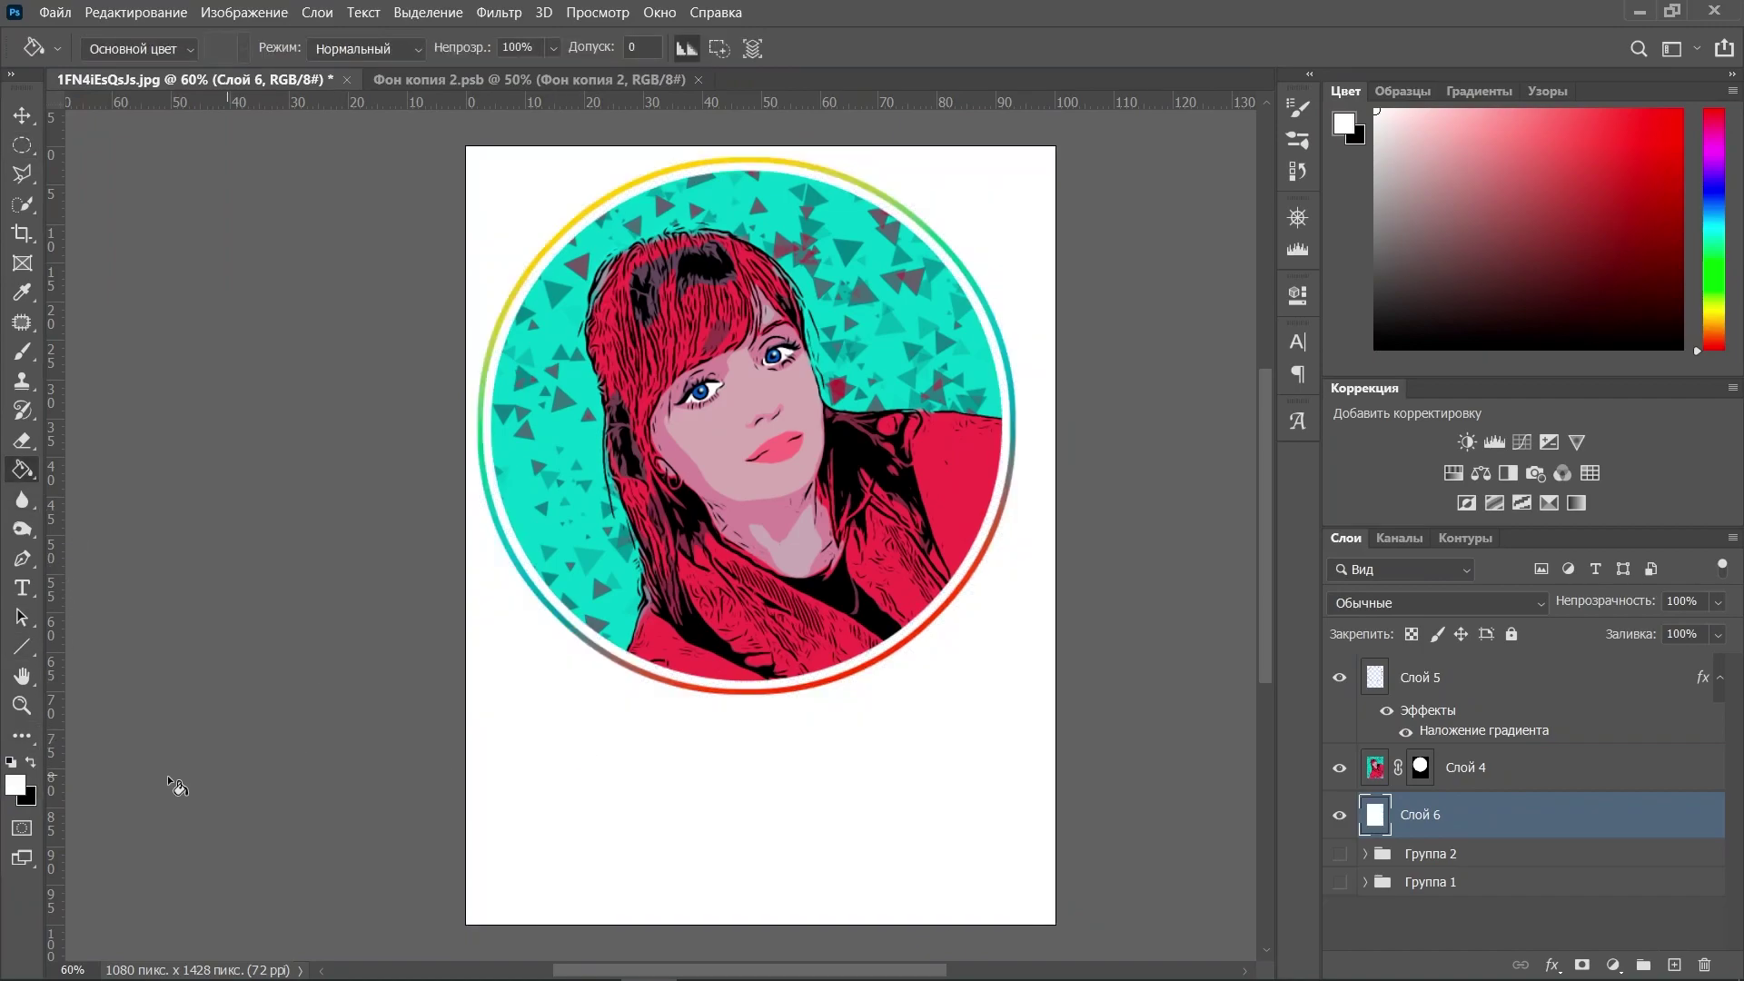
click(30, 763)
click(574, 763)
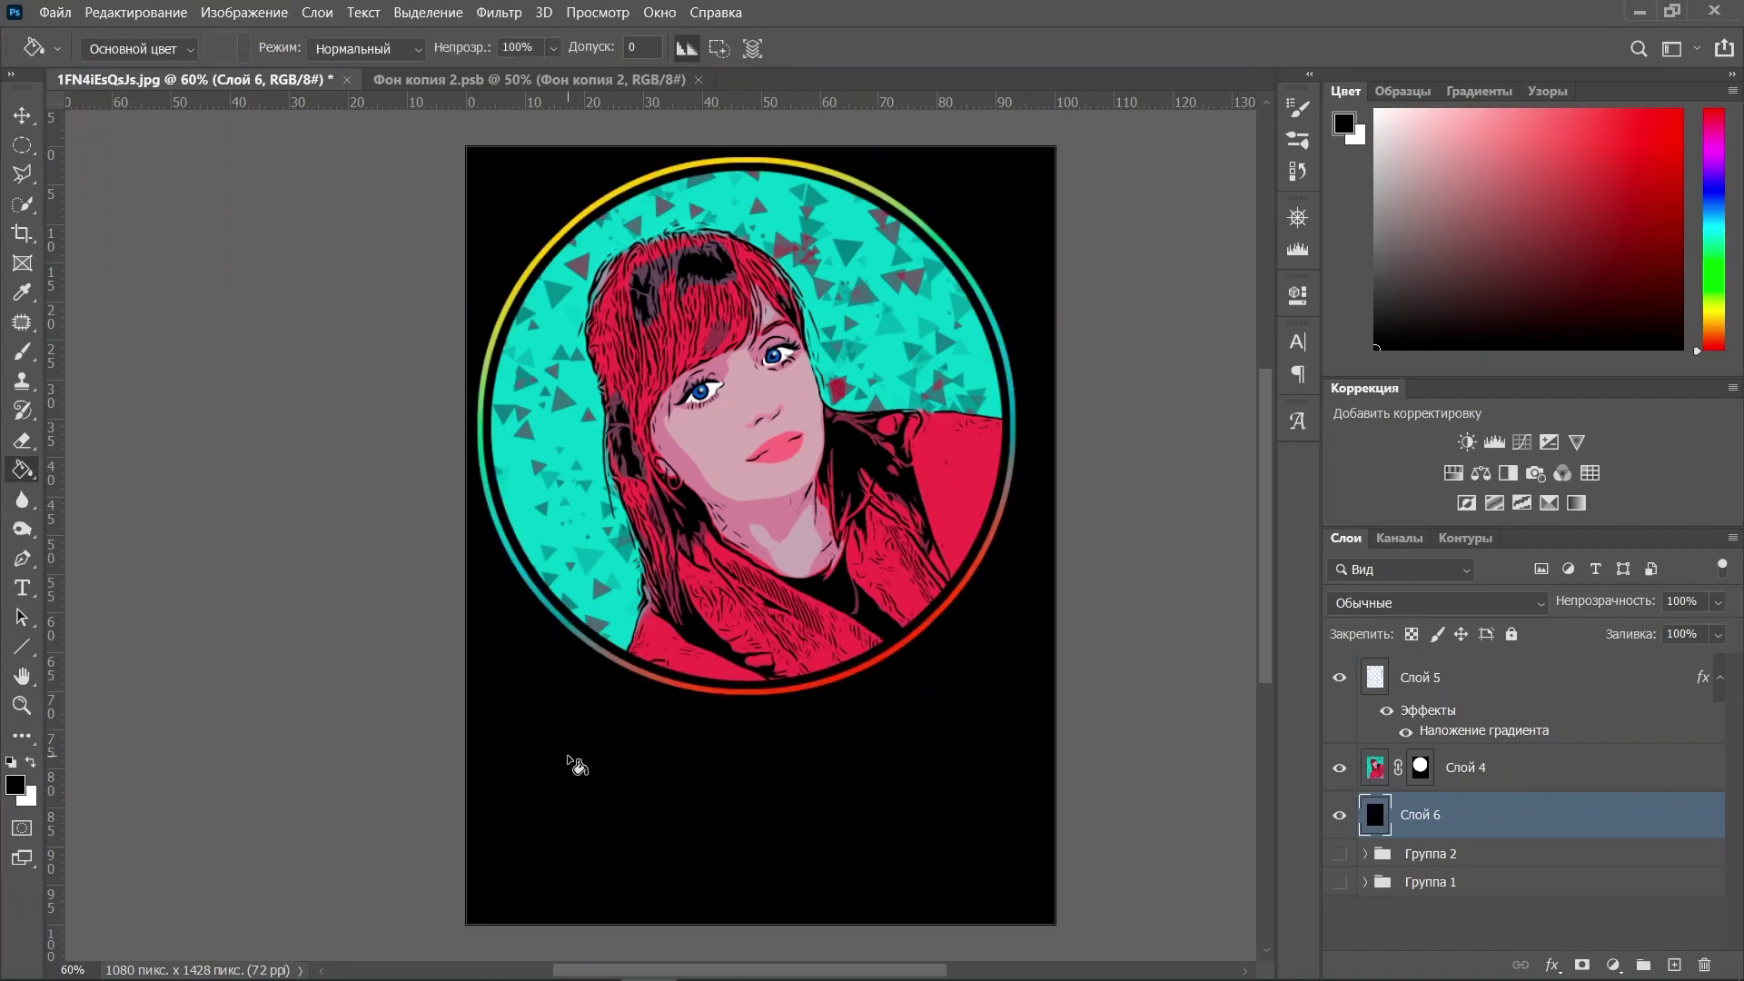
Crop the canvas to a near-square of about 1033 x 1031 pixels around the gradient ring
click(22, 234)
drag(788, 925, 787, 817)
drag(1056, 536, 1047, 534)
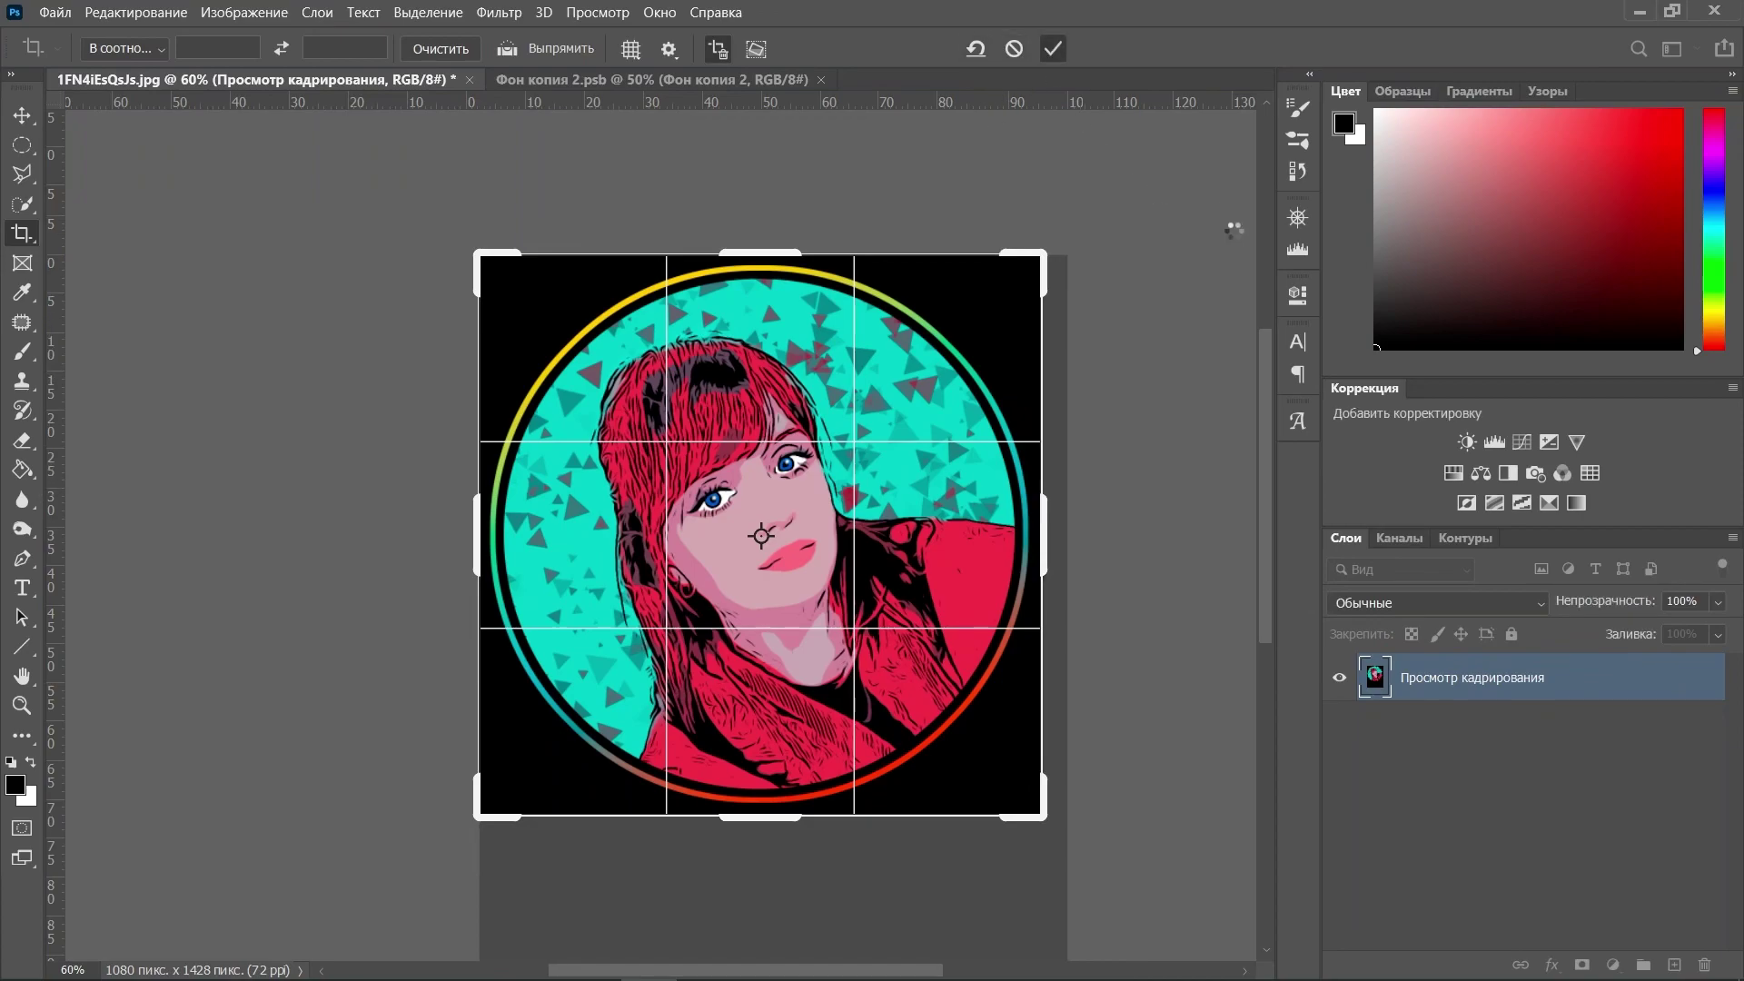
key(Return)
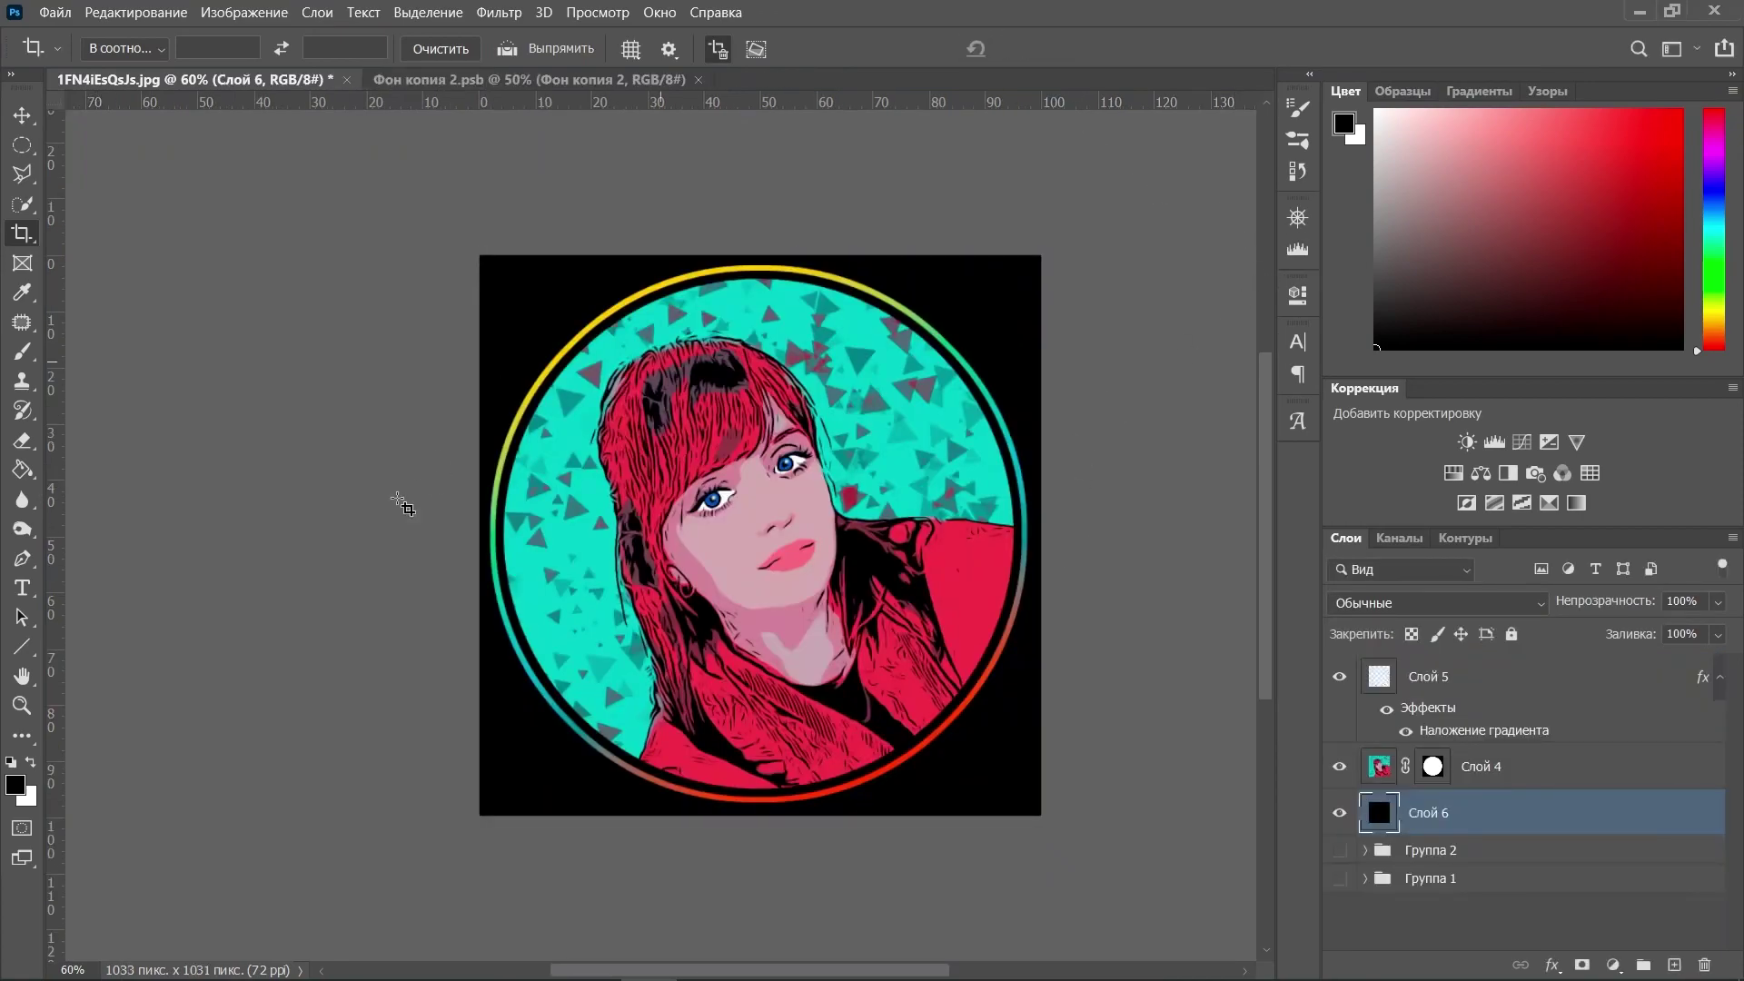